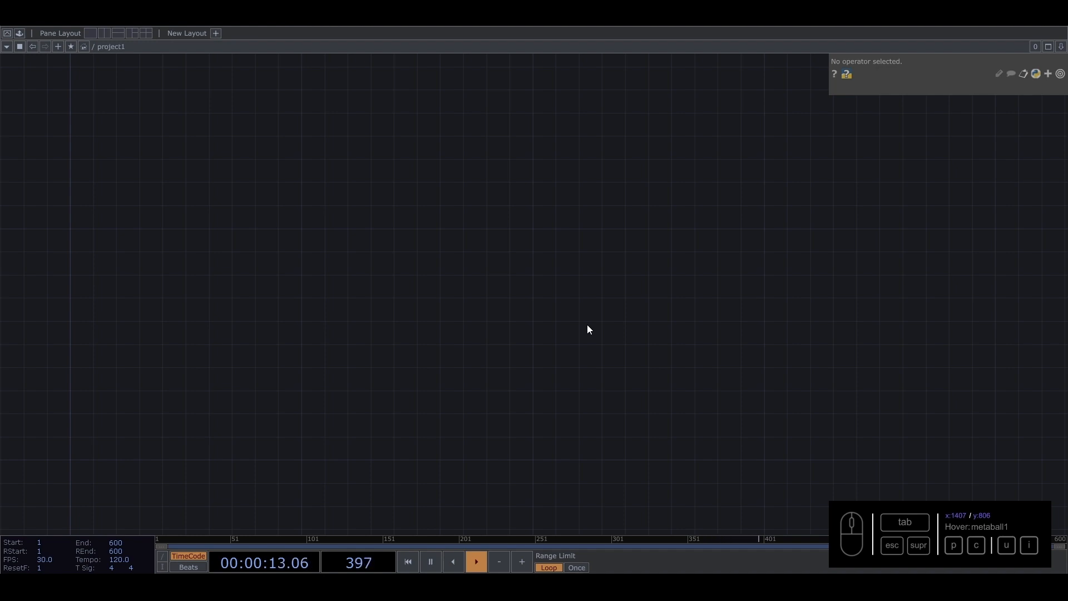
- Add a Metaball SOP to the empty network
scroll(492, 250, up, 3)
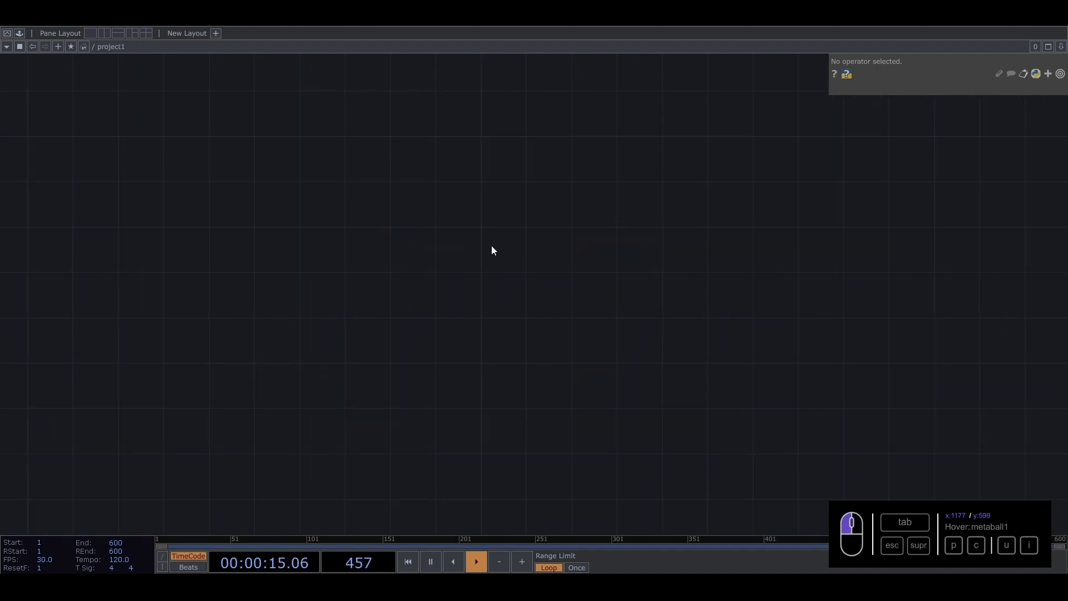
key(Tab)
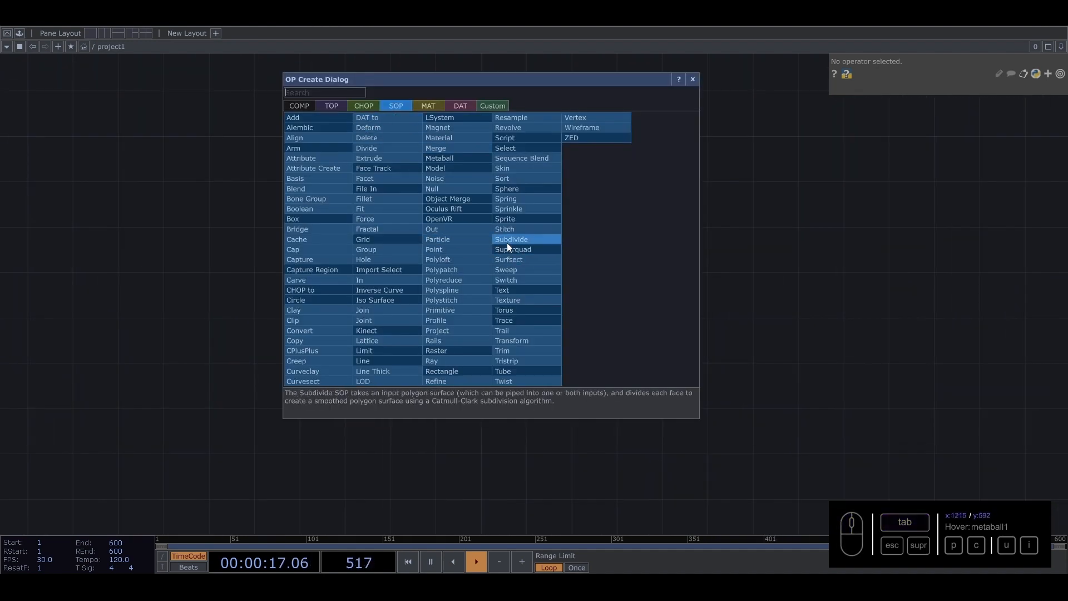
text(me)
click(480, 158)
click(498, 240)
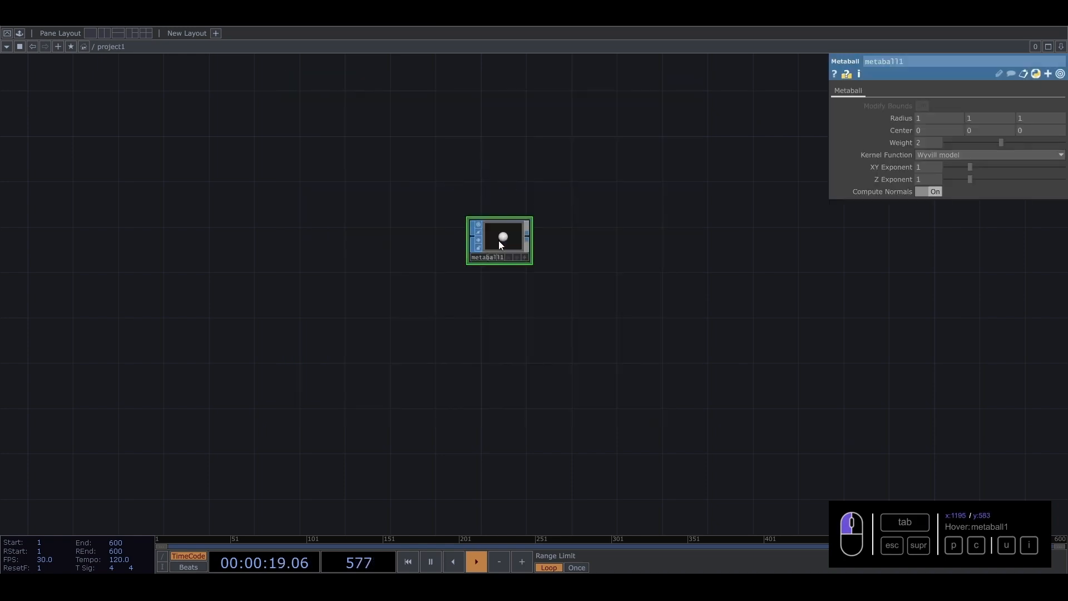
- Inspect the metaball's shape up close, and duplicate its node below the original
scroll(501, 243, up, 4)
scroll(505, 244, up, 8)
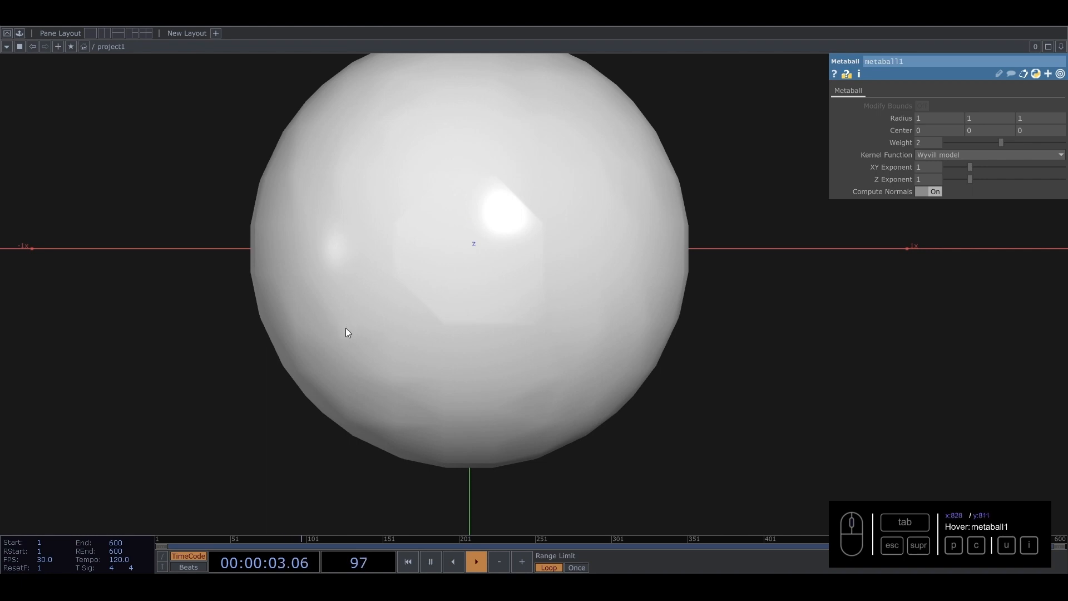
scroll(345, 328, down, 4)
mouse_move(974, 167)
mouse_down()
mouse_move(1043, 172)
mouse_move(969, 179)
mouse_up()
scroll(628, 318, down, 10)
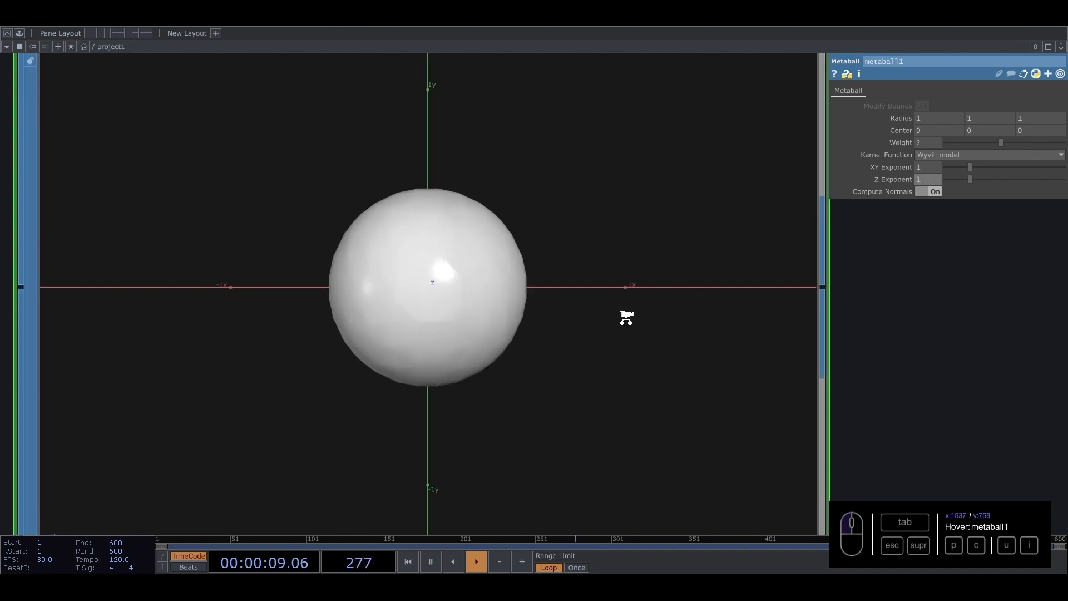
drag(678, 291, 558, 202)
key(ctrl+c)
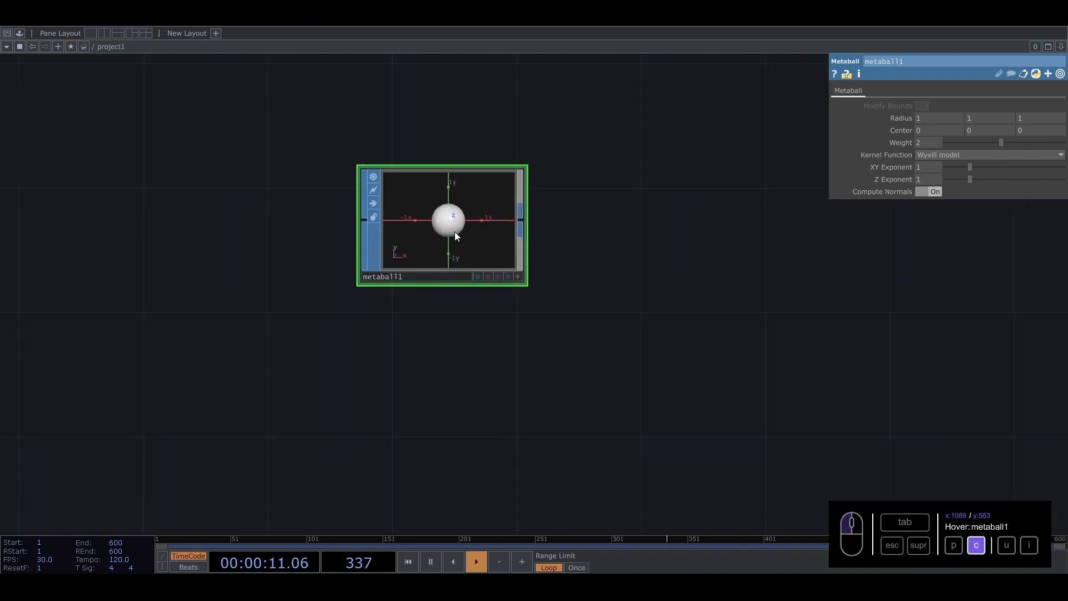
key(ctrl+v)
- Add a Merge SOP beside the metaballs and connect both metaball nodes to its input
click(521, 224)
key(Tab)
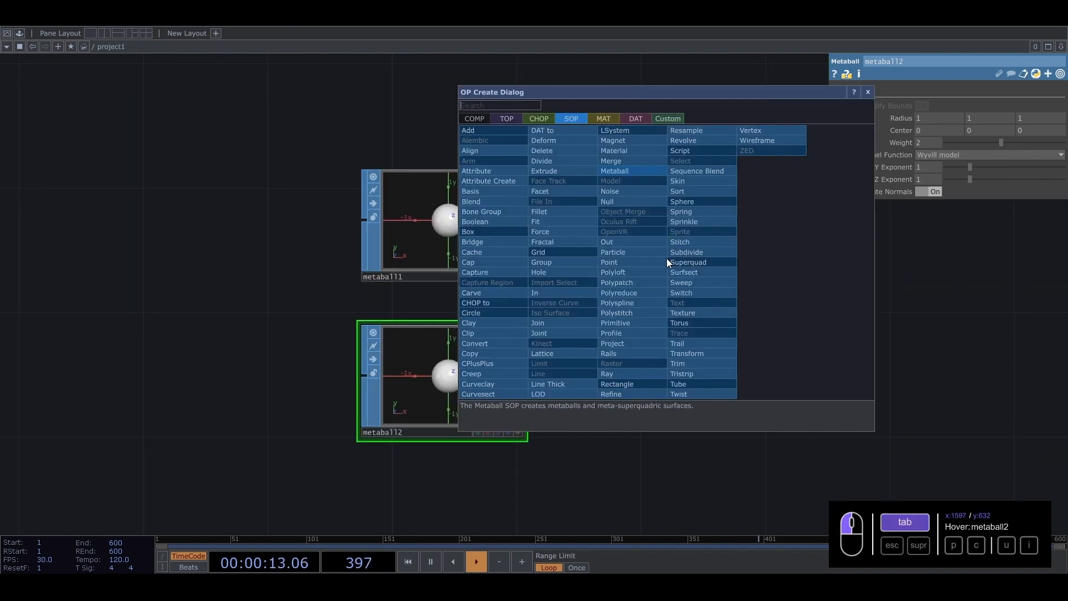
text(mer)
click(612, 161)
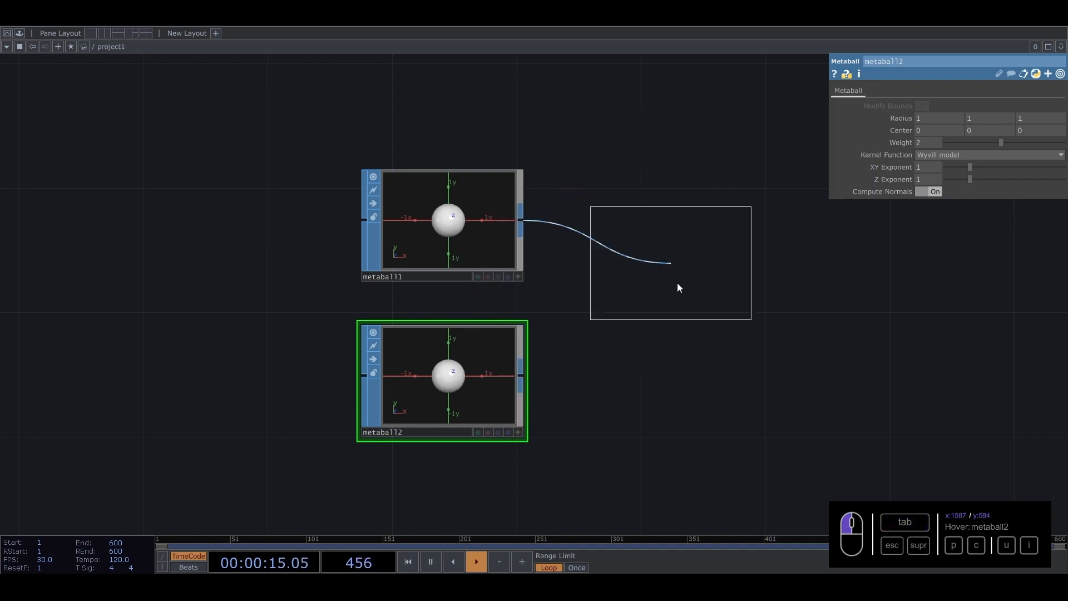
click(699, 345)
click(522, 377)
click(612, 317)
click(500, 379)
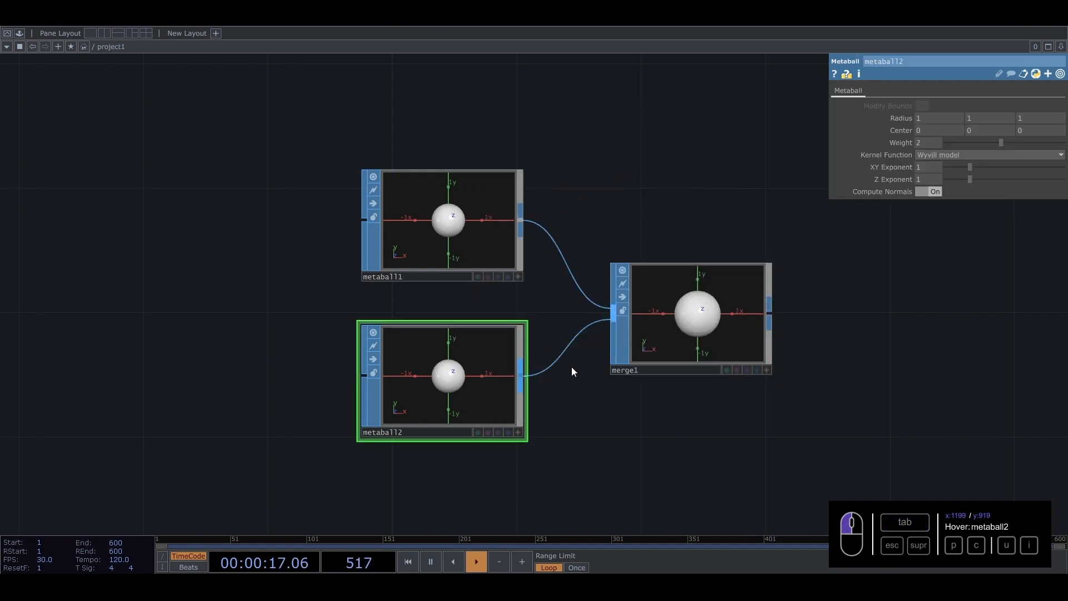
- Shift the second metaball along X by setting its Center X to -1.3, watching the blend in the merge viewer
scroll(790, 319, up, 3)
middle_click(942, 119)
middle_drag(927, 130, 756, 139)
scroll(763, 296, up, 3)
middle_drag(941, 131, 823, 136)
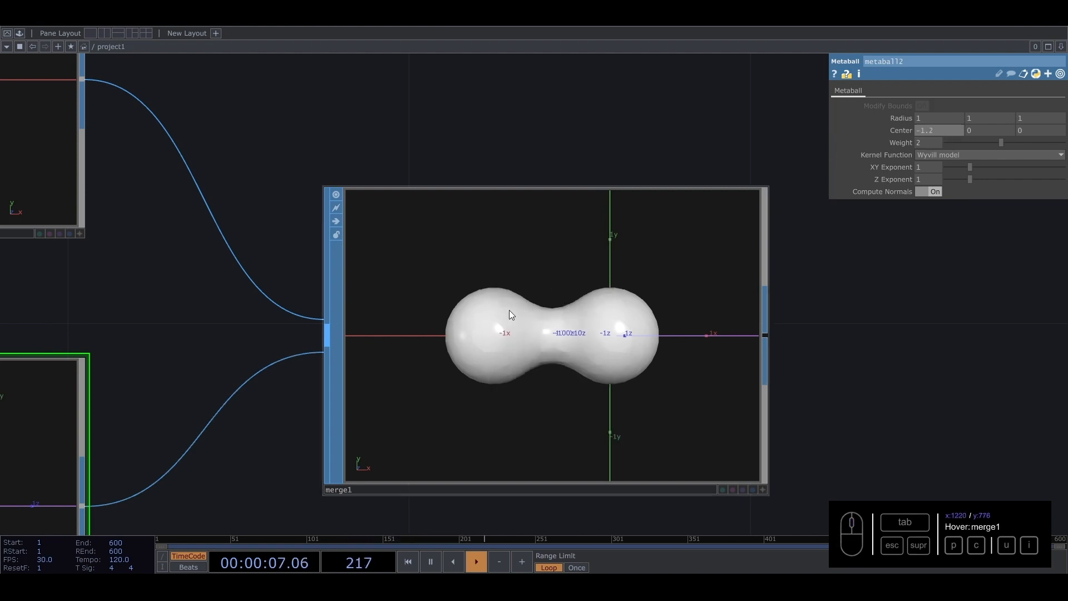
middle_drag(935, 131, 907, 133)
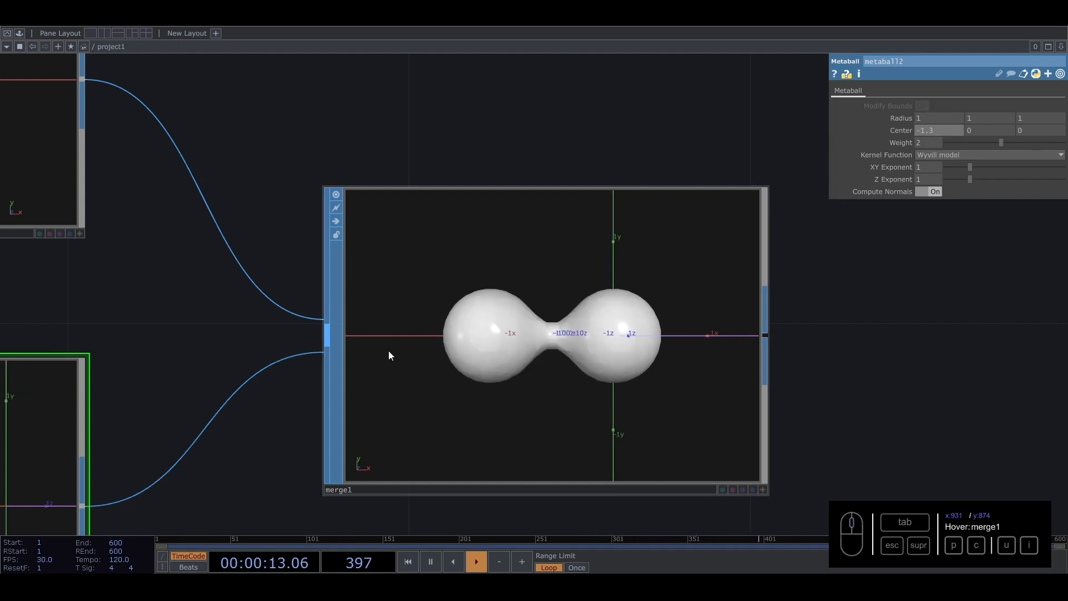
- Delete both metaball nodes and the merge node from the network
scroll(389, 355, down, 5)
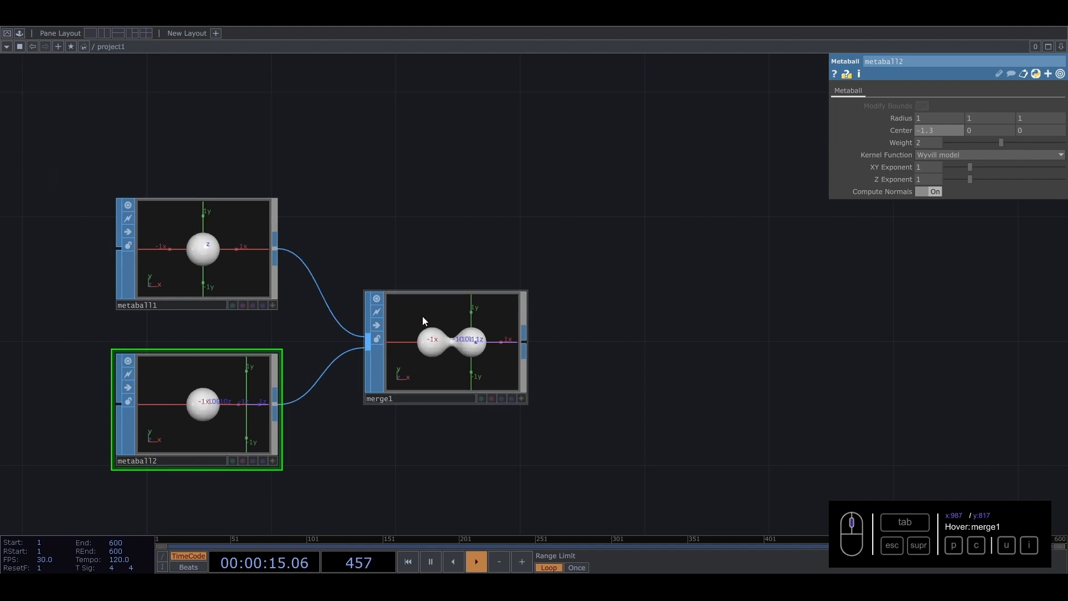
drag(465, 225, 625, 138)
scroll(466, 283, down, 5)
right_drag(341, 172, 624, 333)
key(Delete)
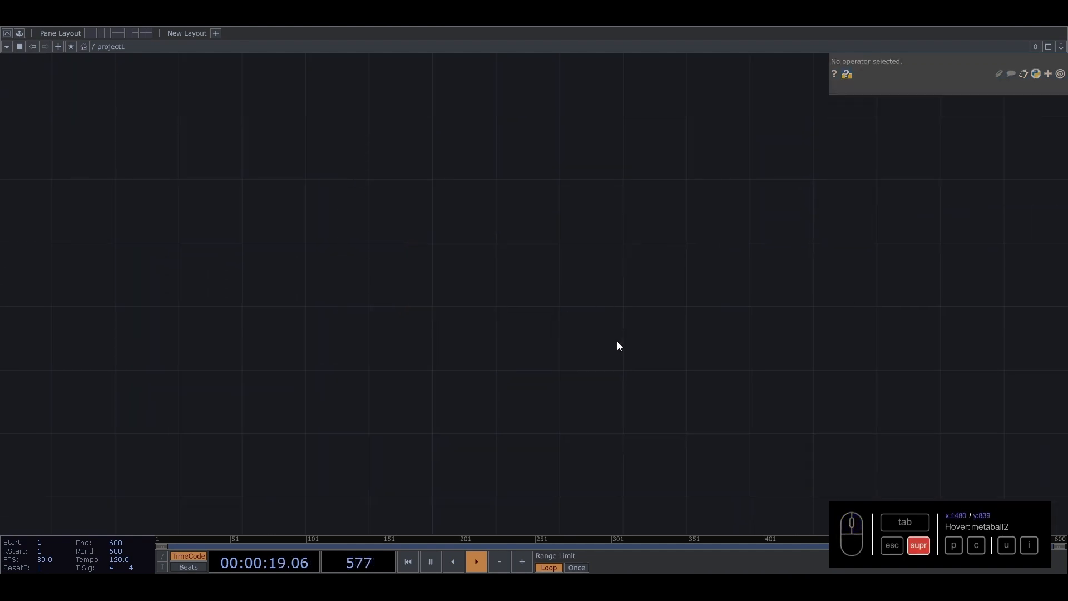
scroll(563, 346, down, 3)
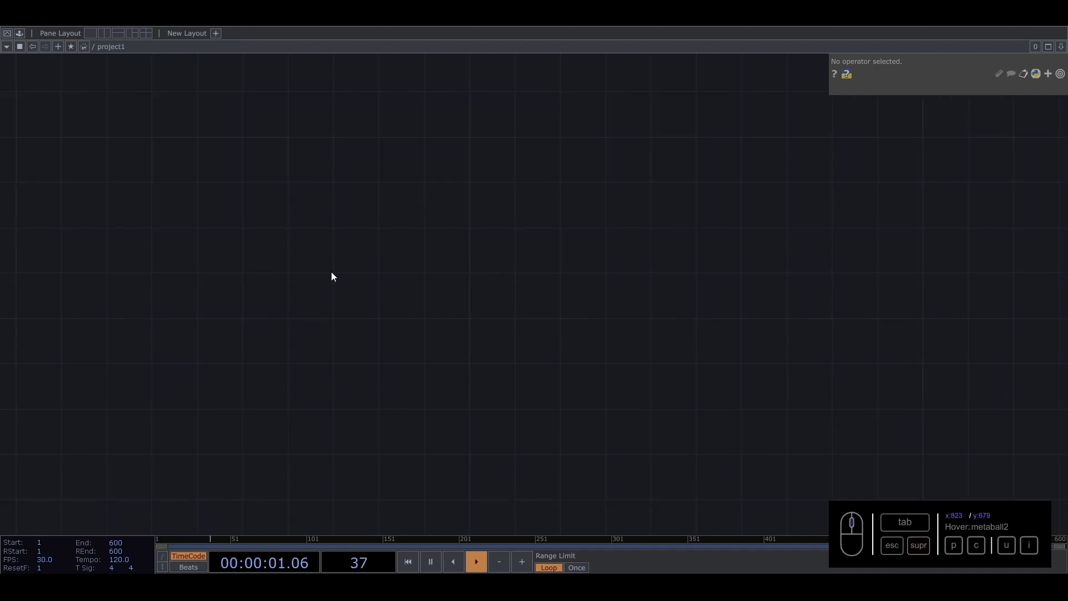
drag(368, 243, 588, 304)
middle_drag(519, 324, 458, 298)
drag(458, 297, 348, 315)
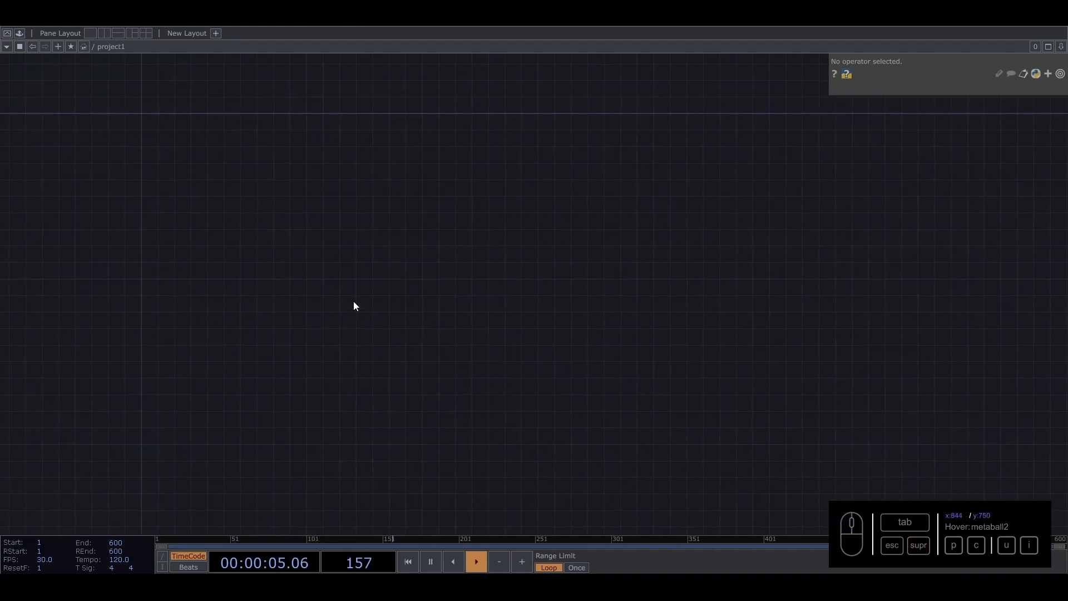
scroll(401, 288, up, 3)
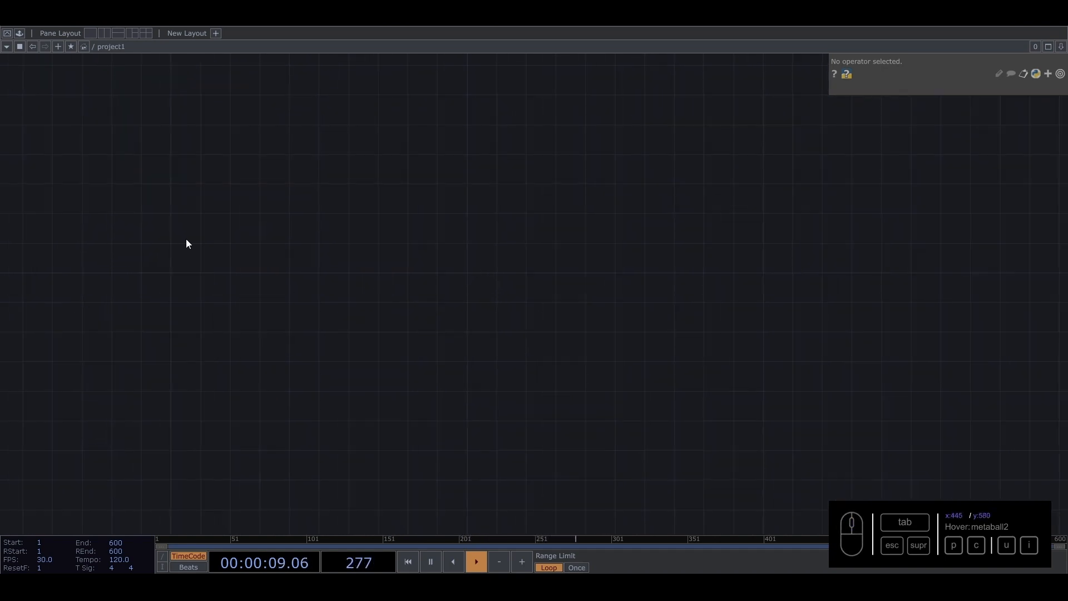
scroll(462, 272, up, 2)
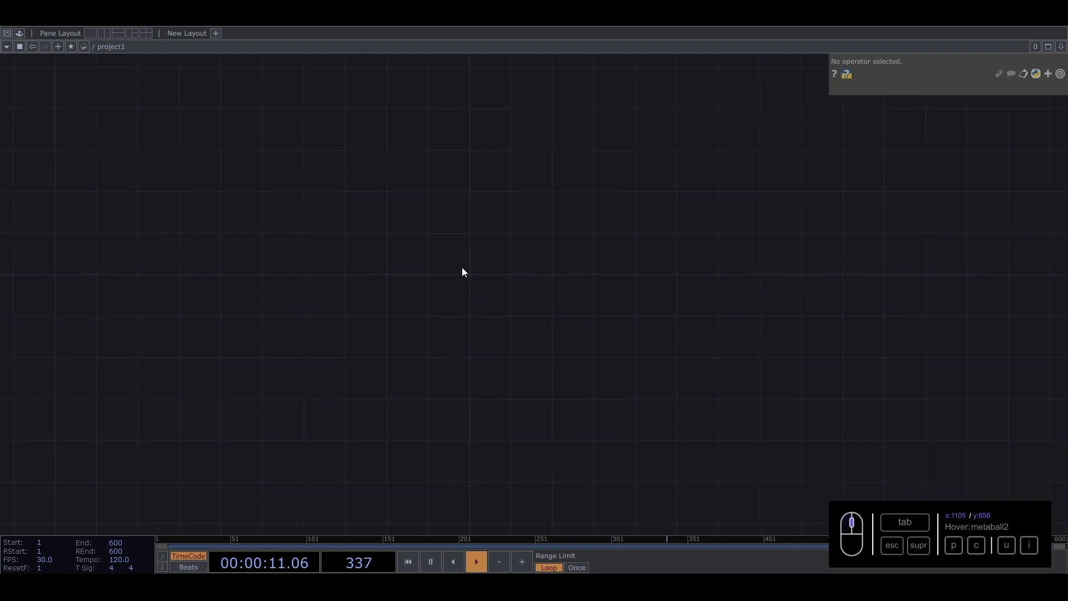
drag(463, 272, 421, 242)
- Add a Circle SOP to the empty network
key(Tab)
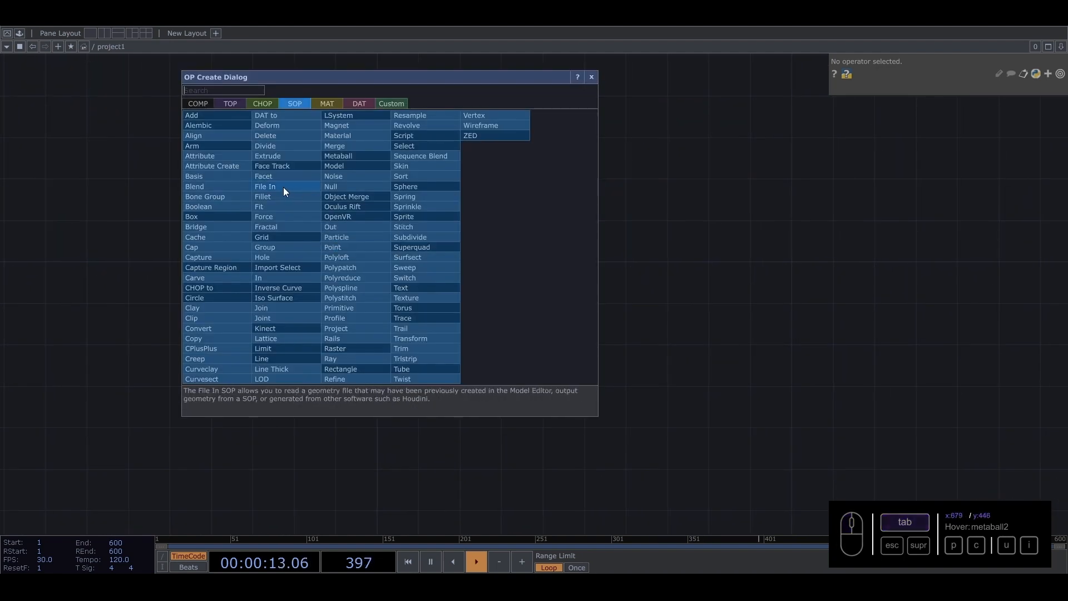
click(238, 295)
click(342, 199)
scroll(412, 241, up, 4)
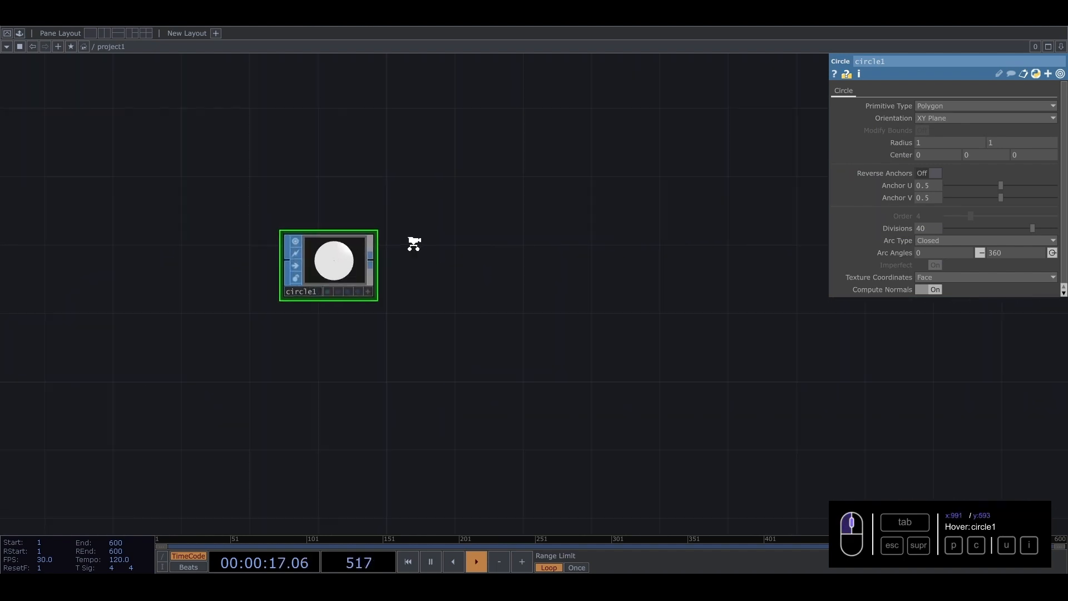
- Add a Transform SOP fed by the circle's output
drag(366, 266, 428, 262)
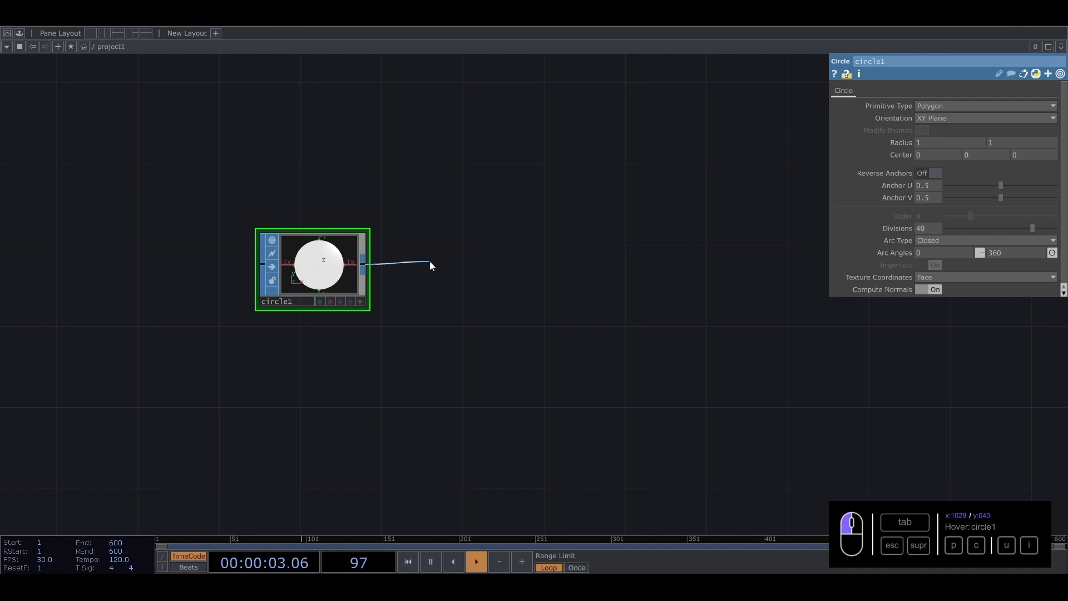
drag(430, 262, 446, 267)
text(tra)
click(488, 356)
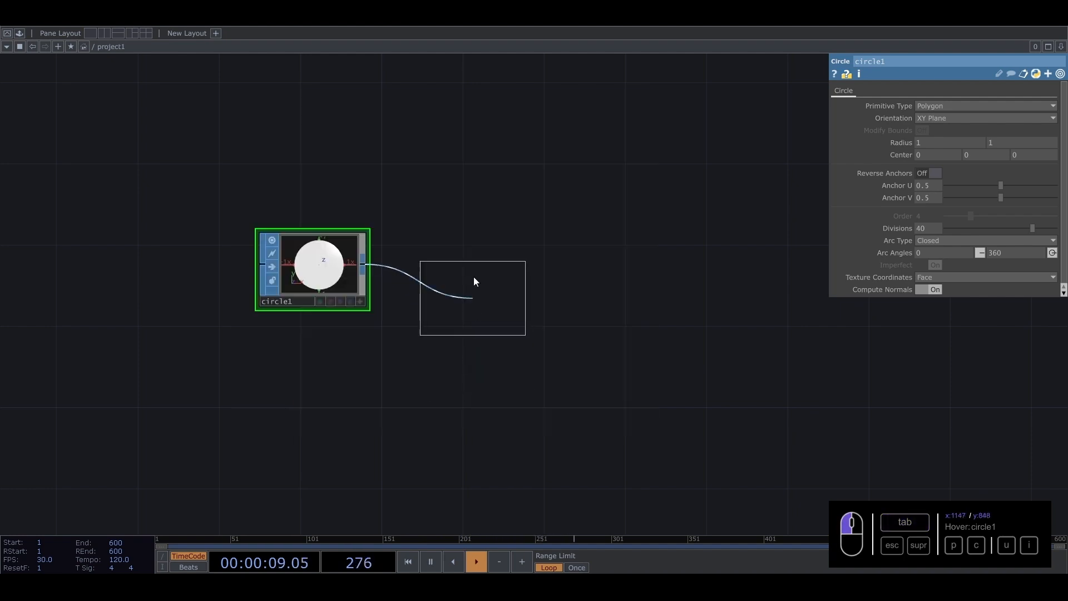
click(465, 273)
- Add a Geometry COMP fed by the Transform SOP's output
drag(511, 266, 590, 273)
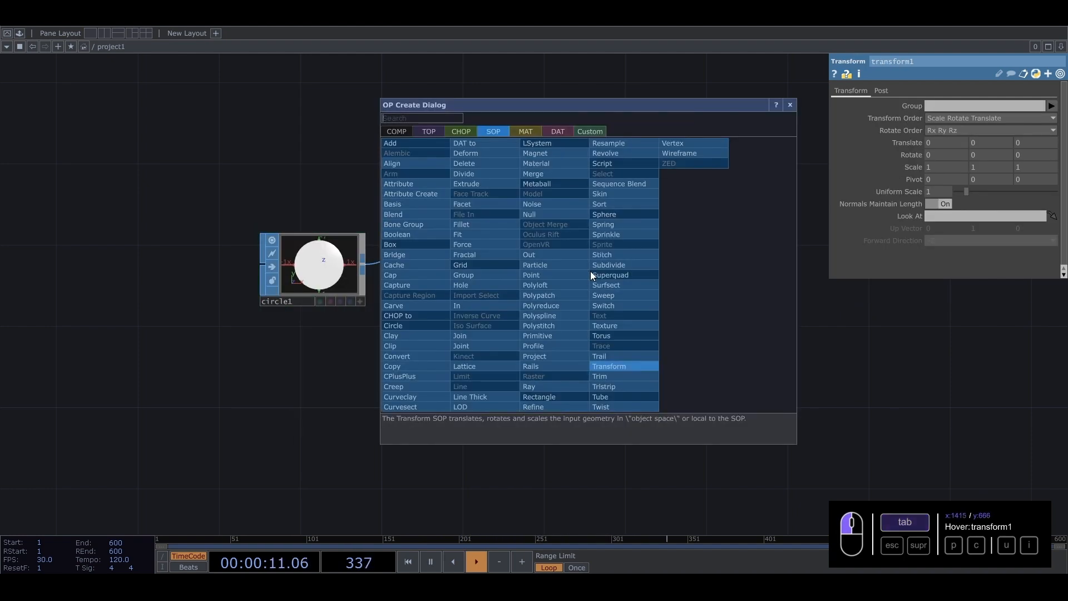
text(ge)
click(397, 132)
click(404, 224)
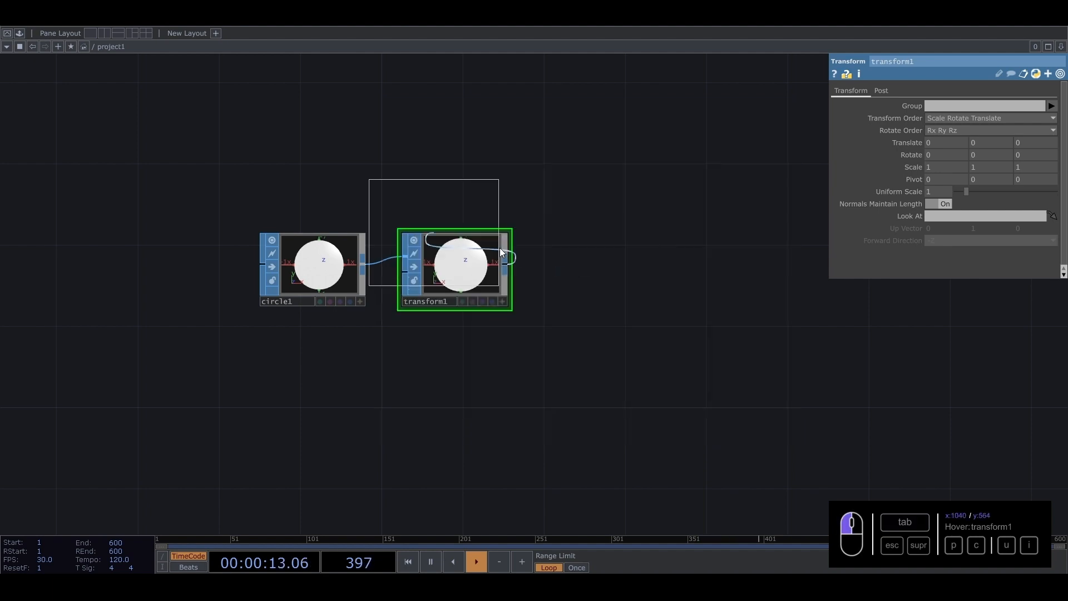
click(635, 214)
- Add a Camera COMP above the geometry node and a Light COMP beside the camera
drag(635, 214, 437, 248)
key(Tab)
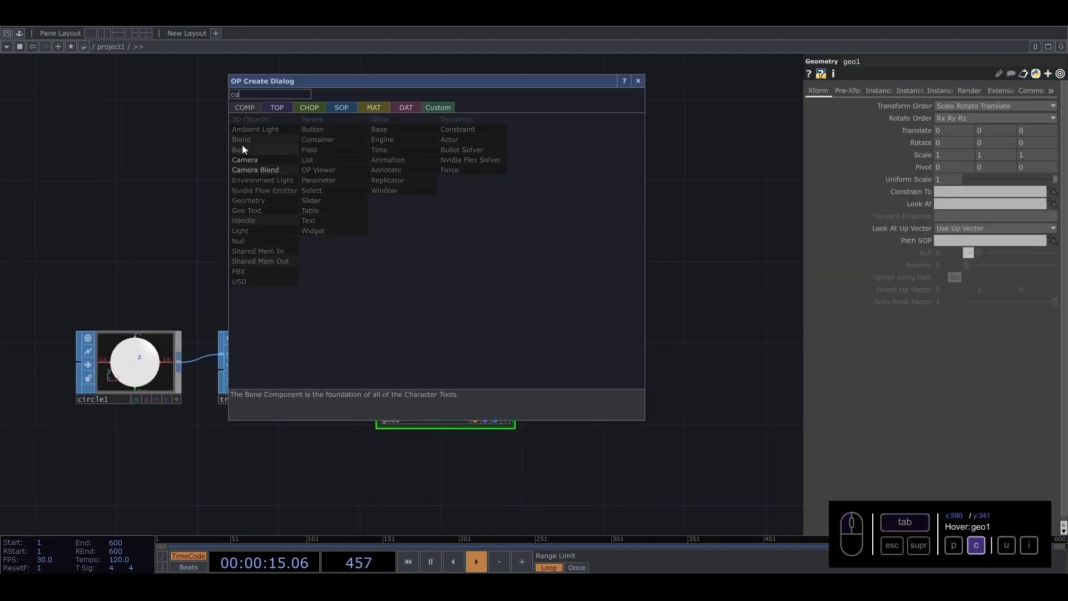
click(248, 159)
click(440, 224)
key(Tab)
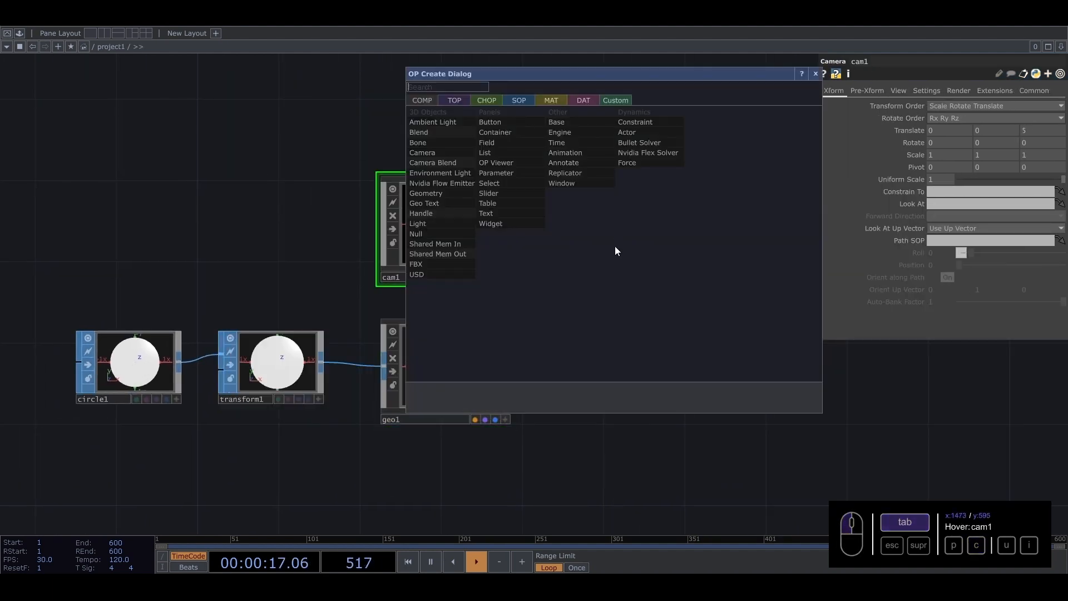
text(li)
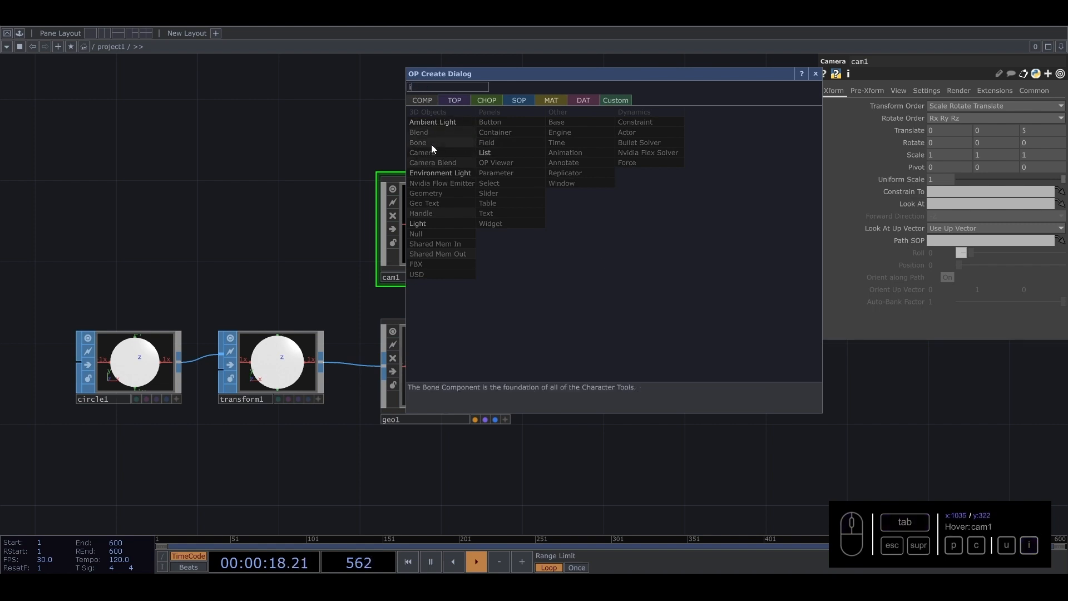
click(423, 224)
click(649, 222)
- Add a Render TOP below the light, beside the geometry node
drag(659, 330, 448, 293)
key(Tab)
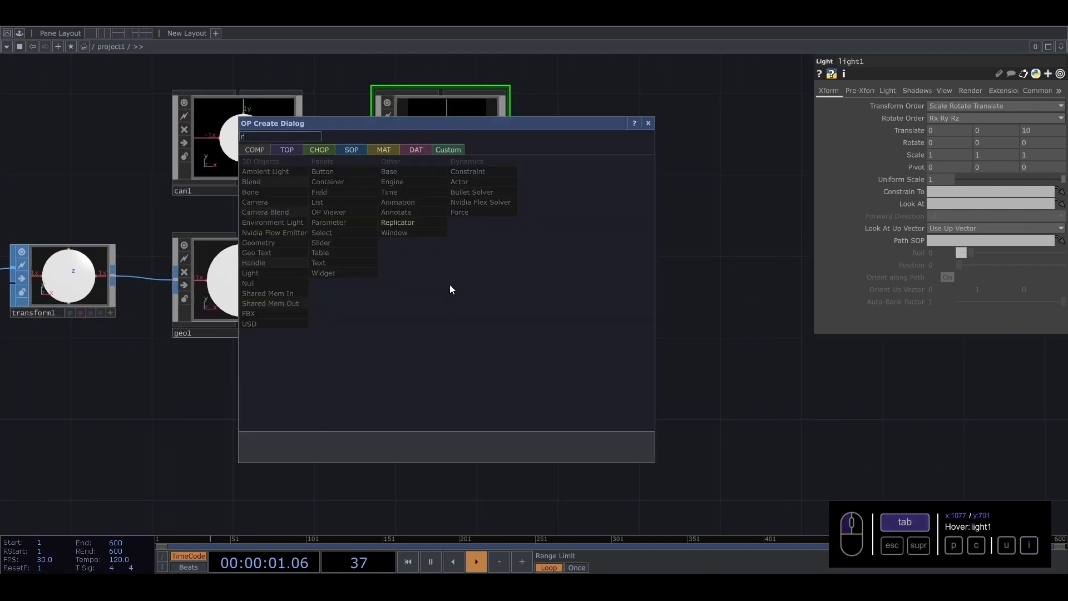
text(re)
click(287, 150)
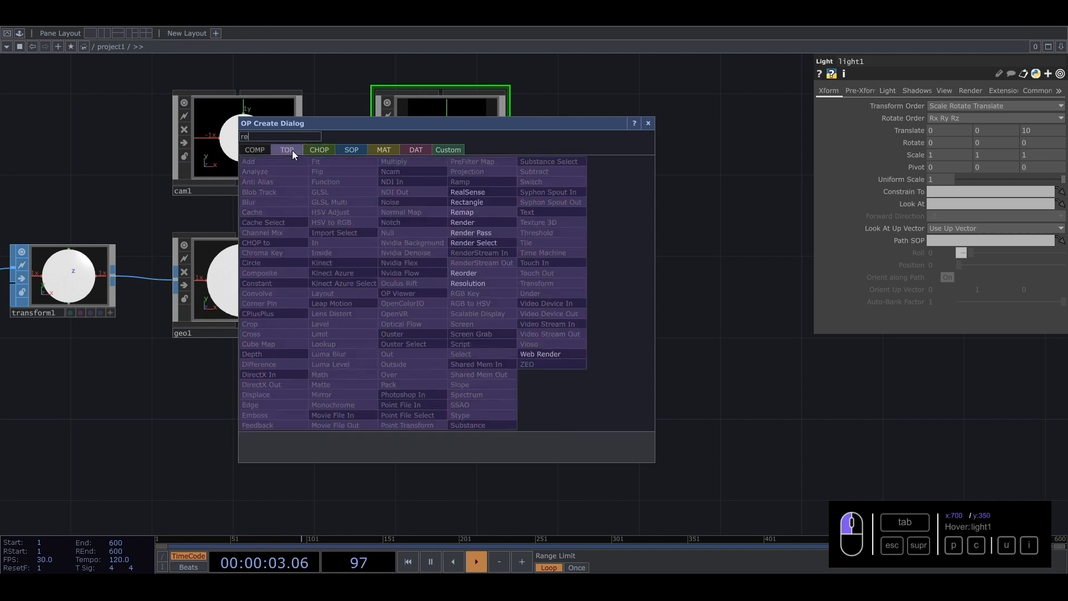
click(472, 223)
click(438, 277)
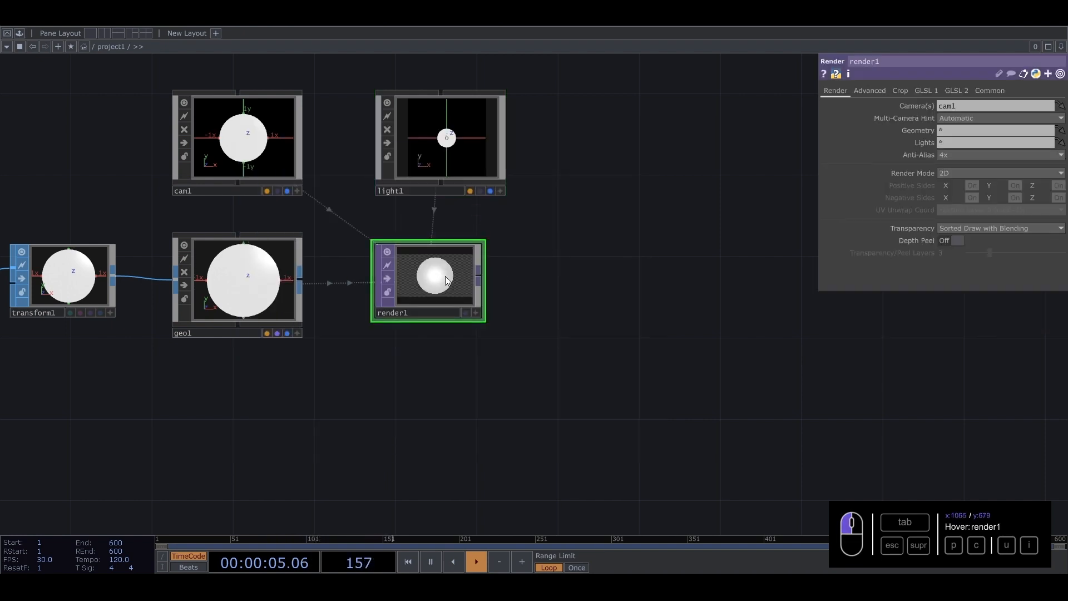
- Set the Render TOP's resolution to 1280 by 1280
click(990, 90)
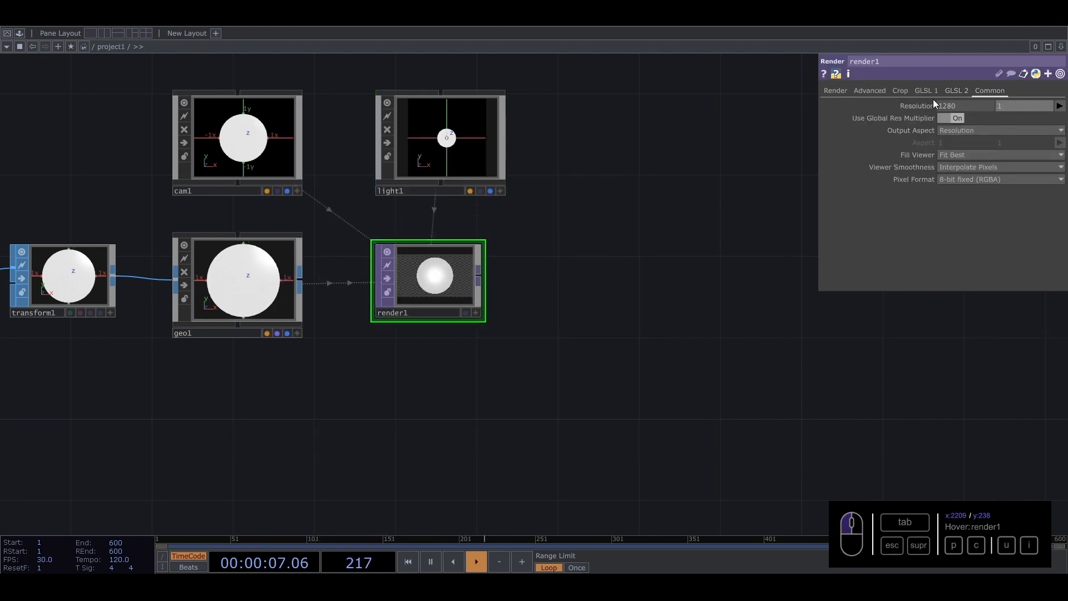
text(1280)
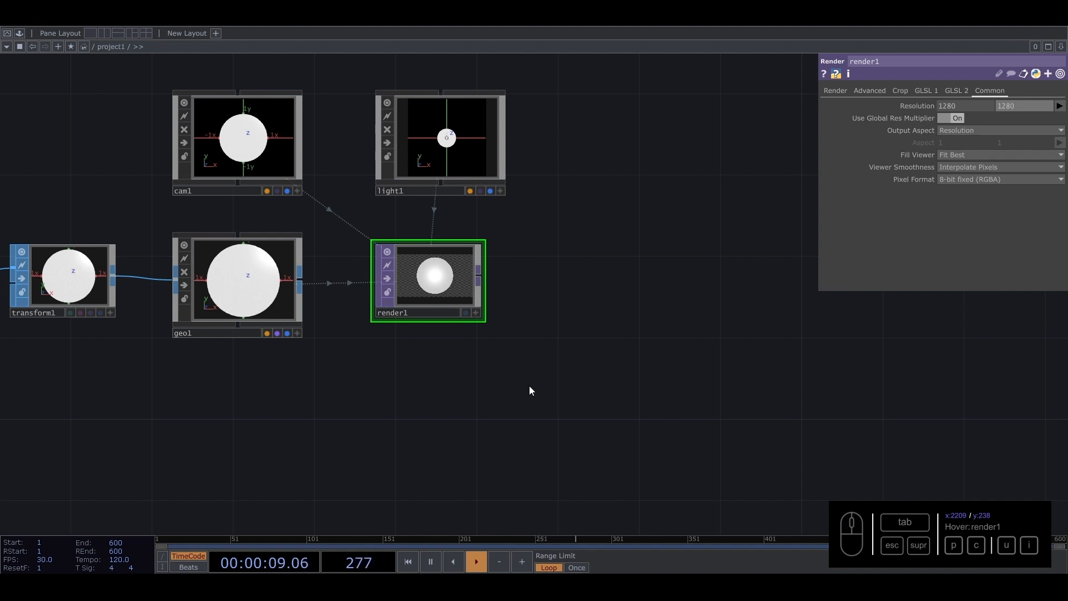
key(Return)
click(836, 89)
- Add a Transform TOP after the render, with background alpha 1 and Comp Over Background Color enabled
drag(490, 271, 437, 302)
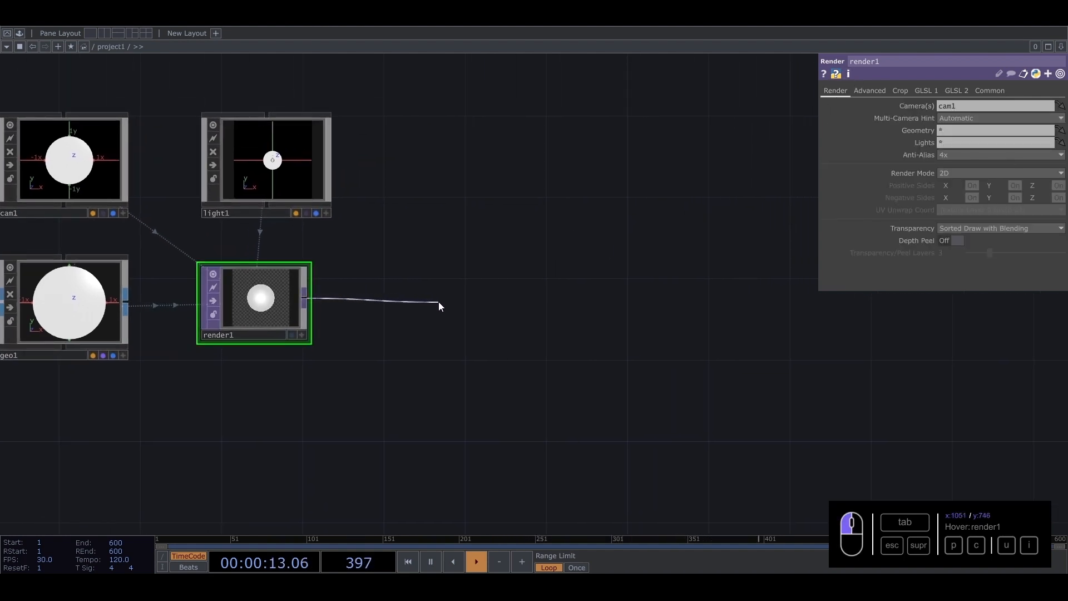
key(Tab)
text(tra)
click(558, 295)
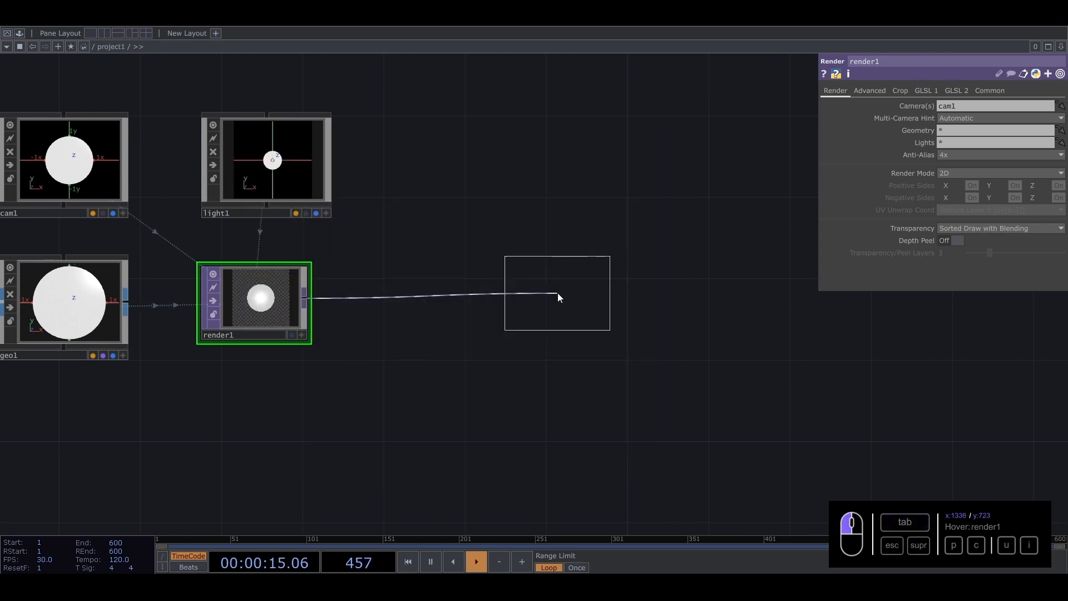
click(539, 303)
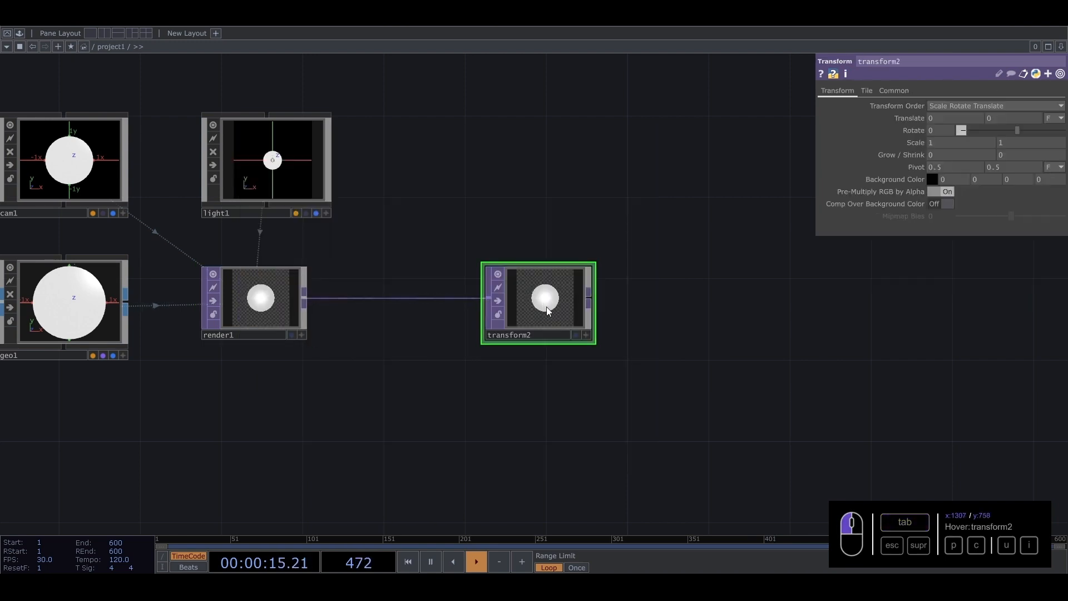
click(940, 206)
- Add a Null TOP named blobs after the Transform TOP and display it as the network background
key(Tab)
text(nul)
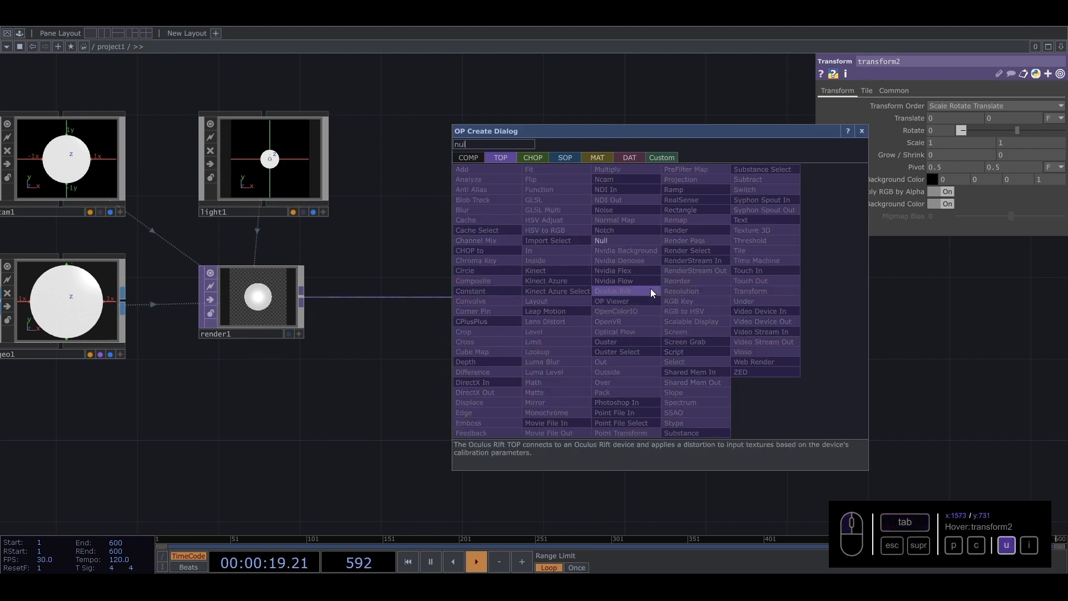
click(612, 241)
click(682, 308)
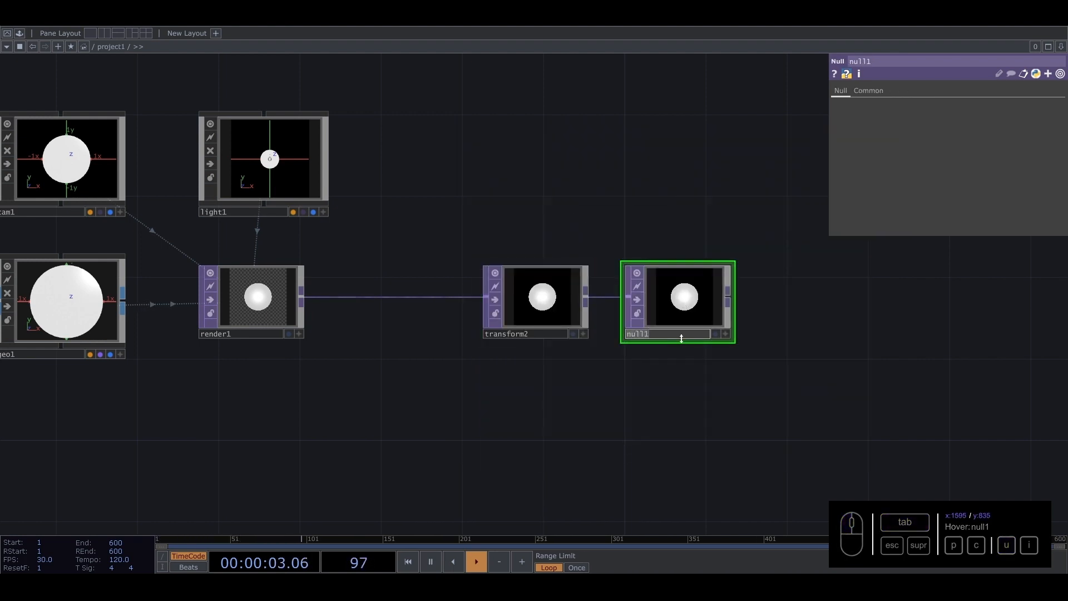
text(s)
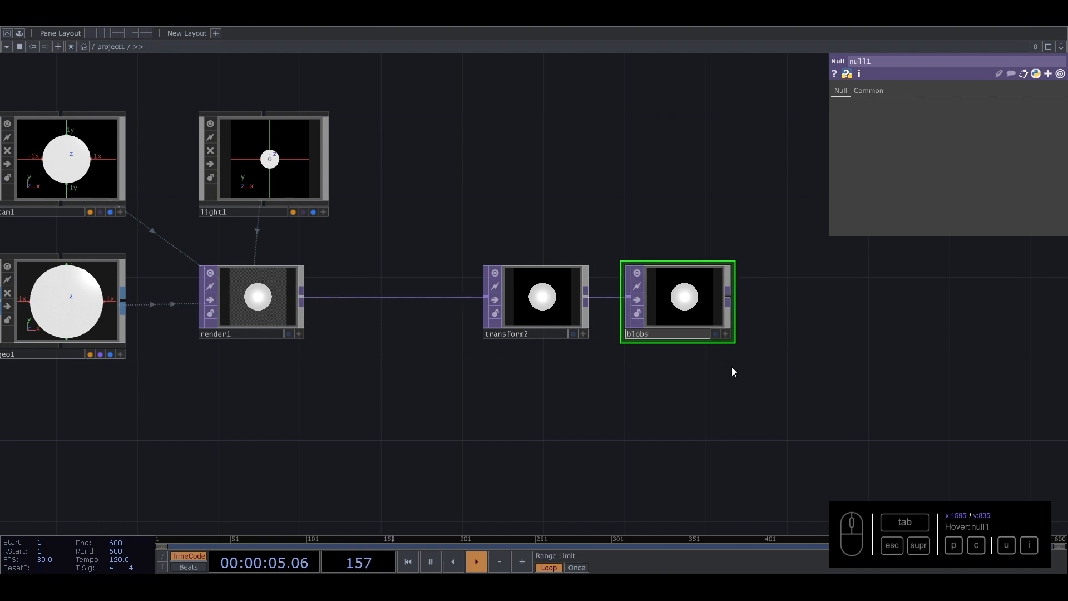
drag(732, 367, 729, 363)
click(715, 331)
- Set the Uniform Scale of the circle's Transform SOP to 0.32
scroll(561, 361, down, 4)
drag(600, 354, 762, 281)
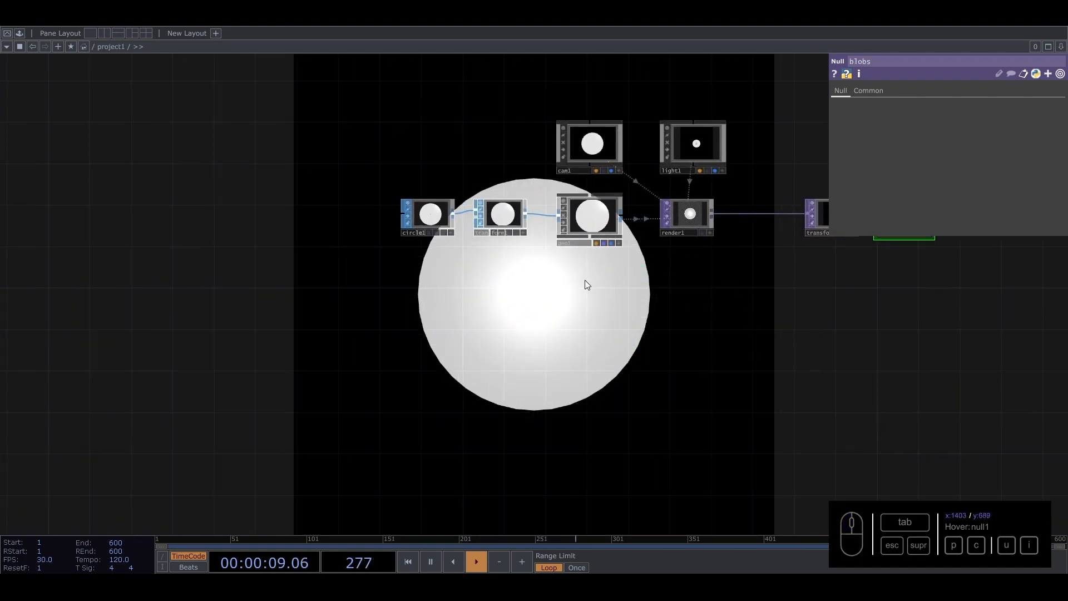
click(529, 188)
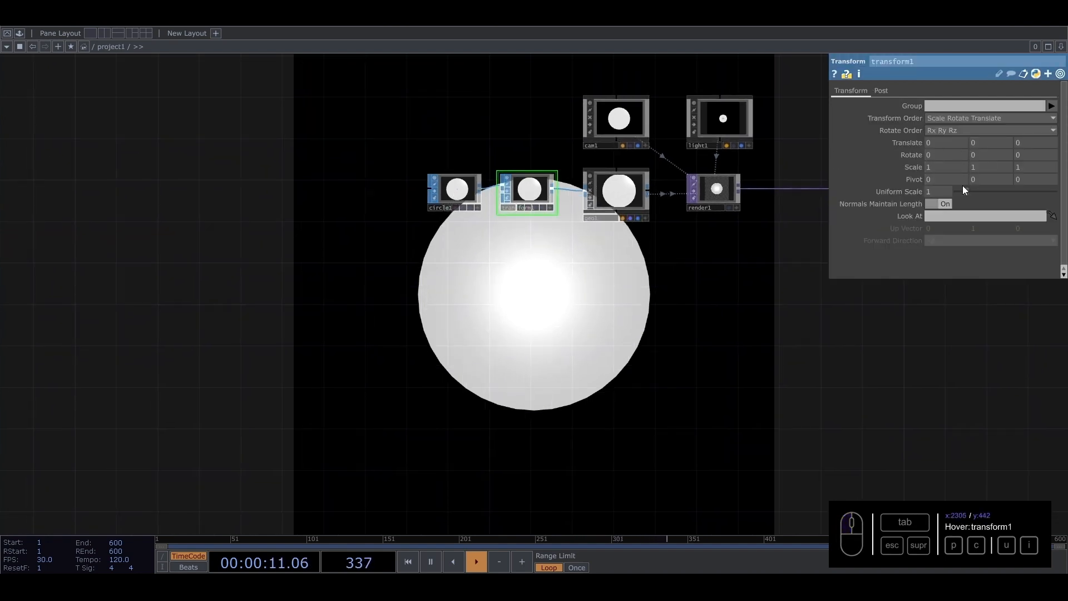
drag(962, 186, 960, 192)
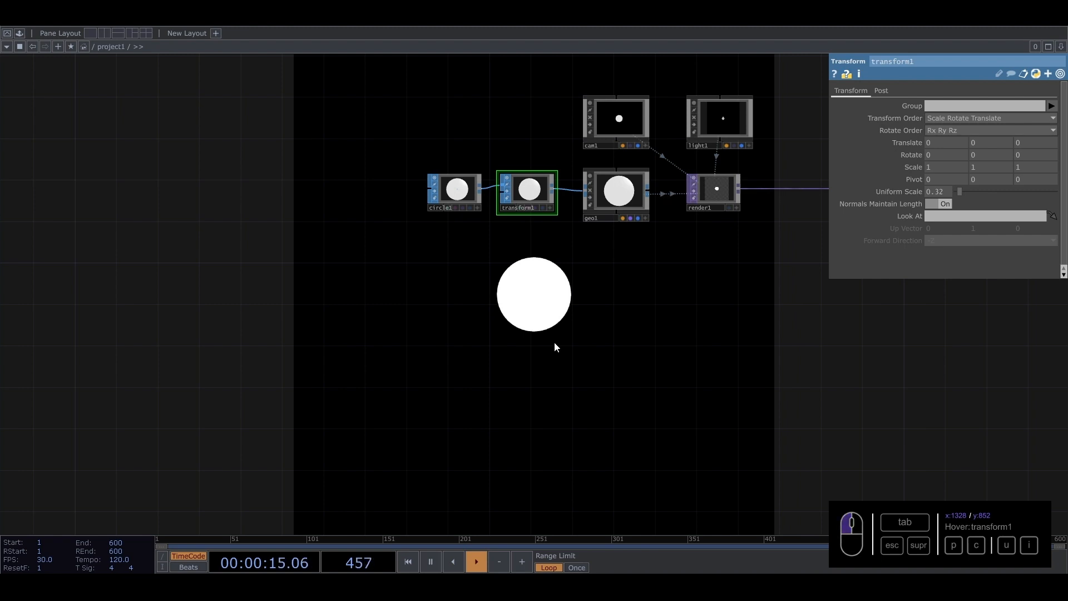
- Add a Noise TOP below the circle chain and turn off its Monochrome option
drag(473, 334, 461, 312)
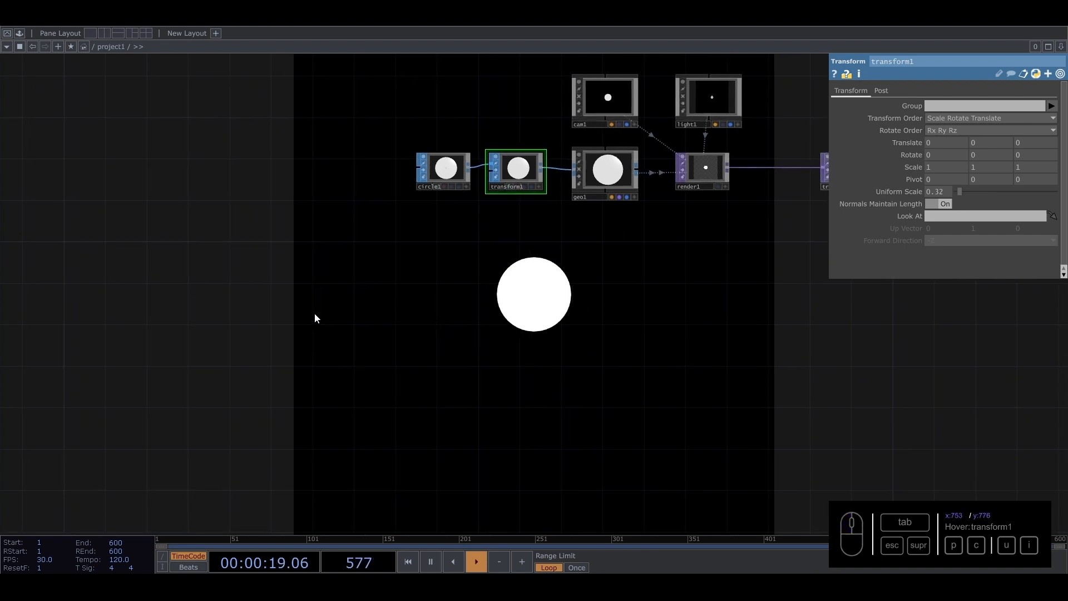
key(Tab)
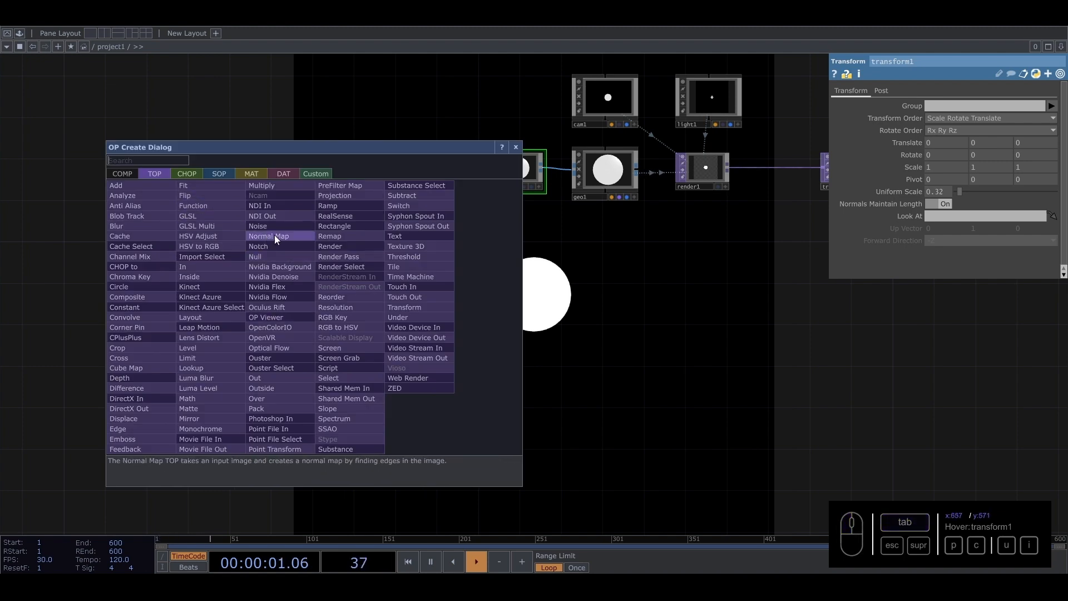
text(noi)
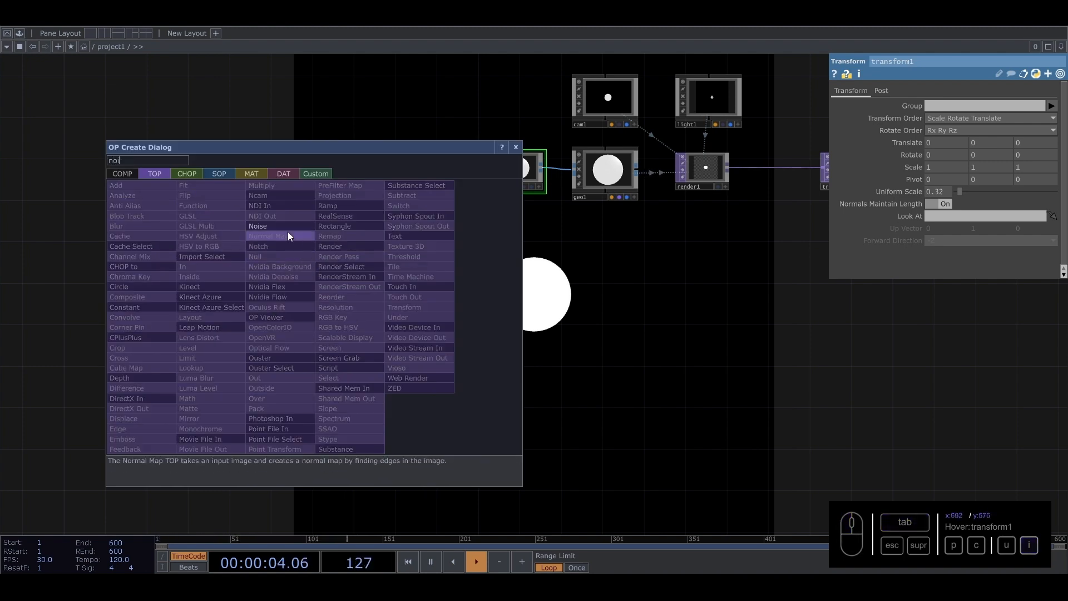
click(284, 227)
click(363, 265)
scroll(363, 265, up, 4)
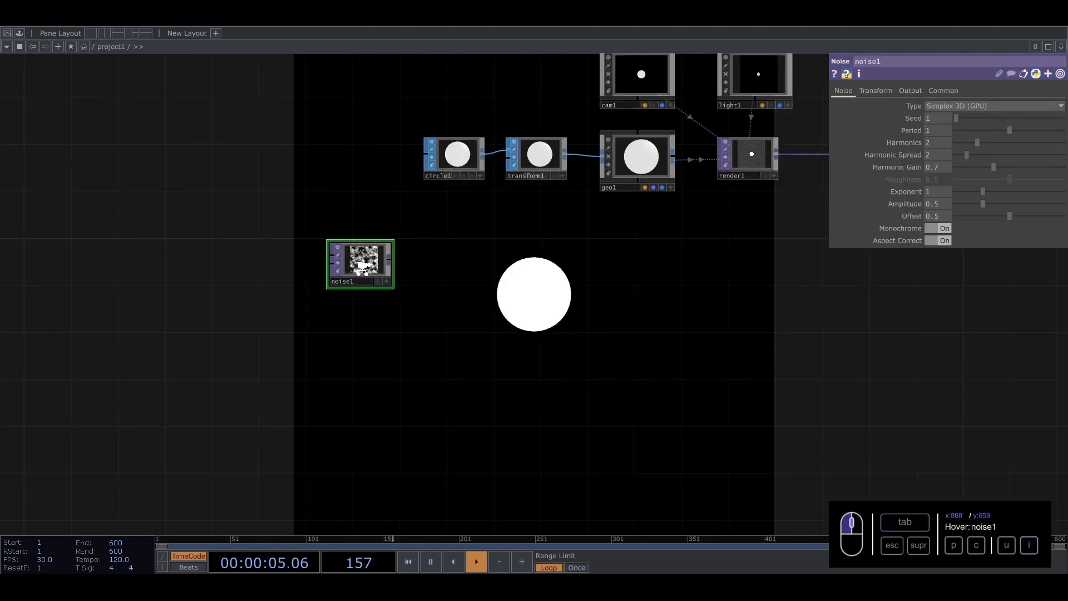
click(944, 228)
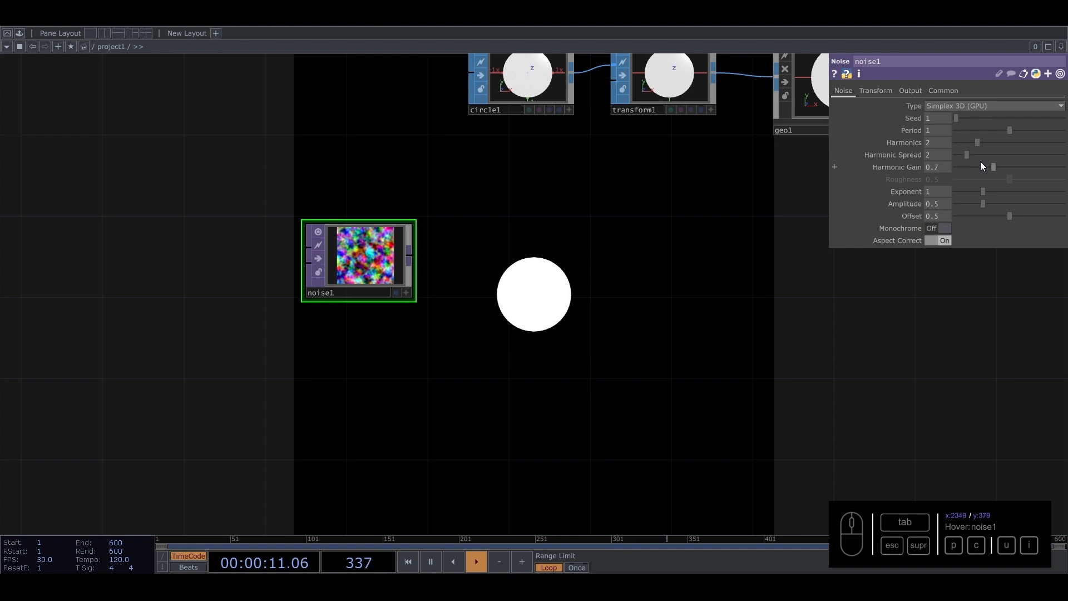
- Set the Noise TOP's resolution to 3 by 3
click(876, 92)
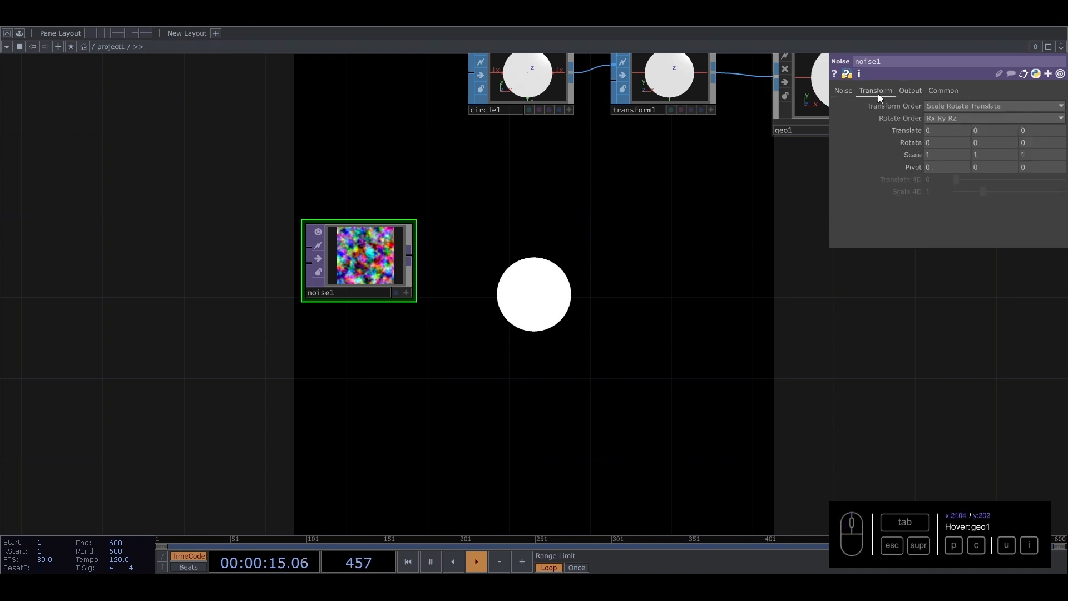
click(952, 92)
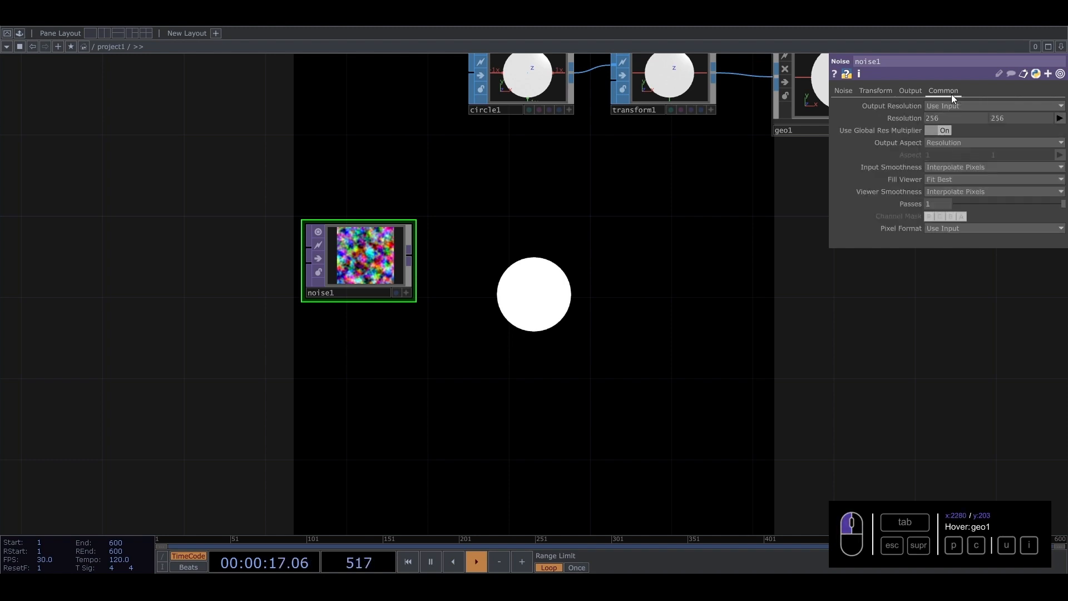
text(3)
drag(1015, 120, 877, 119)
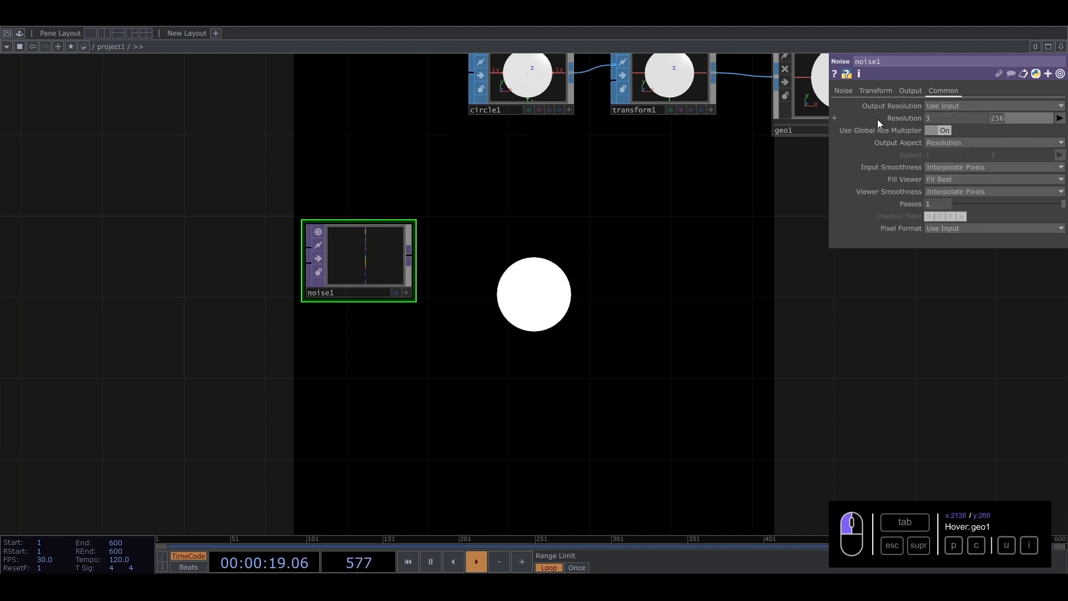
text(3)
key(Return)
scroll(342, 264, up, 2)
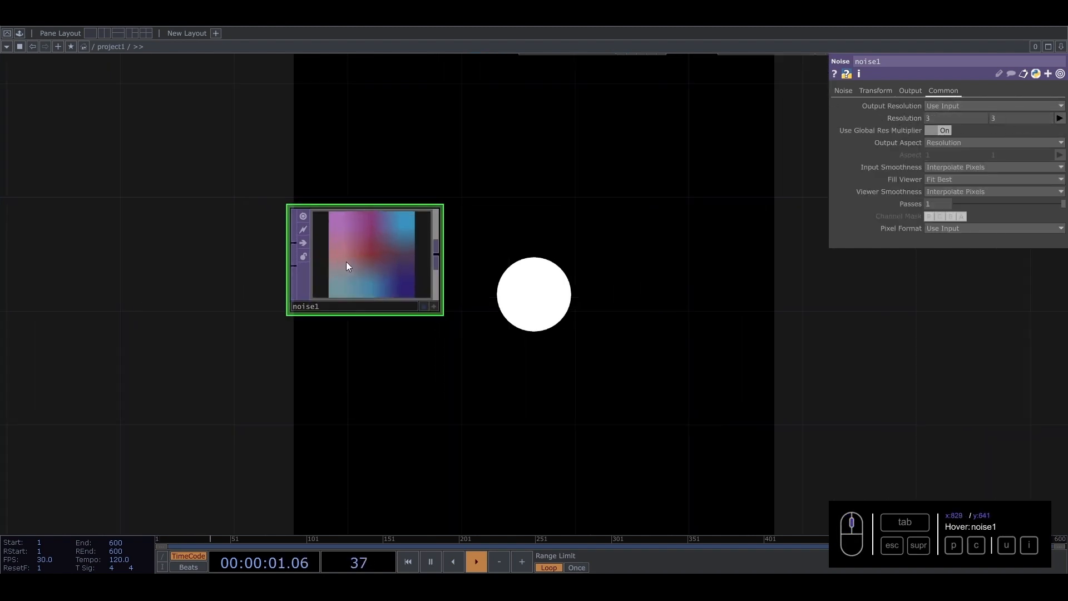
- Set the noise type to Simplex 4D (GPU) and animate its Translate 4D with a time-based expression
click(878, 92)
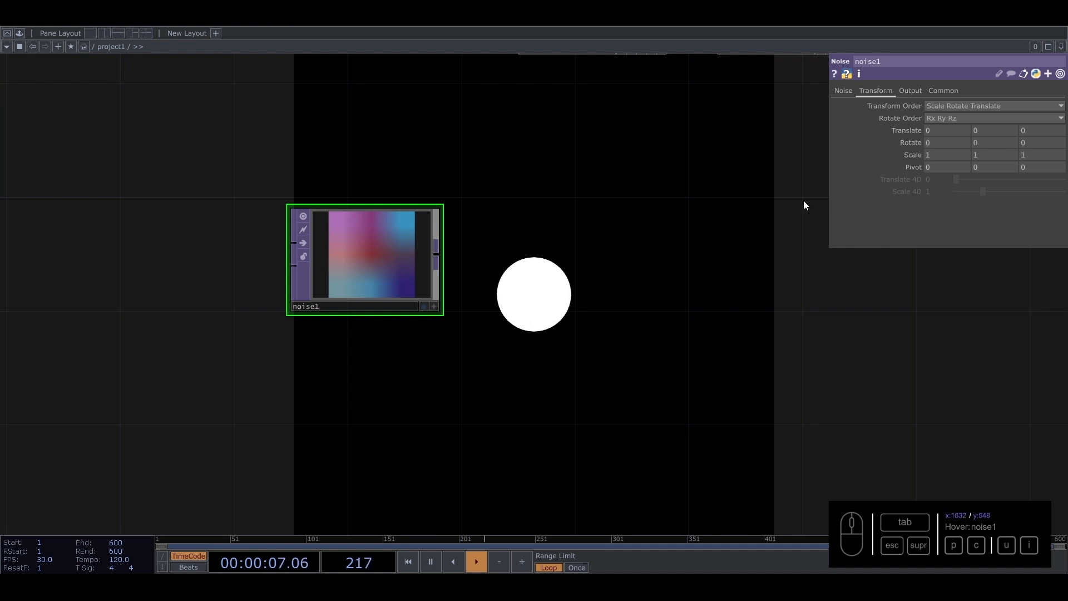
click(840, 92)
click(967, 105)
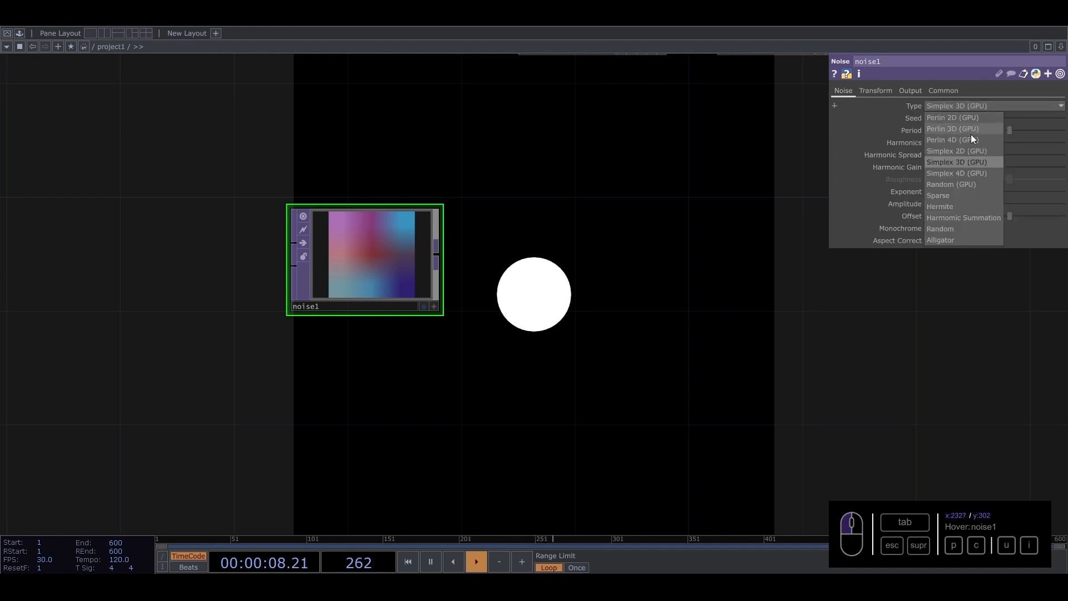
click(970, 175)
click(875, 91)
drag(956, 179, 754, 164)
text(a)
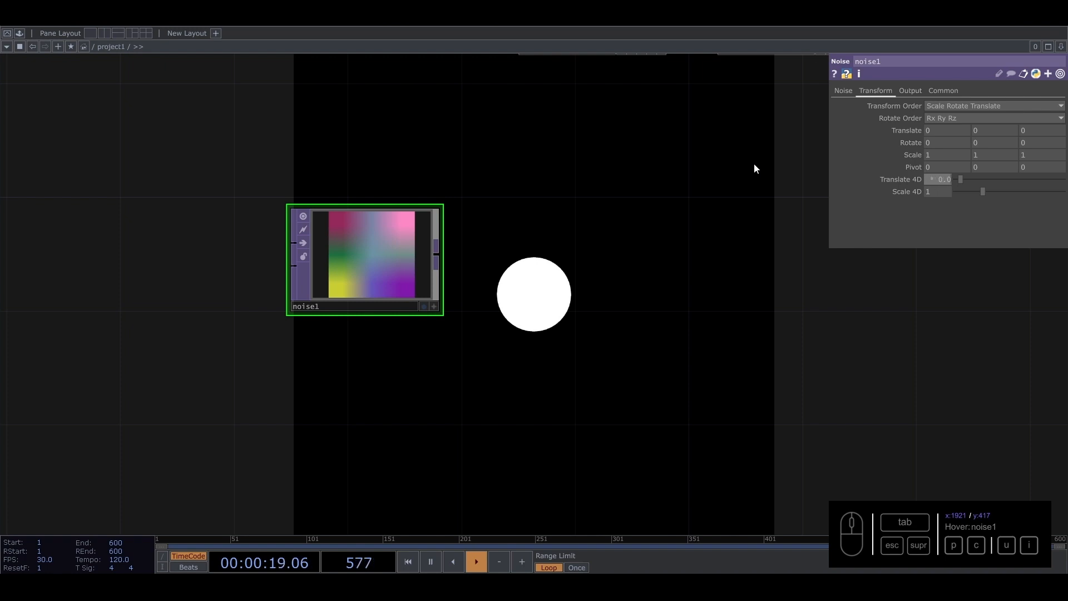
- Turn on Instancing for the geometry node
scroll(530, 238, down, 3)
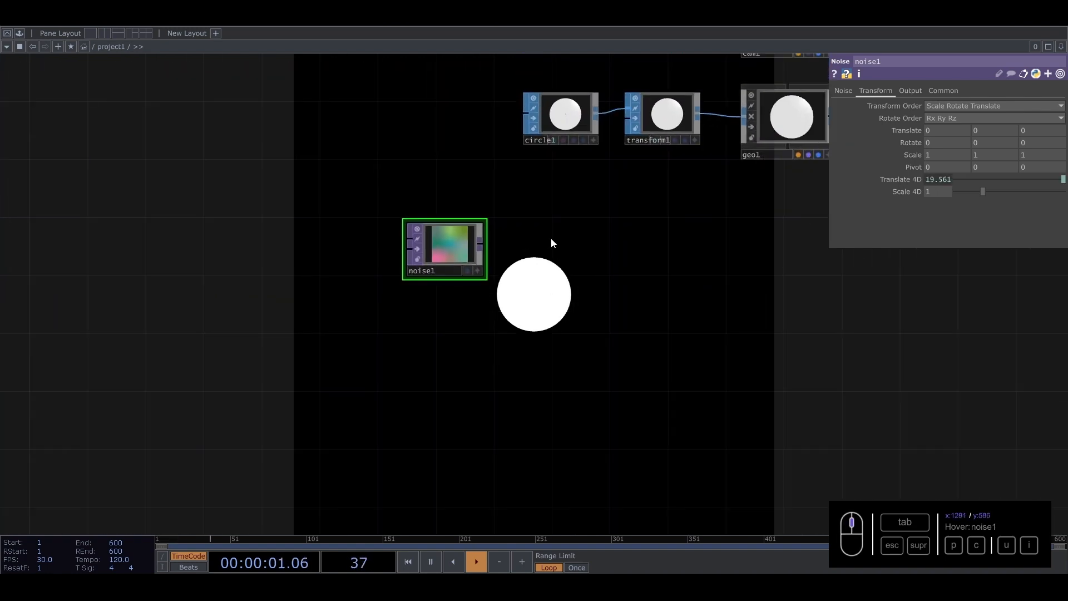
middle_drag(553, 241, 359, 293)
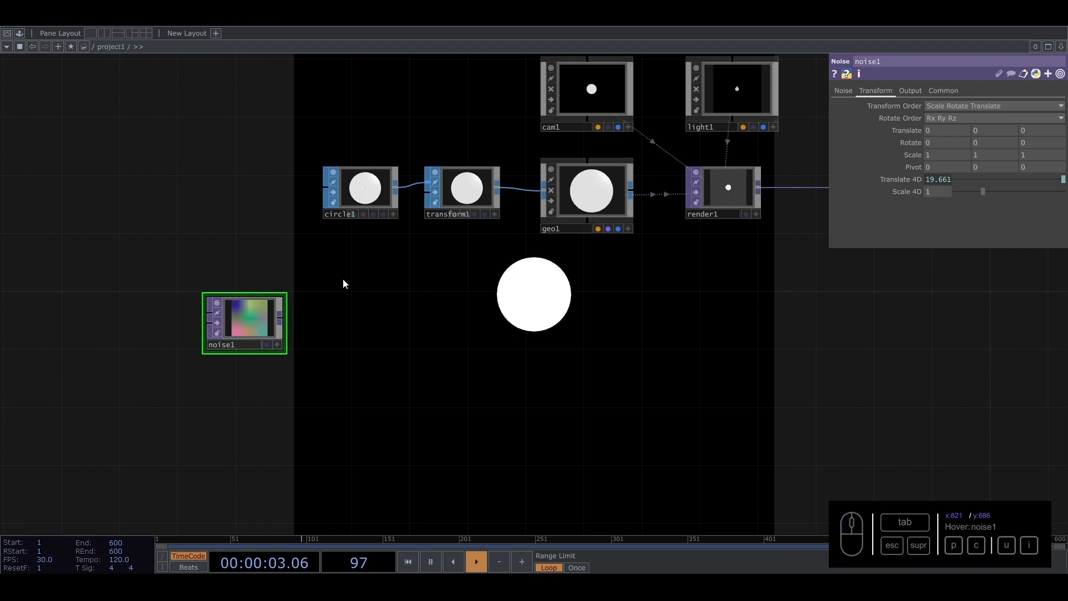
click(602, 186)
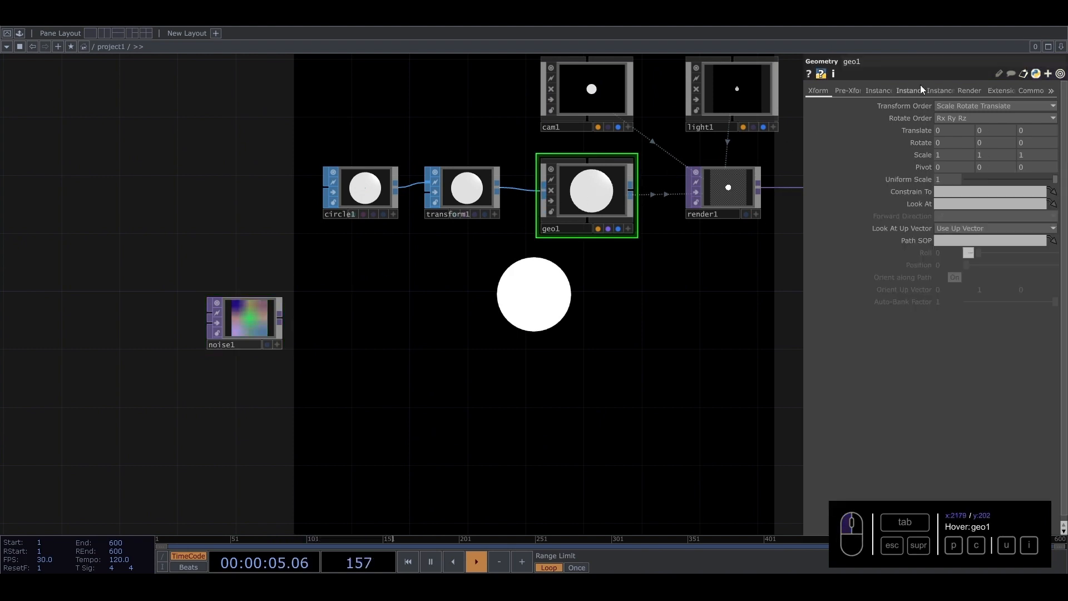
click(882, 90)
click(953, 104)
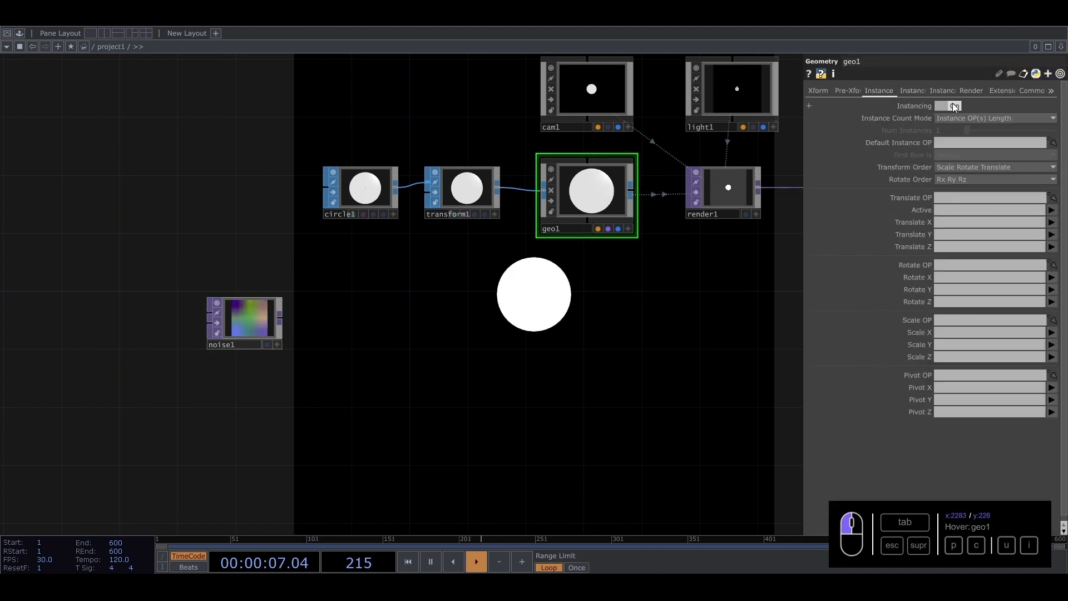
- Add a Null TOP named pos after the Noise TOP and line it up with the noise node
click(281, 318)
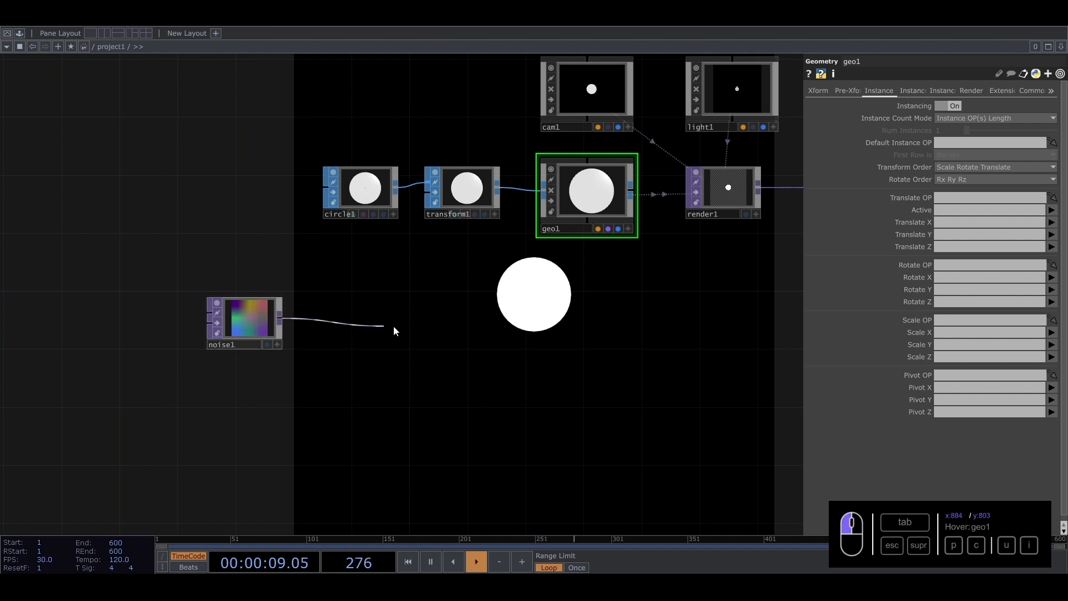
key(Tab)
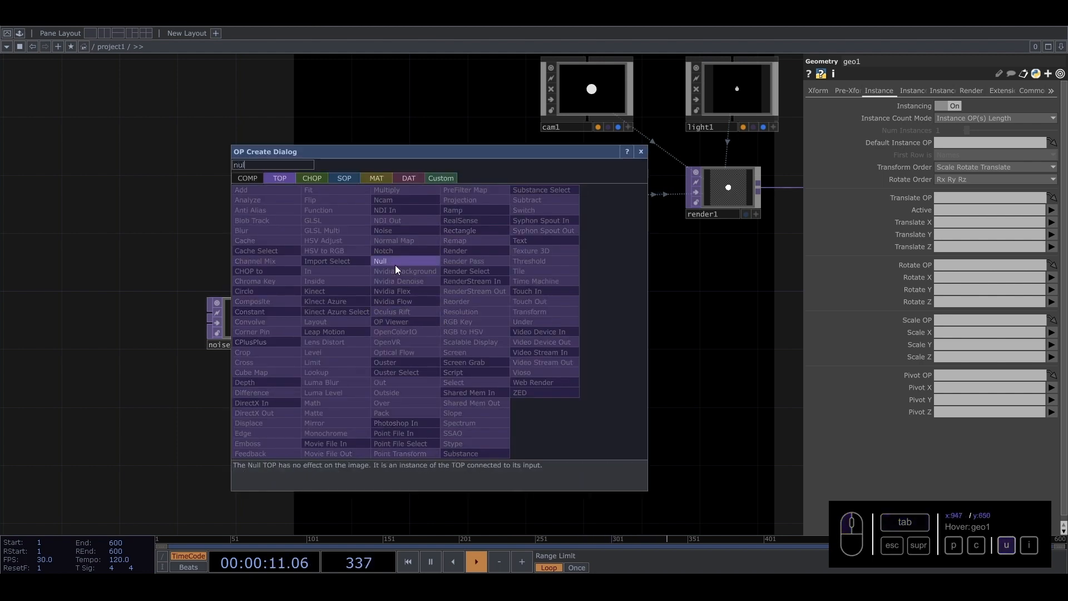
click(390, 261)
click(475, 311)
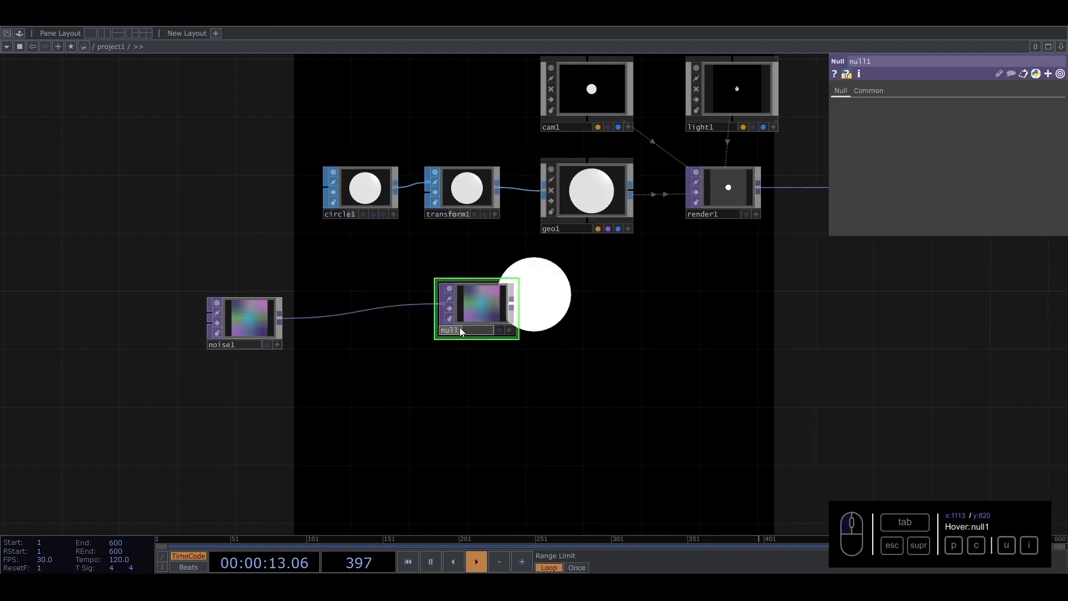
drag(483, 342, 484, 335)
drag(486, 303, 487, 315)
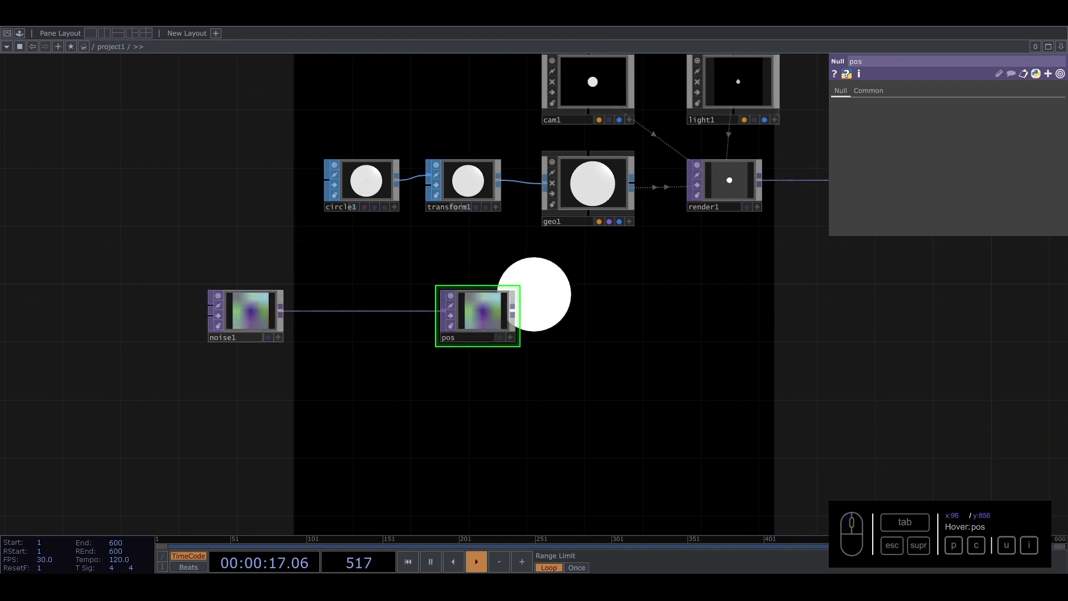
- Set the geometry's instance Translate OP to pos and map Translate X, Y and Z to r, g and b
click(612, 189)
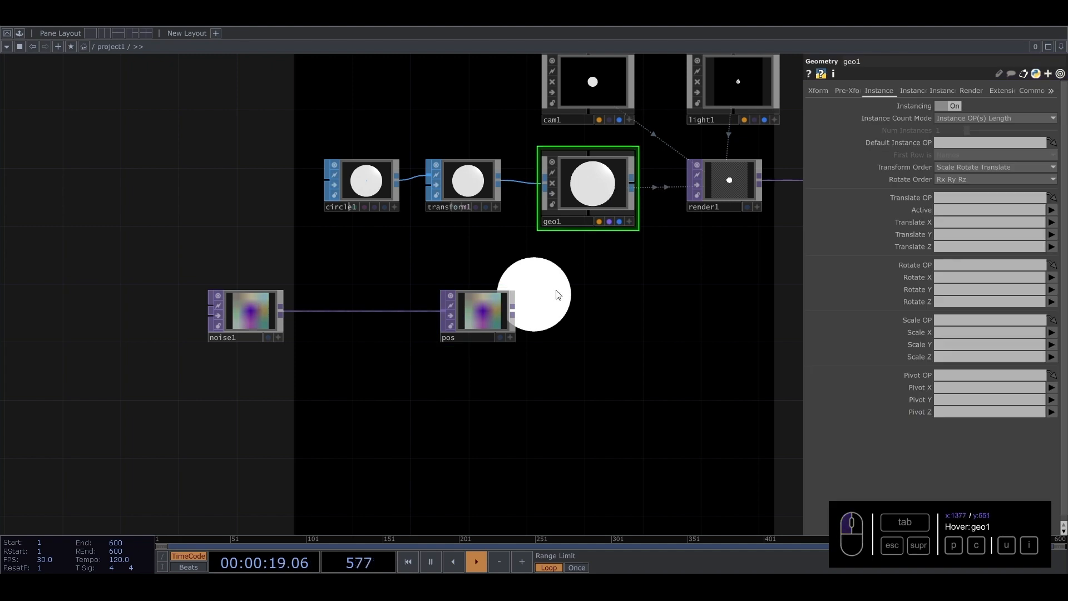
drag(497, 303, 946, 197)
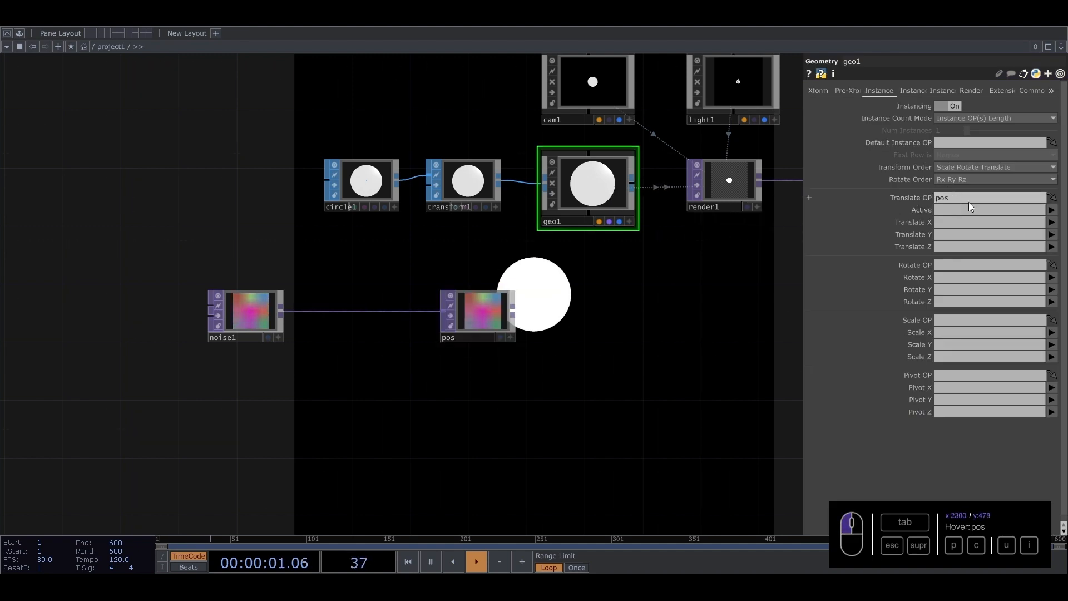
click(1052, 222)
click(1051, 234)
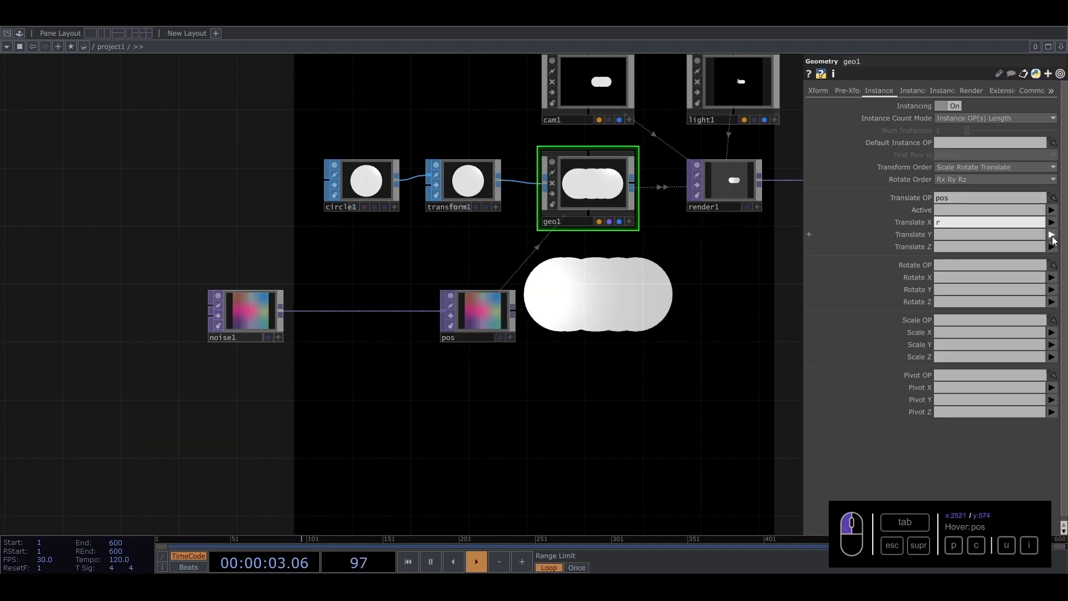
click(1052, 234)
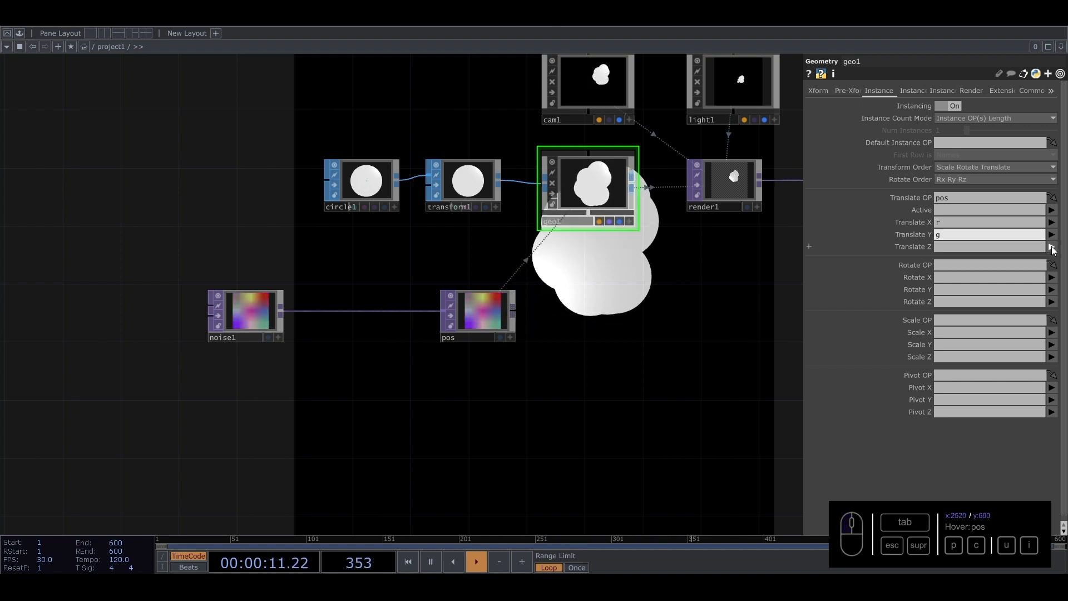
click(1052, 247)
click(1055, 282)
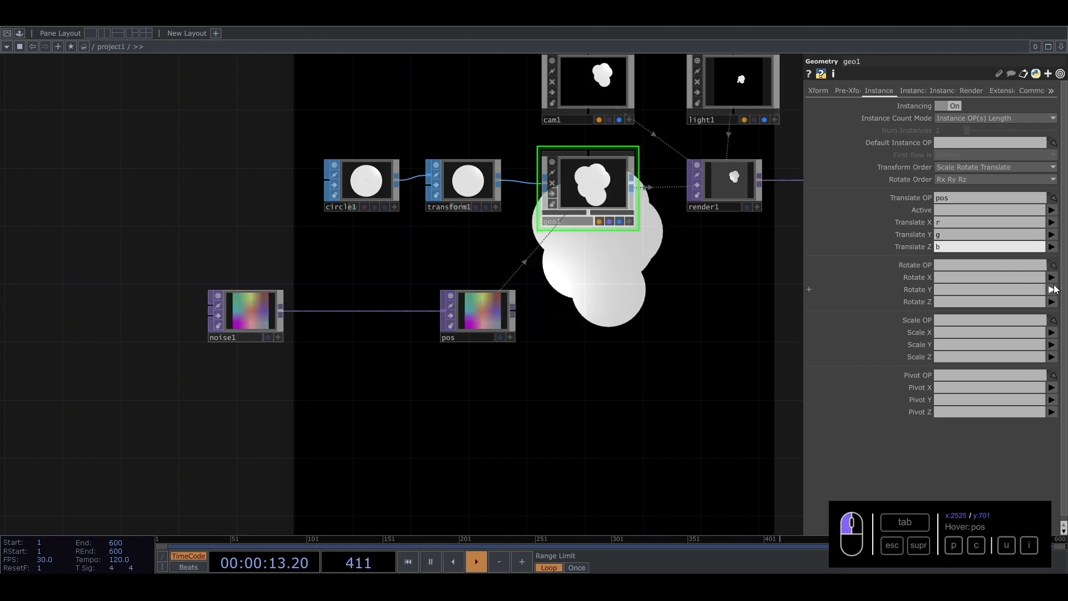
- Move the Noise TOP farther away from the pos null to open space between them
drag(603, 278, 555, 263)
drag(285, 238, 394, 226)
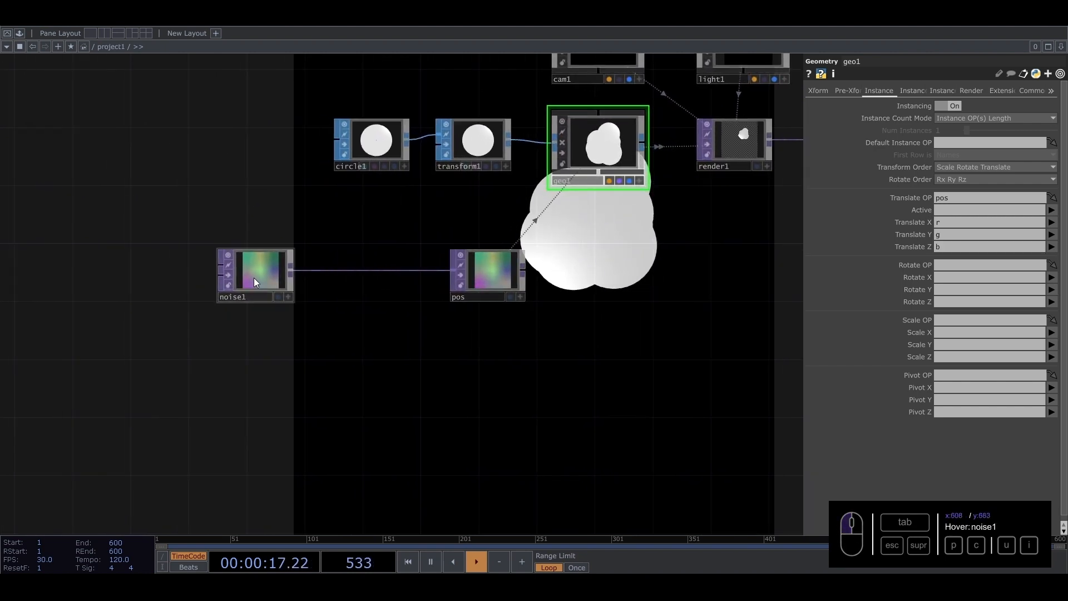
drag(249, 287, 174, 285)
drag(570, 286, 399, 405)
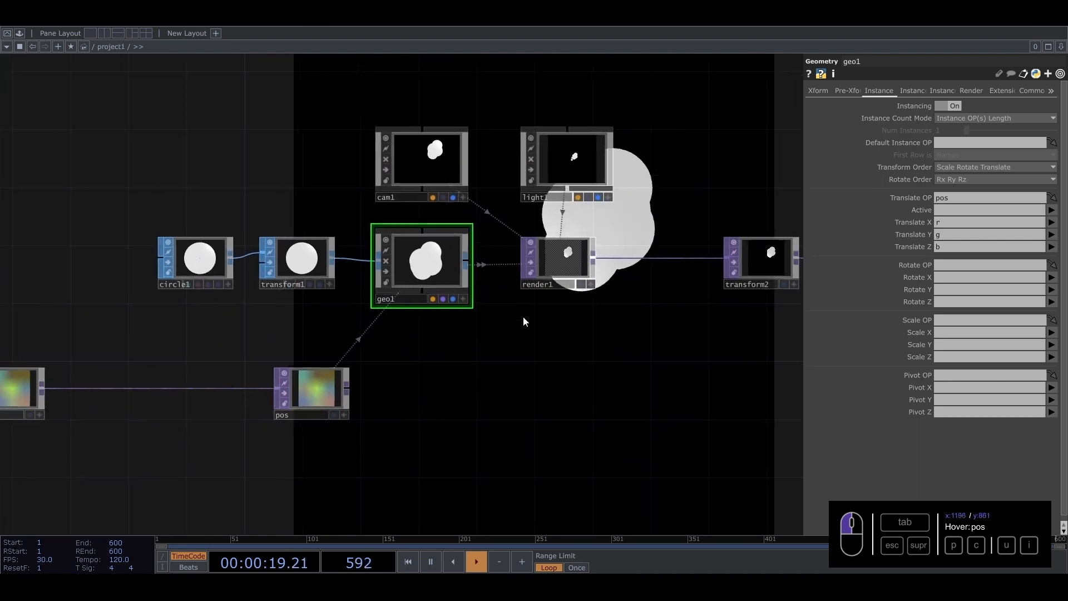
scroll(580, 274, up, 4)
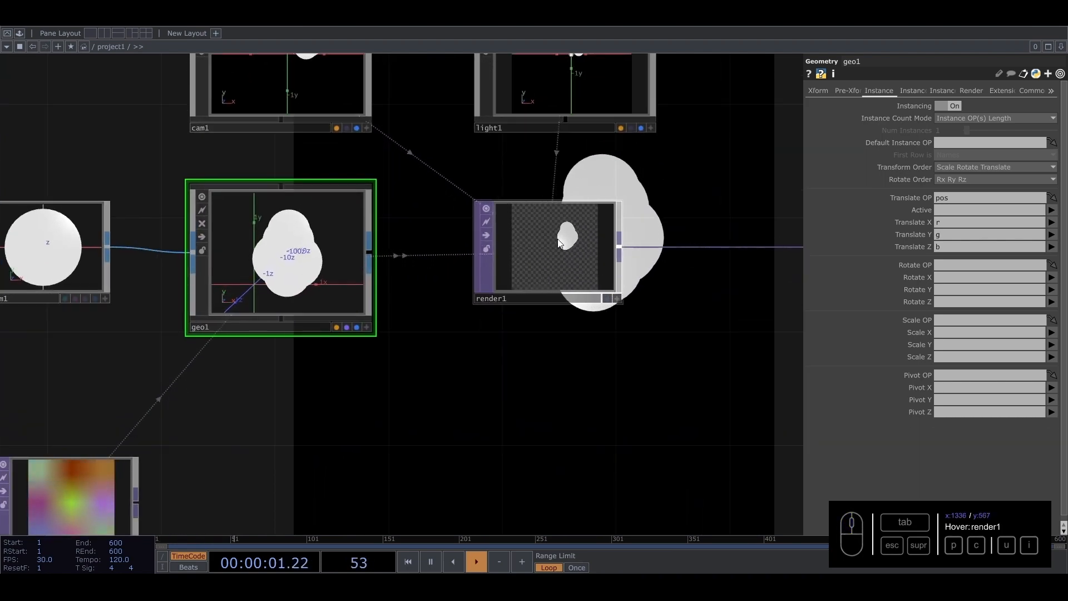
drag(468, 350, 719, 293)
scroll(579, 312, down, 4)
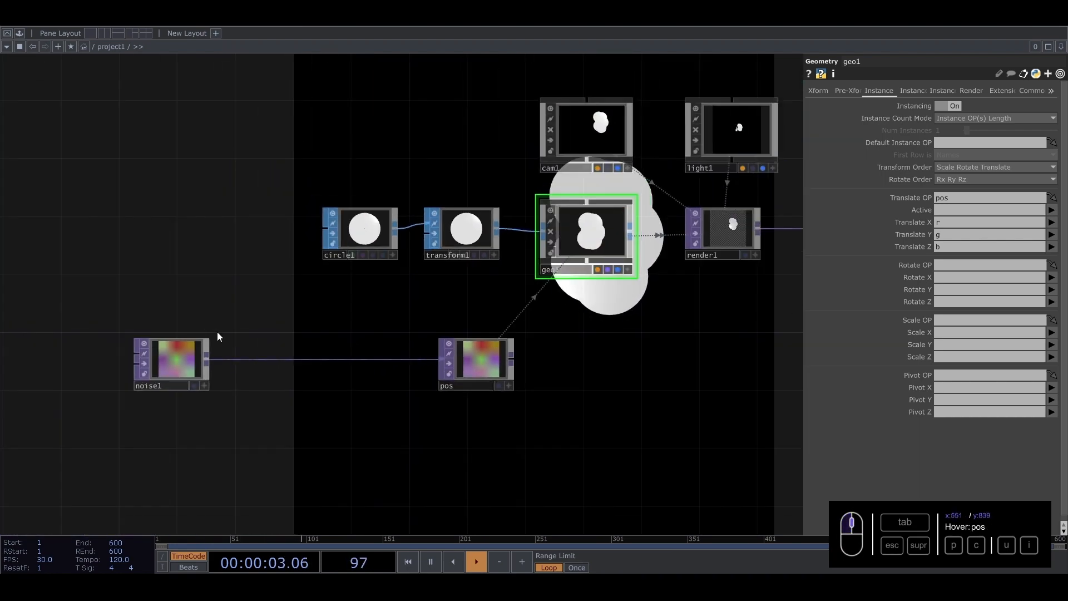
- Insert a Point Transform TOP between the Noise TOP and the pos null
right_click(254, 361)
click(266, 350)
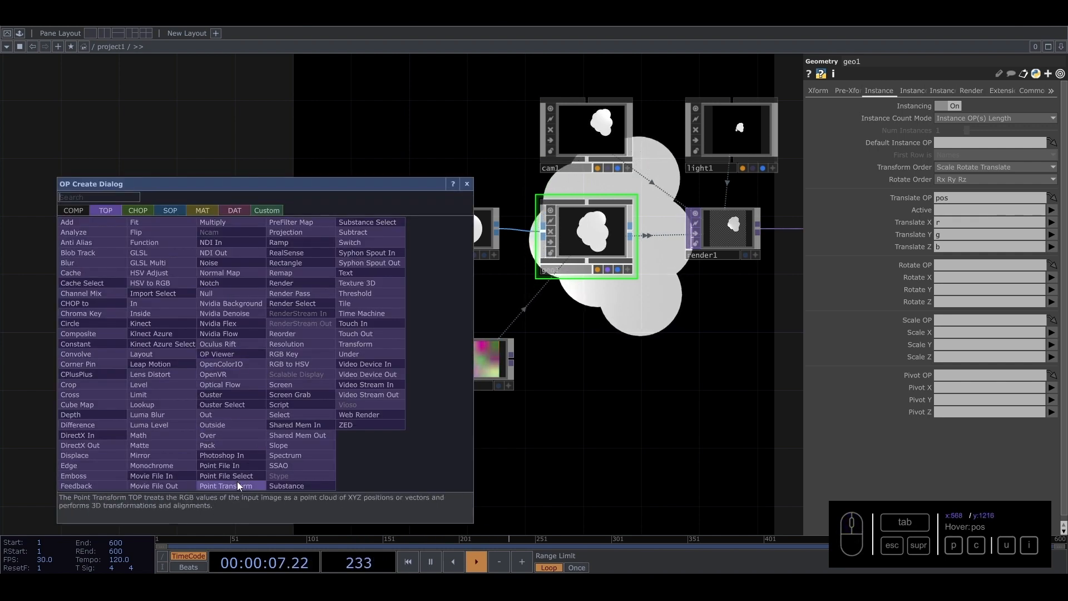
click(237, 484)
click(281, 360)
drag(281, 361, 281, 375)
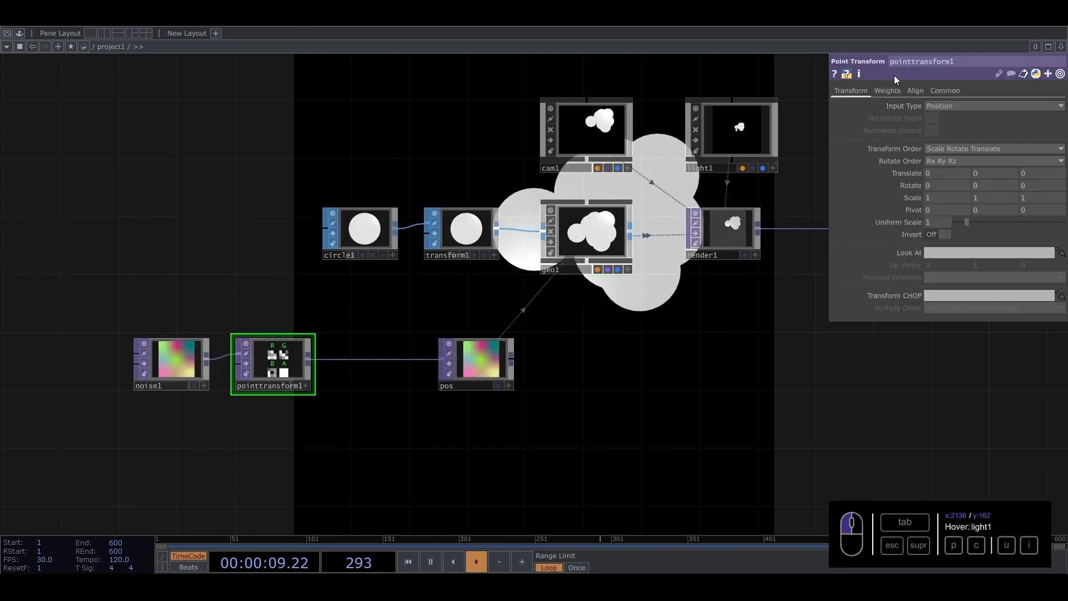
- Set the Point Transform's Align Translate X and Align Translate Y to Origin
click(917, 93)
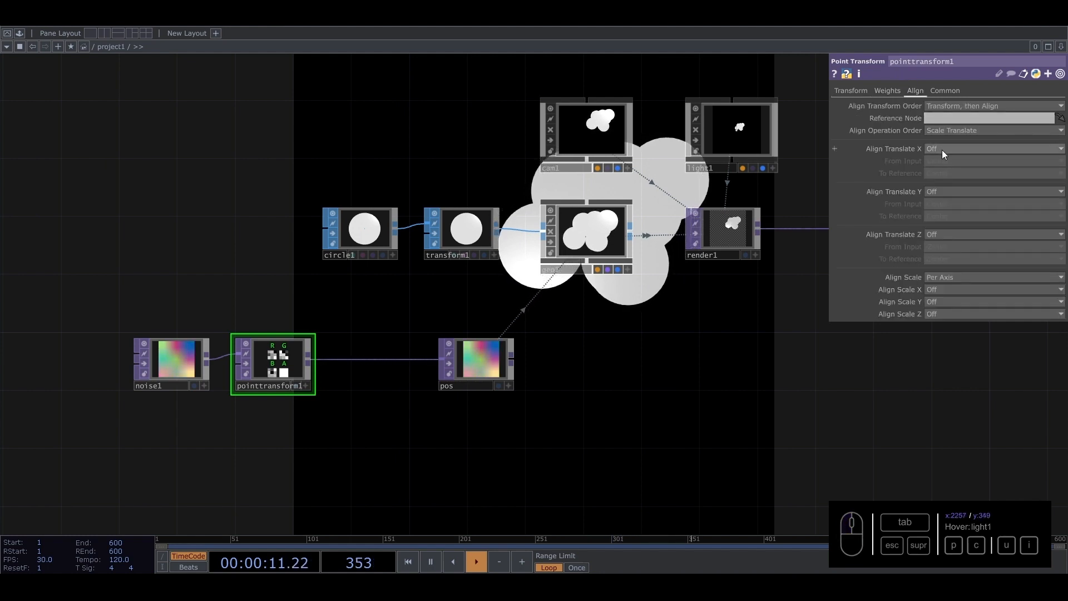
click(941, 150)
click(940, 169)
click(937, 195)
click(939, 212)
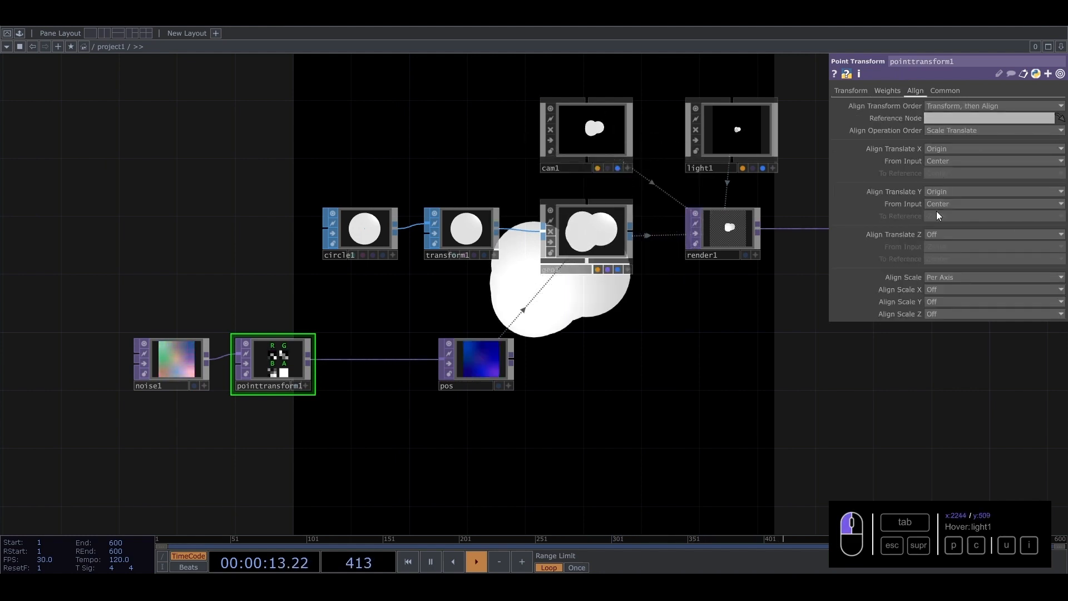
- Move noise1 and pointtransform1 farther from pos and insert a Math TOP between pointtransform1 and pos
drag(592, 353, 583, 363)
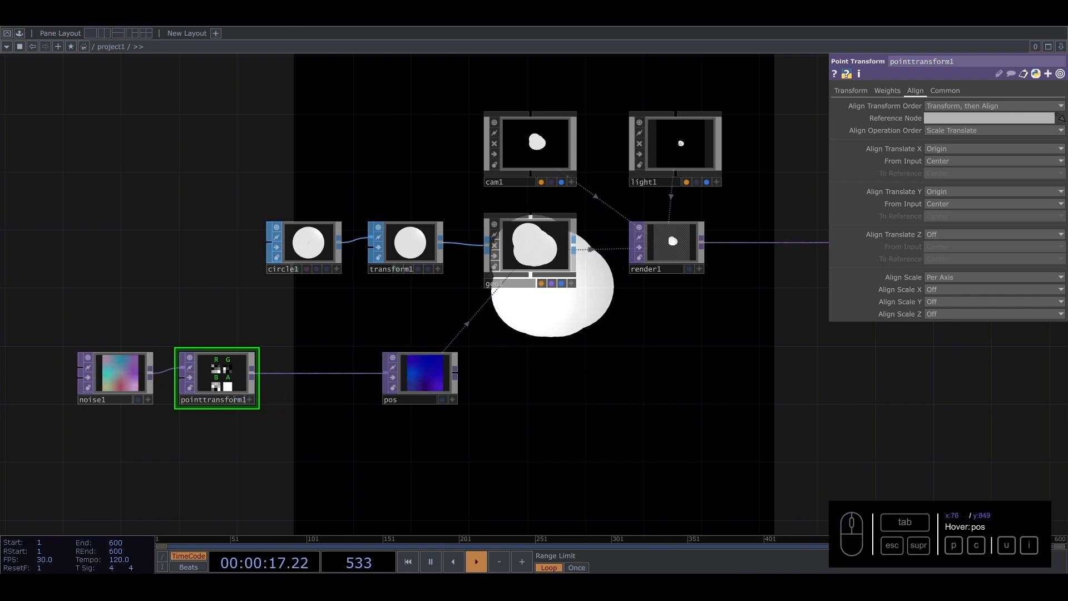
drag(167, 321, 288, 288)
right_drag(191, 298, 369, 394)
drag(339, 341, 309, 341)
right_click(400, 340)
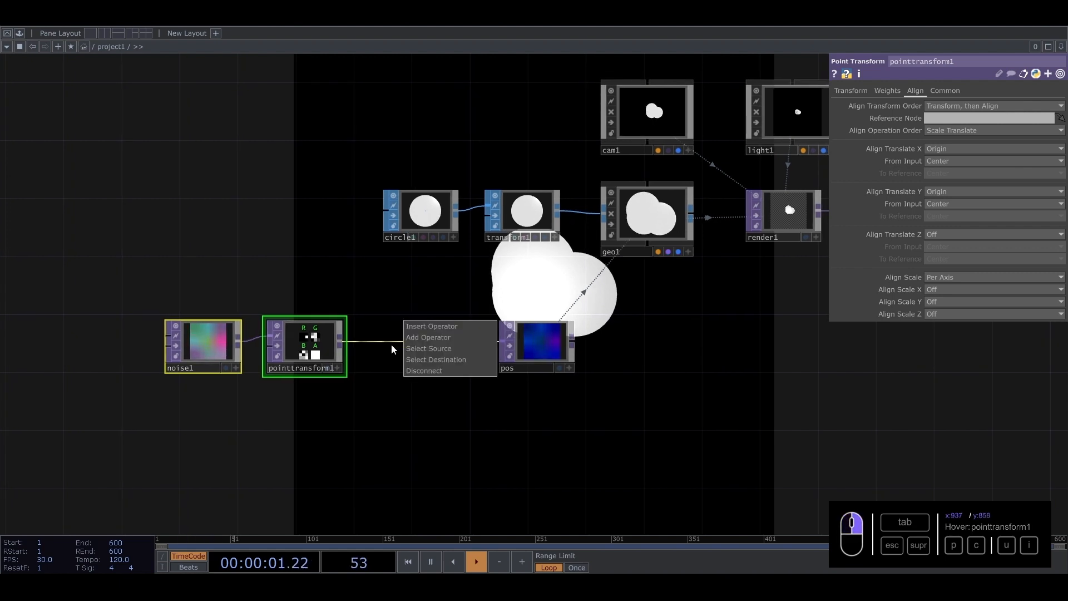
click(400, 336)
text(math)
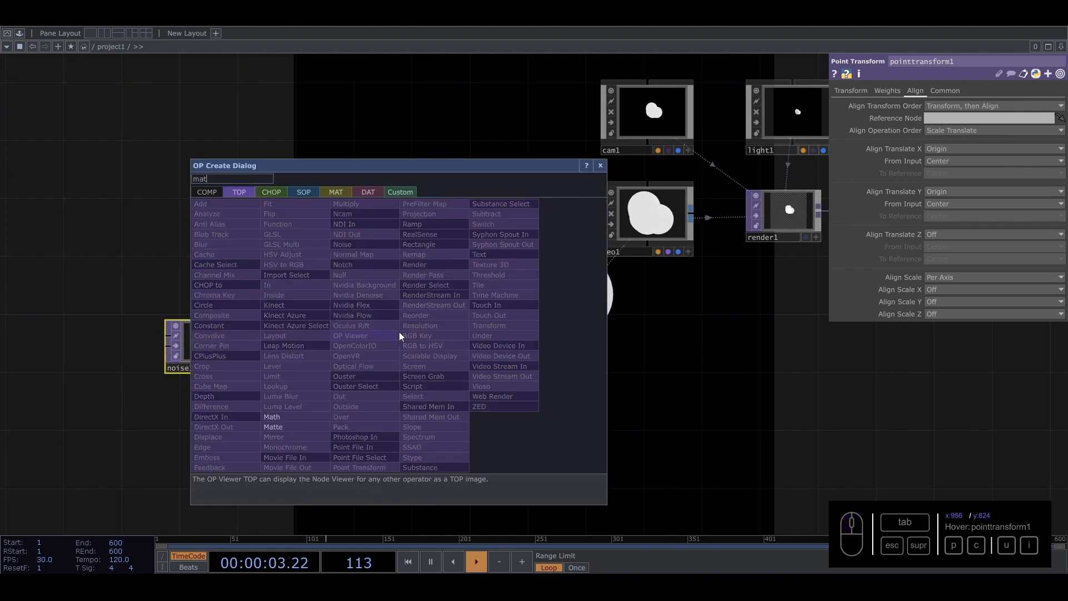
click(267, 419)
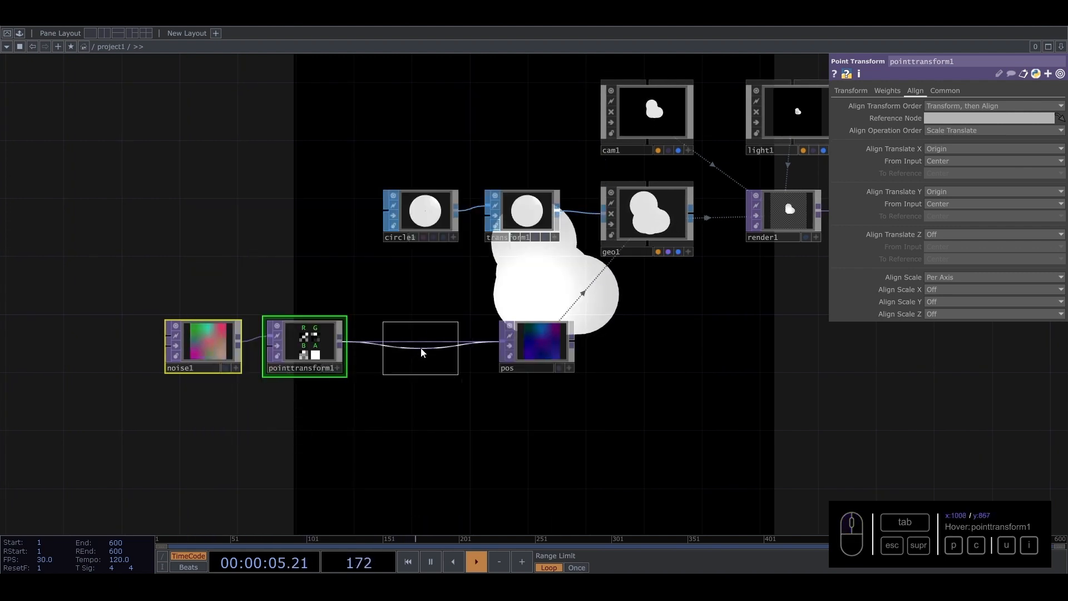
click(421, 348)
- Try a To Range maximum of 3 on the Math TOP that feeds pos
click(899, 90)
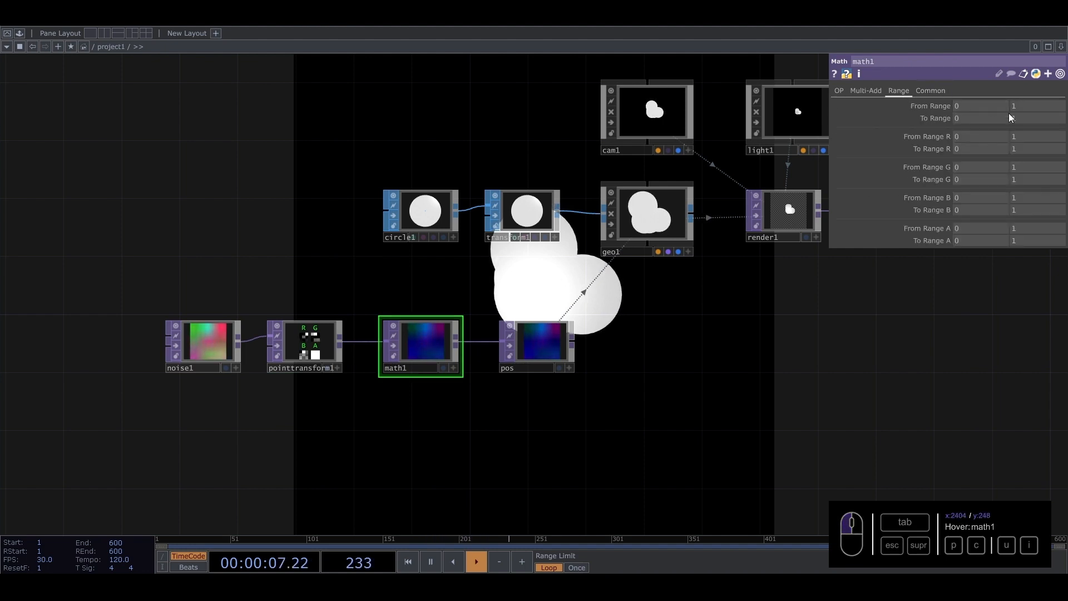
middle_click(1022, 122)
middle_drag(1024, 112, 925, 121)
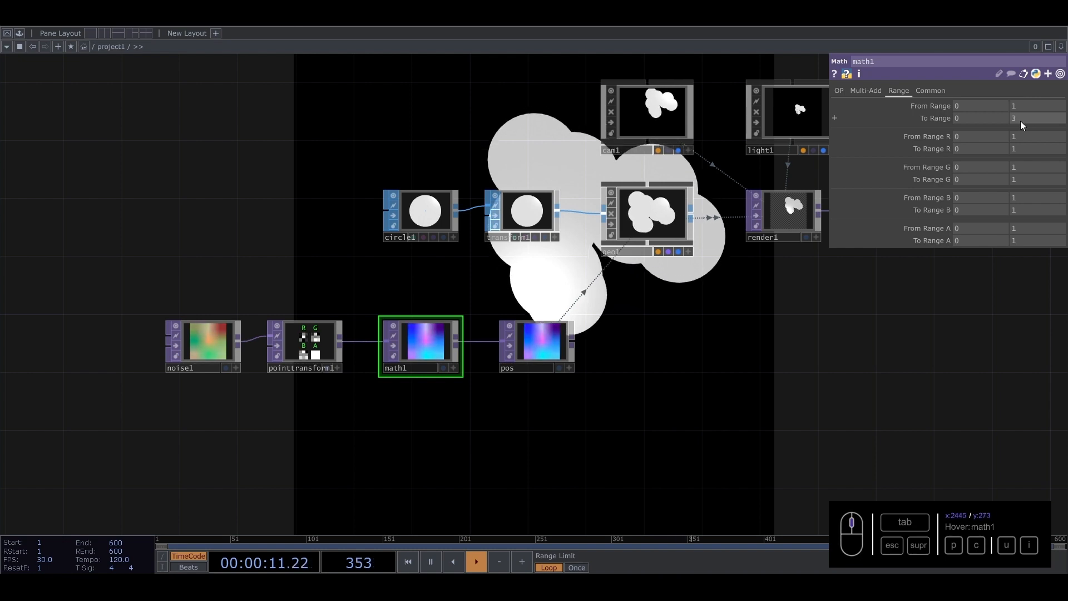
- Move noise1 farther from pointtransform1, duplicate it, and place the copy in the free space below the position chain
drag(524, 430, 674, 362)
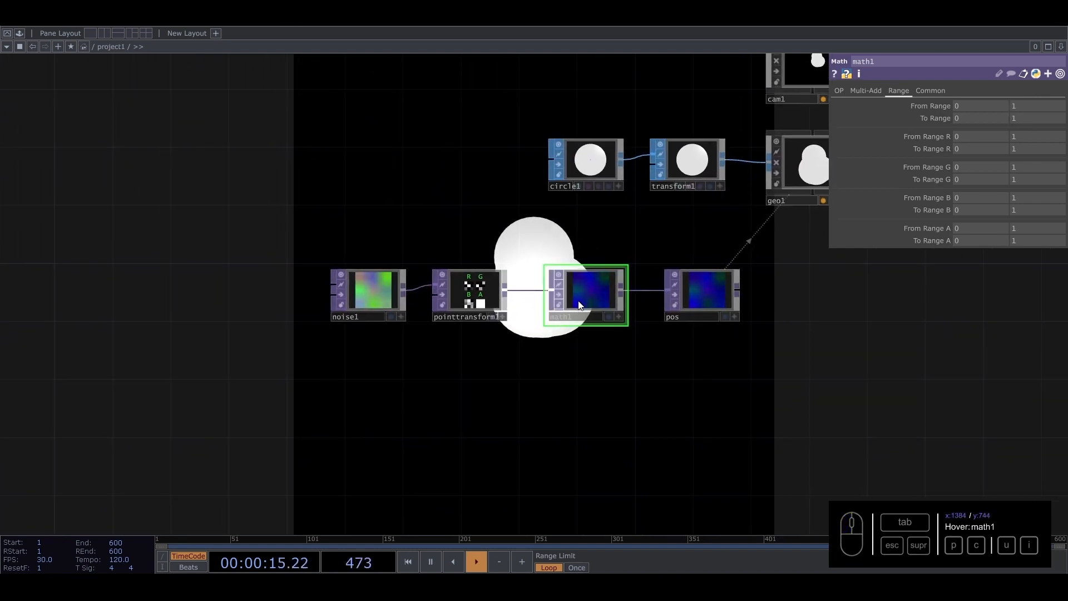
drag(486, 419, 429, 316)
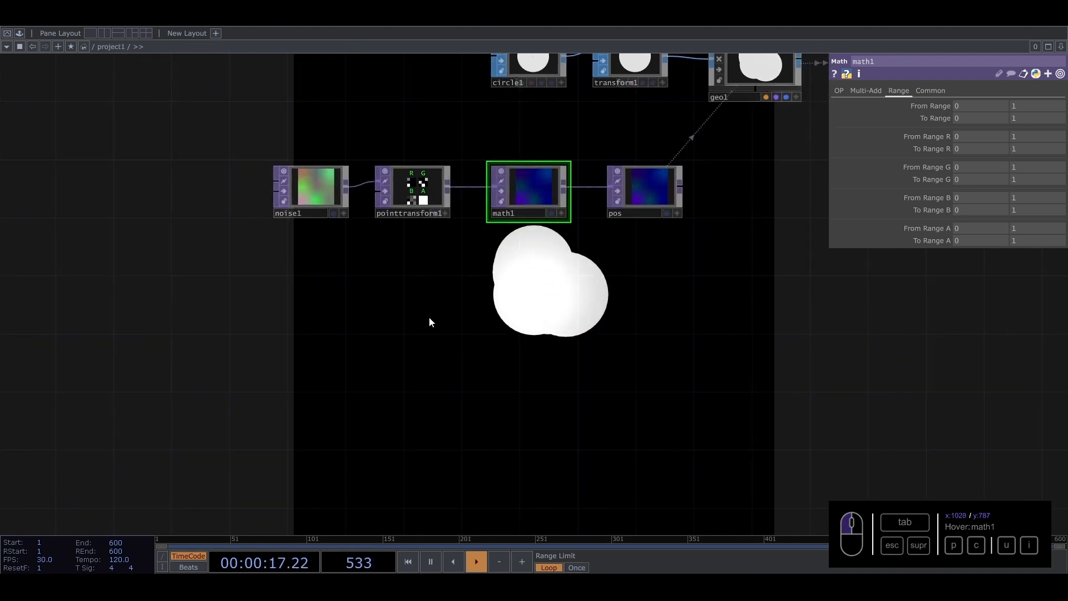
drag(330, 185, 249, 193)
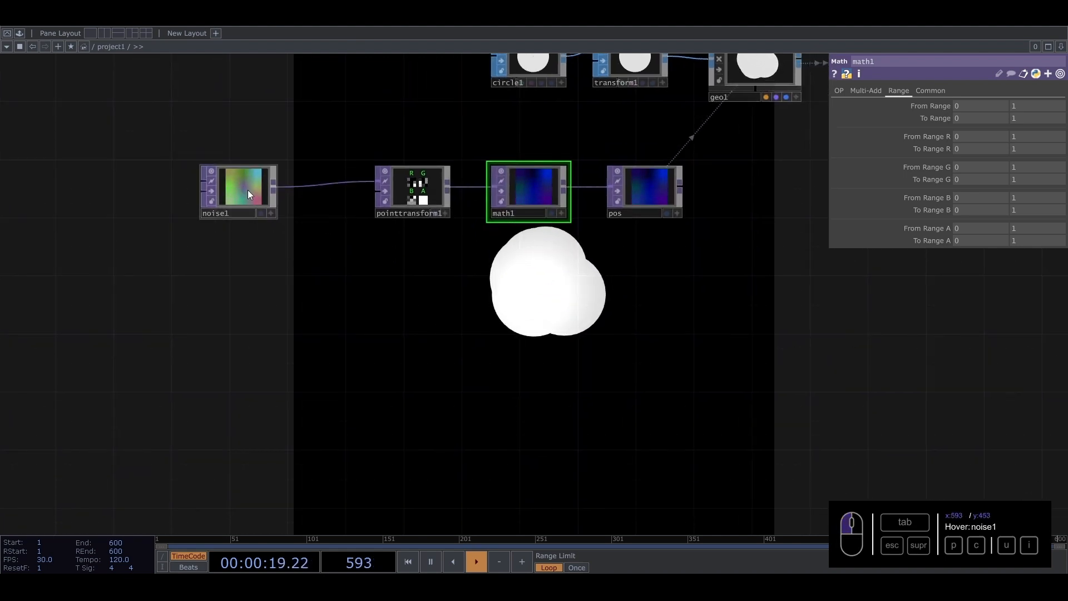
click(248, 200)
key(ctrl+c)
key(ctrl+v)
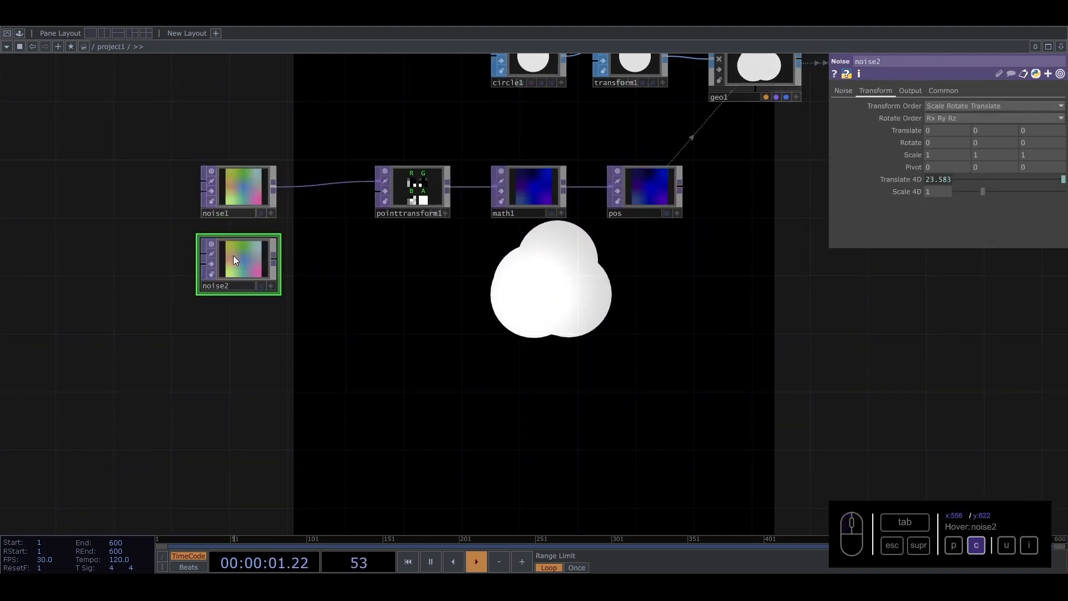
drag(233, 255, 398, 299)
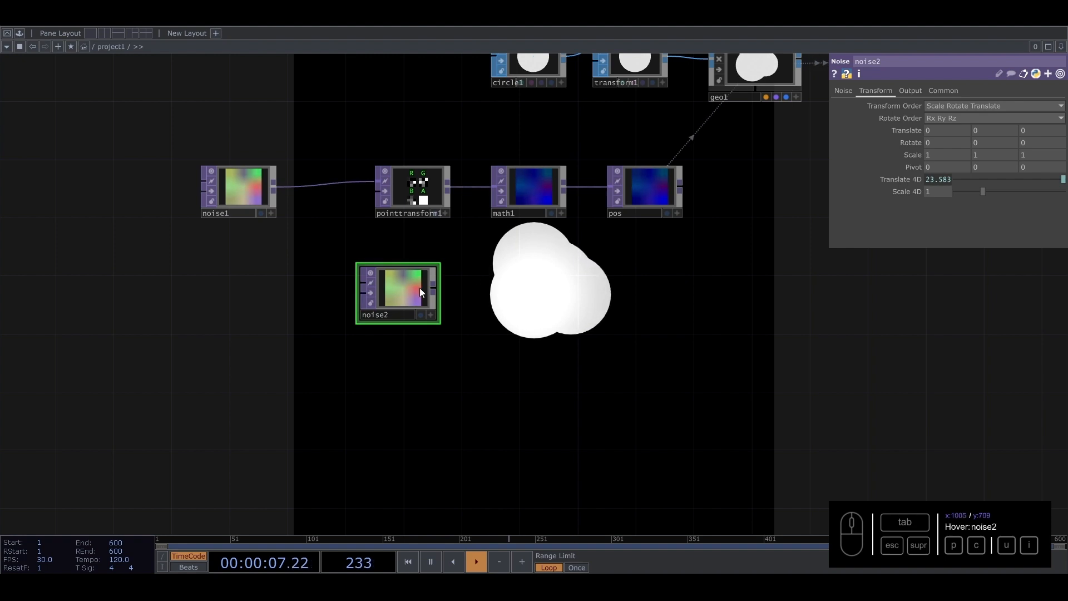
drag(419, 288, 391, 288)
- Turn on Monochrome for the noise2 TOP and check its grayscale output up close
click(843, 91)
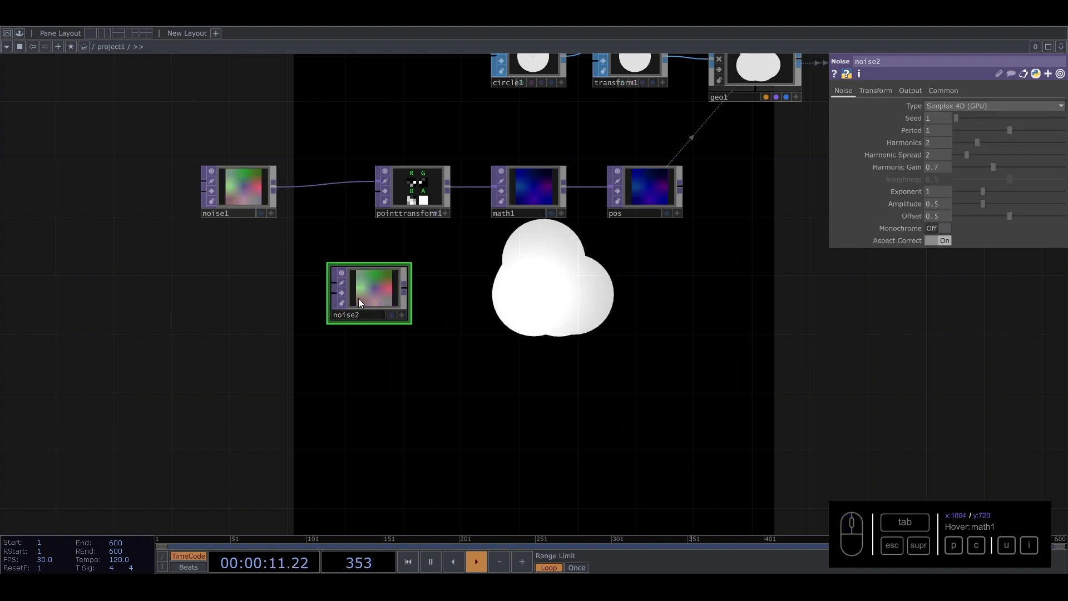
click(940, 228)
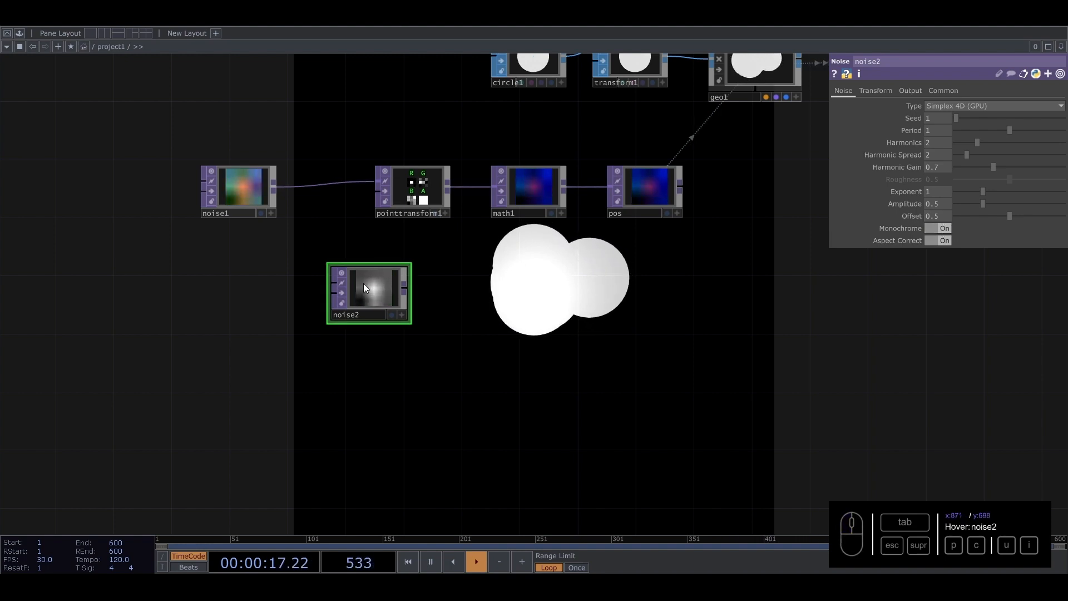
drag(365, 287, 337, 316)
scroll(356, 303, up, 3)
scroll(354, 309, up, 3)
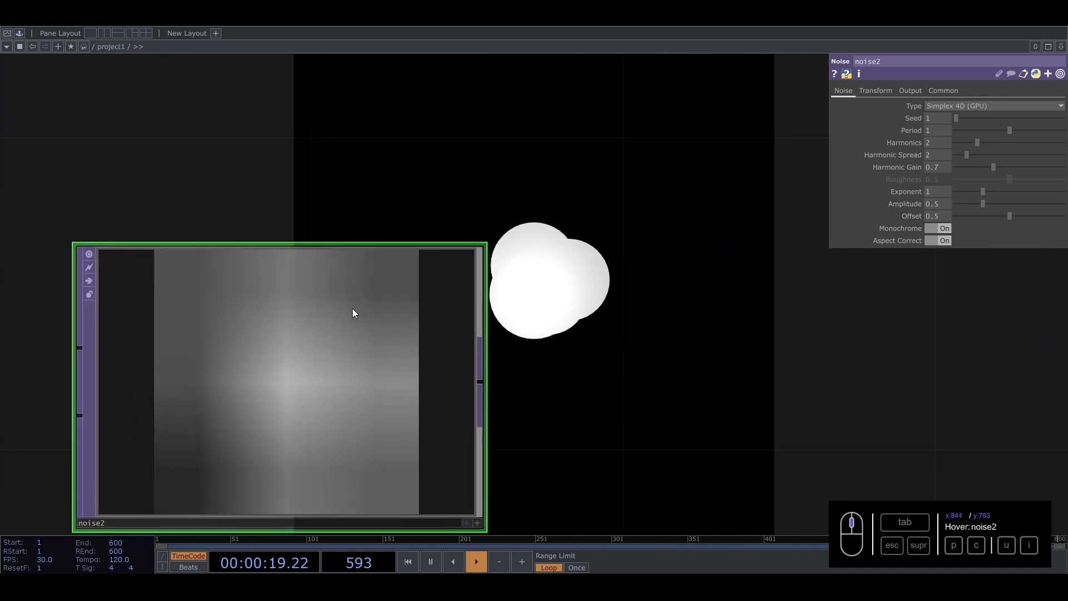
scroll(352, 308, down, 1)
click(876, 91)
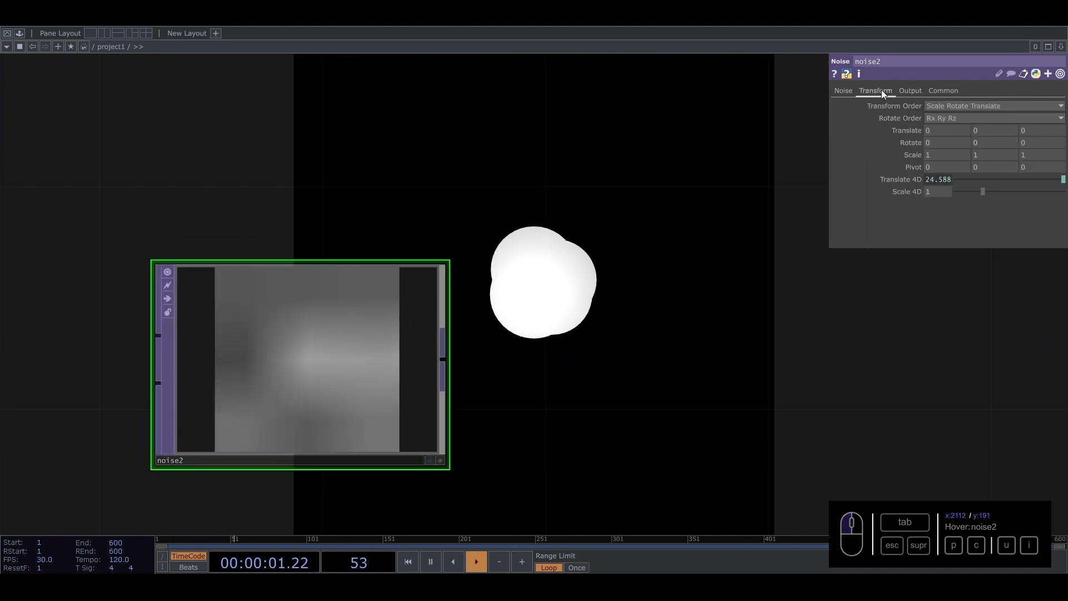
scroll(401, 270, down, 2)
click(841, 93)
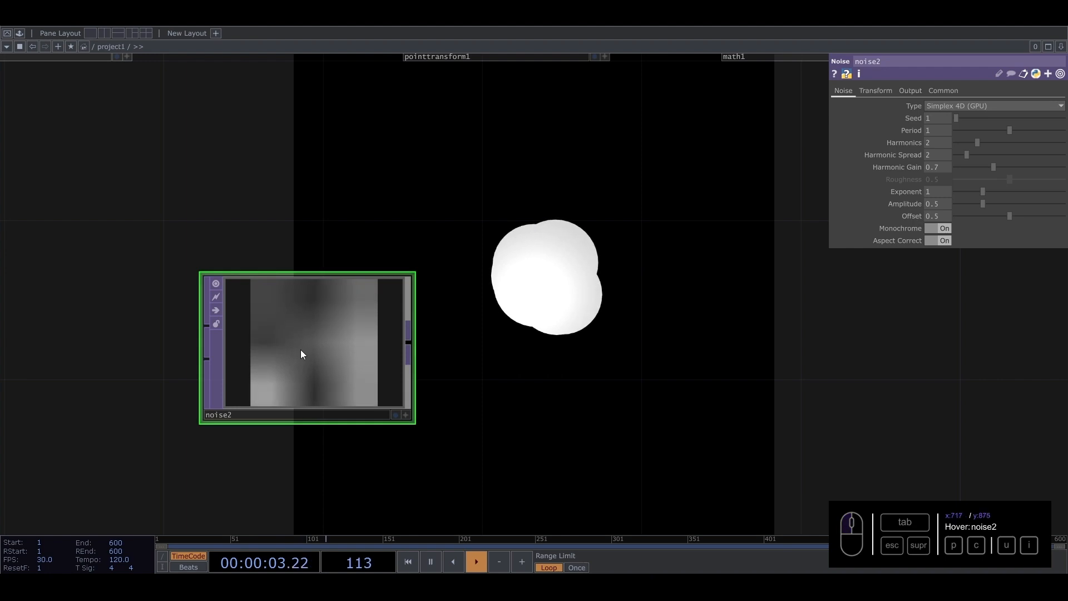
scroll(301, 349, down, 3)
- Add a Null TOP after noise2, place it below pos, and name it scl
drag(320, 352, 284, 349)
key(Tab)
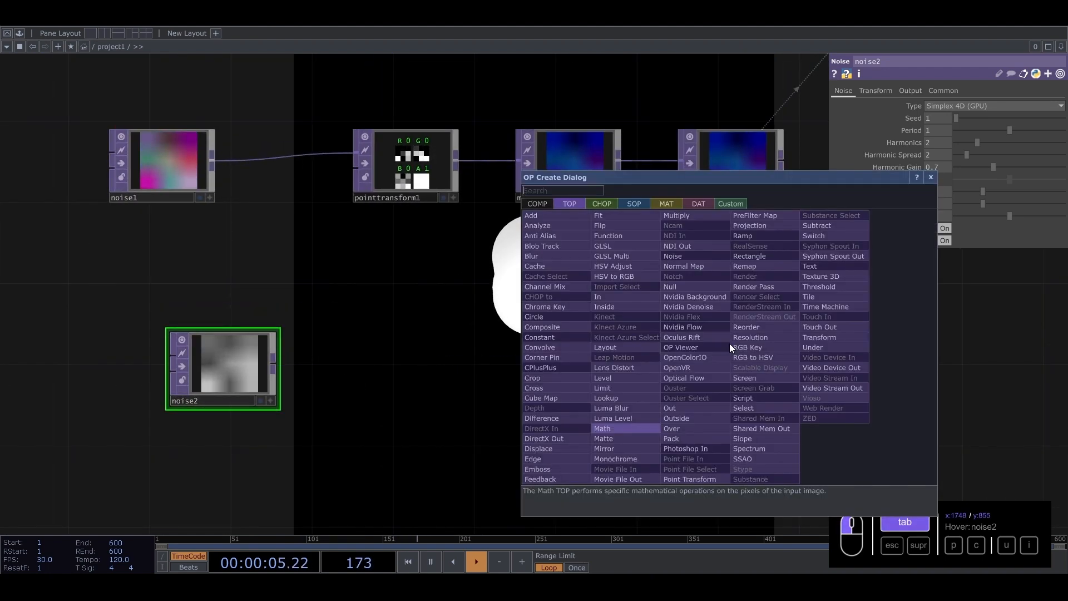
text(nul)
click(678, 287)
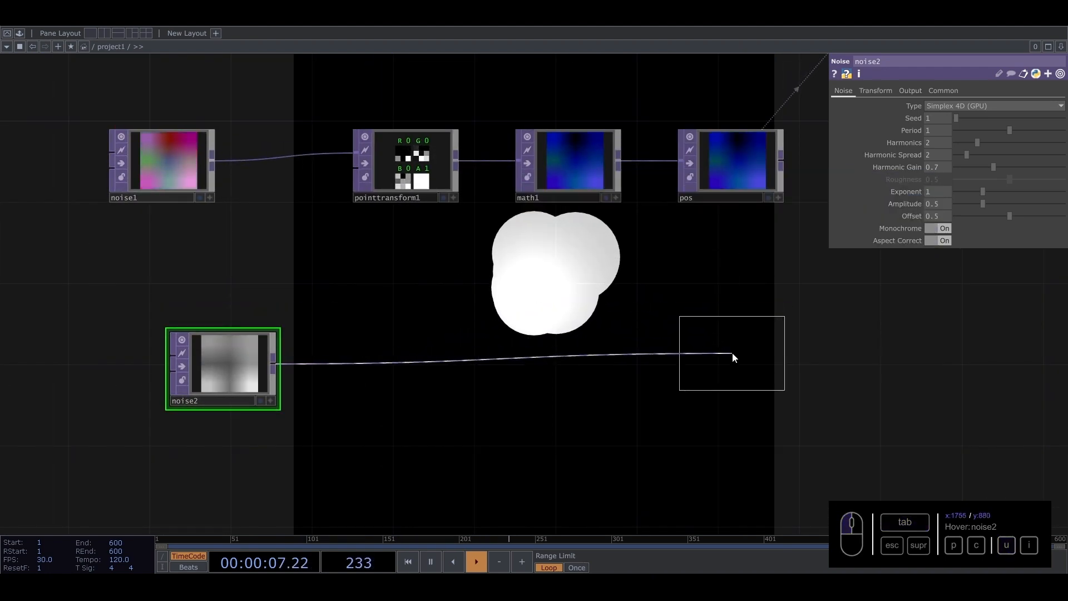
click(730, 343)
key(BackSpace)
key(BackSpace)
key(BackSpace)
key(BackSpace)
key(BackSpace)
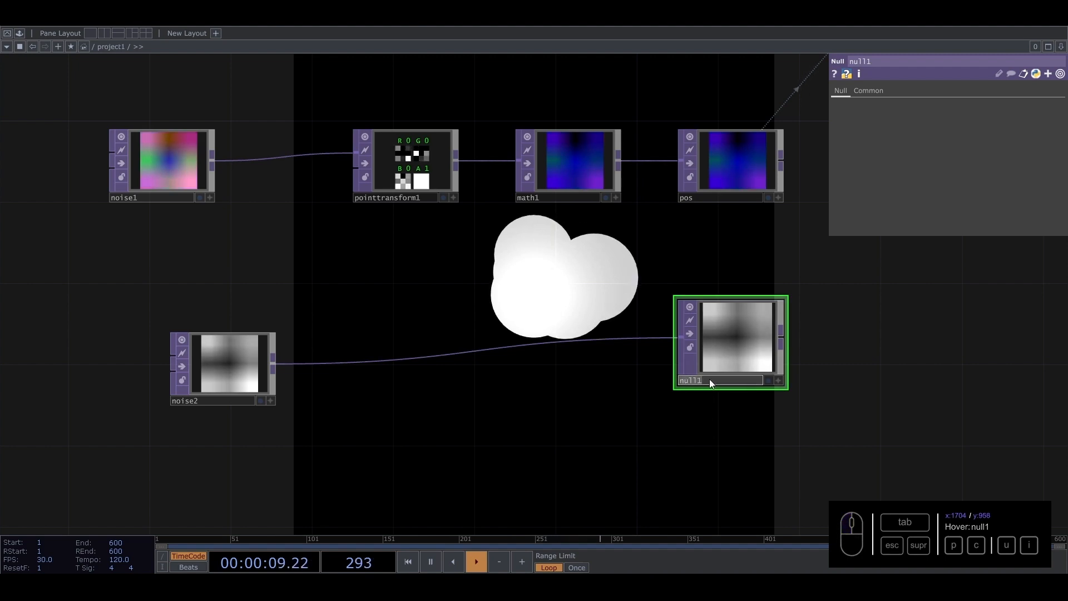
text(scl)
key(Return)
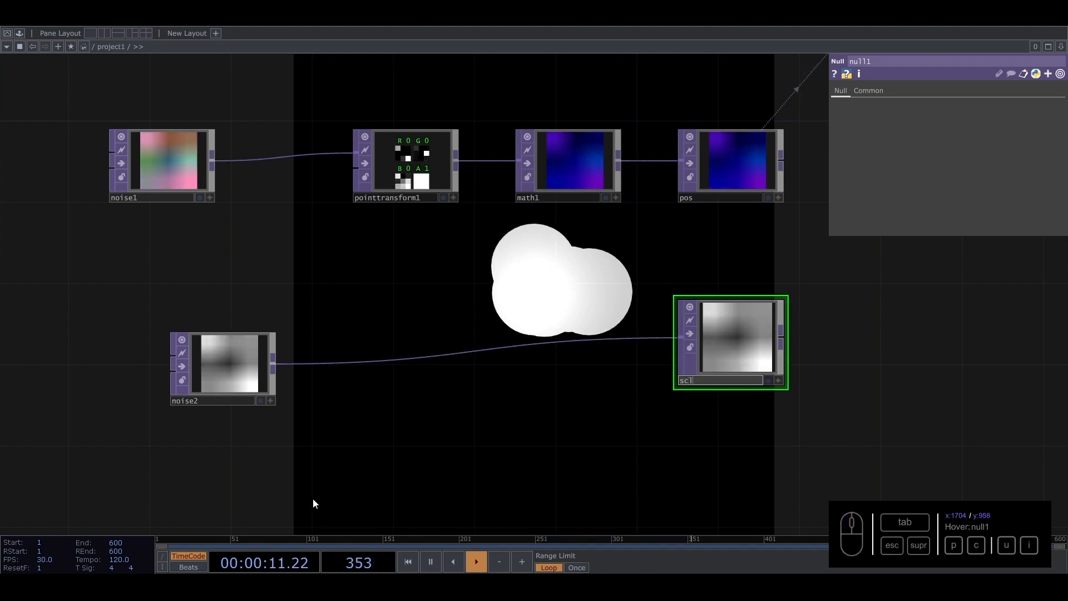
- Line noise2 up with the scl null and insert a Math TOP between them
click(255, 369)
drag(255, 369, 159, 339)
drag(219, 364, 179, 349)
right_click(430, 338)
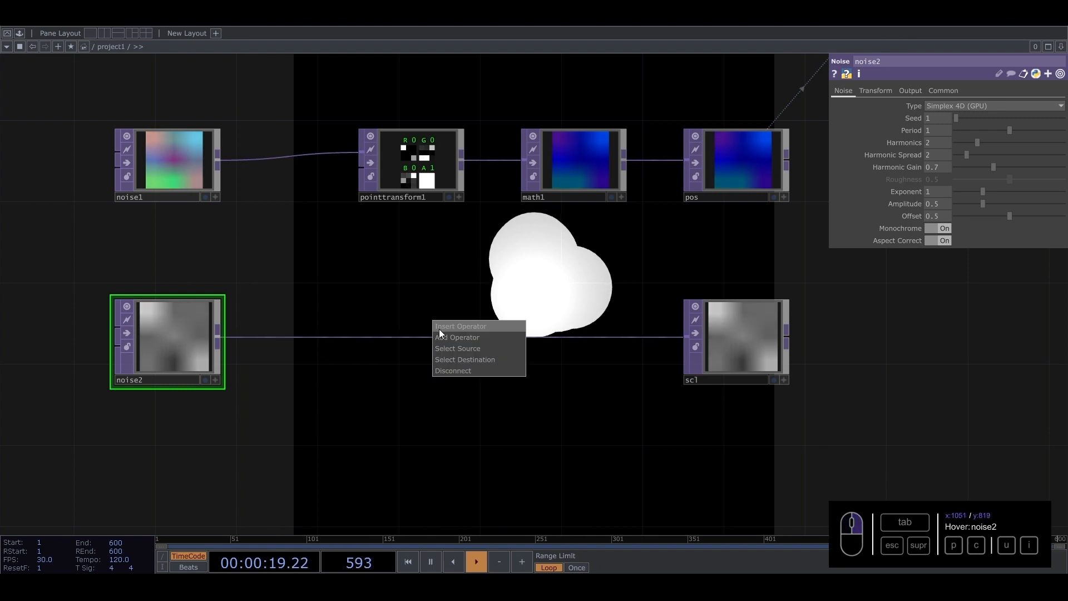
click(437, 327)
text(math)
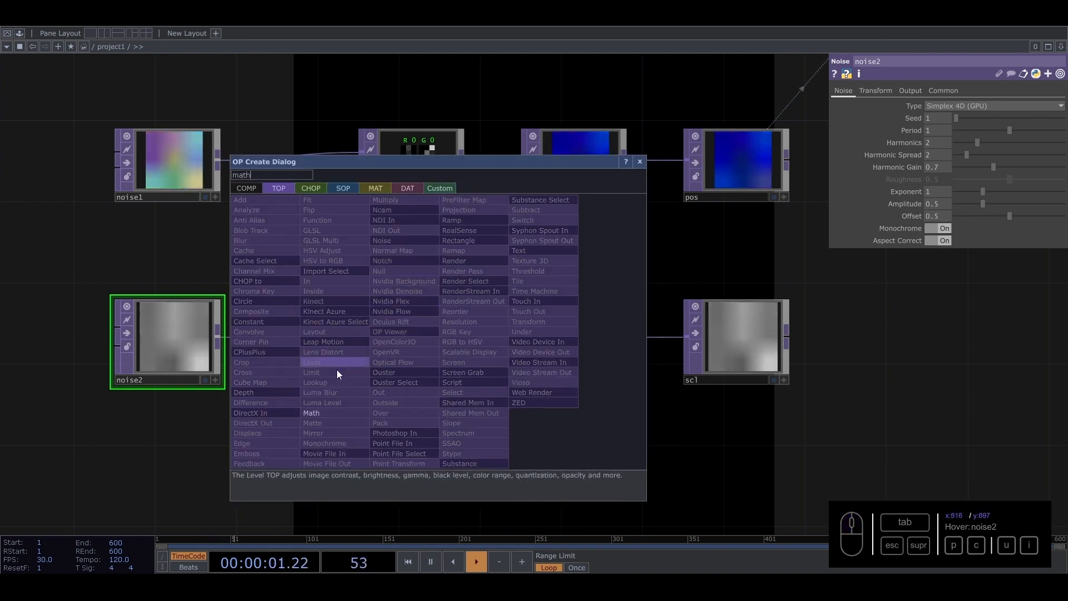
click(314, 412)
click(432, 345)
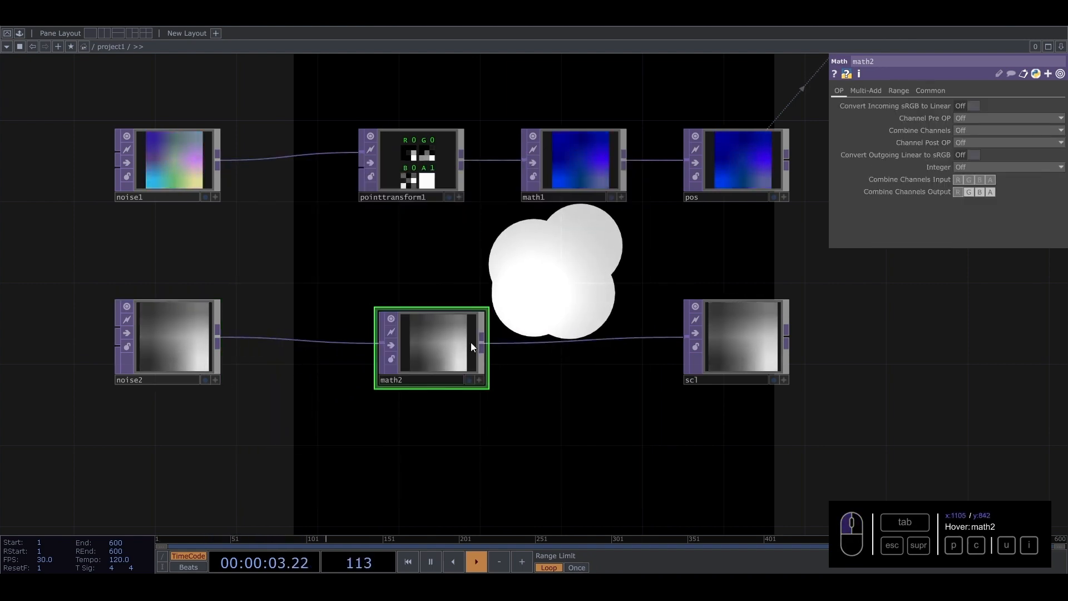
click(899, 91)
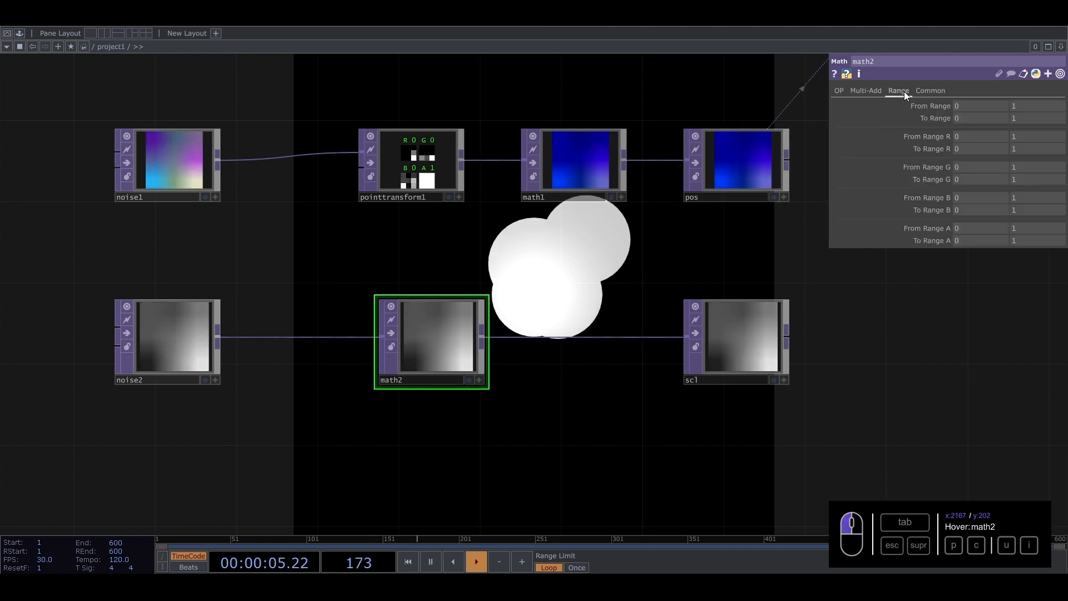
- Set the geometry's instance Scale OP to scl and map Scale X, Y and Z to r, g and b
scroll(660, 312, down, 5)
drag(736, 352, 707, 357)
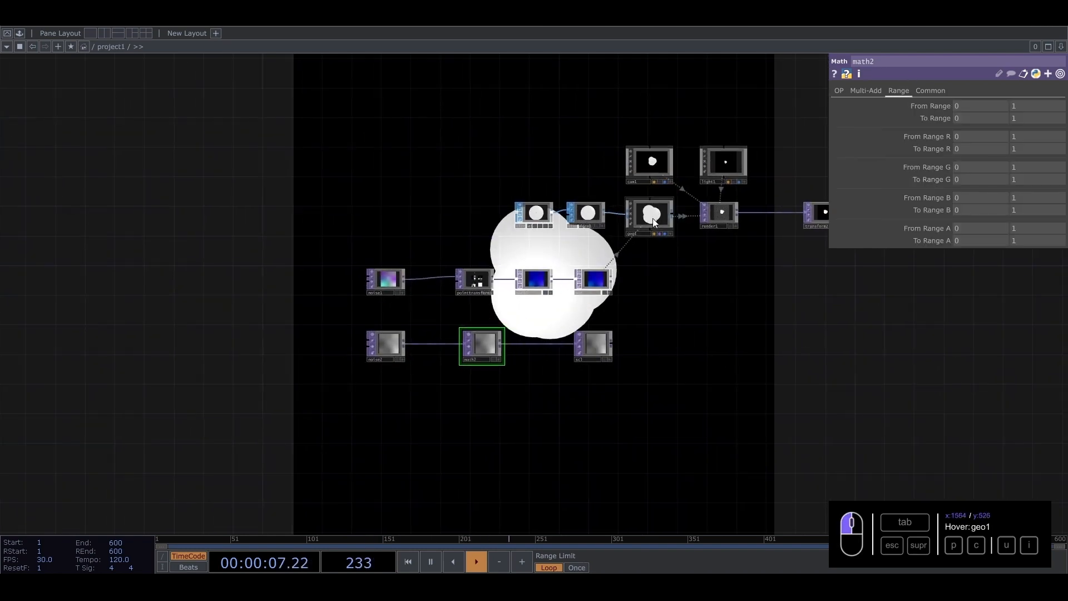
click(649, 214)
drag(603, 354, 962, 321)
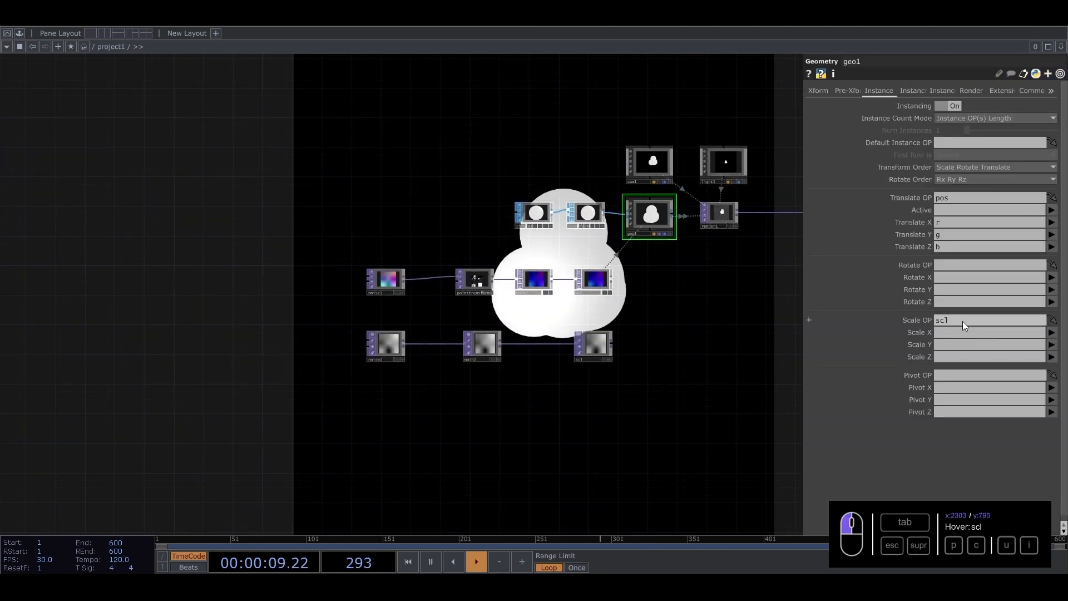
click(1052, 332)
click(1056, 348)
click(1051, 344)
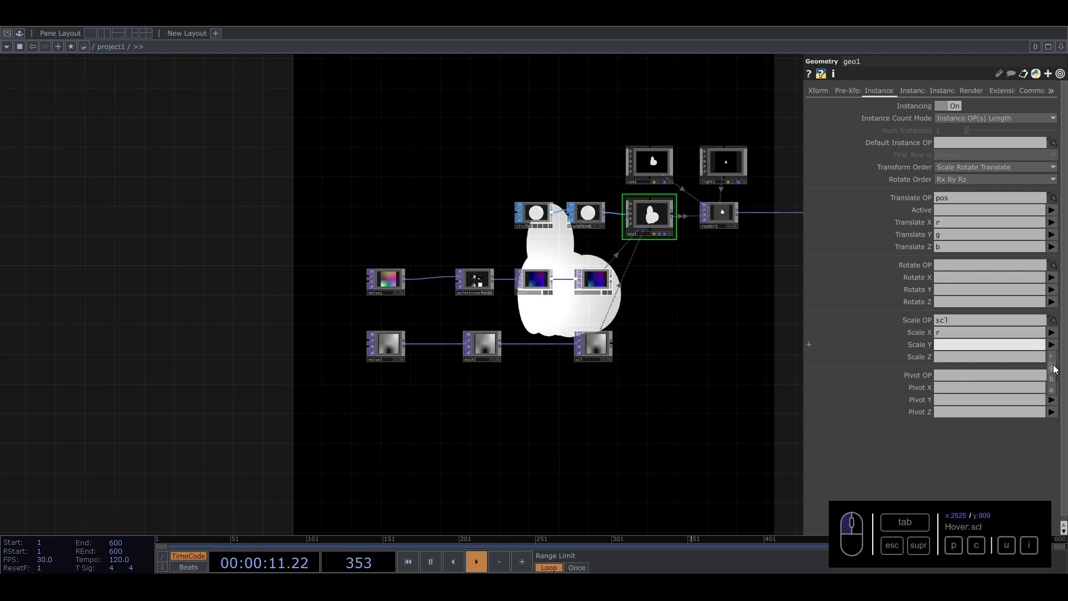
click(1052, 368)
click(1051, 357)
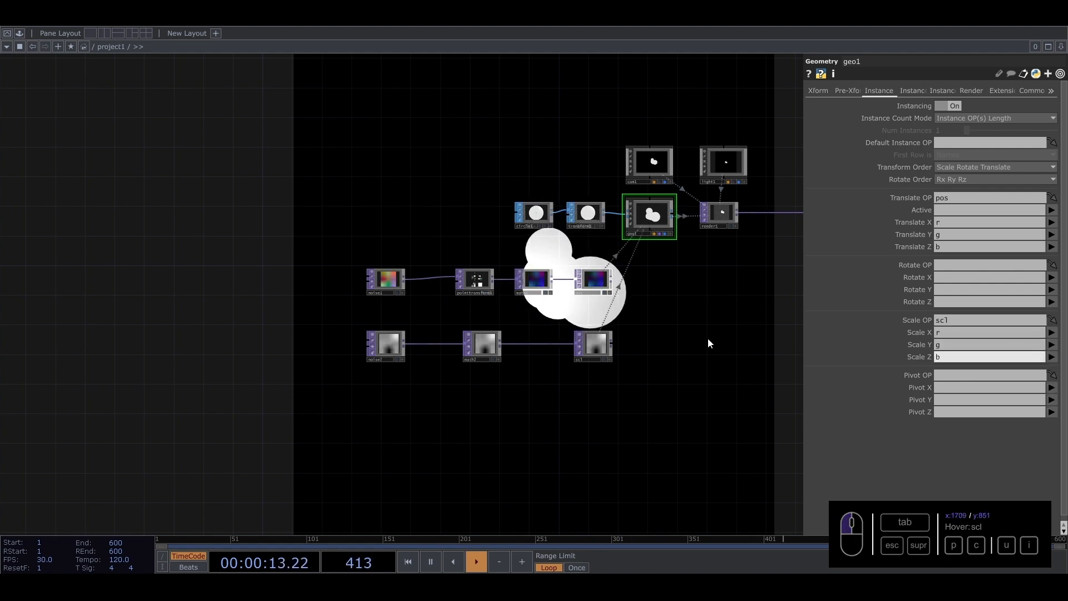
- Move noise2's absTime.seconds * 0.05 expression from Translate 4D to Translate Z and reset Translate 4D to 0
scroll(679, 324, up, 3)
drag(660, 301, 564, 270)
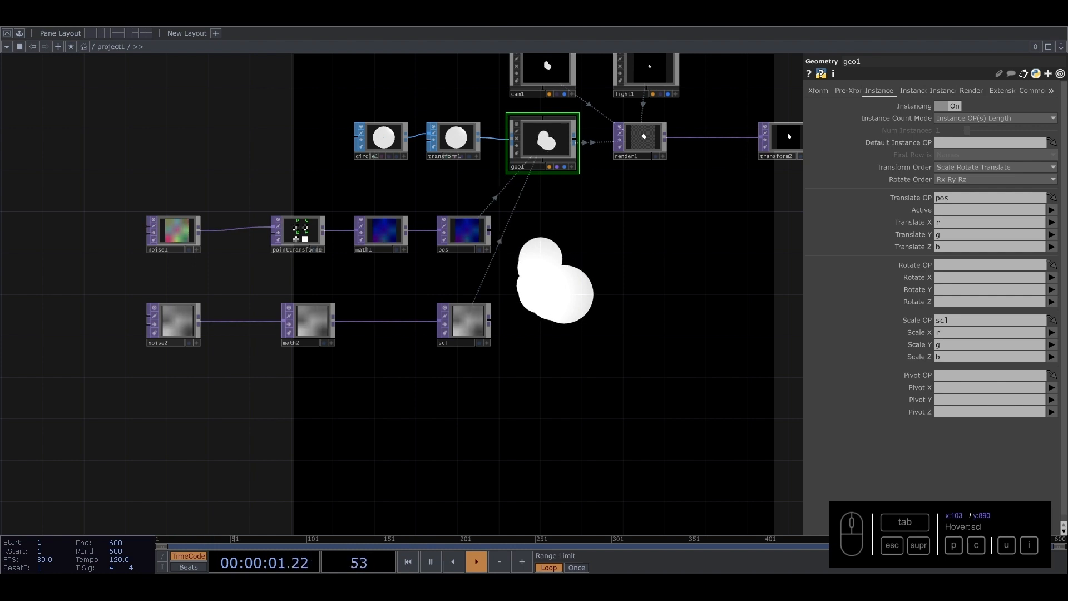
click(170, 323)
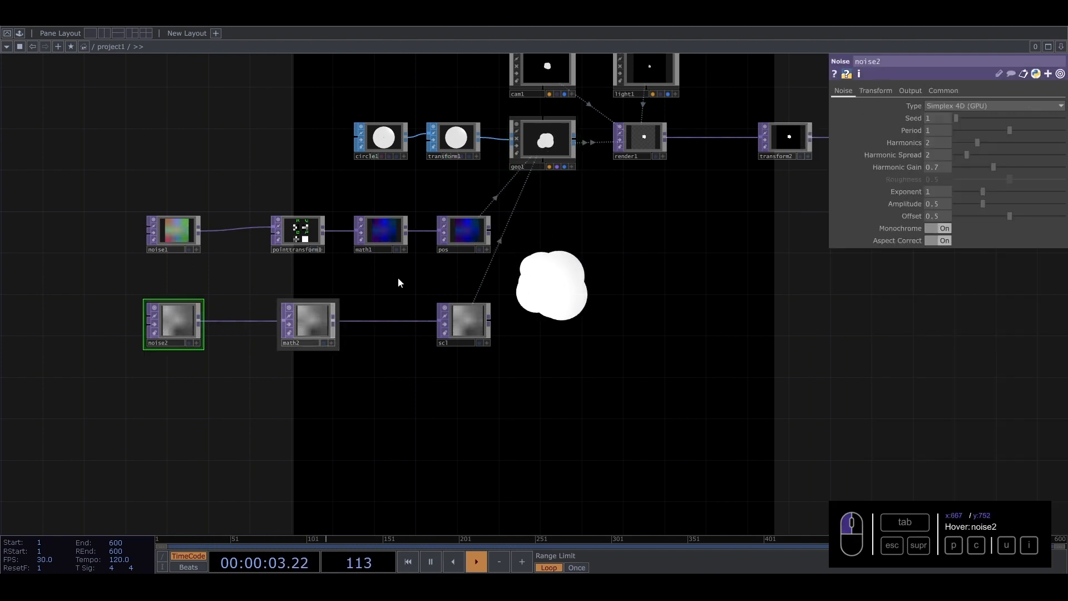
click(890, 91)
click(938, 180)
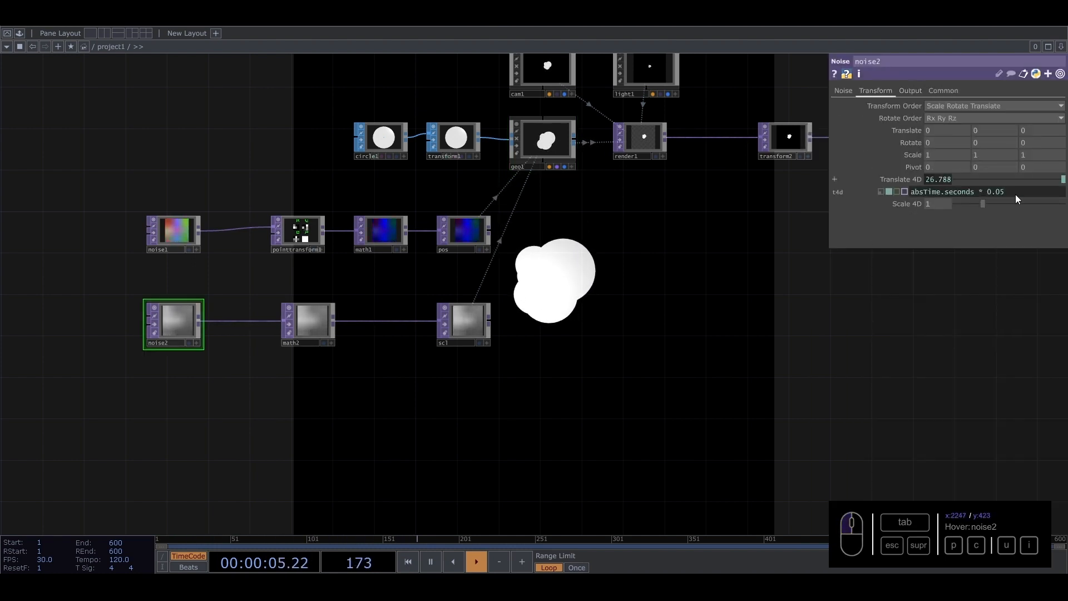
key(ctrl+x)
drag(1054, 131, 972, 132)
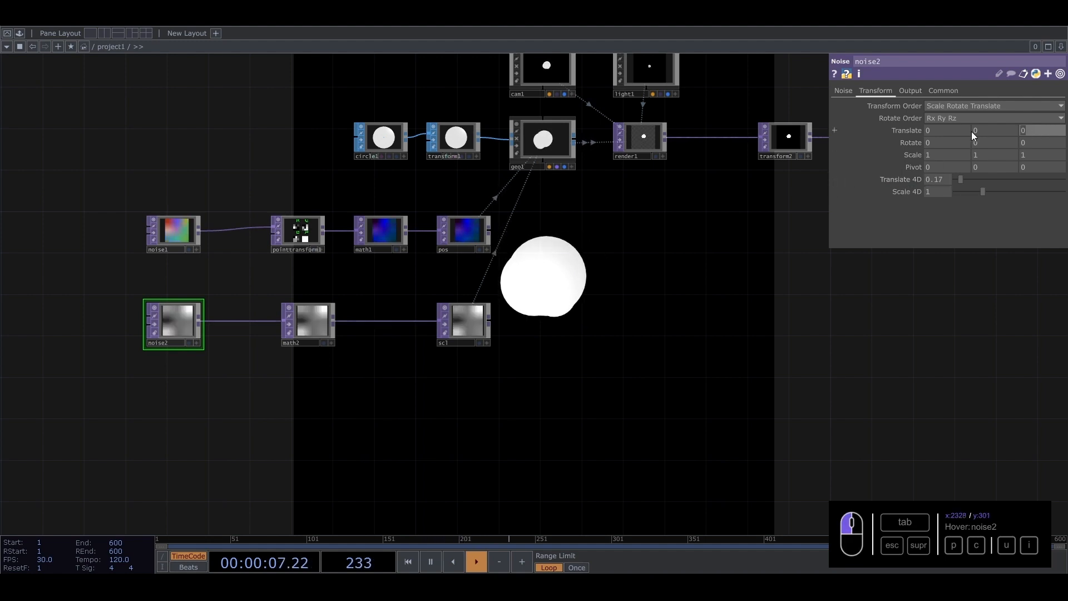
drag(965, 180, 954, 180)
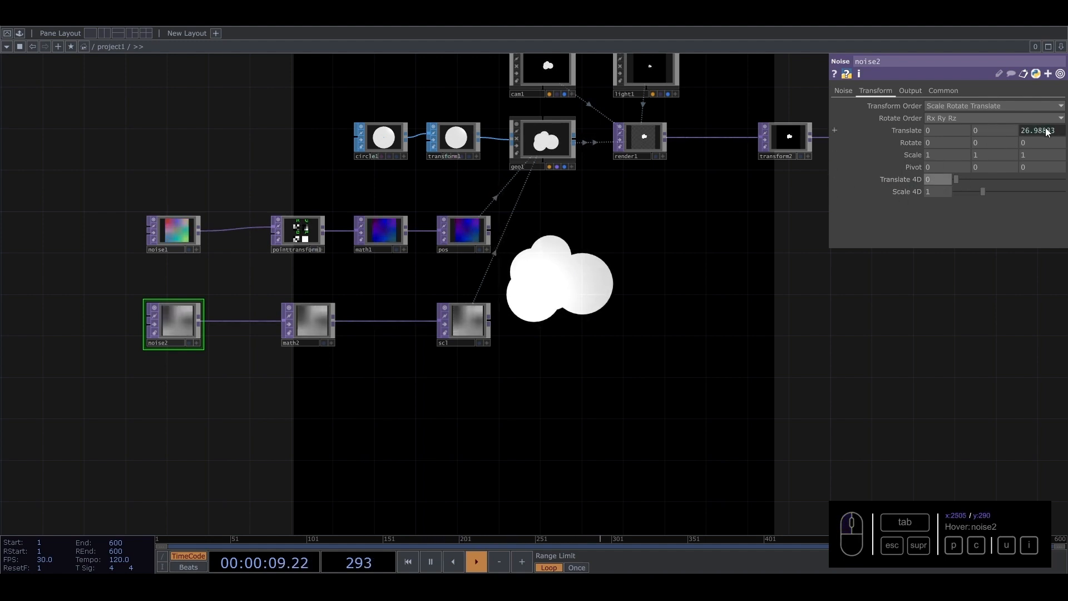
- Change noise2's Translate Z expression to absTime.seconds * 0.1
click(1045, 130)
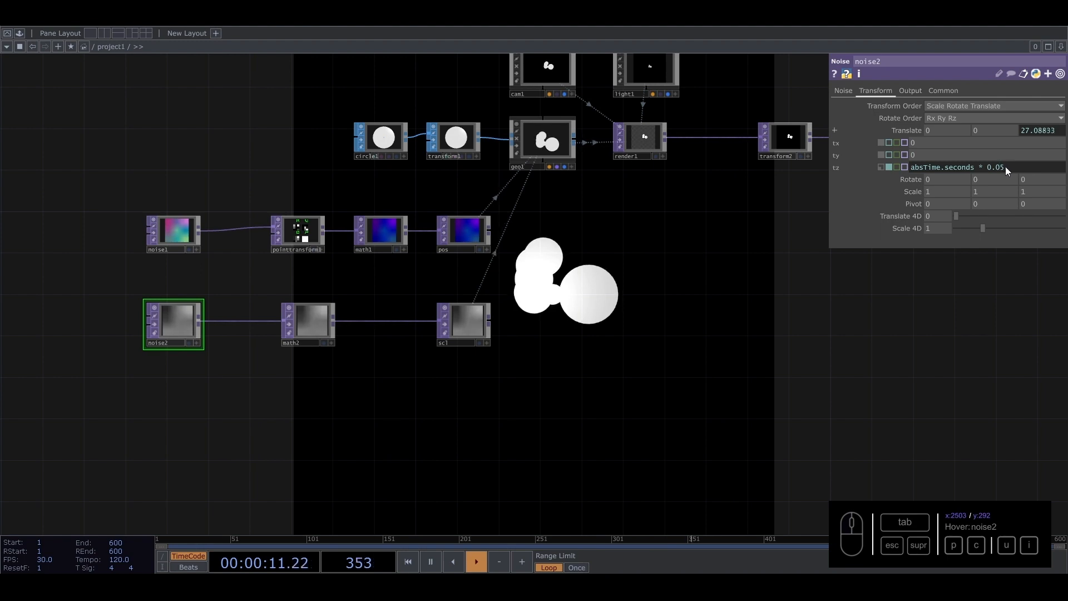
drag(1006, 167, 993, 168)
text(1)
key(Return)
drag(618, 265, 656, 284)
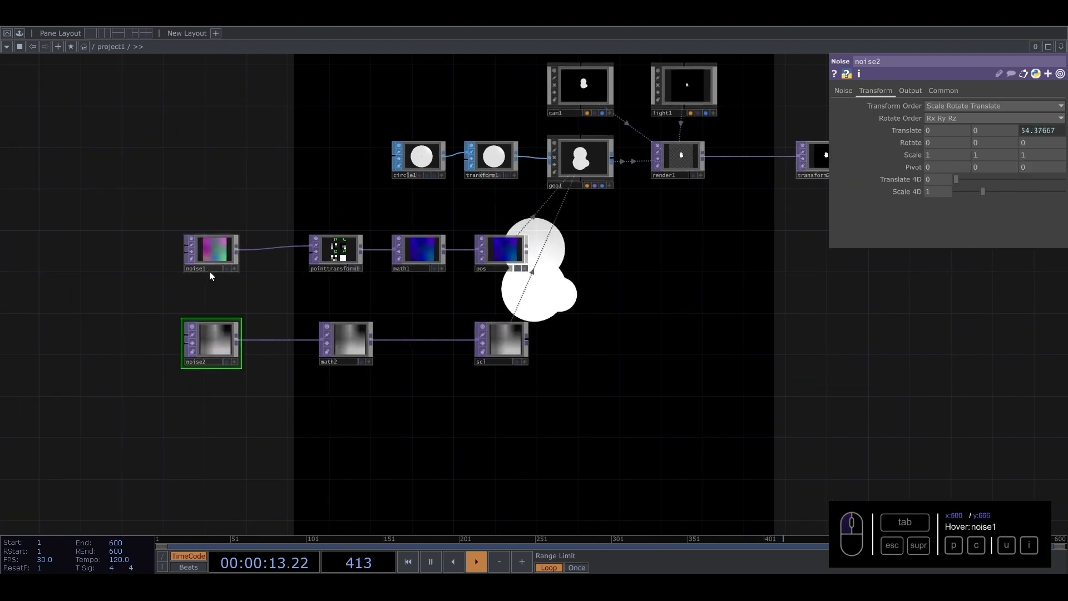
- Check noise1's transform settings and greatly reduce the Uniform Scale of transform1 so the circle instances shrink
click(210, 252)
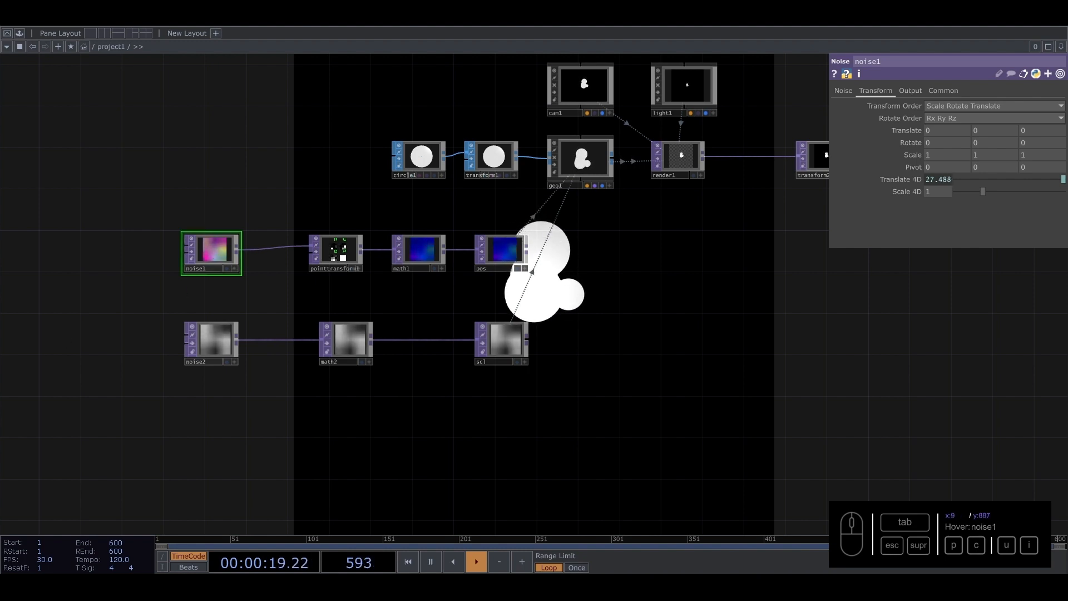
click(493, 157)
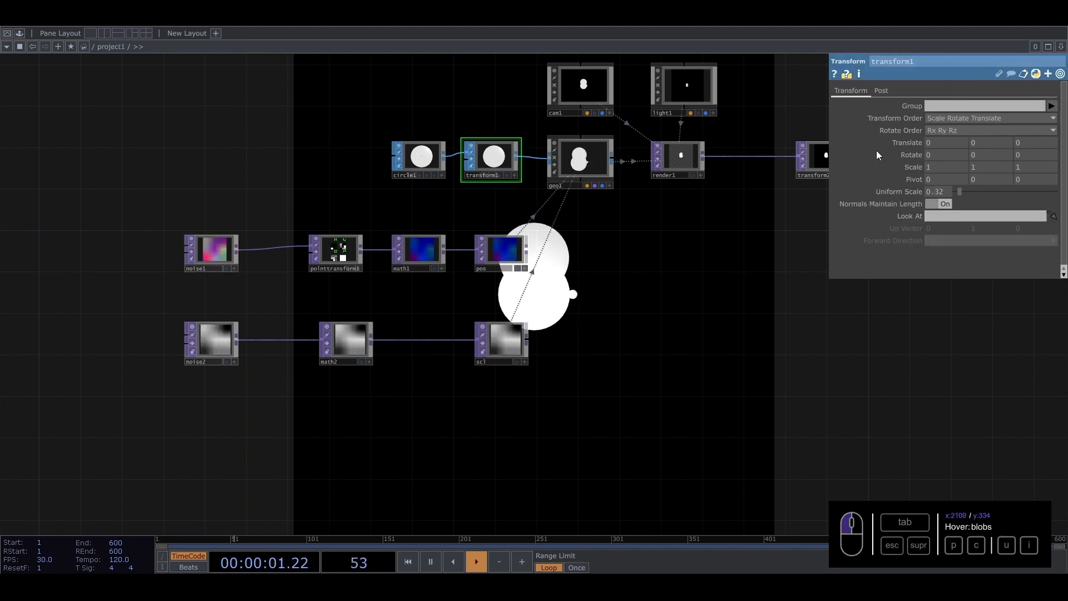
drag(960, 191, 940, 192)
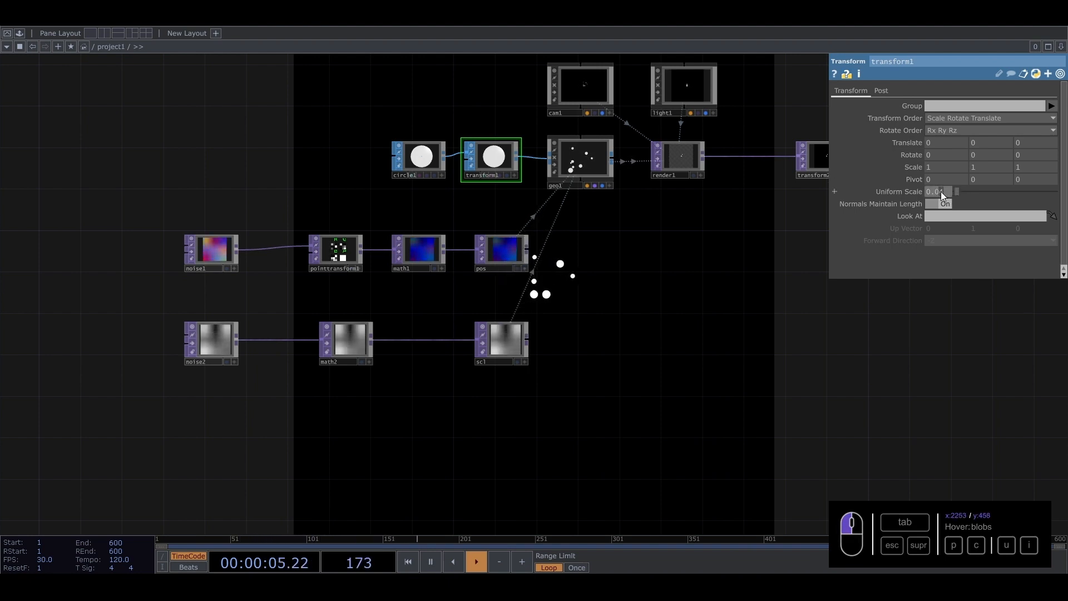
- Set math2's lower range outputs to 0.1 for To Range, 0.2 for To Range R and 0.1 for To Range G
drag(674, 320, 652, 310)
click(326, 334)
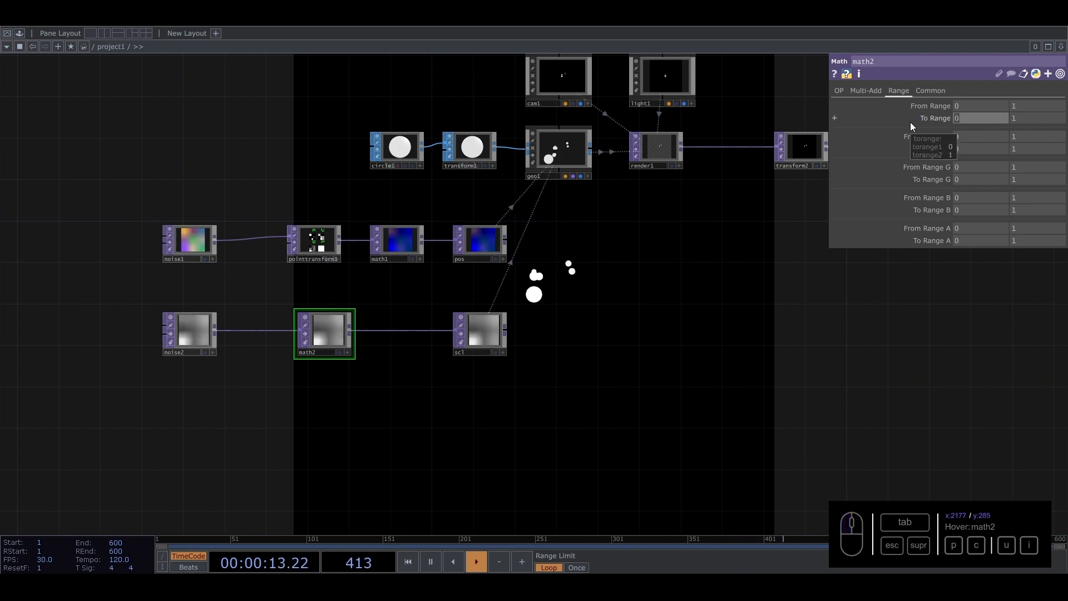
text(.1)
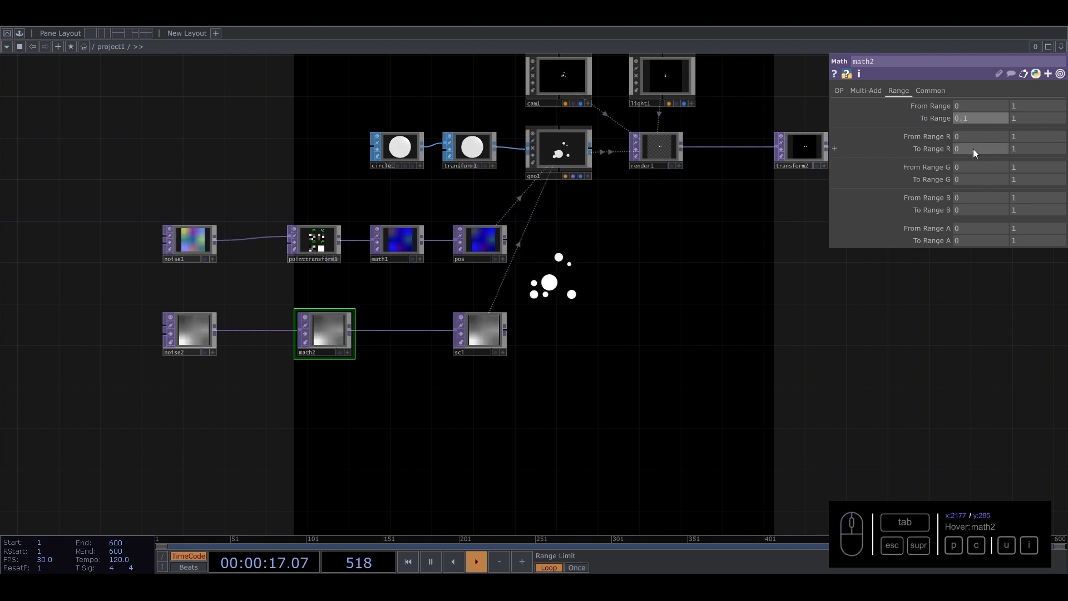
click(972, 149)
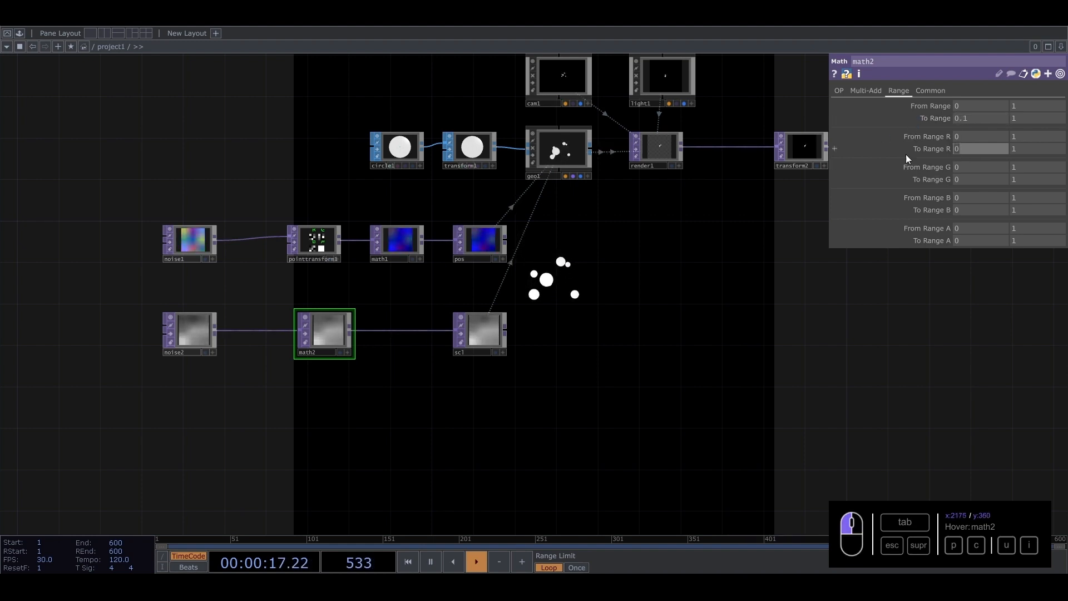
text(0.2)
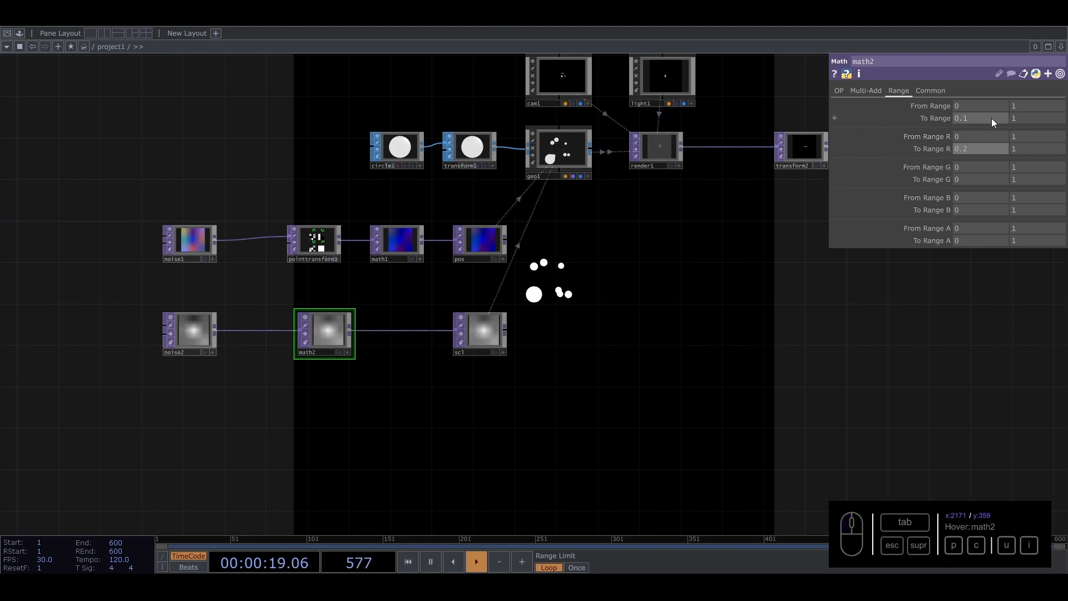
click(967, 180)
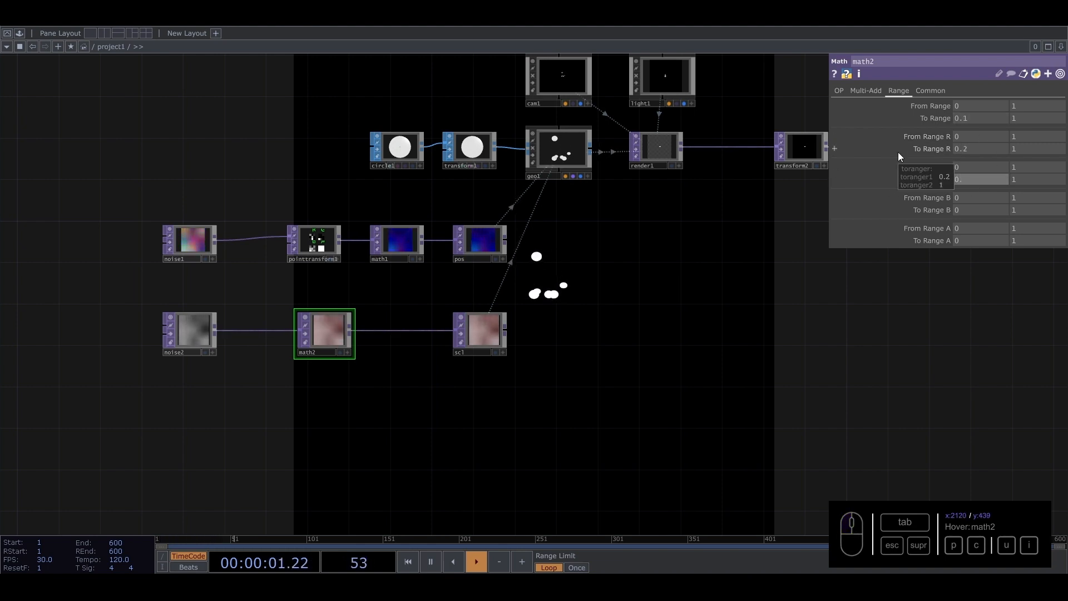
text(.1)
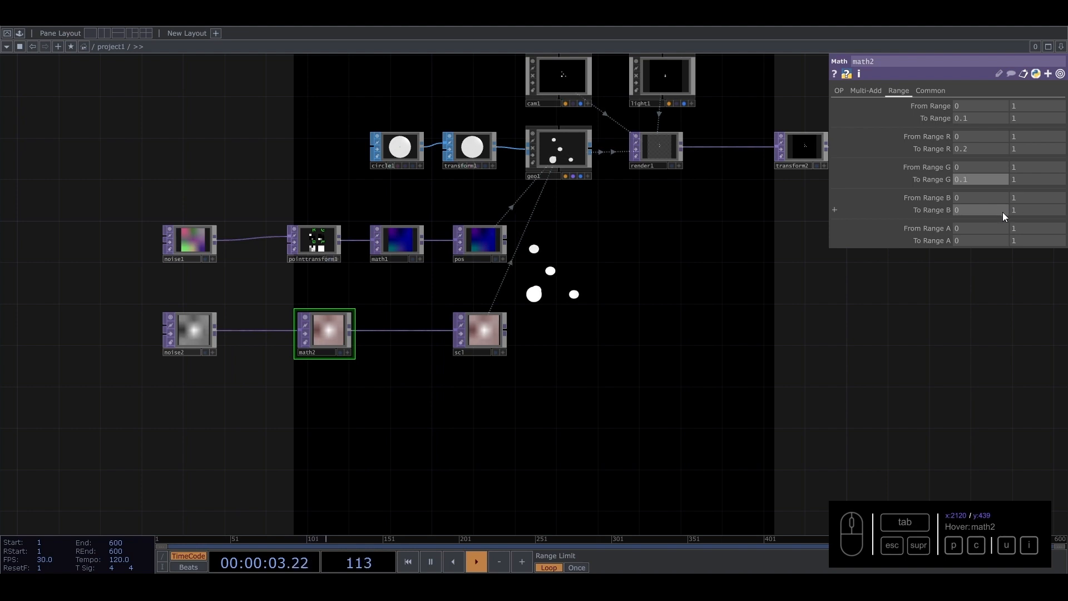
- Set the upper values of math2's To Range and To Range G to 2
click(1013, 117)
text(2)
click(786, 250)
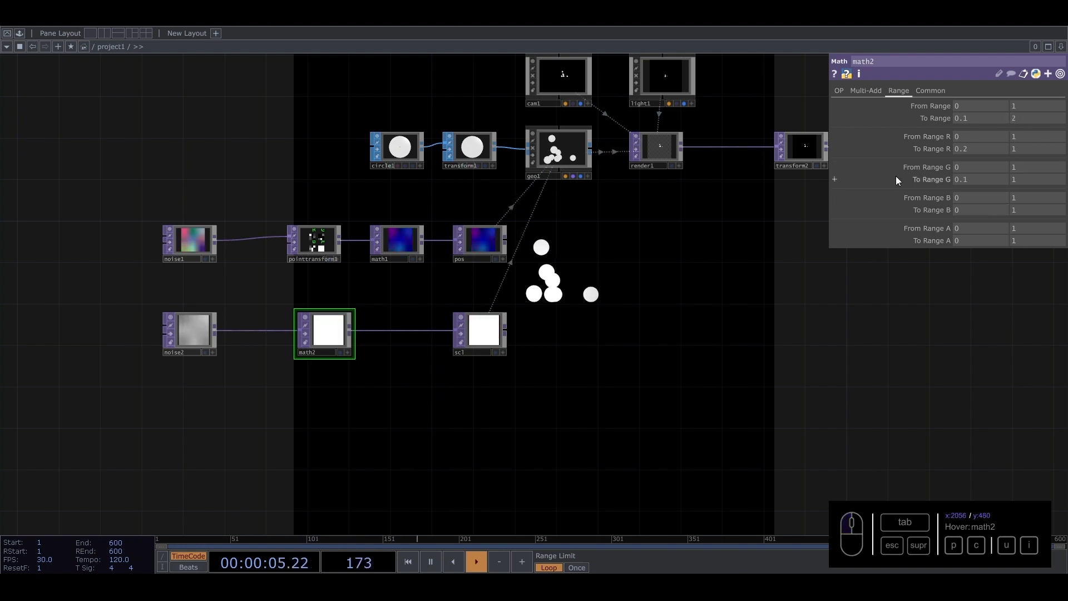
click(1021, 179)
text(2)
click(726, 296)
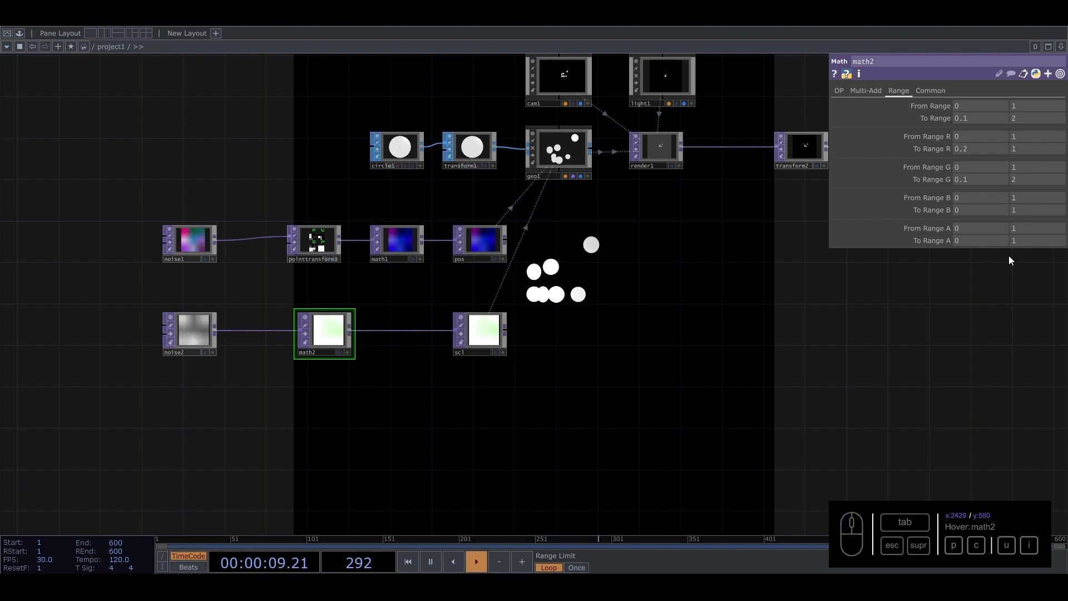
- Bring cam1 closer to the instances by setting its Translate Z to 2
drag(679, 287, 655, 346)
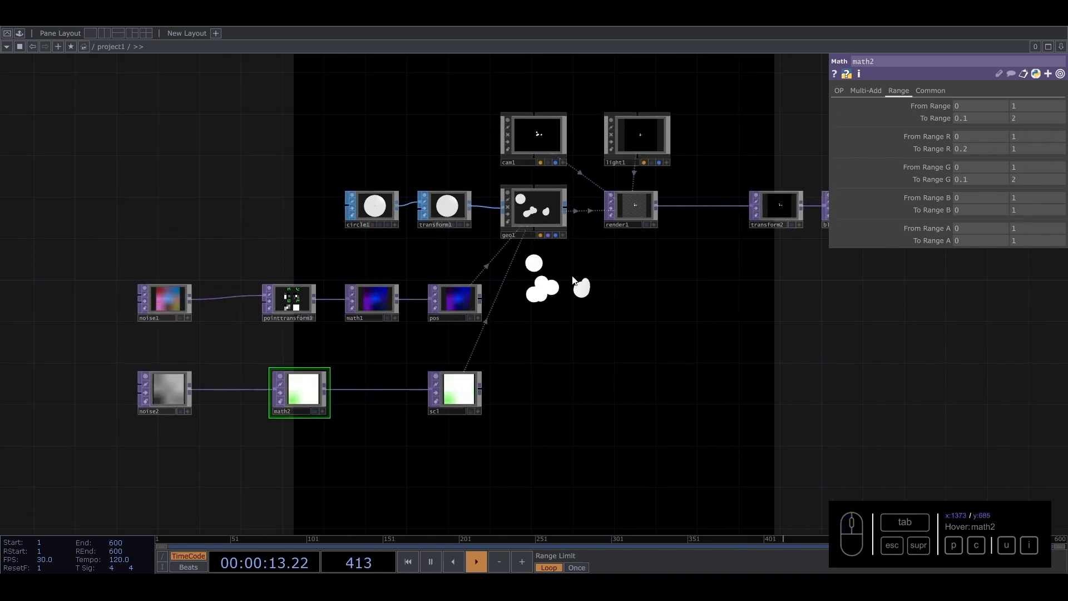
click(536, 136)
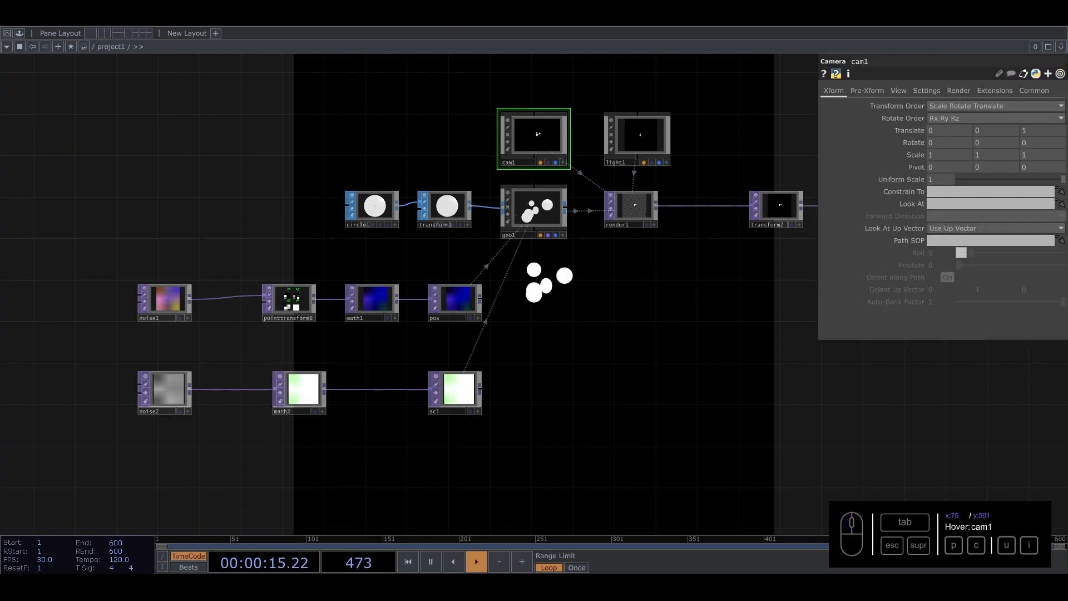
drag(1039, 130, 907, 145)
text(2)
click(592, 361)
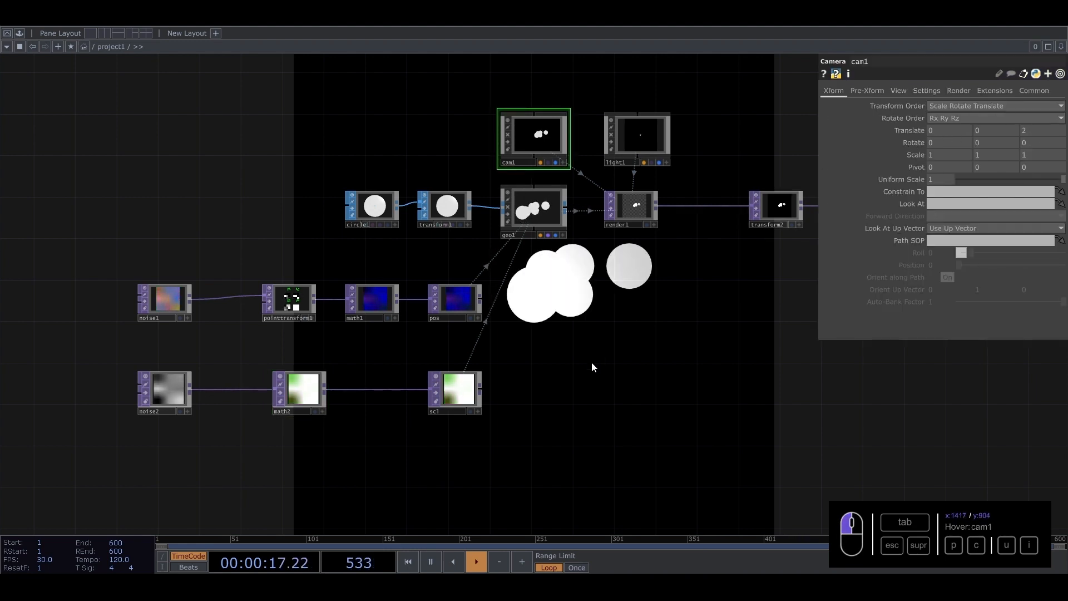
- Lower the Divisions of circle1 to give the circles a coarser polygon outline
drag(663, 305, 550, 285)
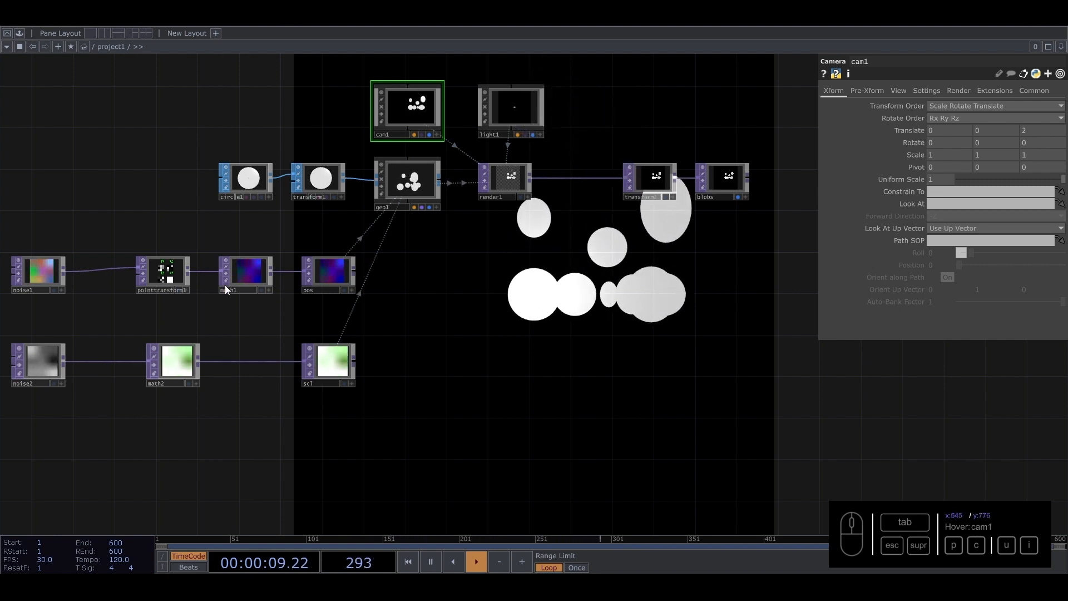
click(255, 176)
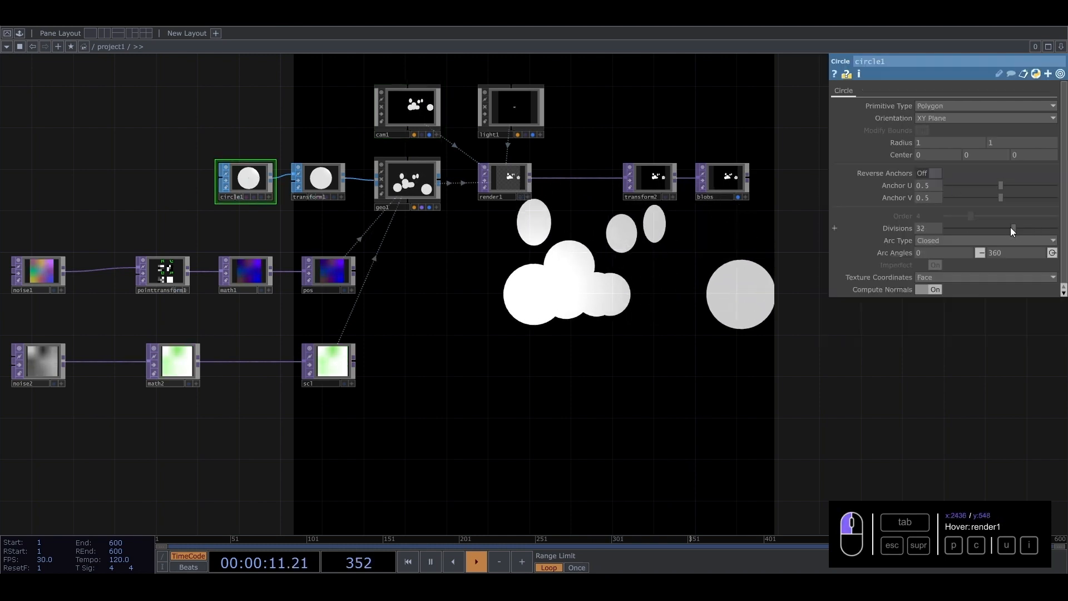
drag(994, 227, 970, 227)
- Move transform2 and blobs together farther from render1 to make room for another operator
drag(557, 292, 326, 365)
drag(389, 222, 513, 275)
drag(477, 255, 581, 255)
right_click(378, 252)
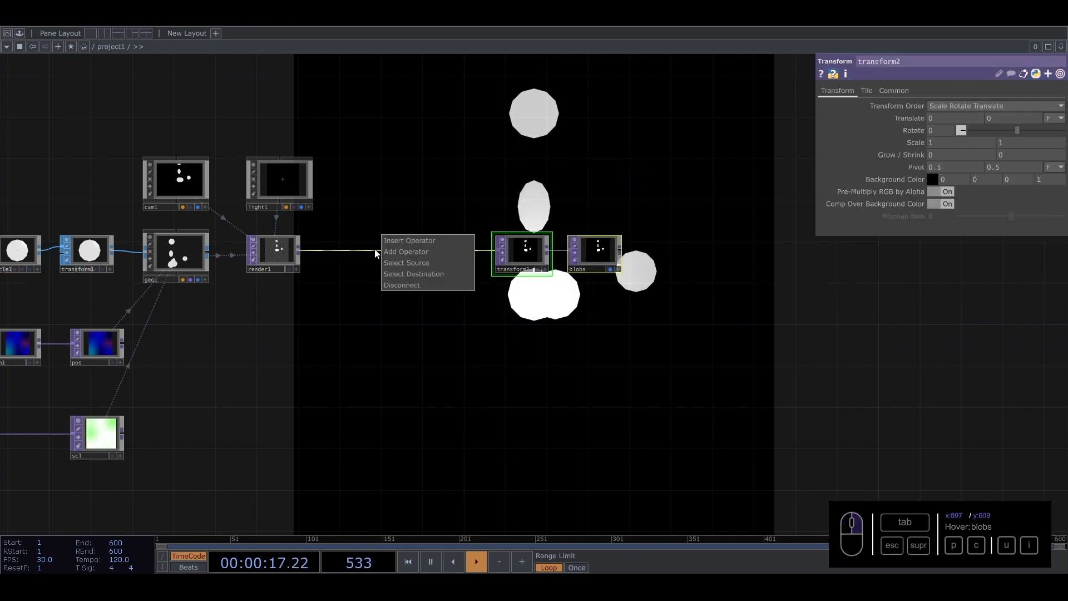
right_click(376, 254)
click(389, 240)
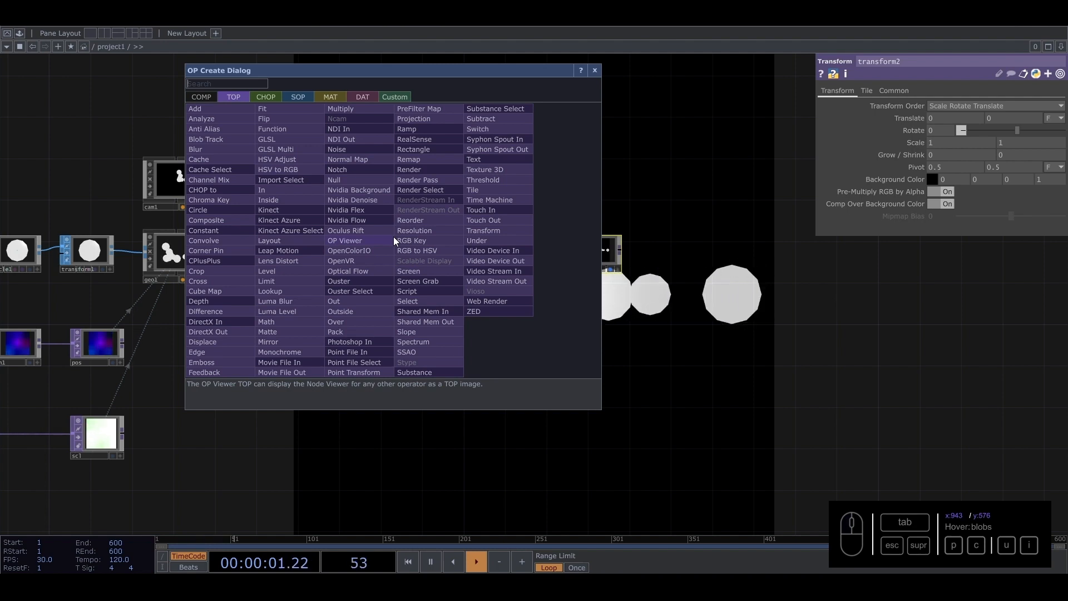
key(Escape)
right_click(385, 249)
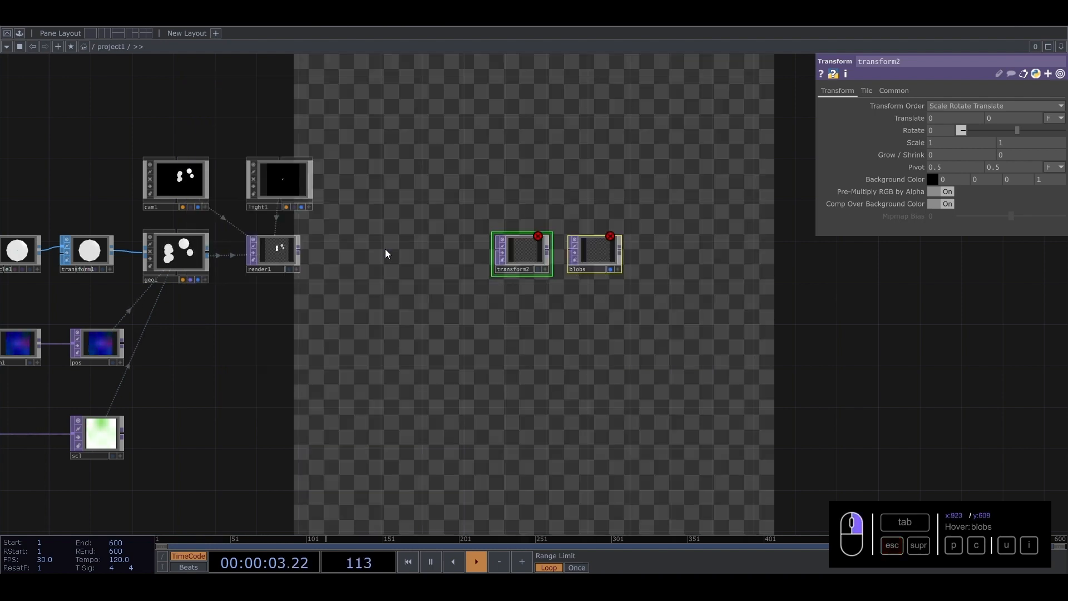
click(335, 227)
key(ctrl+z)
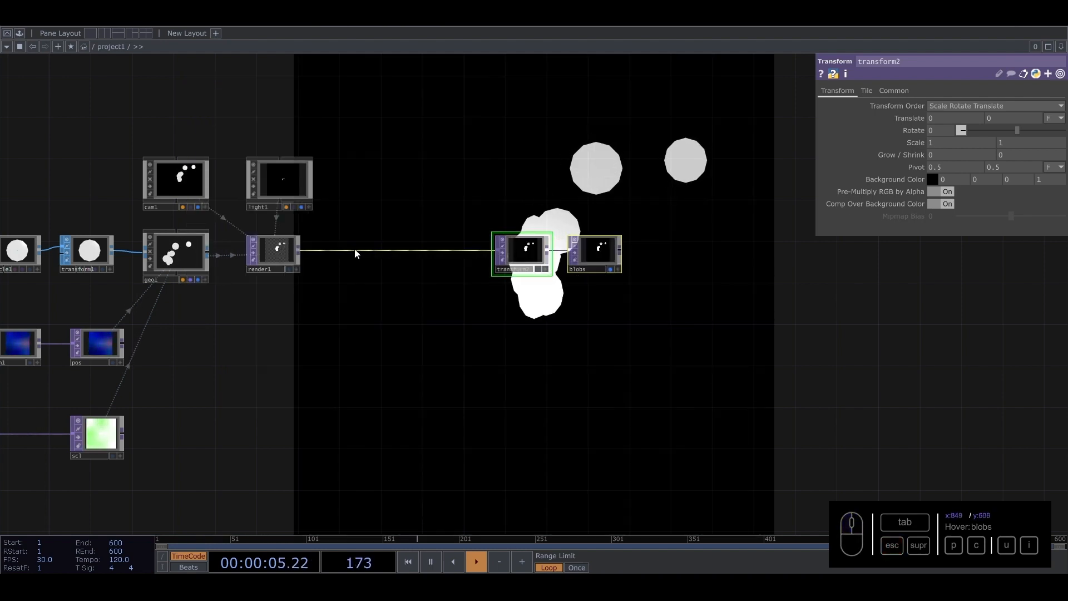
- Insert a Blur TOP between render1 and transform2 with Pre-Shrink 2 and Filter Size 12
right_click(355, 251)
click(366, 238)
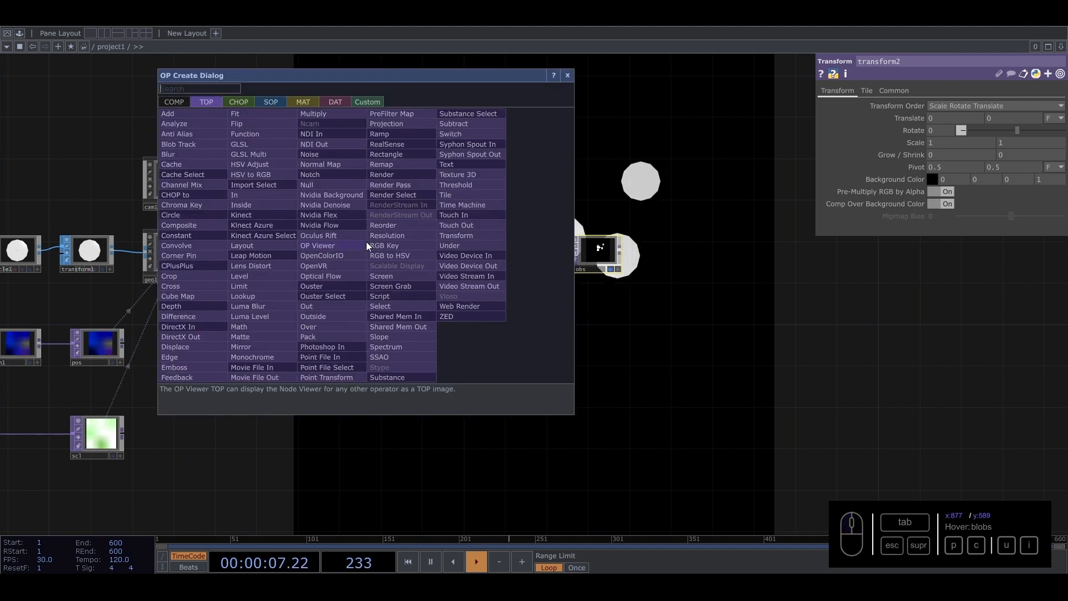
text(bl)
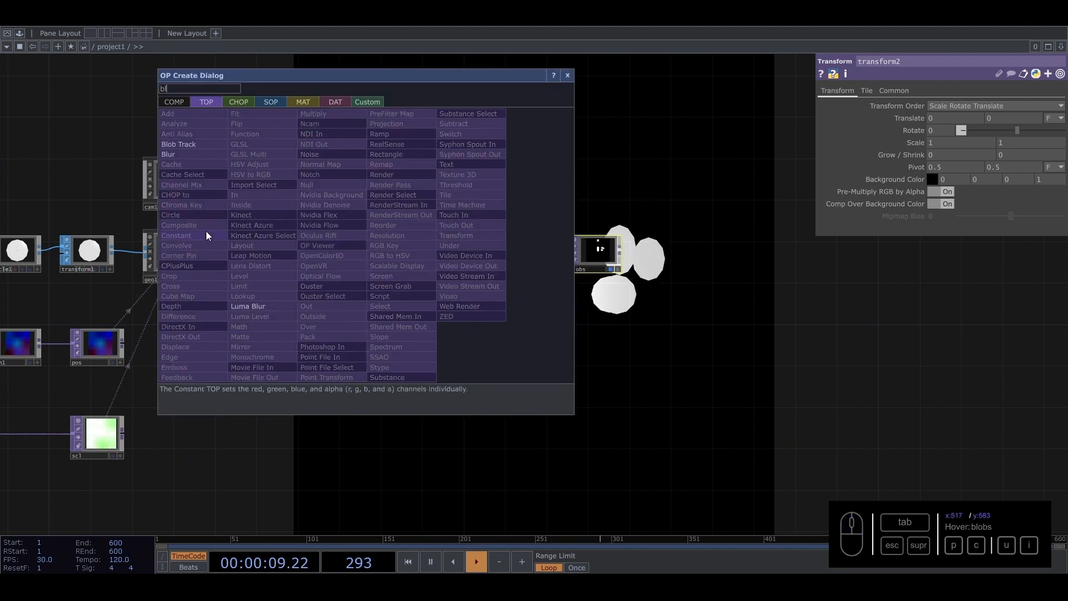
click(185, 156)
click(422, 257)
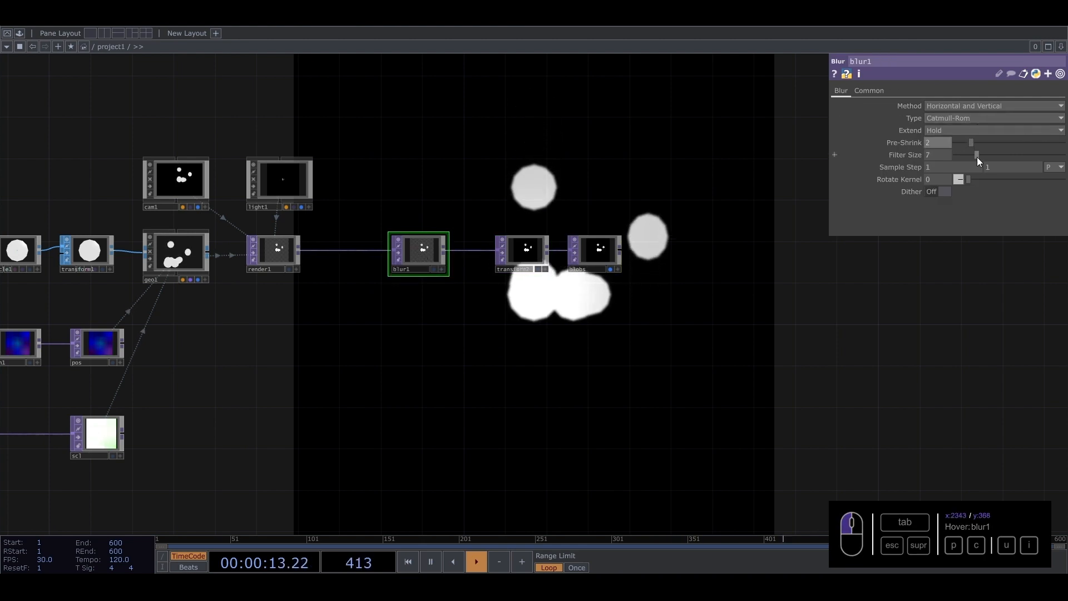
- Add a Trace SOP from the blobs output, place it above and beyond blobs, and check its traced shapes up close
drag(268, 383, 139, 378)
drag(378, 333, 456, 264)
drag(265, 334, 125, 430)
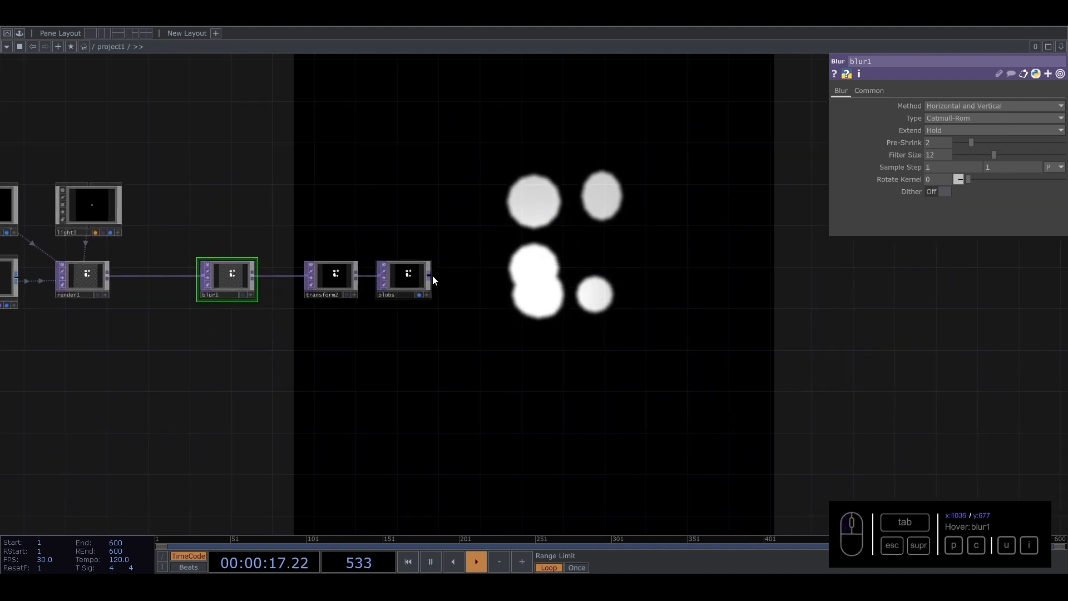
key(Tab)
click(429, 121)
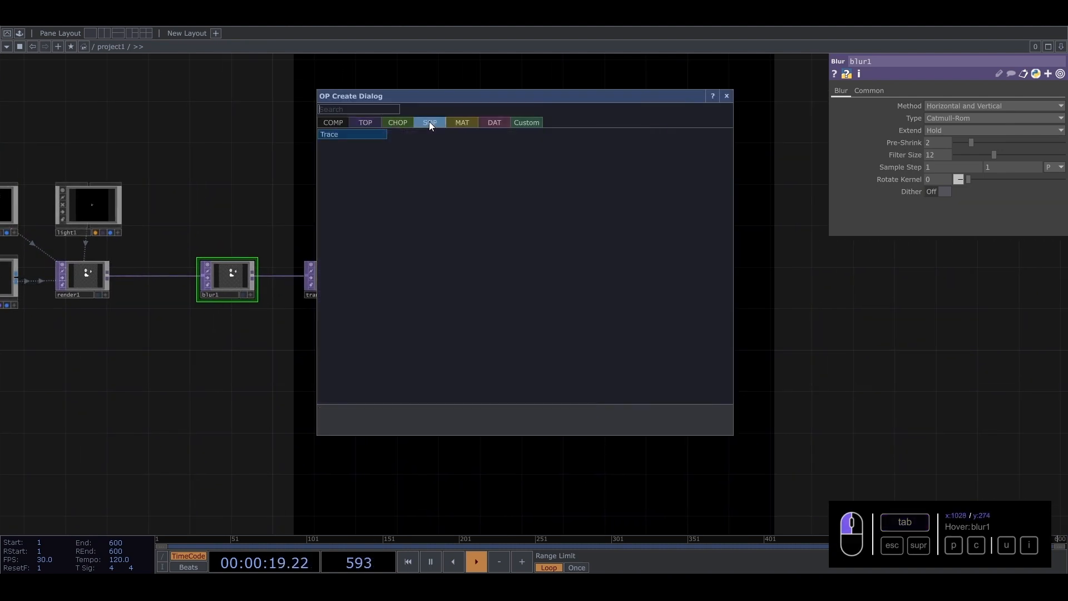
click(360, 135)
click(572, 242)
scroll(562, 243, up, 5)
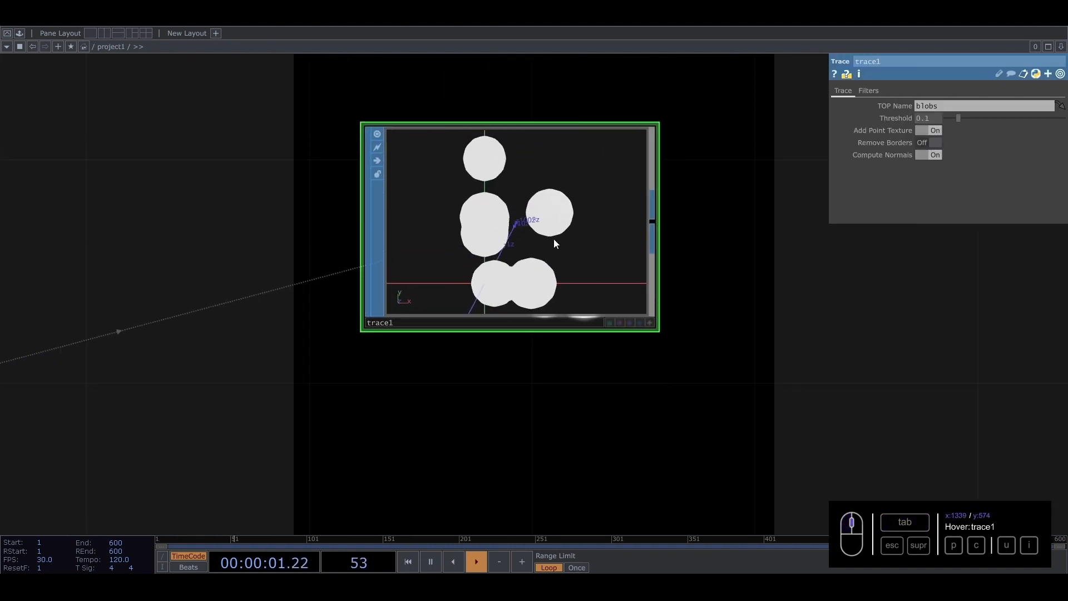
scroll(525, 248, up, 3)
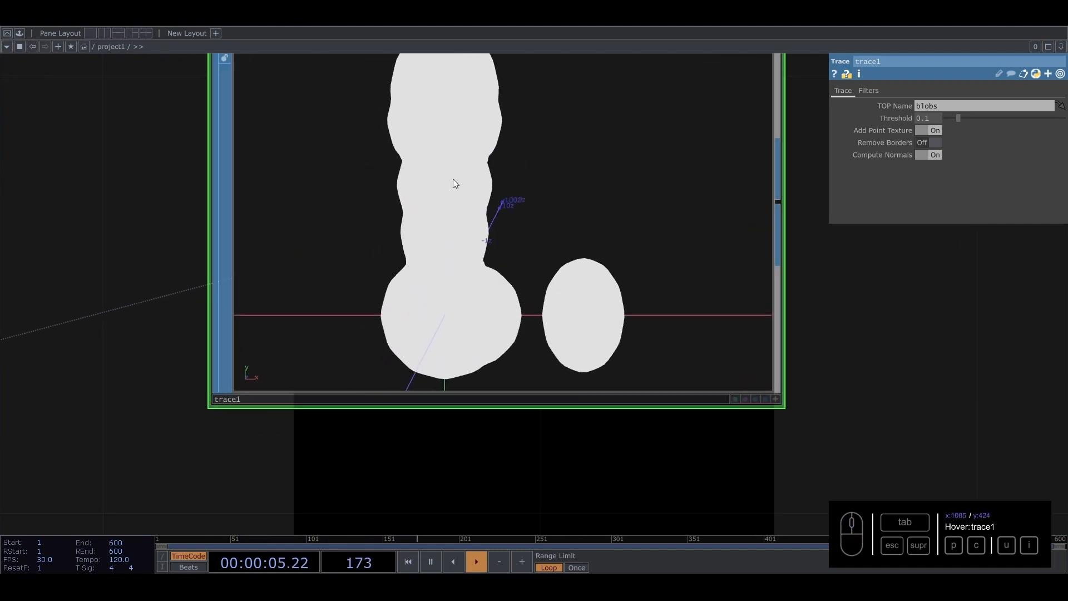
scroll(423, 251, down, 5)
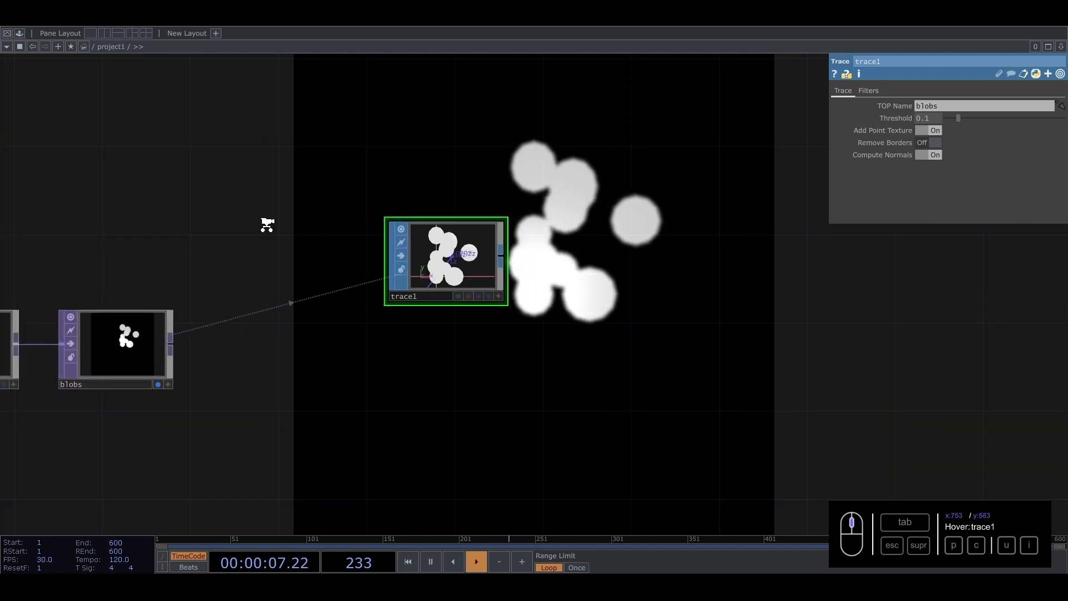
- Set blur1's Pre-Shrink to 5 and Filter Size to 16 for a softer merge of the blobs
drag(267, 225, 659, 212)
click(176, 308)
drag(882, 262, 552, 309)
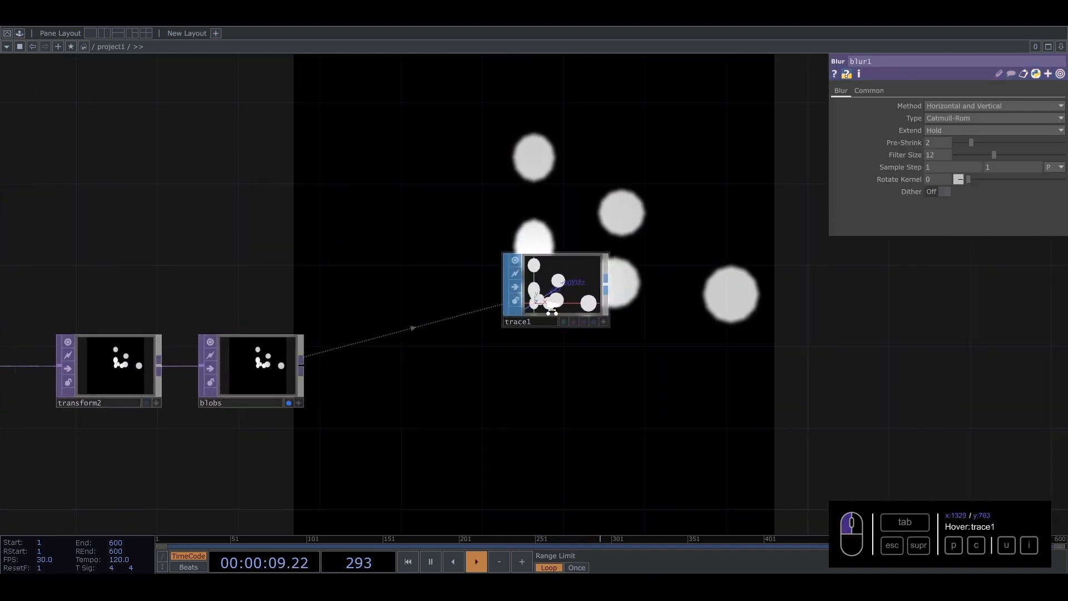
scroll(551, 308, up, 5)
drag(972, 142, 1011, 149)
scroll(826, 245, down, 8)
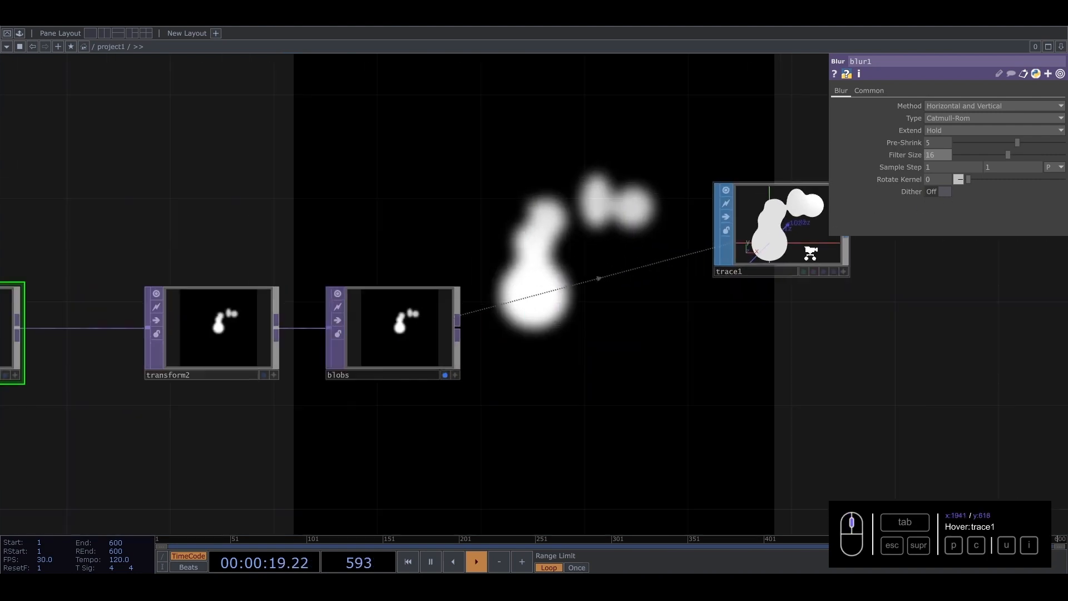
drag(580, 194, 571, 192)
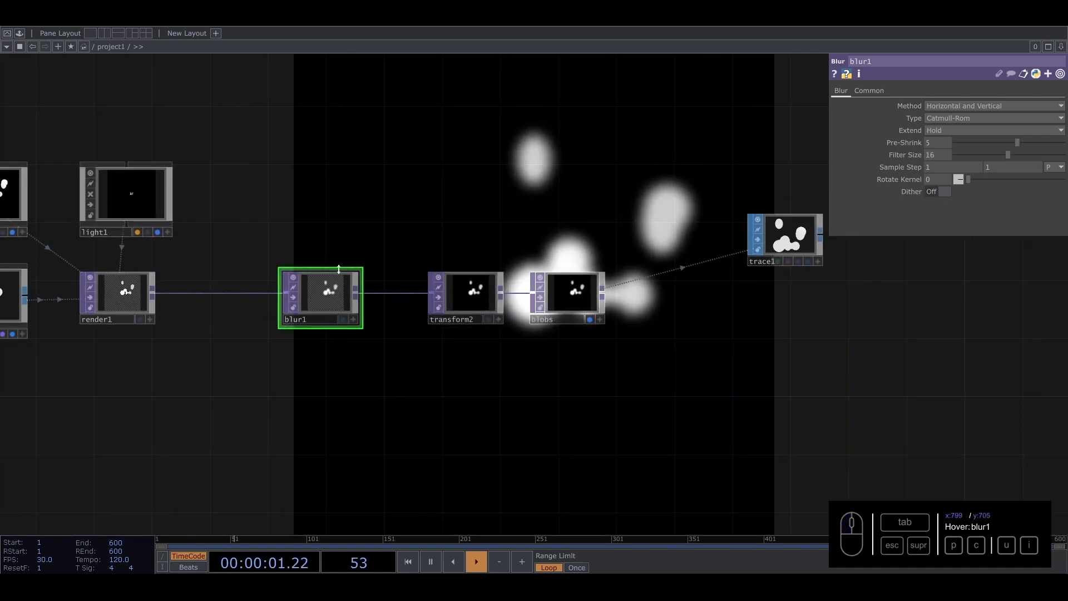
- Move blur1, transform2 and blobs together closer to render1 and turn off the background display of blobs
drag(329, 222, 361, 212)
right_drag(279, 234, 653, 328)
drag(598, 293, 526, 294)
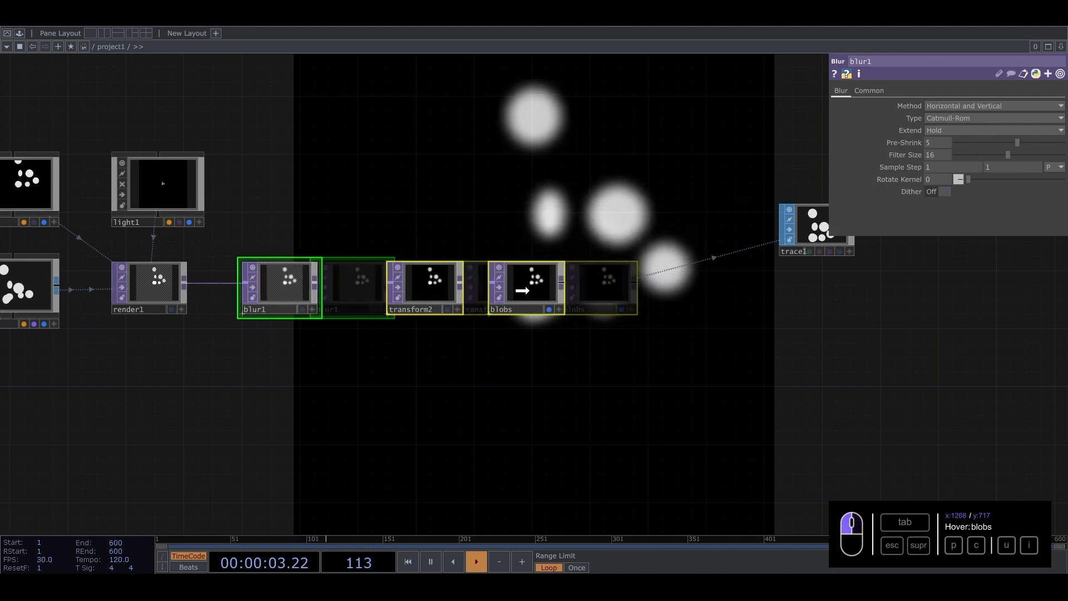
click(550, 309)
- Examine the traced shapes of trace1 up close and compare them with the render and blur chain feeding it
drag(715, 330, 437, 348)
scroll(570, 241, up, 8)
scroll(392, 285, down, 8)
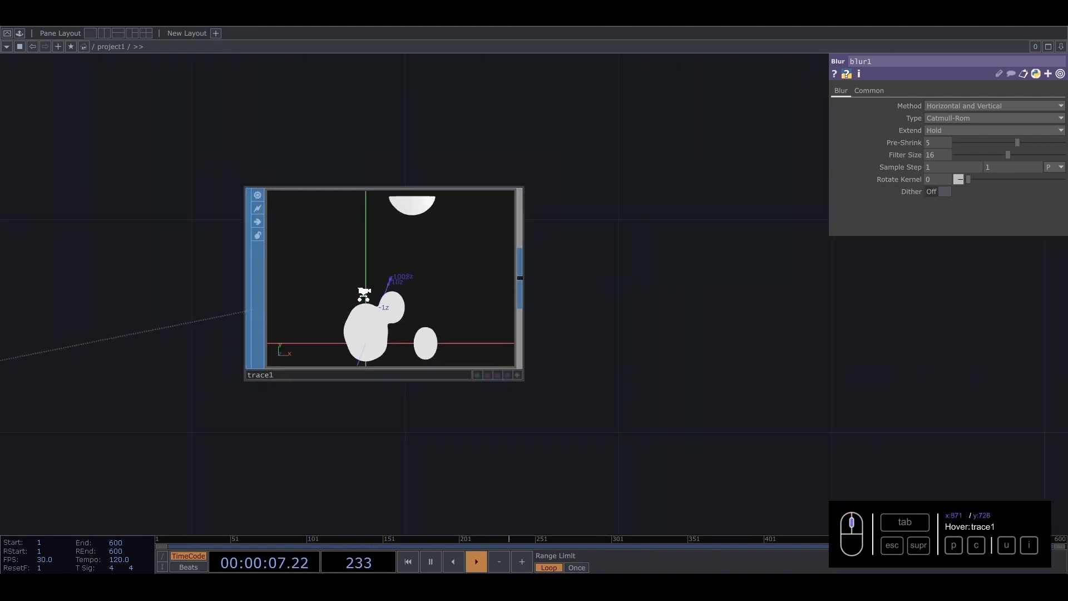
drag(402, 186, 900, 106)
drag(258, 392, 493, 360)
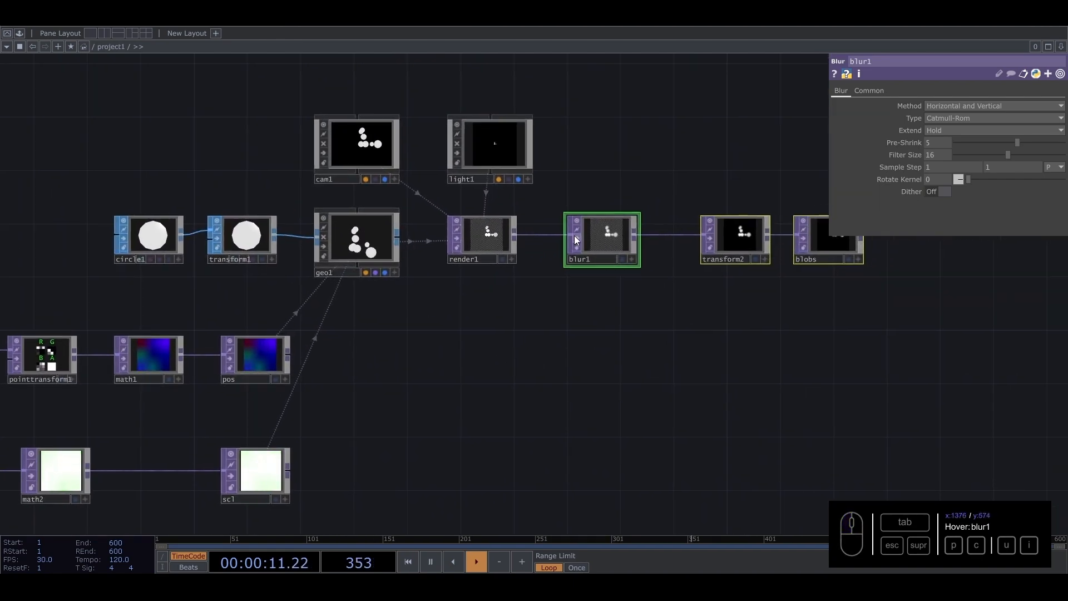
drag(741, 309, 359, 367)
scroll(734, 245, up, 5)
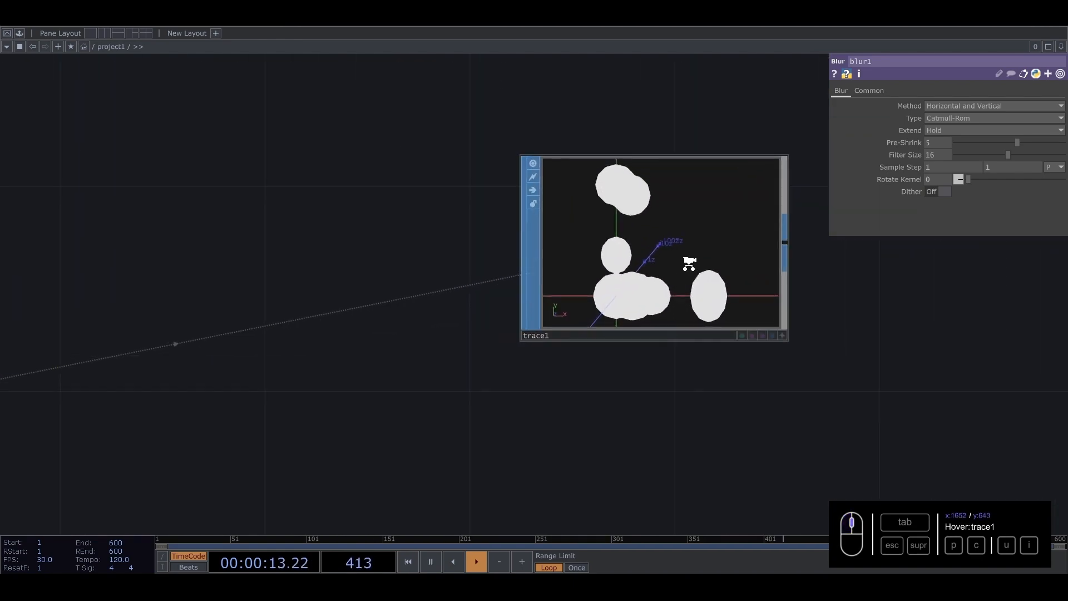
scroll(636, 261, down, 5)
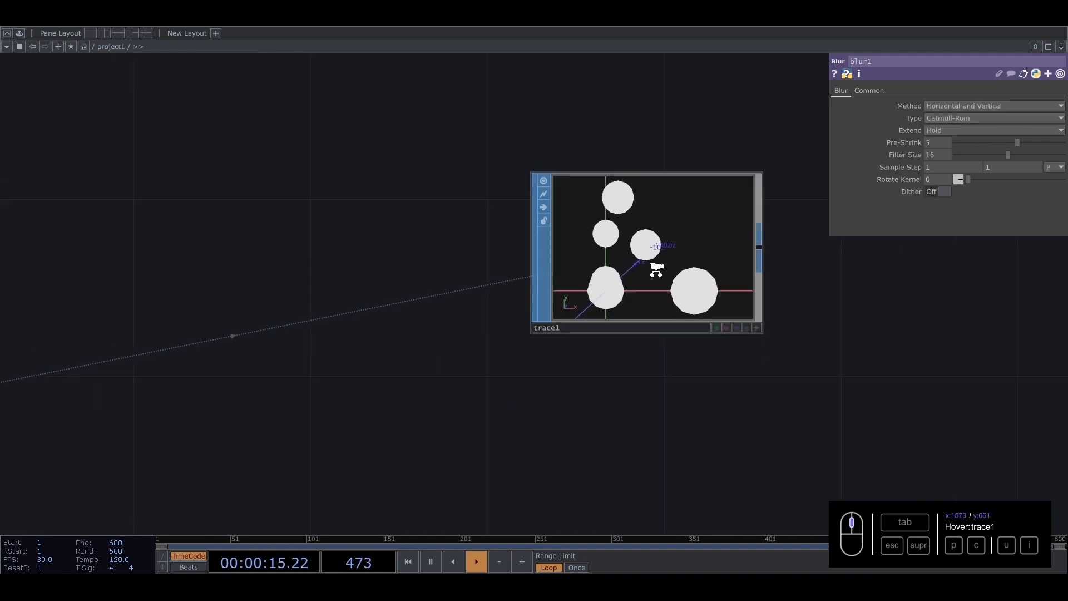
drag(500, 179, 604, 214)
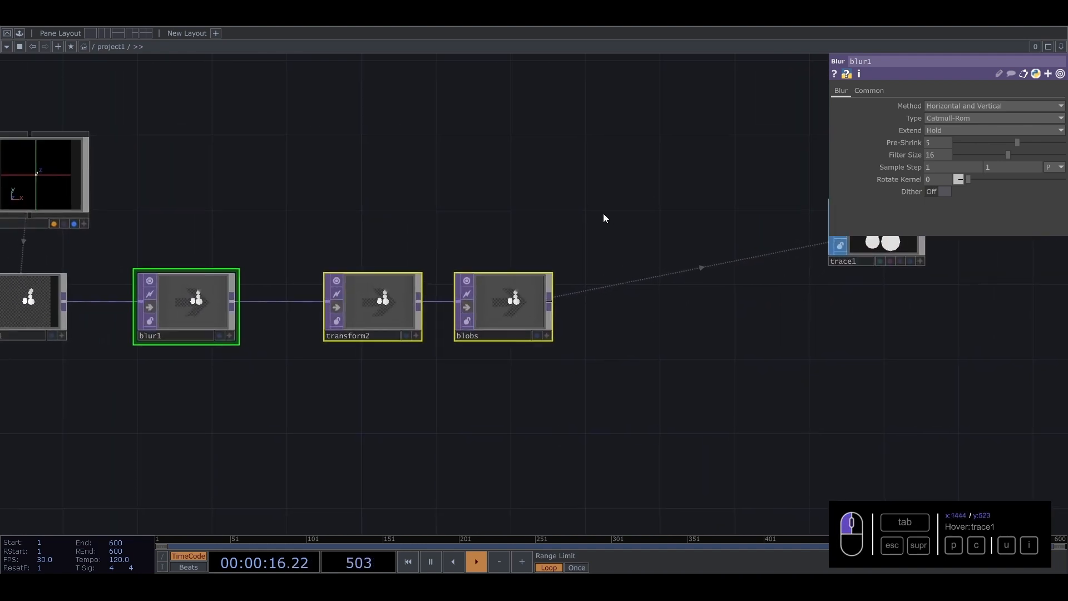
- Bypass only blur1 and show blobs in the network background again
click(466, 308)
click(158, 317)
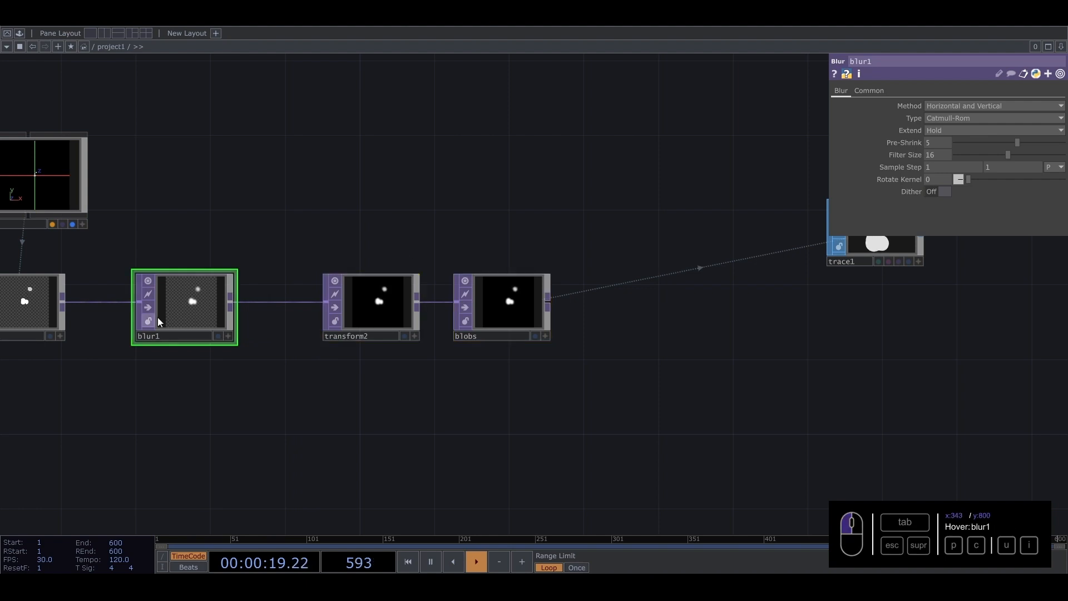
click(536, 336)
scroll(538, 336, down, 5)
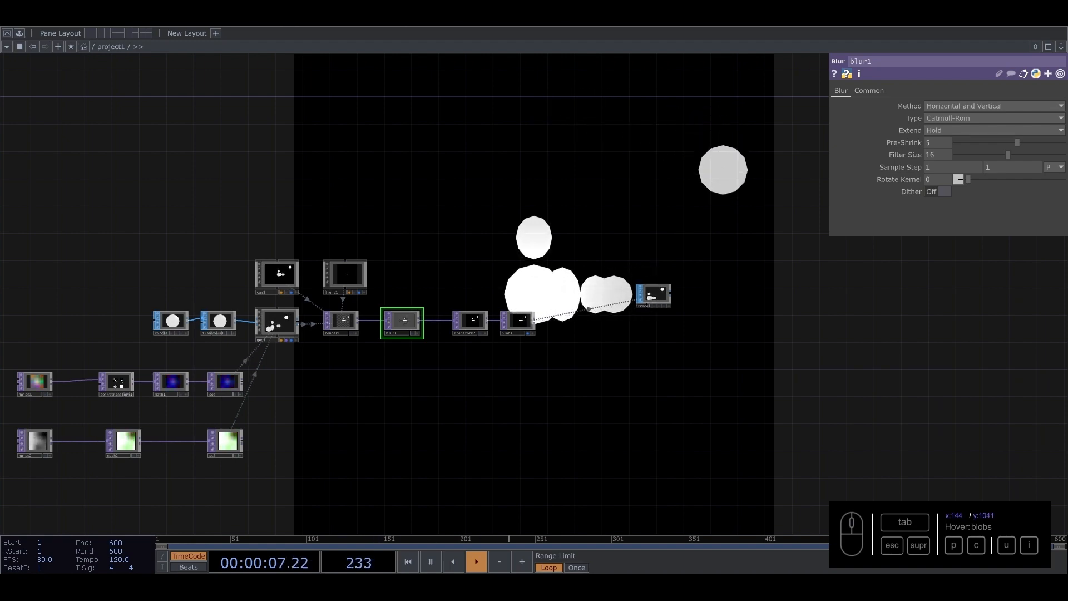
- Set noise1's Pixel Format to 32-bit float (RGBA)
drag(264, 236, 439, 207)
scroll(225, 381, up, 4)
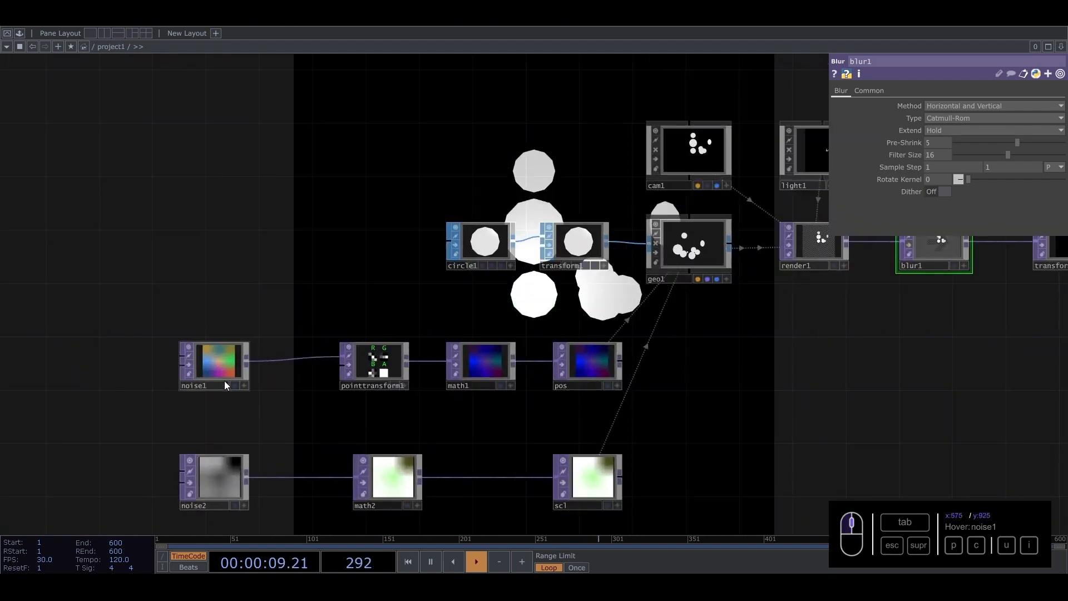
click(209, 363)
click(944, 90)
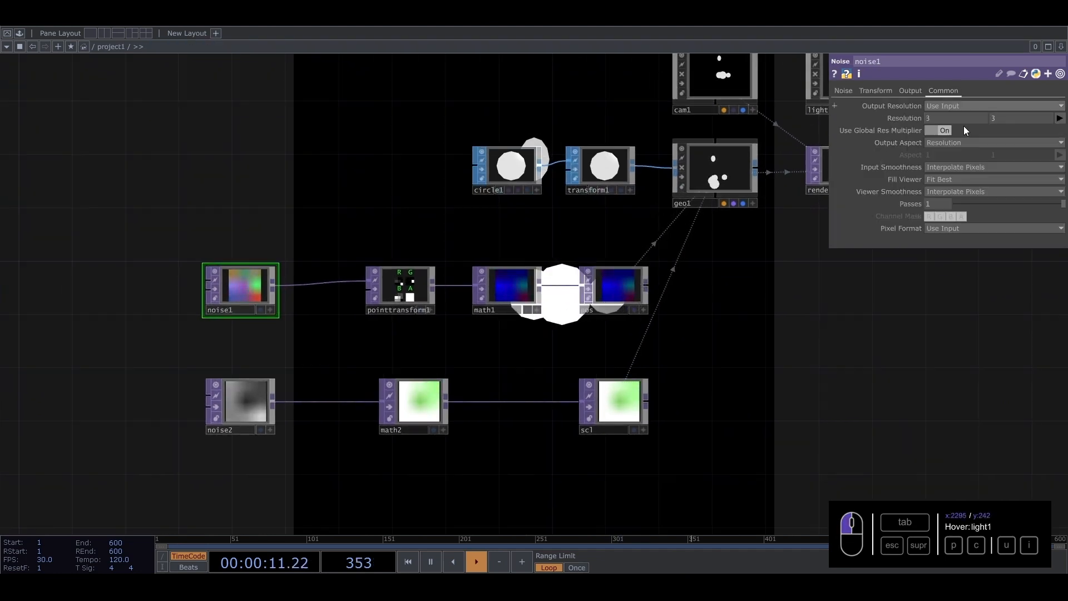
click(957, 229)
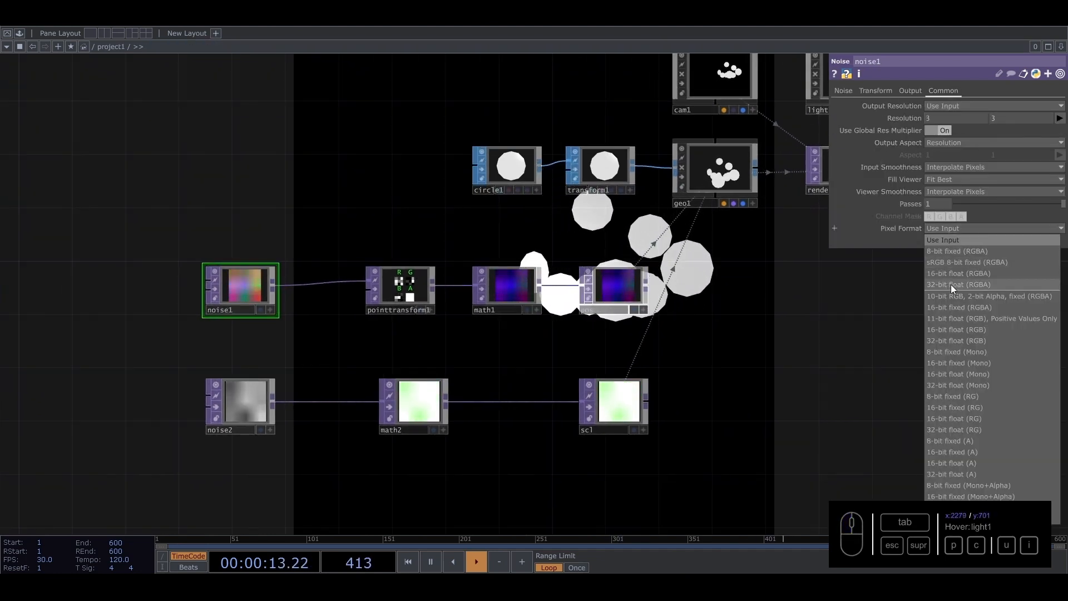
click(950, 285)
drag(451, 241, 717, 403)
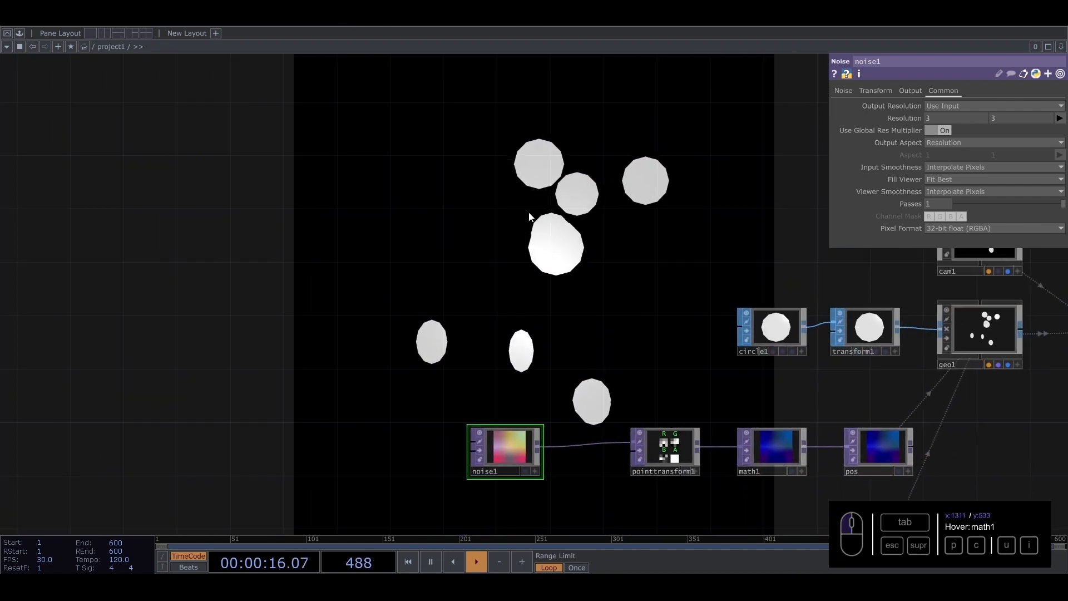
- Switch noise1's Pixel Format to 8-bit fixed (RGBA) for comparison and return it to 32-bit float (RGBA)
click(973, 228)
click(956, 251)
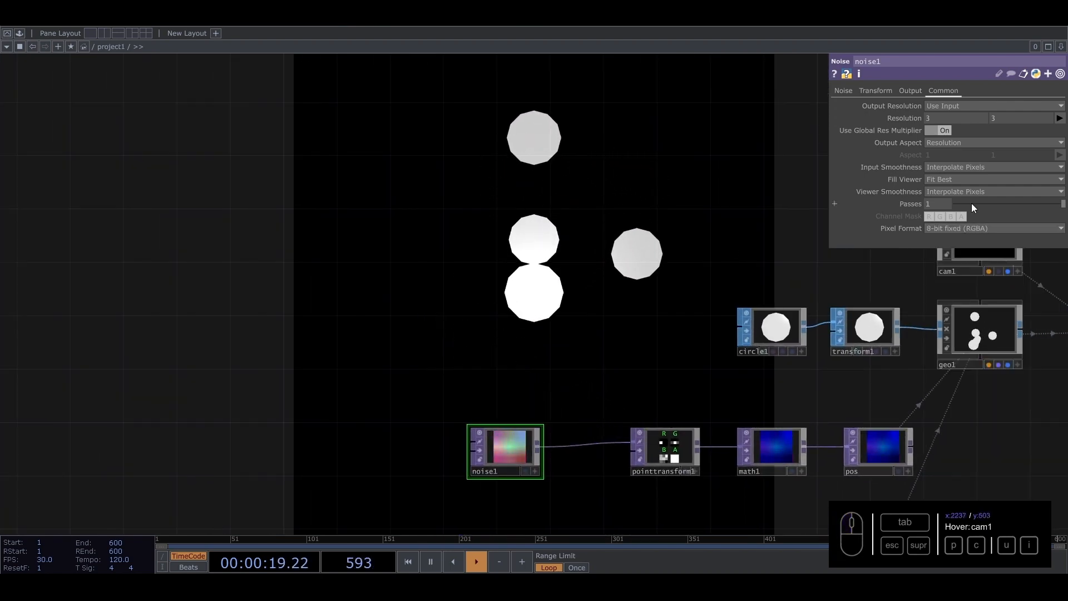
click(973, 228)
click(951, 285)
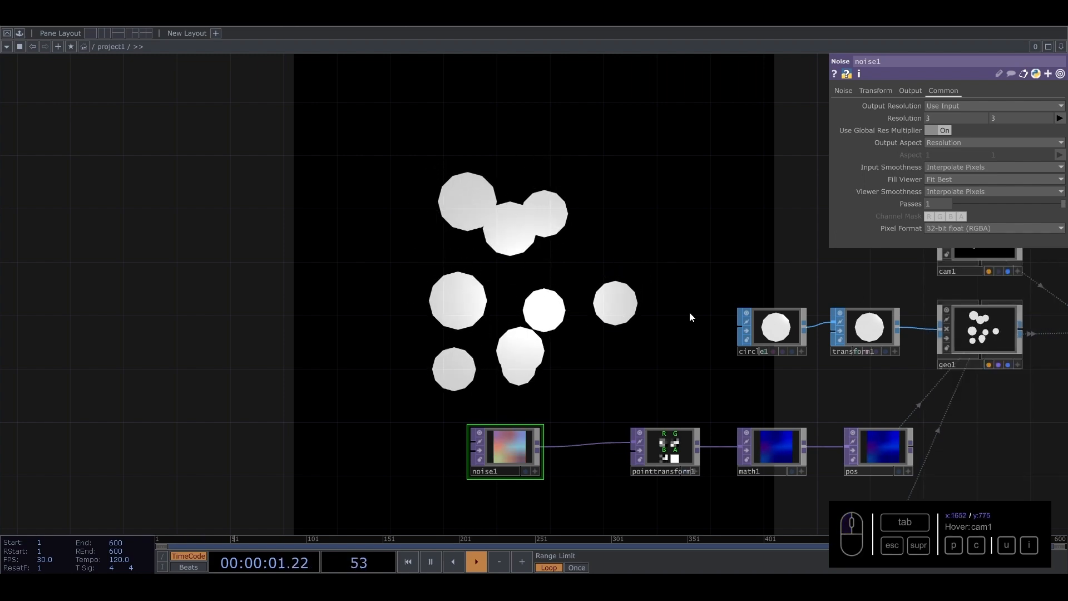
- Set noise2's Pixel Format to 32-bit float (RGBA) as well
drag(672, 379, 653, 412)
drag(621, 323, 482, 214)
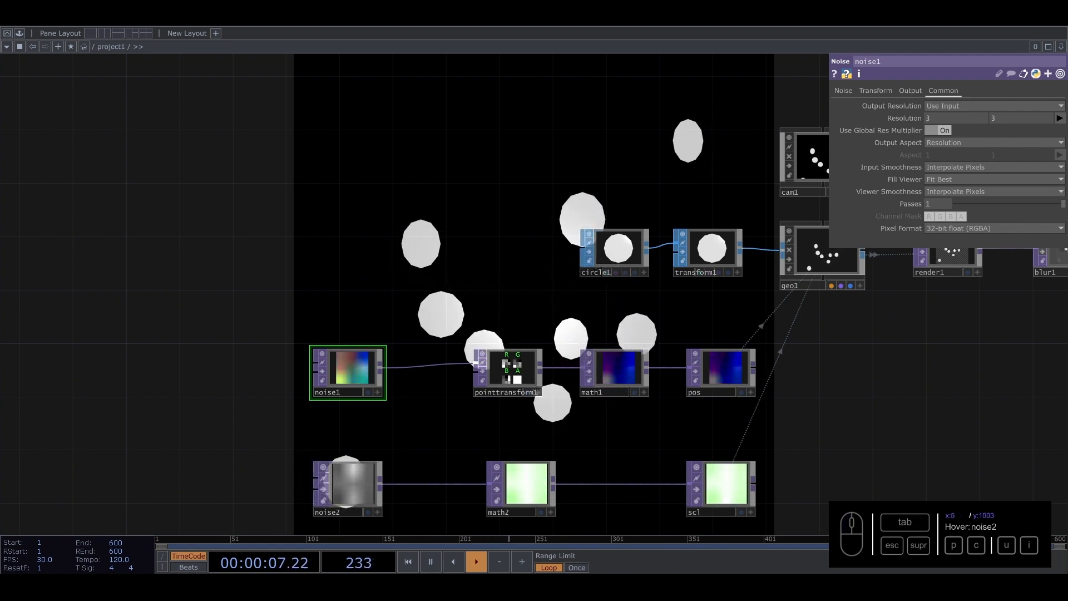
click(349, 473)
click(944, 91)
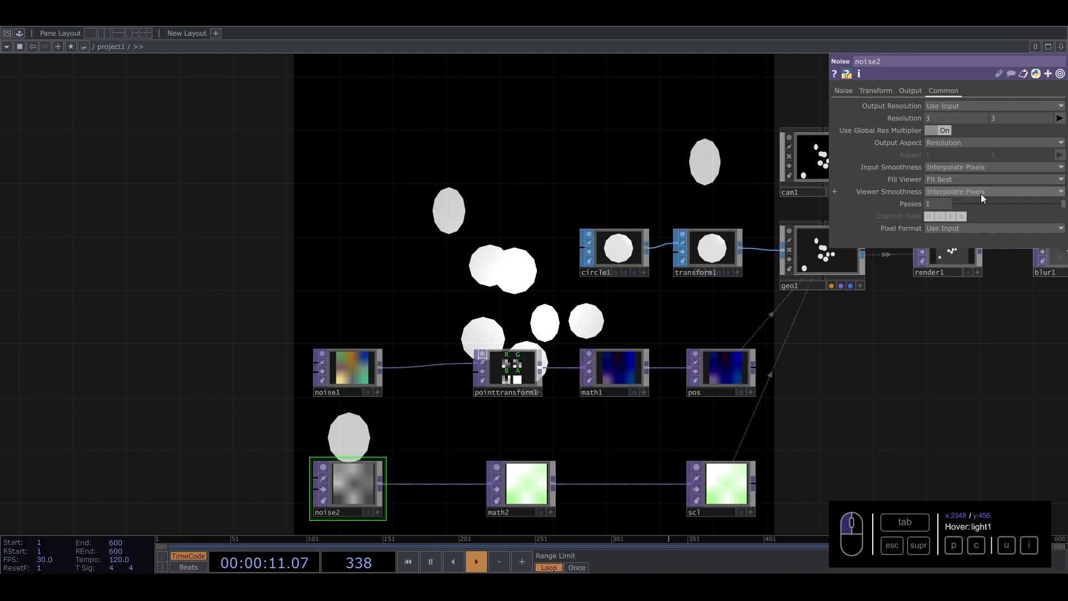
click(973, 231)
click(955, 283)
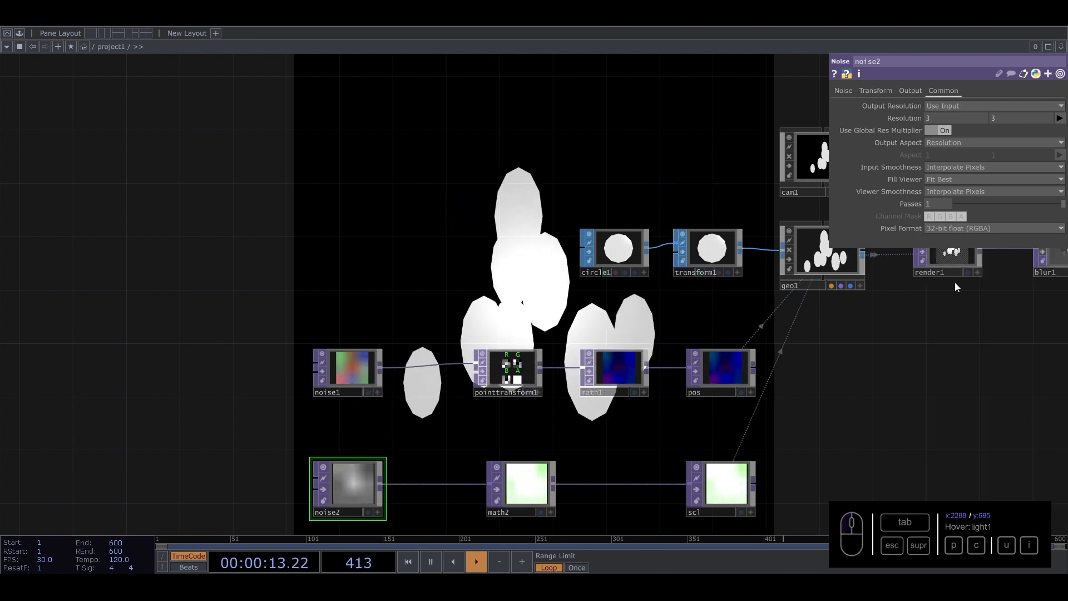
- Add a Constant CHOP and place it ahead of and slightly above noise1
drag(954, 282, 468, 294)
drag(608, 306, 376, 370)
drag(586, 325, 992, 254)
drag(172, 181, 233, 194)
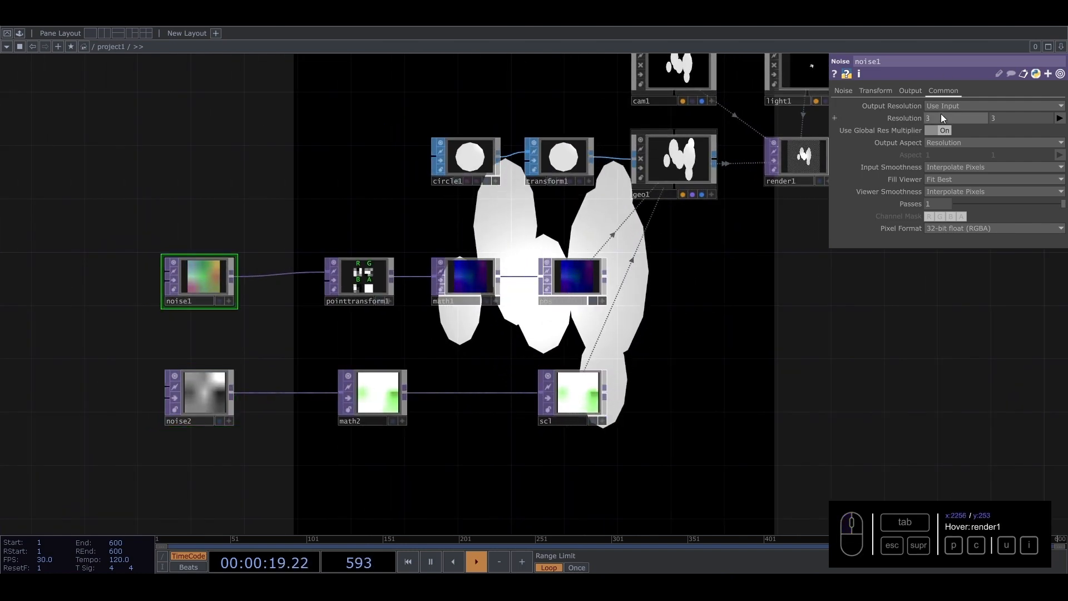
drag(305, 193, 564, 246)
scroll(314, 284, up, 3)
key(Tab)
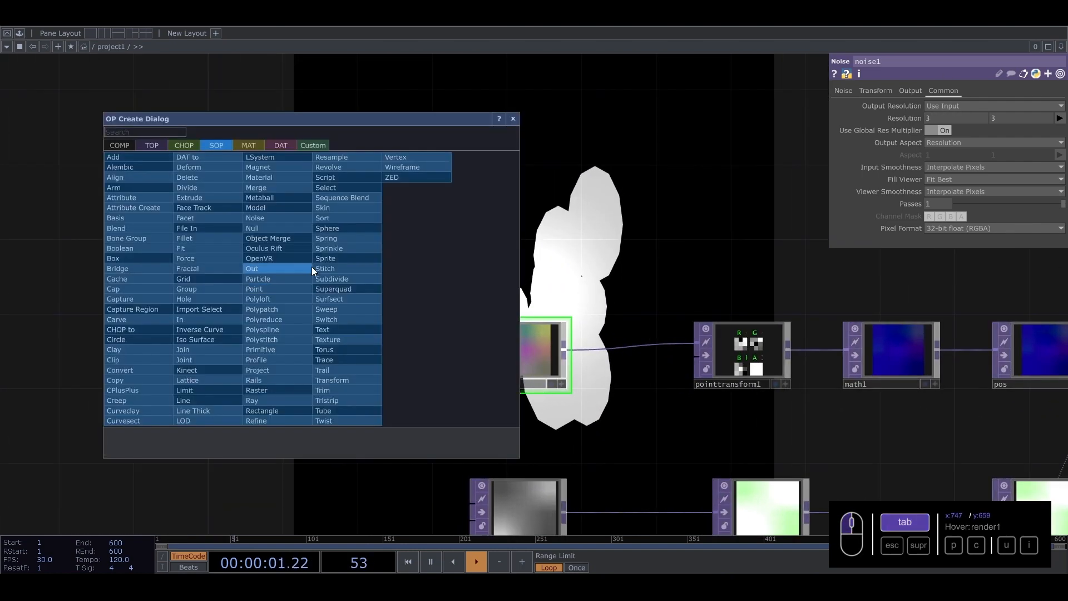
click(193, 146)
text(conm)
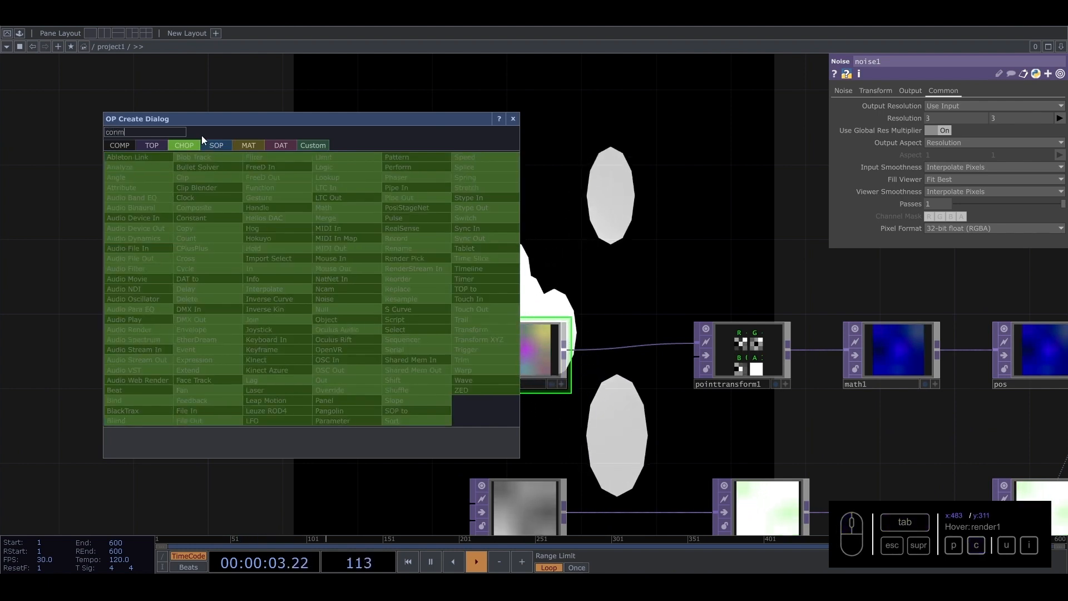
click(214, 219)
click(332, 265)
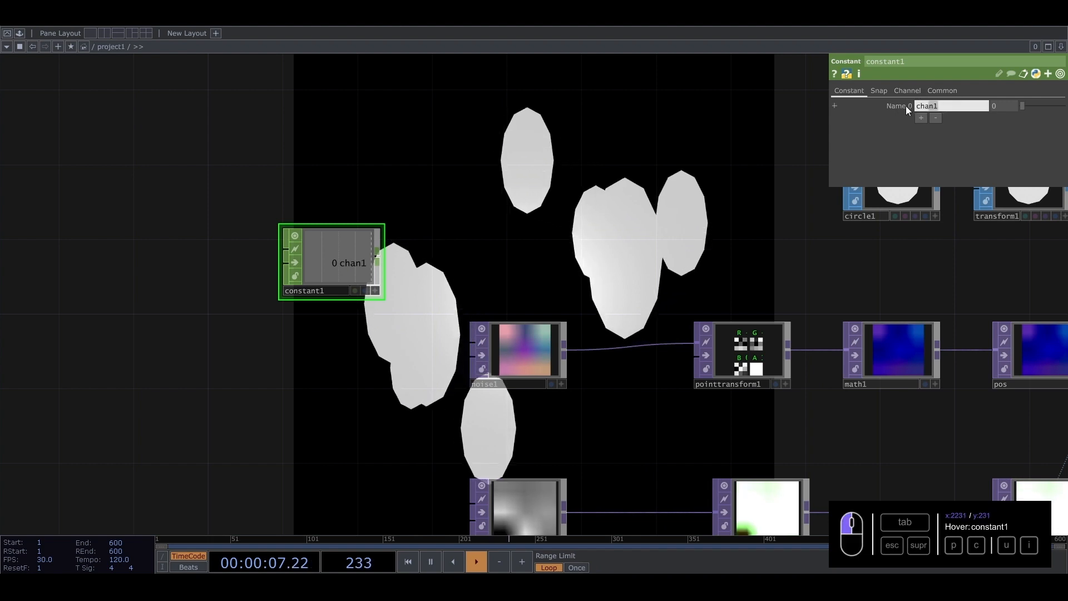
- Name constant1's two channels x and y and set both values to 5
text(x)
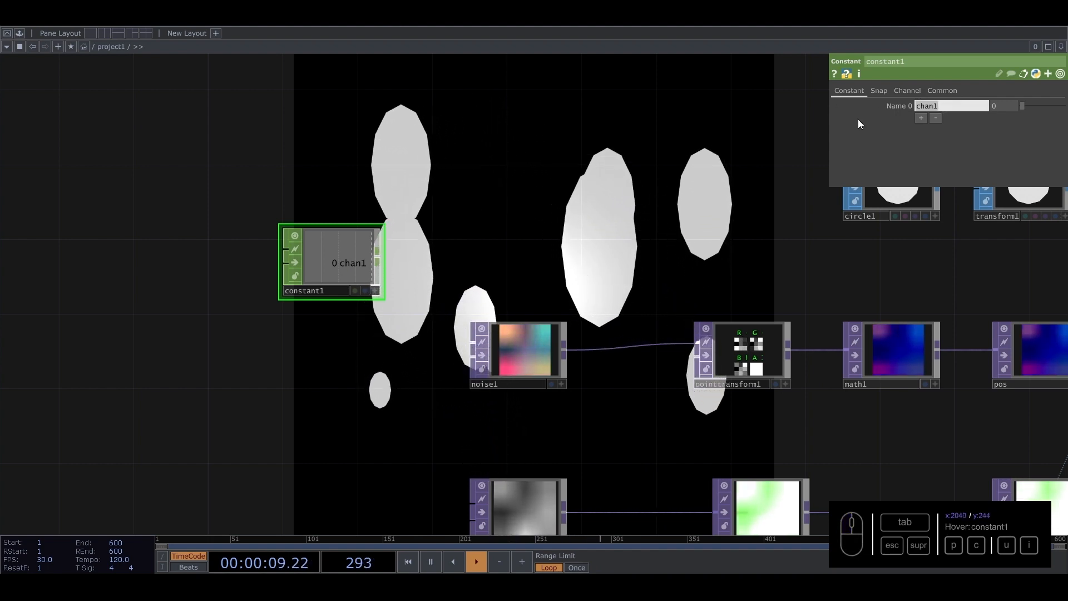
click(921, 118)
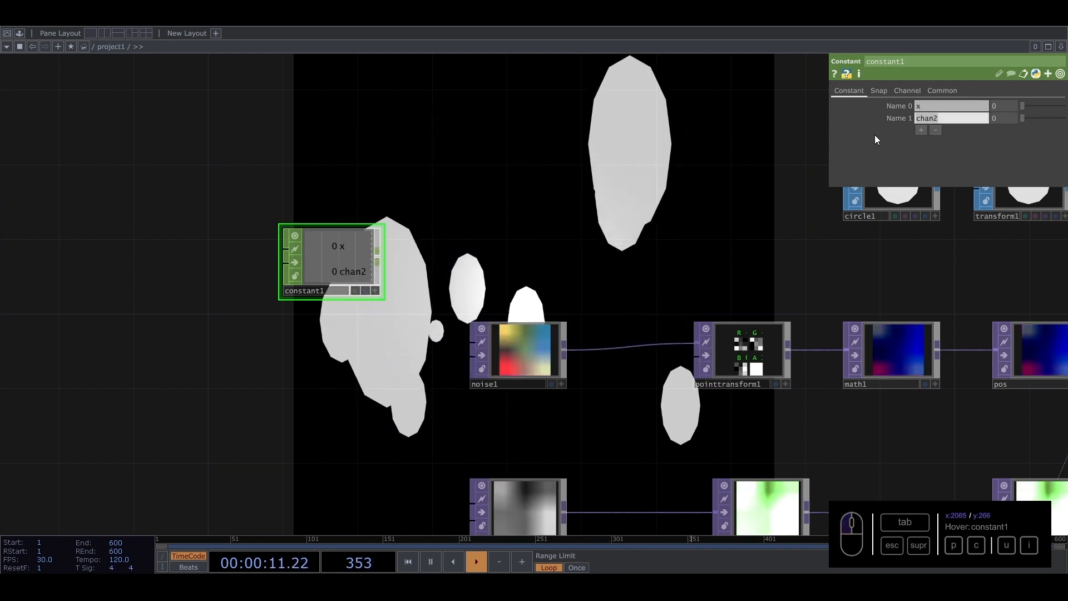
text(y)
key(Return)
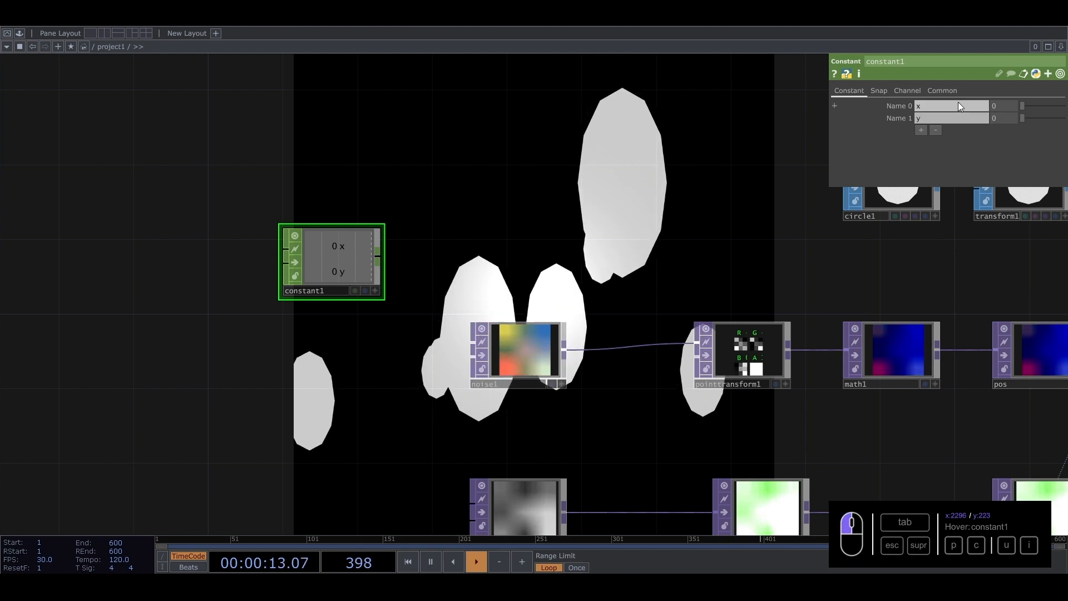
click(1003, 104)
text(5)
key(Return)
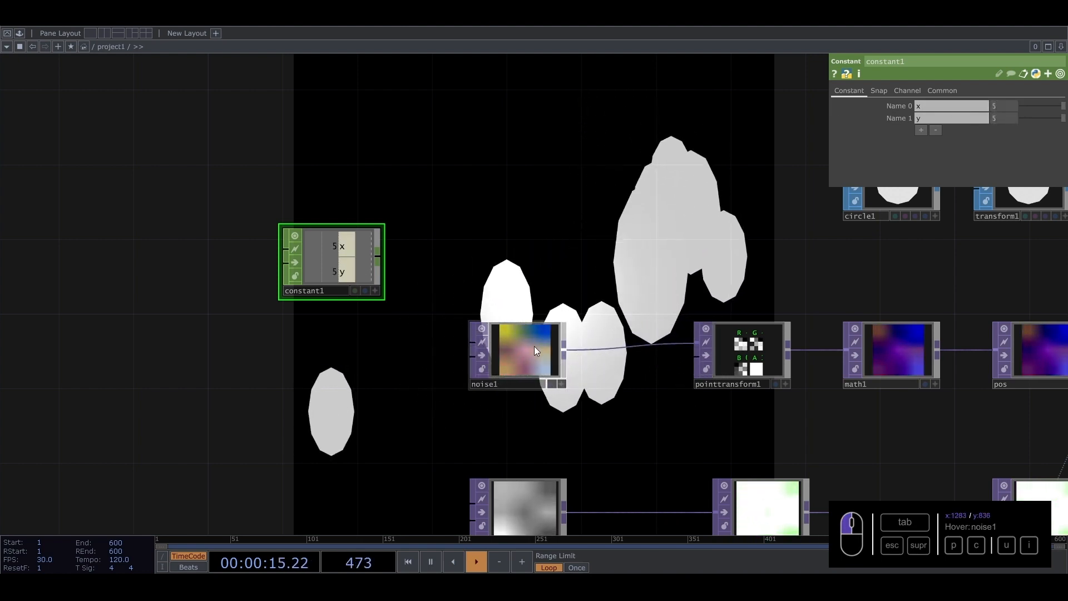
- Select noise1 and noise2 together and link their Resolution to constant1's x and y channels as CHOP references
click(535, 349)
click(529, 520)
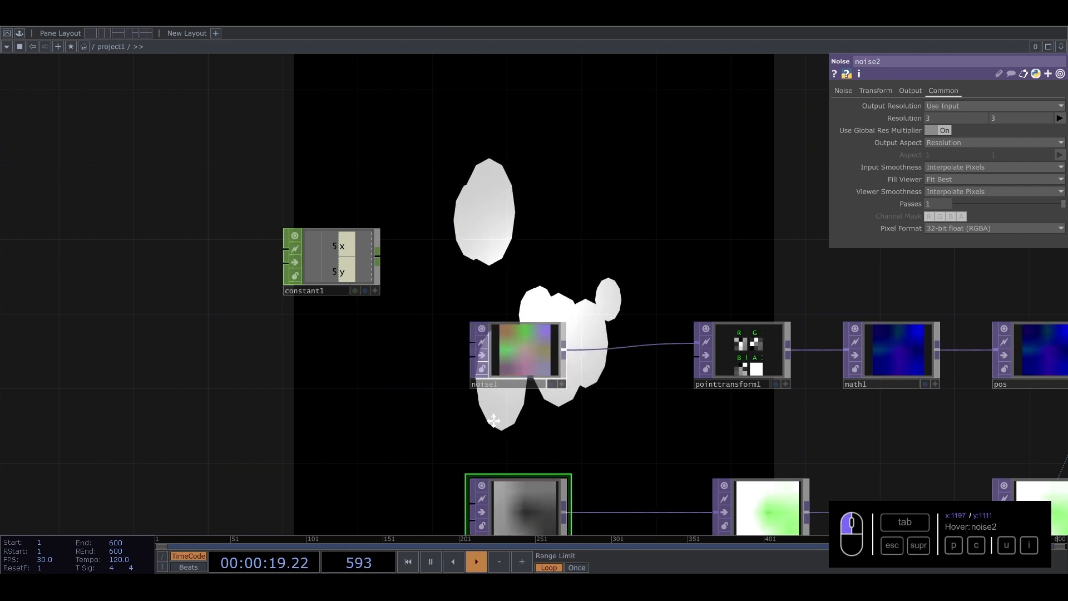
drag(494, 421, 484, 348)
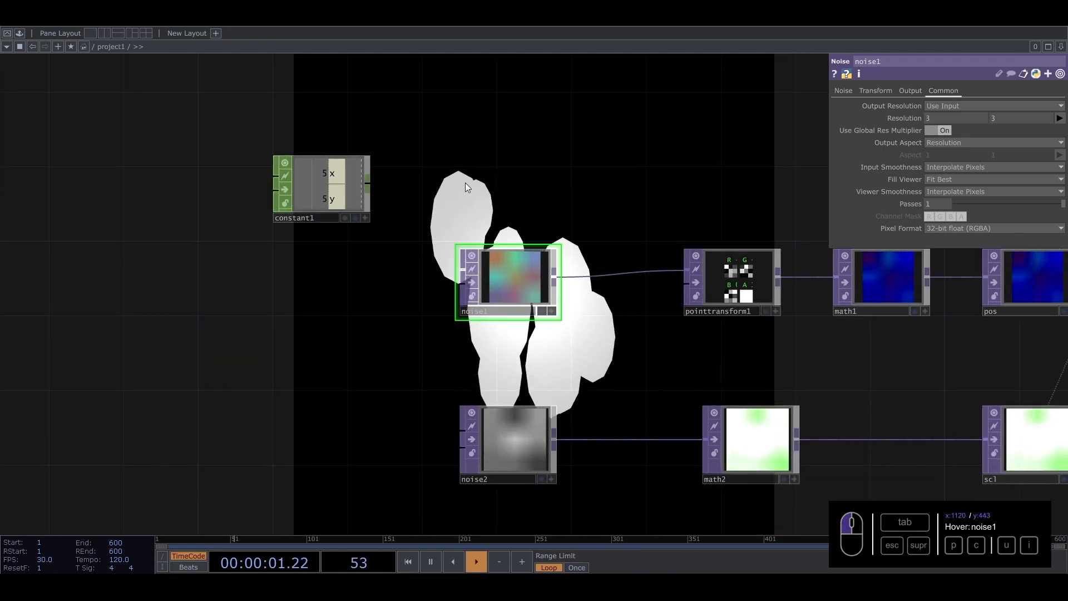
drag(468, 183, 539, 487)
drag(441, 192, 470, 260)
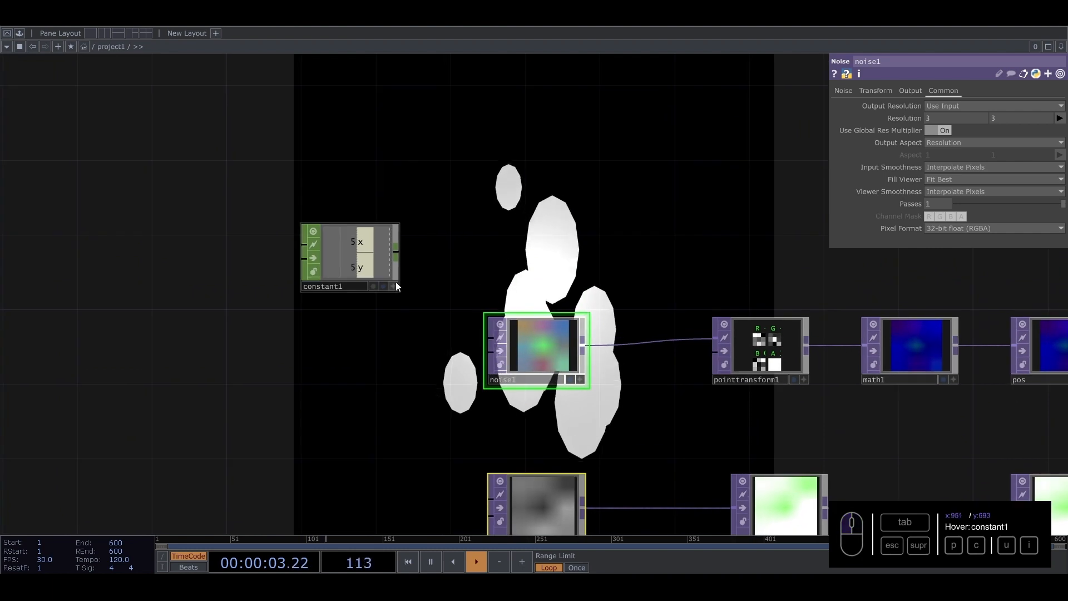
drag(845, 116, 1027, 115)
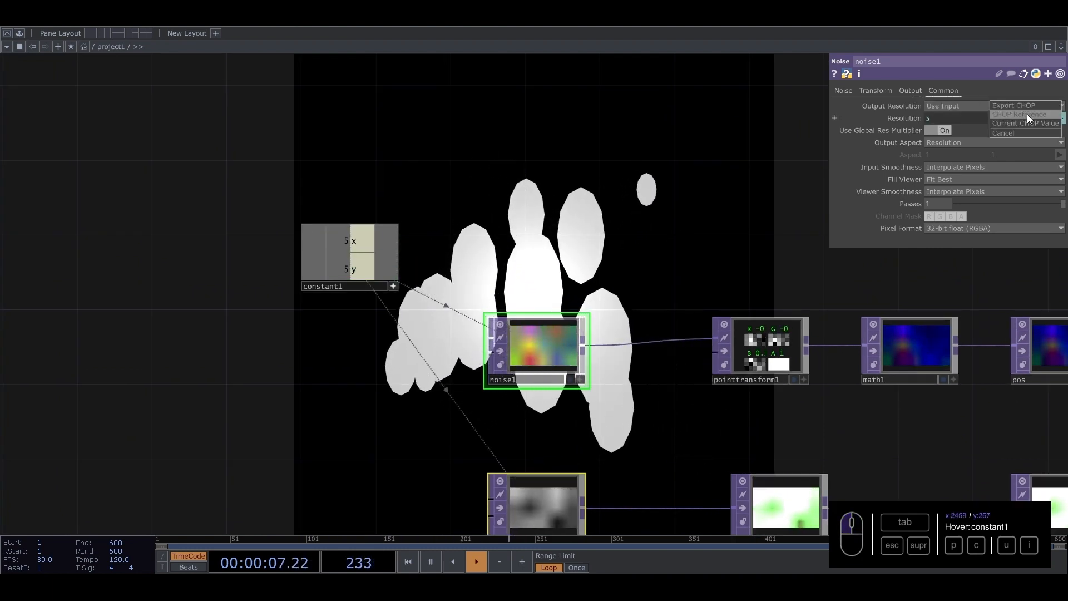
click(393, 288)
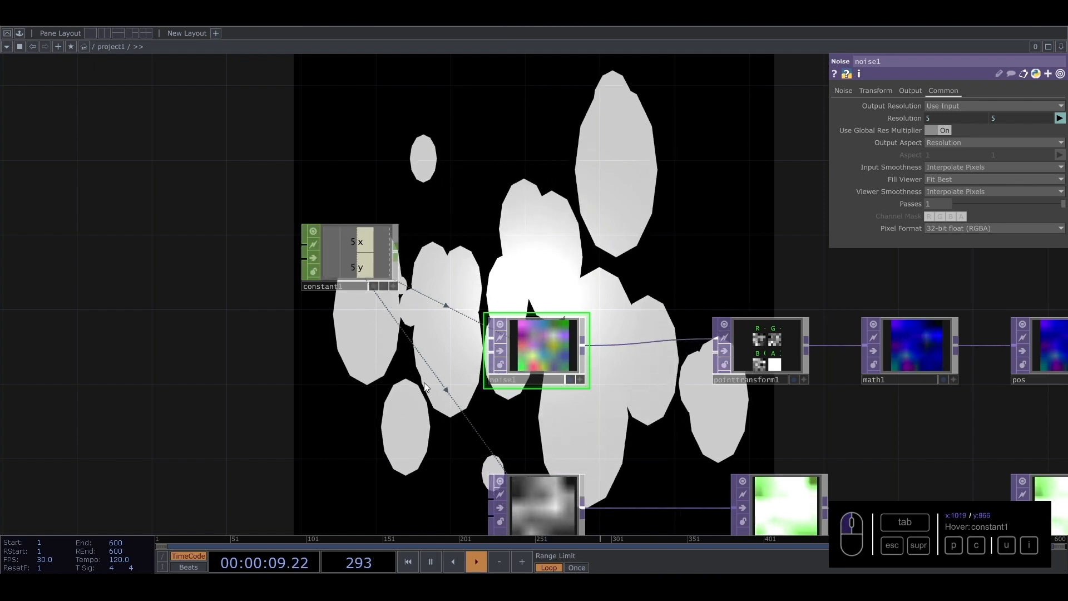
- Move back to the render chain and reactivate the bypassed blur1
drag(409, 289, 356, 182)
drag(762, 352, 326, 339)
scroll(320, 340, down, 3)
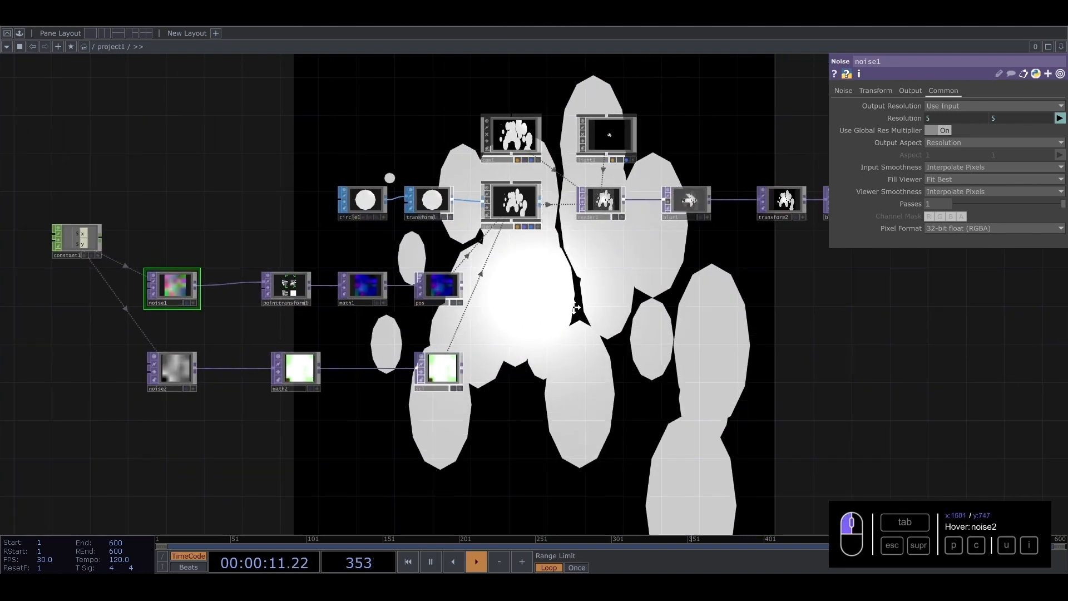
drag(681, 165, 479, 210)
scroll(480, 209, up, 3)
click(448, 282)
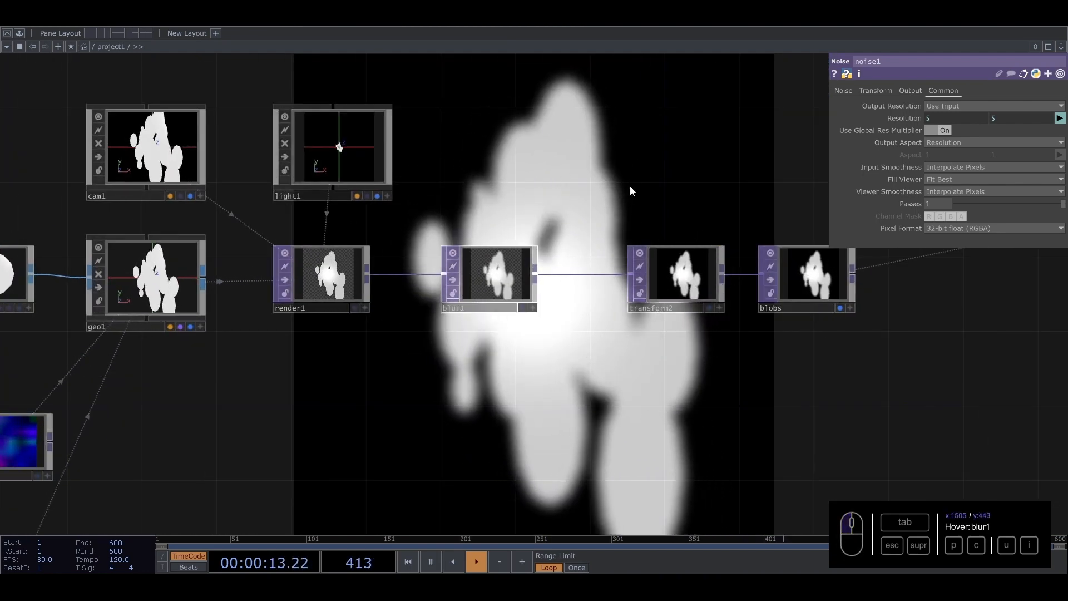
- Inspect the traced blobs in trace1 and move trace1 level with the blobs null
drag(740, 205, 301, 258)
scroll(793, 260, up, 3)
scroll(793, 261, up, 10)
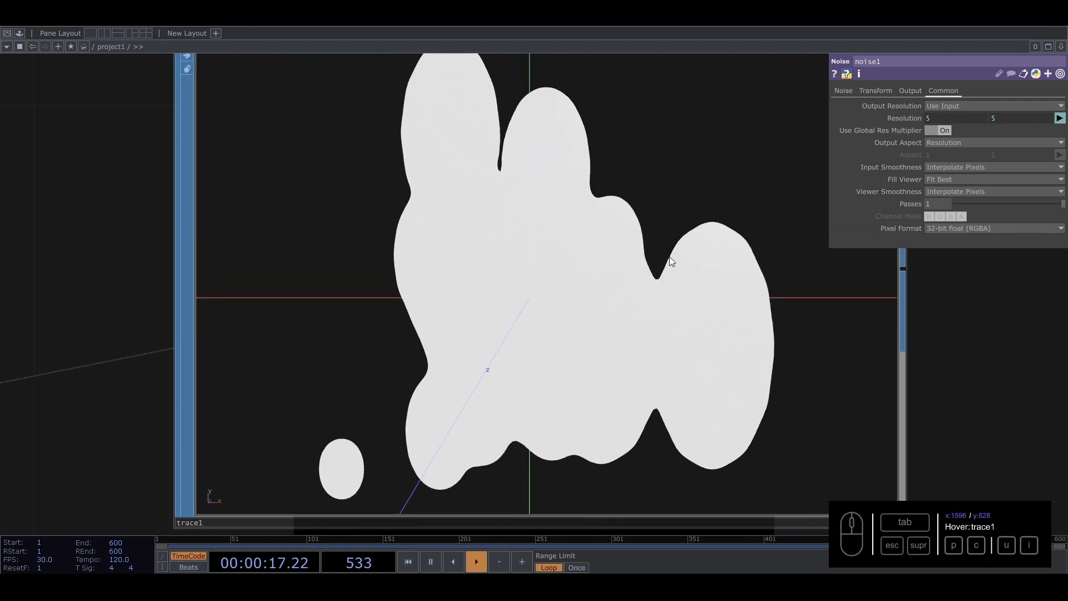
scroll(648, 272, down, 3)
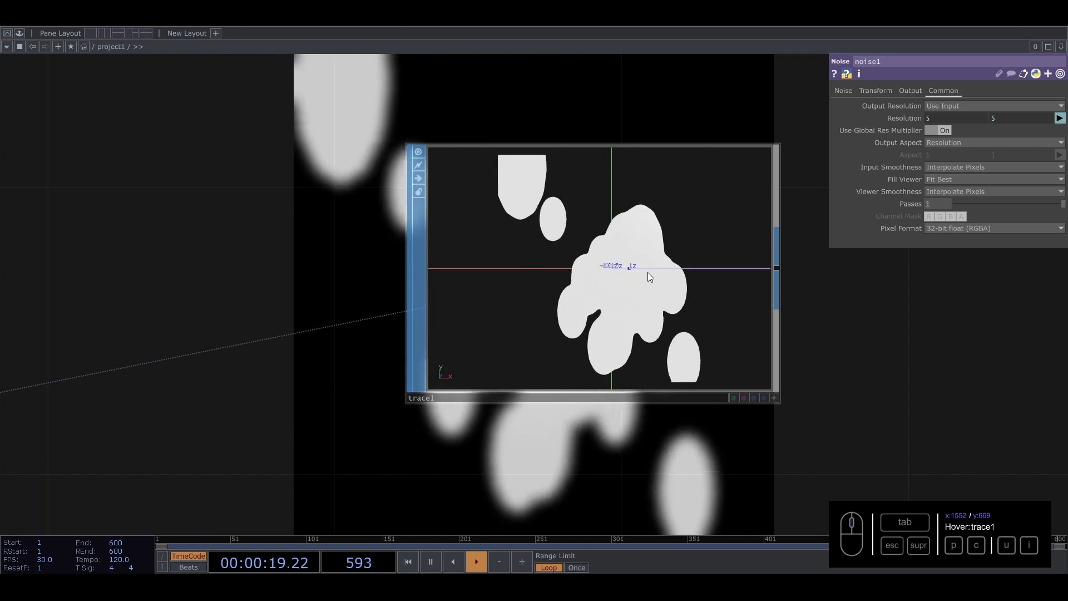
scroll(648, 272, down, 3)
scroll(649, 272, down, 5)
drag(783, 281, 723, 252)
click(335, 307)
drag(496, 338, 223, 415)
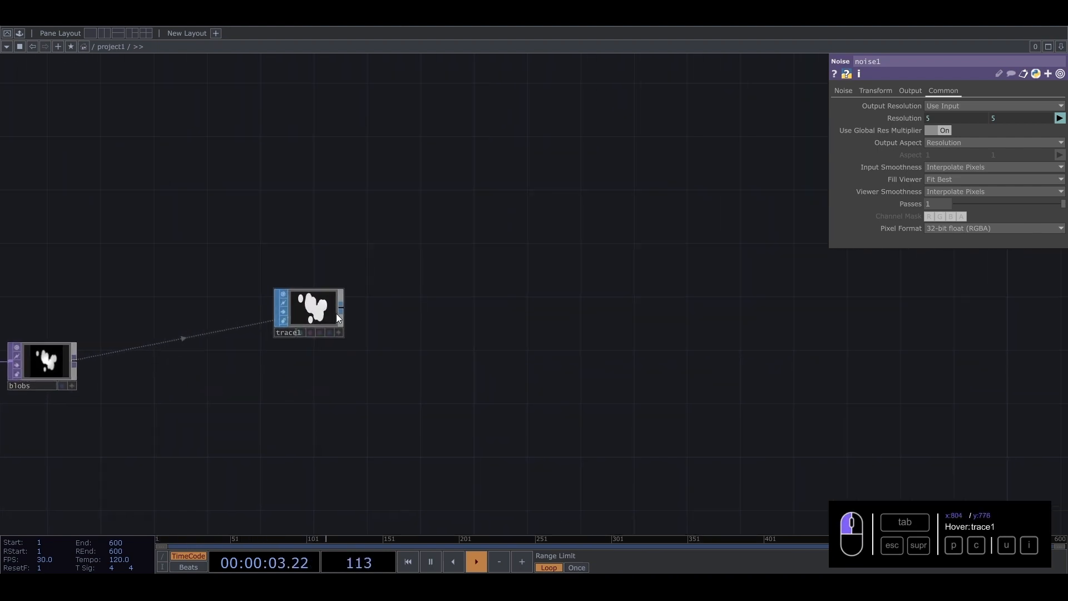
- Add a Geometry COMP after trace1, fed by trace1's output
click(341, 361)
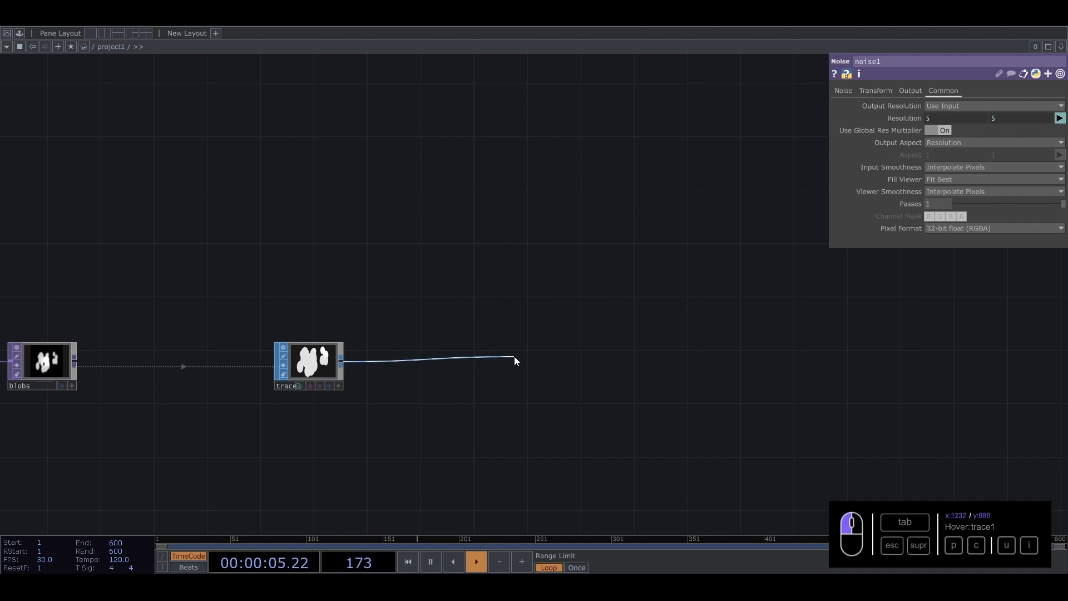
key(Tab)
text(ge)
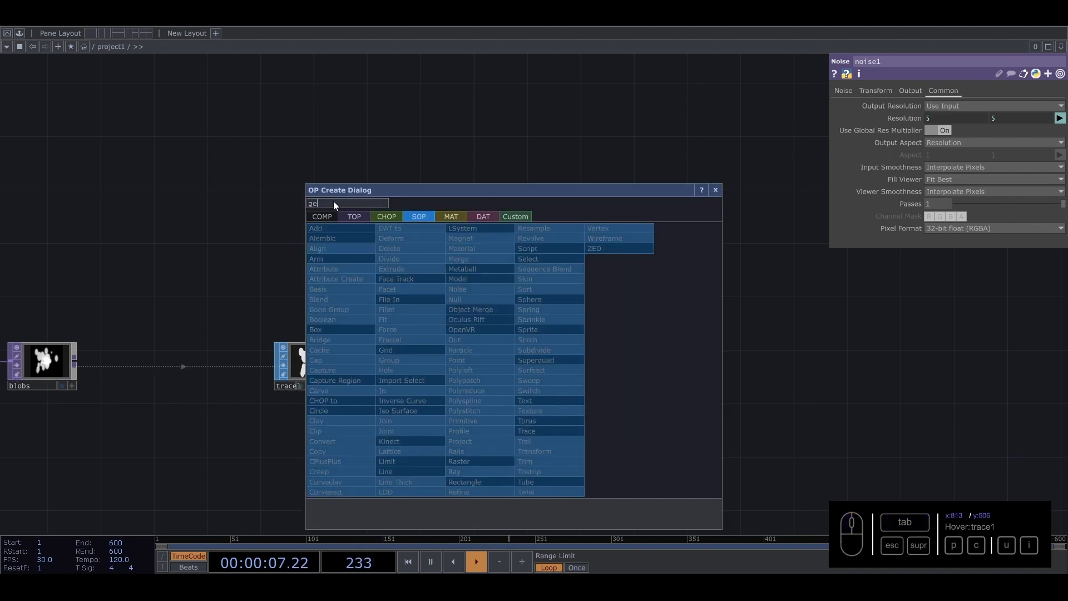
click(320, 214)
click(360, 309)
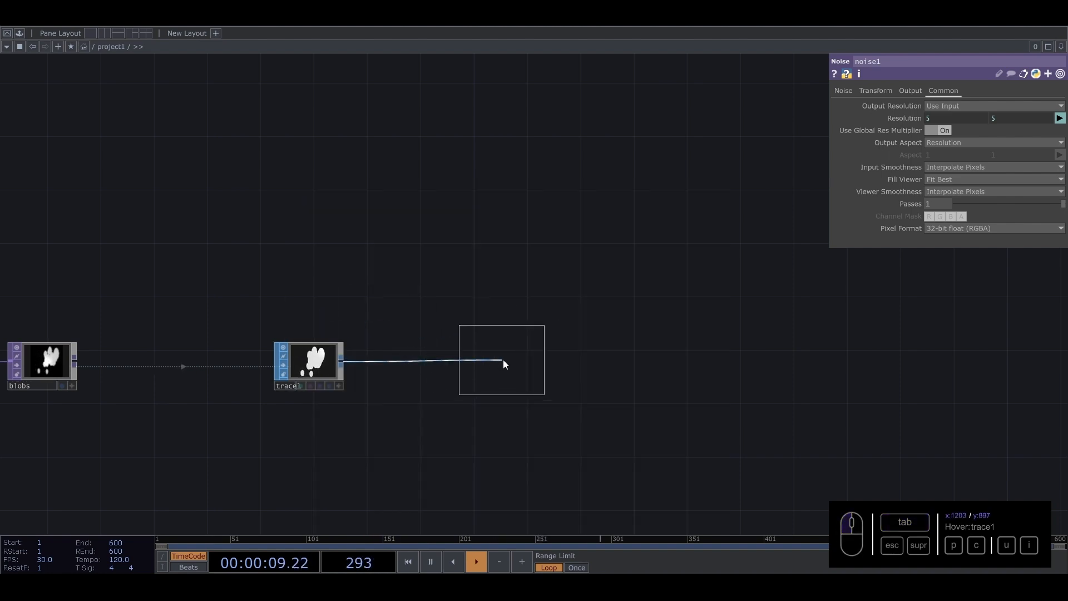
click(503, 360)
- Add a Camera COMP and place it directly above geo2
key(Tab)
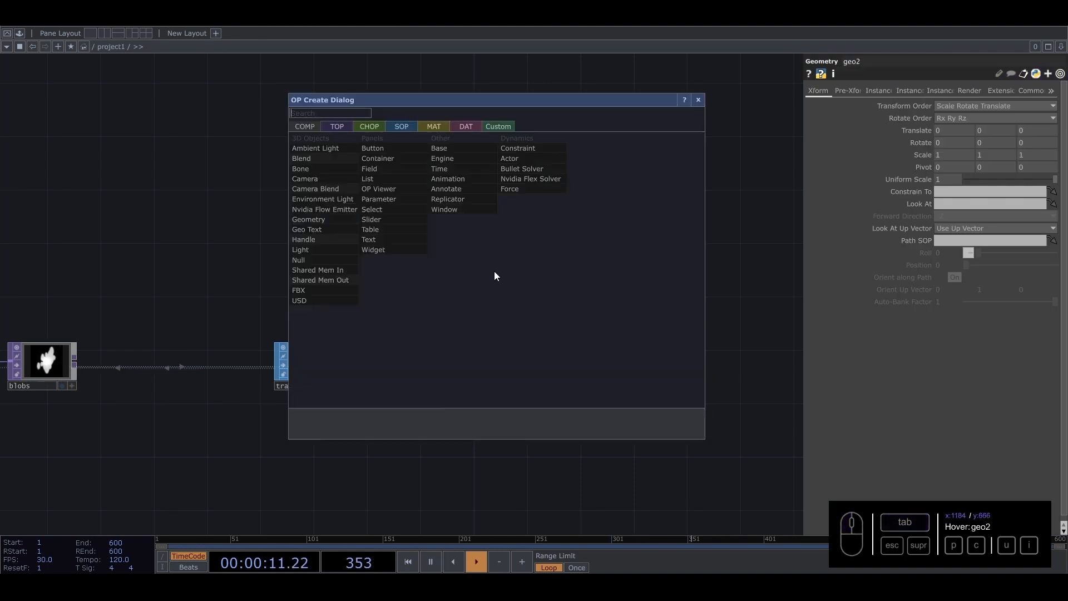
text(ca)
click(324, 178)
click(512, 282)
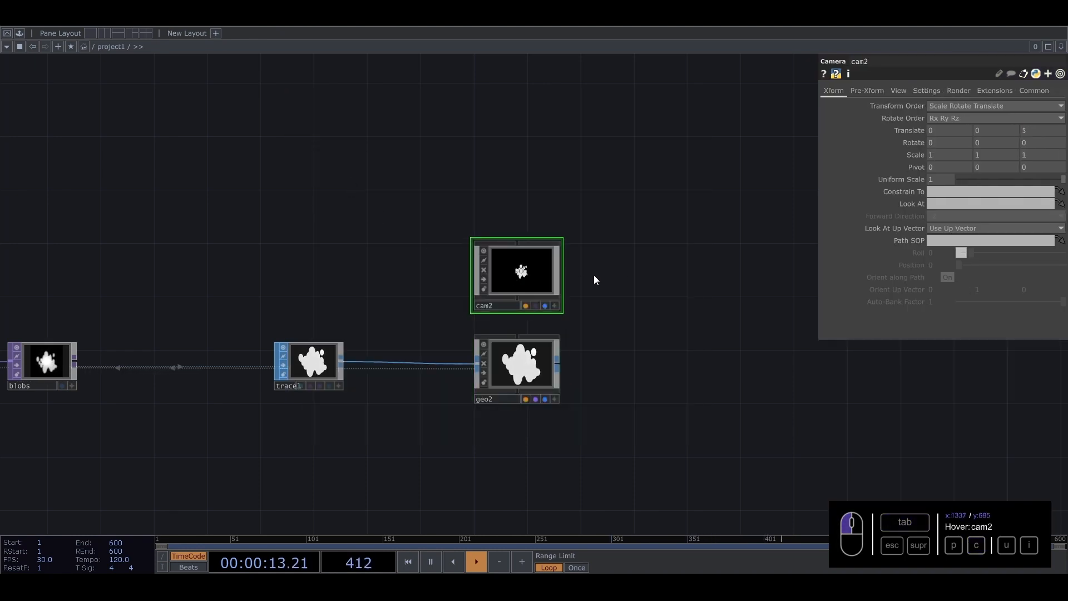
key(Tab)
text(li)
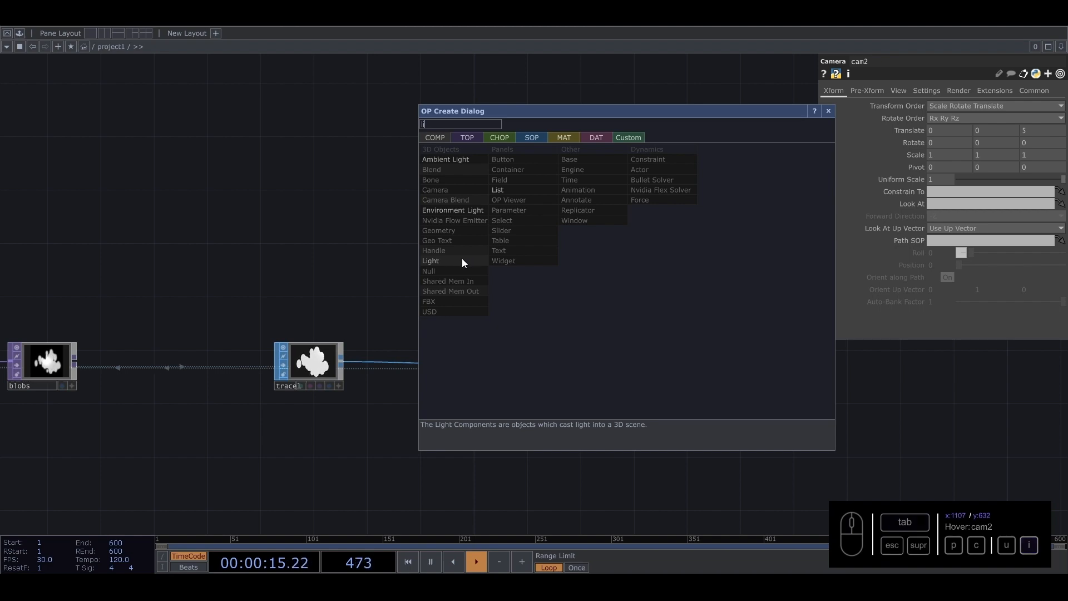
key(Escape)
drag(530, 213, 965, 211)
middle_drag(394, 257, 251, 270)
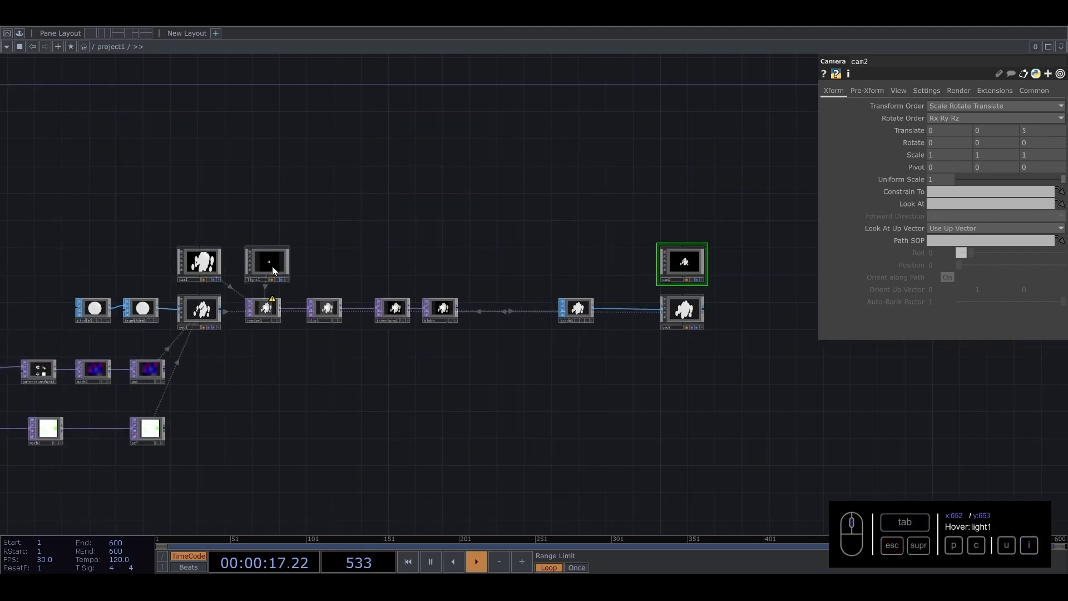
drag(731, 272, 591, 274)
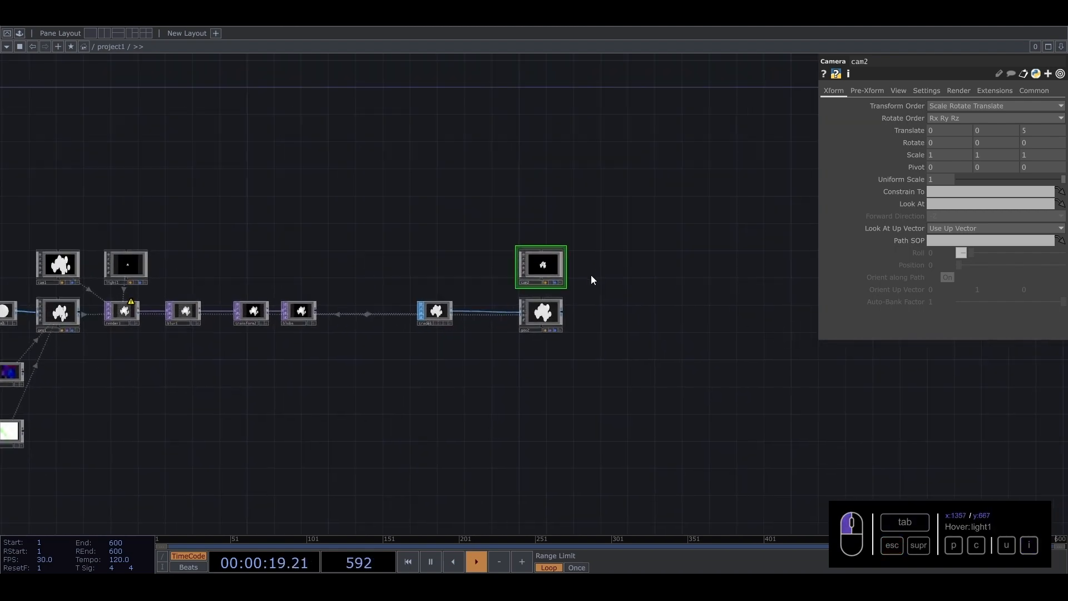
- Add a Light COMP and place it beside cam2
scroll(599, 274, up, 5)
key(Tab)
text(li)
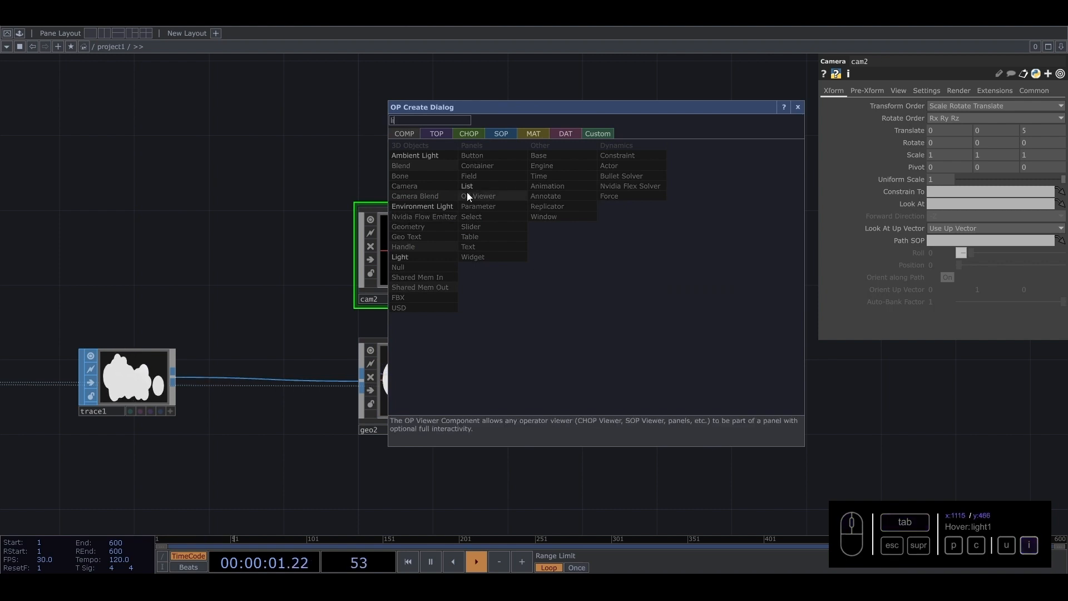
click(422, 259)
click(567, 258)
- Add a Render TOP below light2, next to geo2
key(Tab)
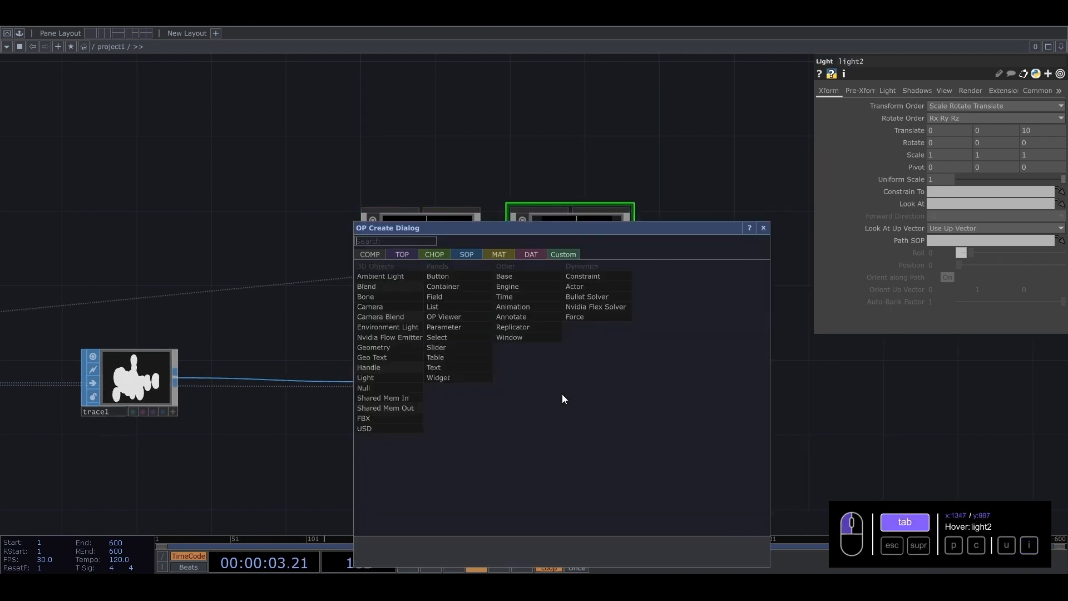
text(re)
click(396, 255)
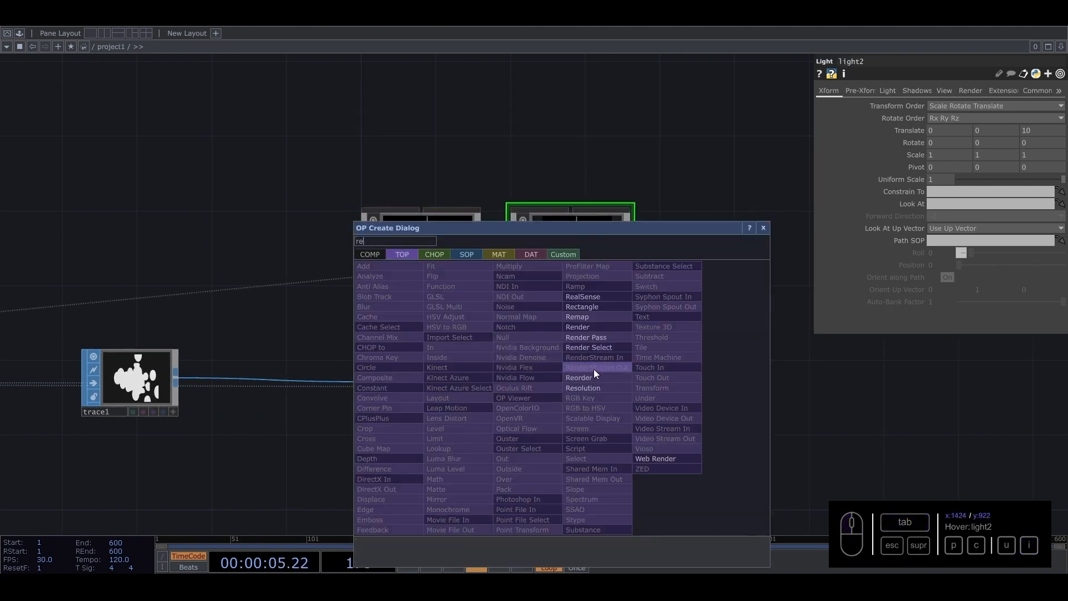
click(592, 327)
click(578, 383)
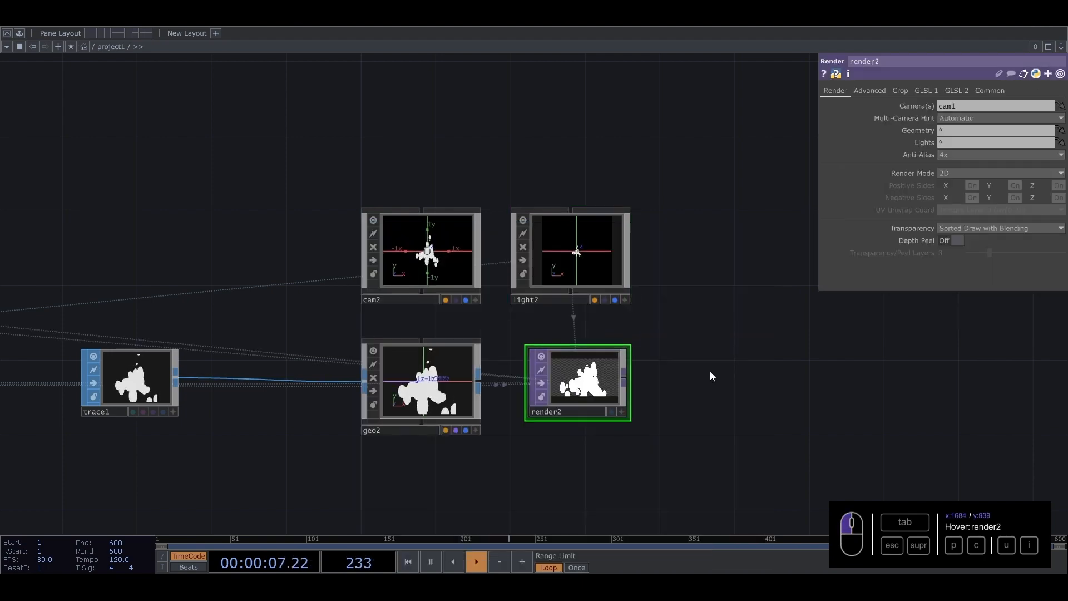
- Connect a new Transform TOP to render2's output and place it further along the chain
drag(655, 391, 482, 361)
click(649, 347)
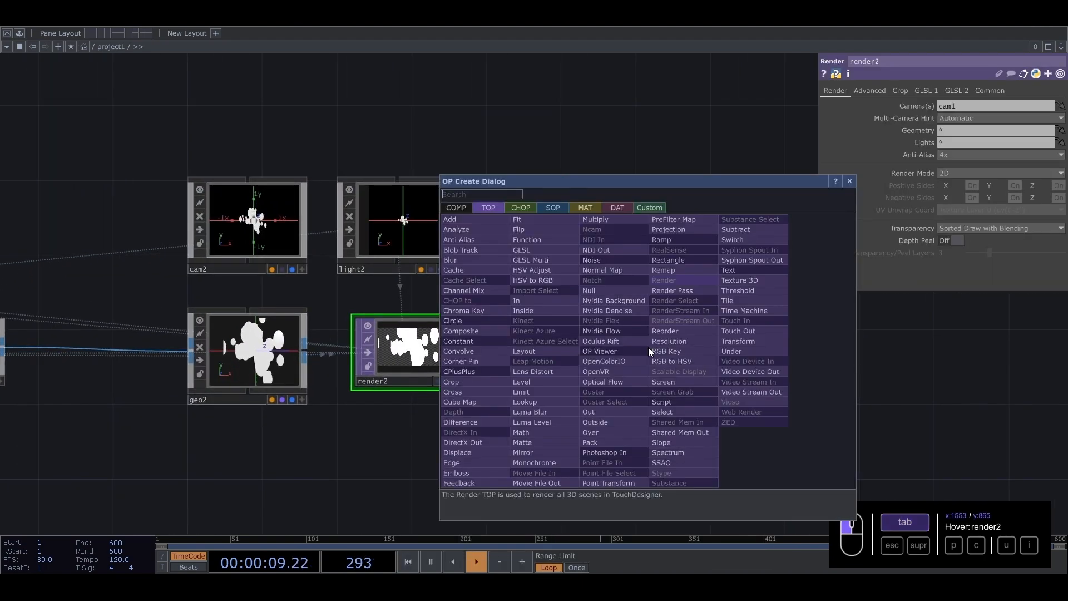
click(753, 339)
click(645, 355)
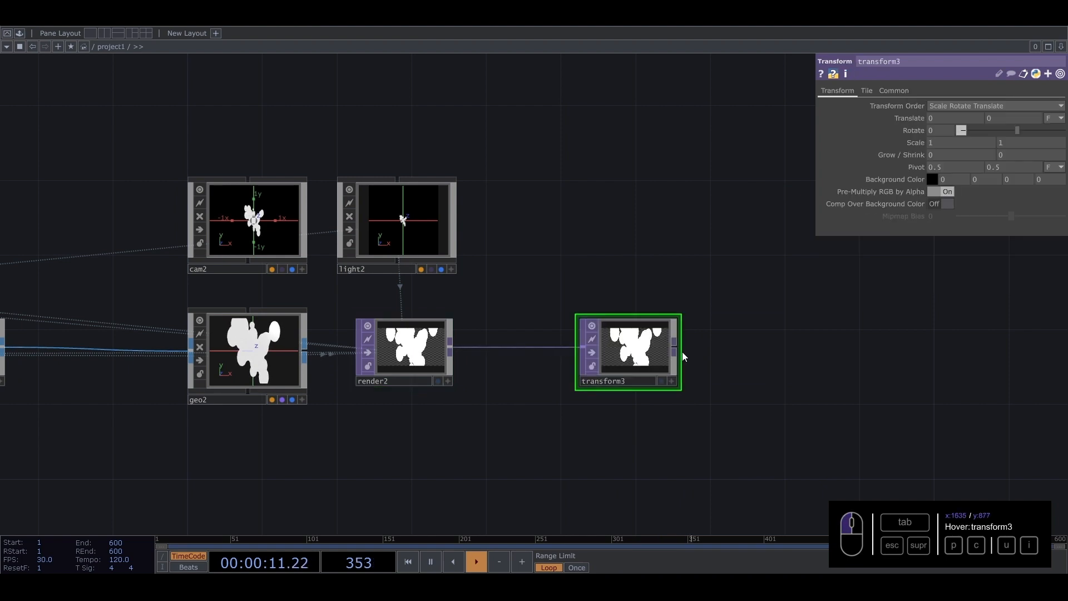
- Append a Null TOP to transform3, show it in the network background and rename it out
click(774, 341)
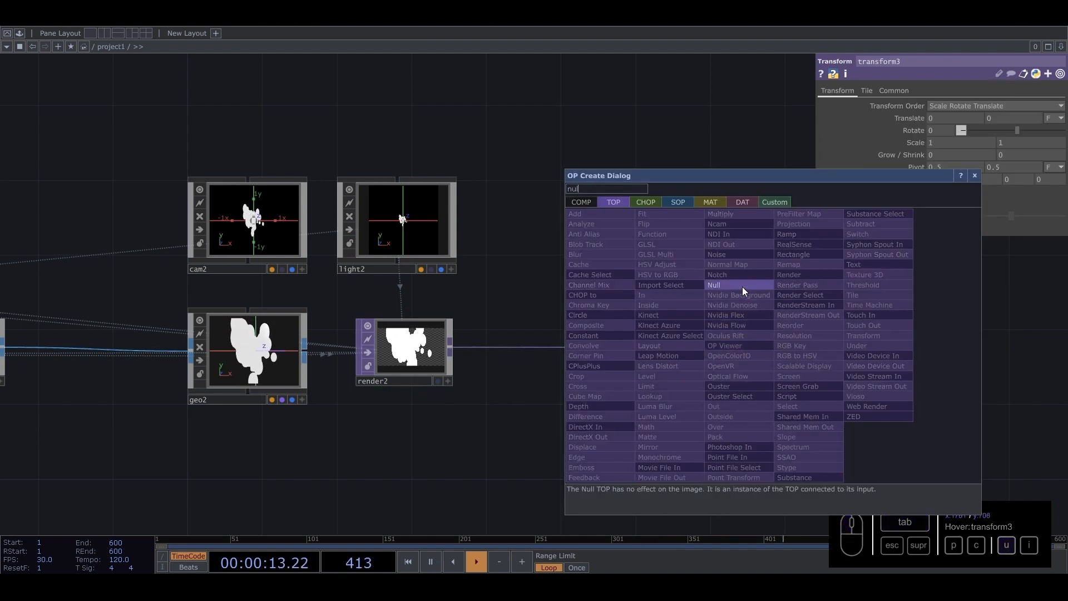
click(743, 287)
click(785, 355)
click(810, 382)
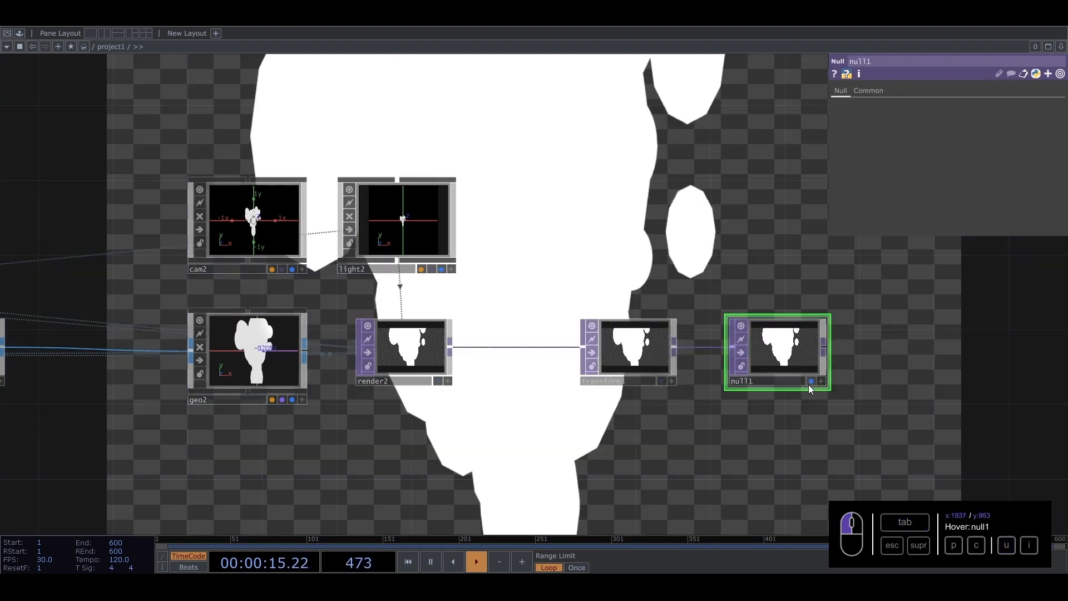
click(743, 381)
text(out)
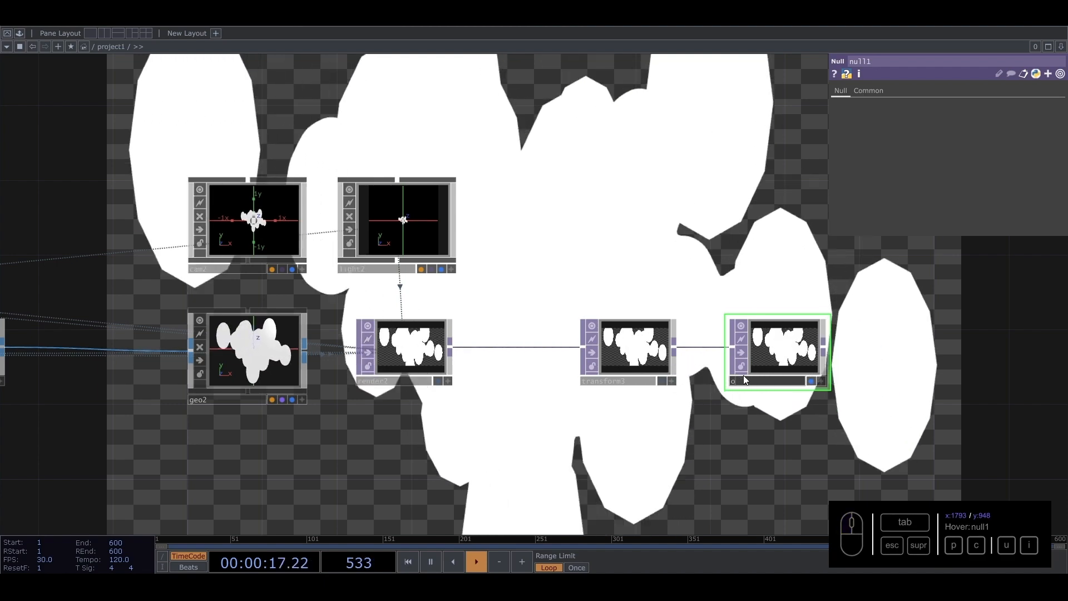
key(Return)
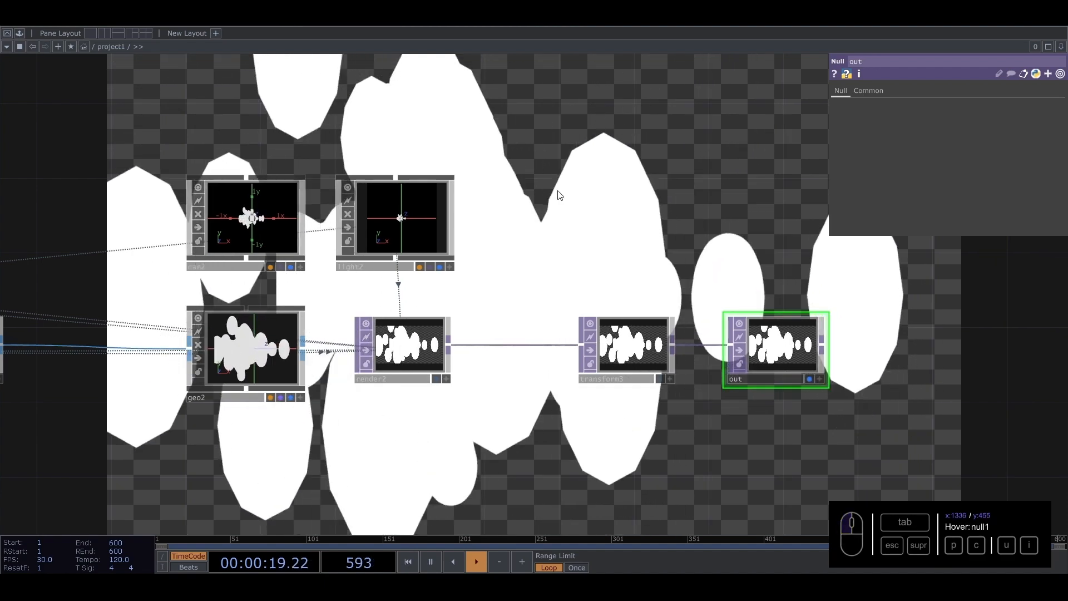
- Set render2's resolution to 1280 by 1280
drag(556, 192, 608, 195)
drag(512, 292, 523, 279)
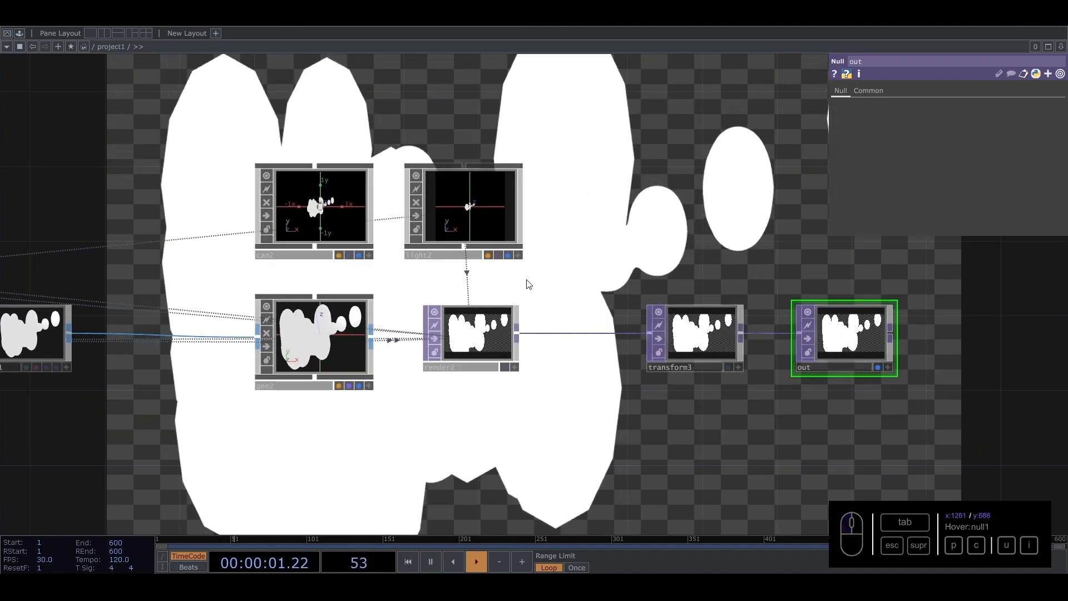
click(477, 332)
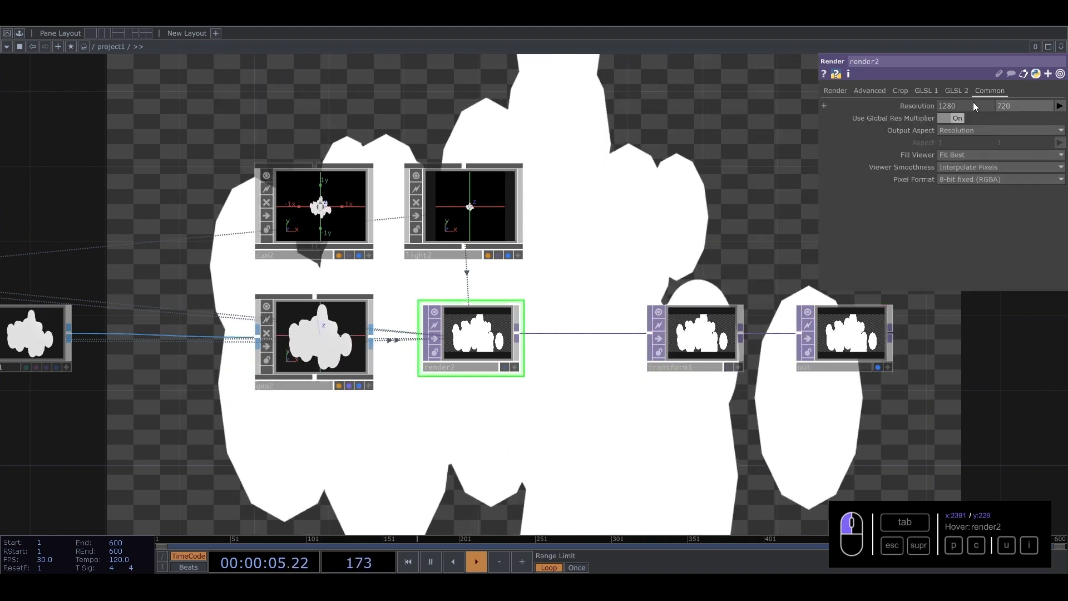
drag(1012, 106, 942, 92)
text(1280)
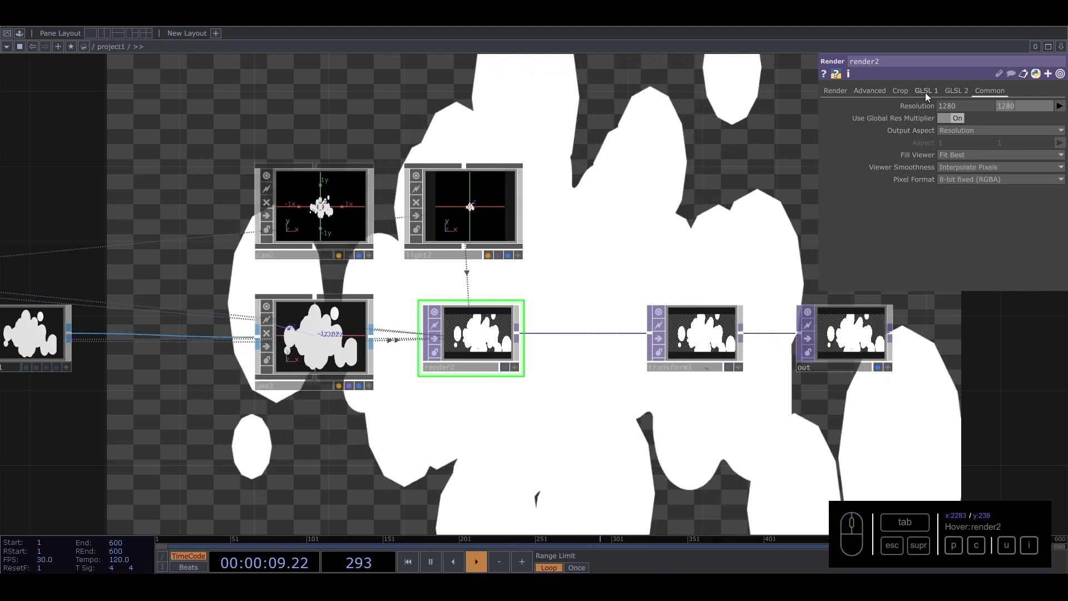
click(682, 190)
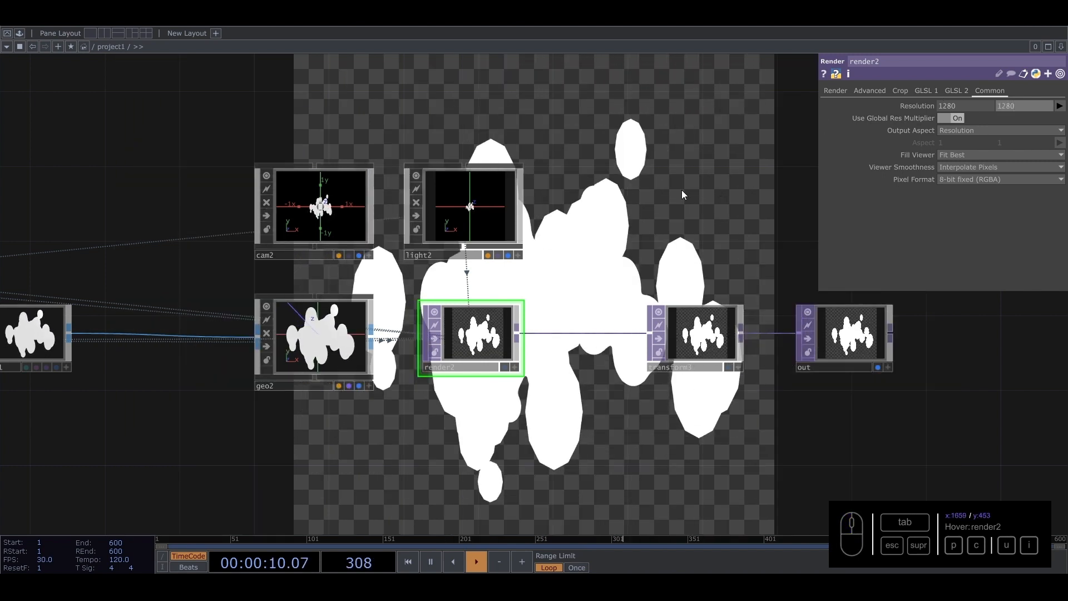
- Give transform3 an opaque black background with alpha 1 and turn on Comp Over Background Color
click(715, 341)
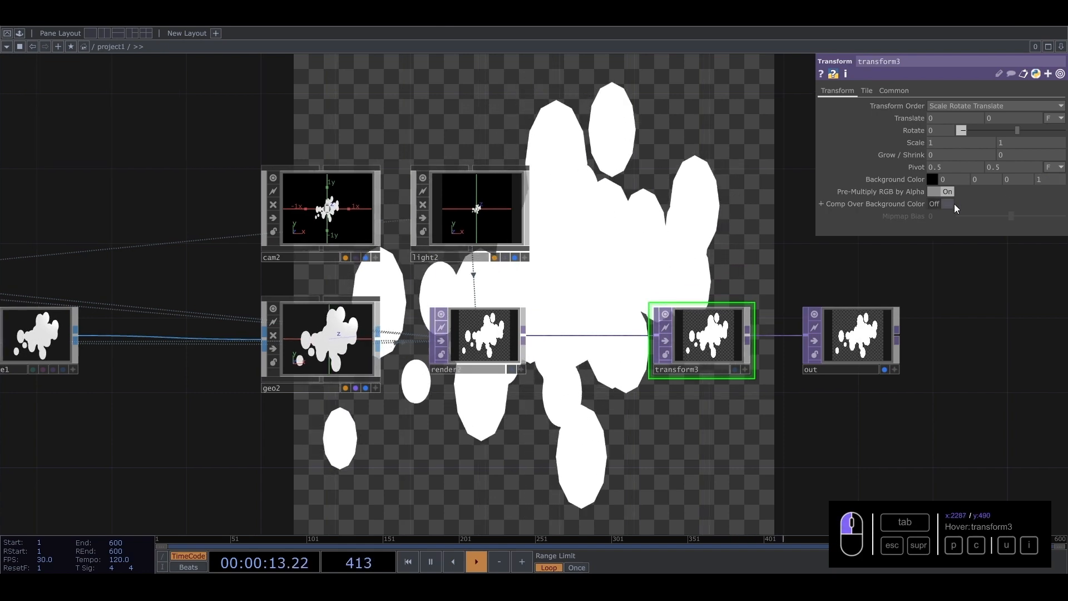
click(950, 204)
- Compare the blob shapes in trace1, geo2, transform3 and render2 to find where their edges differ
drag(204, 257, 462, 236)
middle_drag(275, 331, 363, 320)
scroll(363, 320, up, 3)
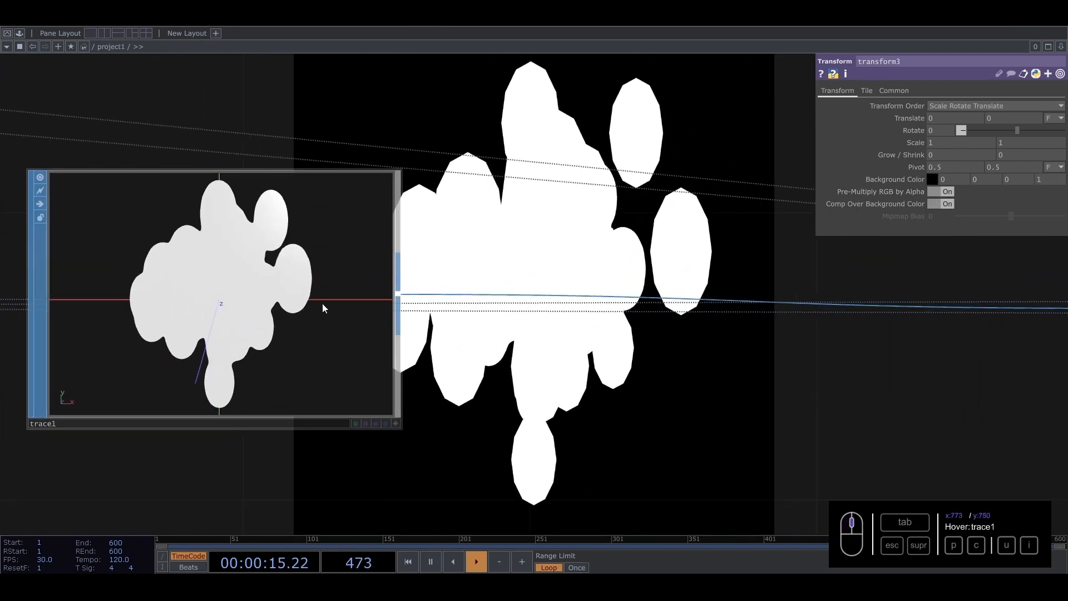
scroll(334, 353, down, 5)
scroll(445, 287, up, 6)
scroll(456, 283, down, 5)
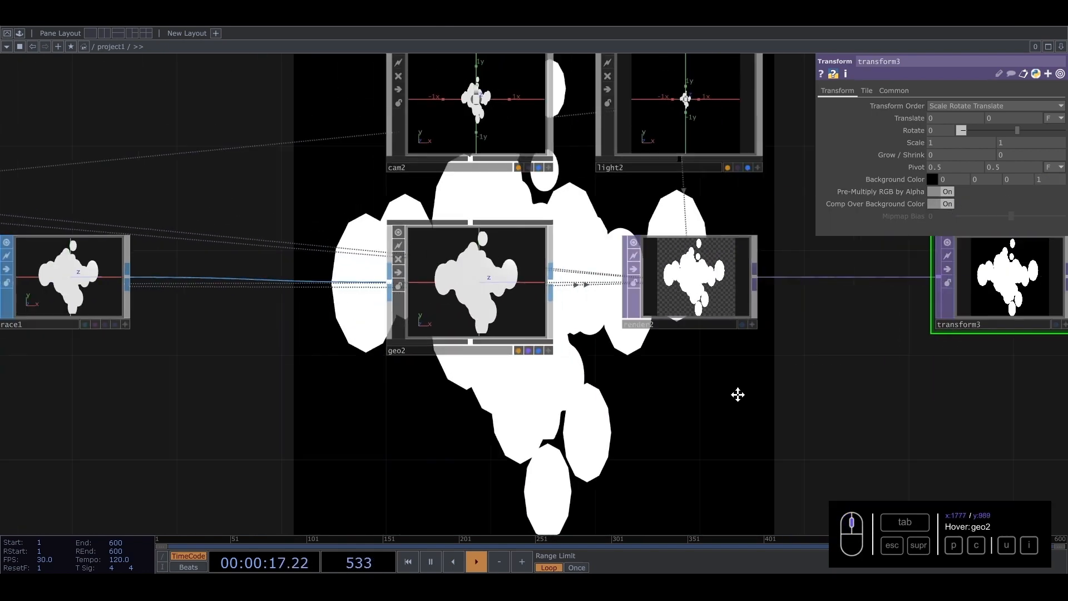
drag(736, 394, 475, 391)
scroll(794, 293, up, 6)
scroll(771, 290, down, 5)
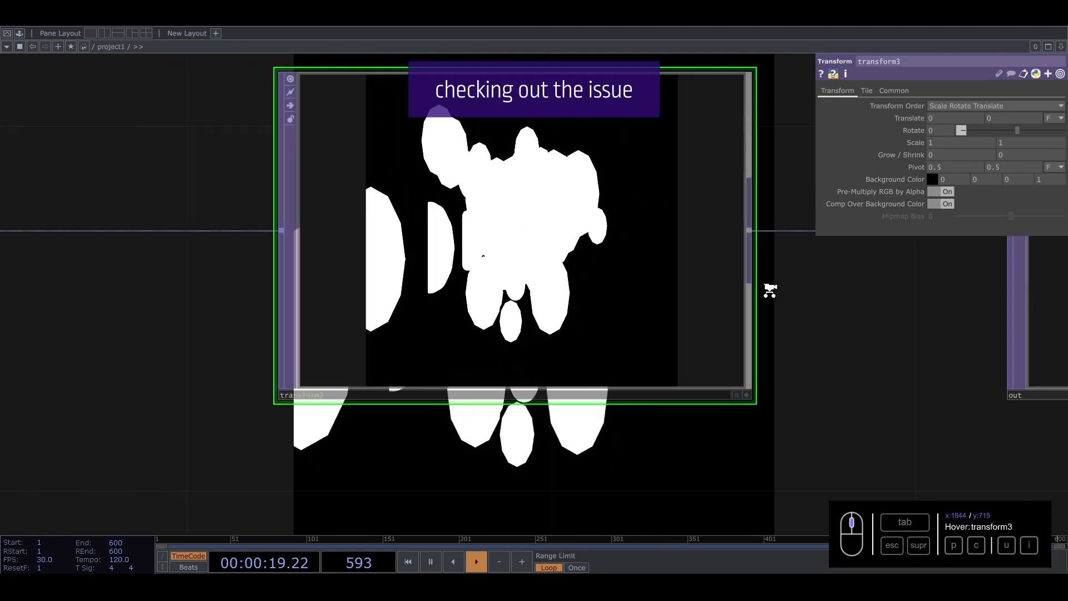
scroll(395, 275, up, 5)
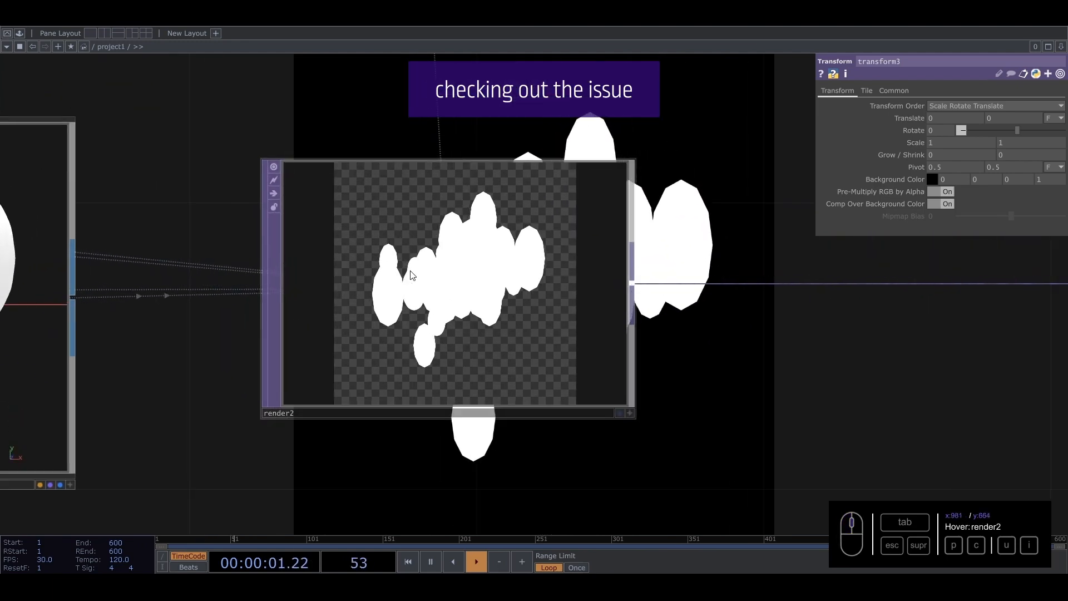
- Set render2's geometry to geo2, its lights to light2 and its camera to cam2
click(411, 274)
scroll(412, 275, down, 5)
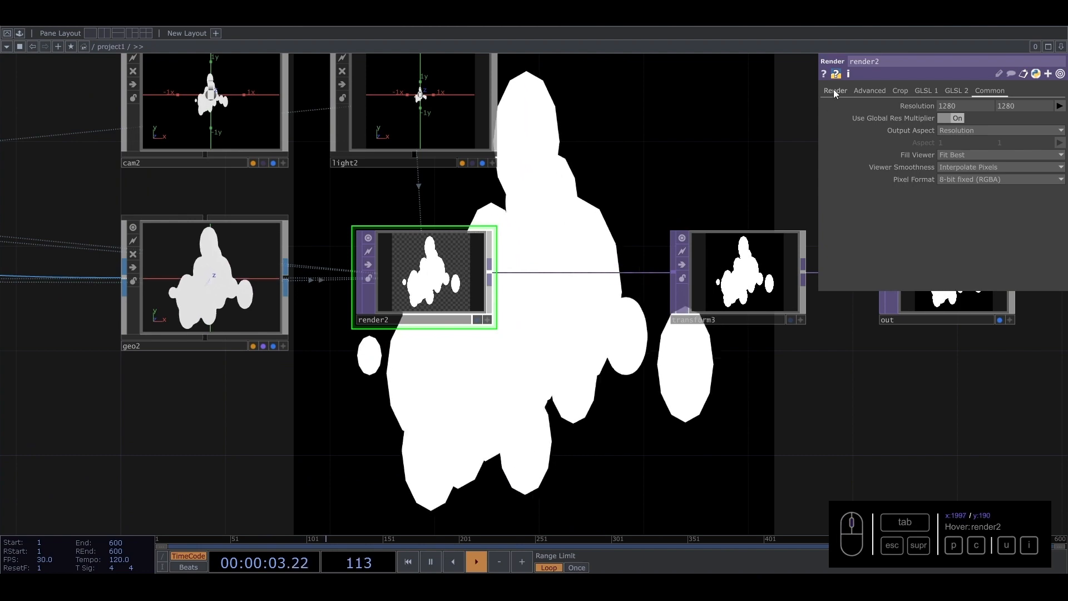
drag(667, 84, 665, 127)
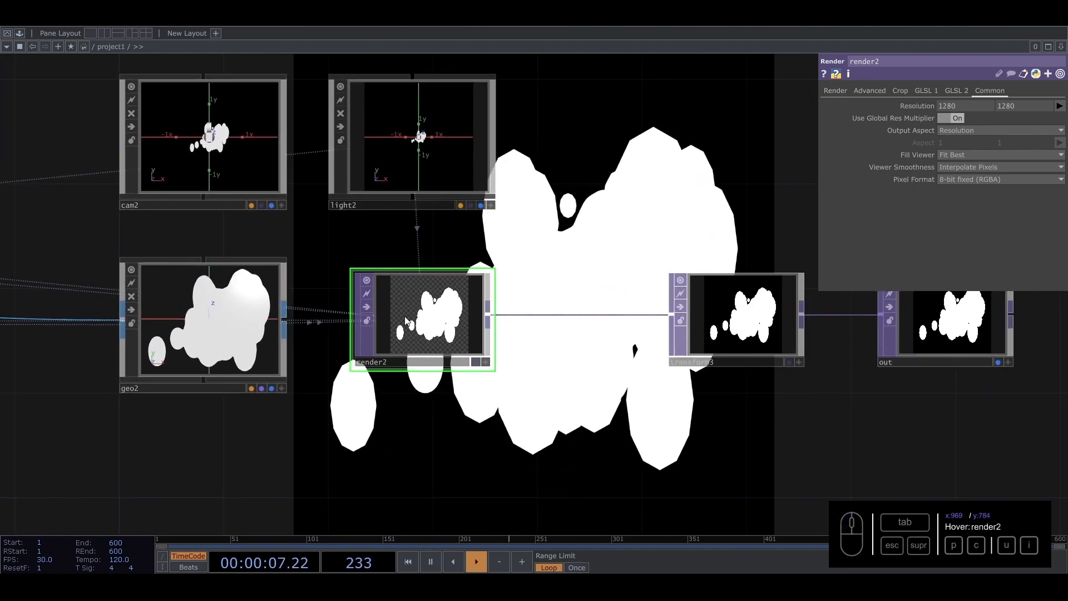
click(830, 88)
drag(685, 210, 797, 259)
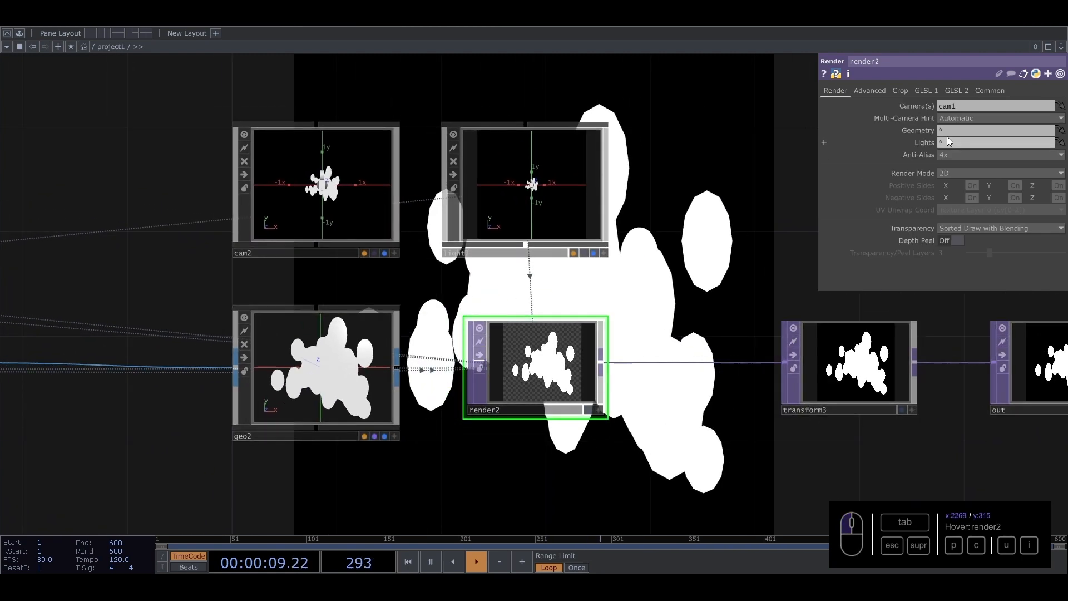
text(o2)
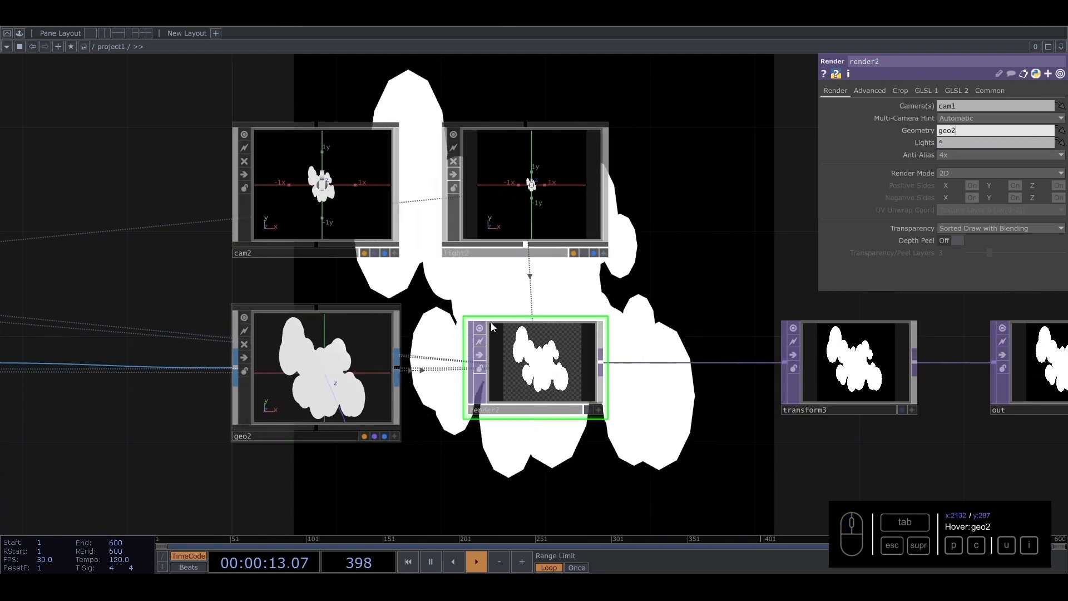
click(957, 142)
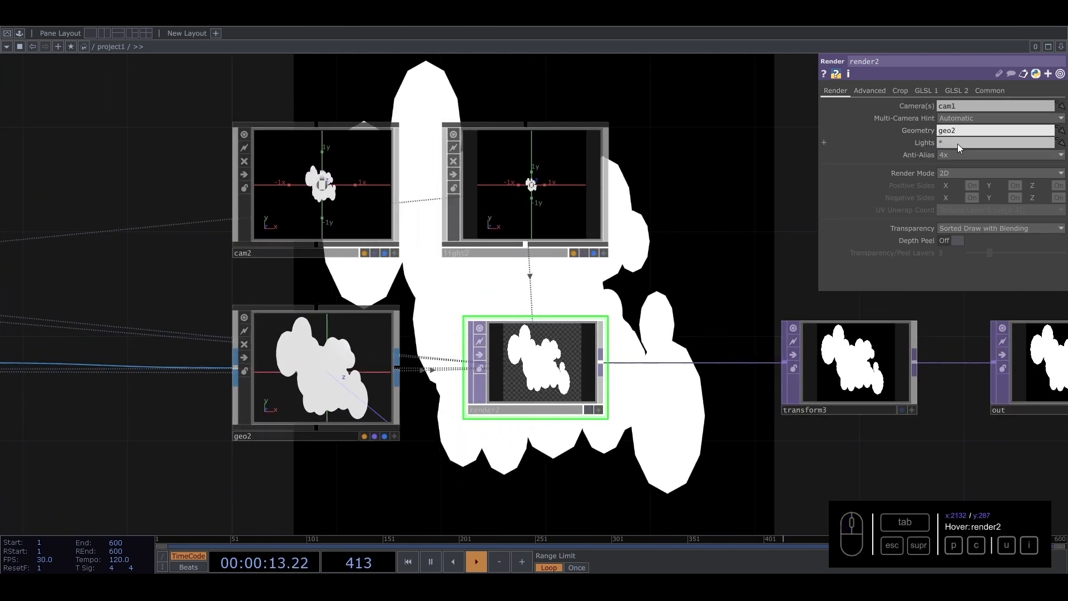
text(light2)
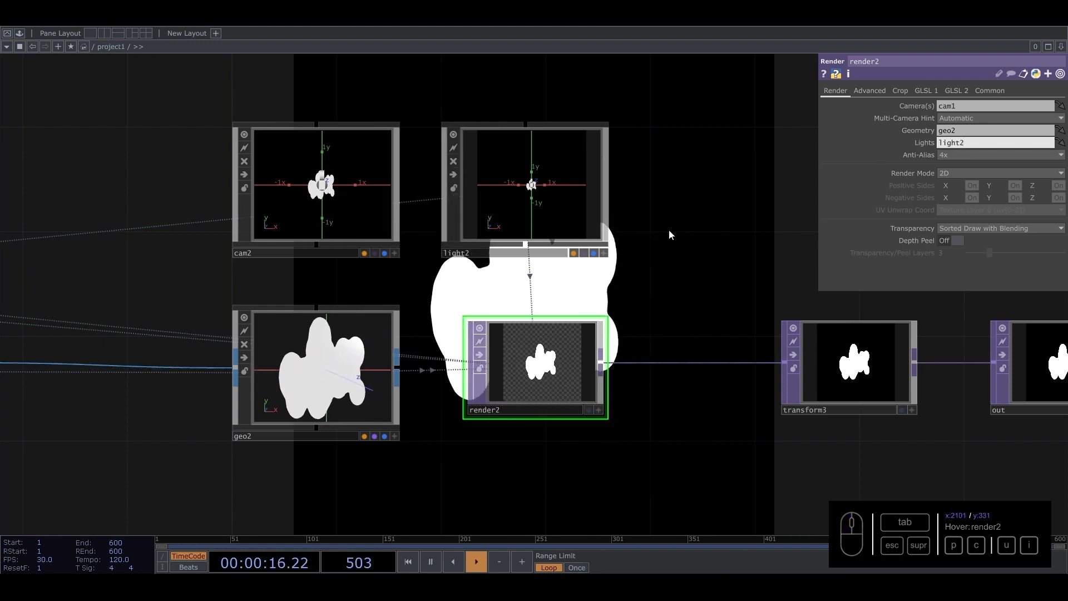
click(984, 100)
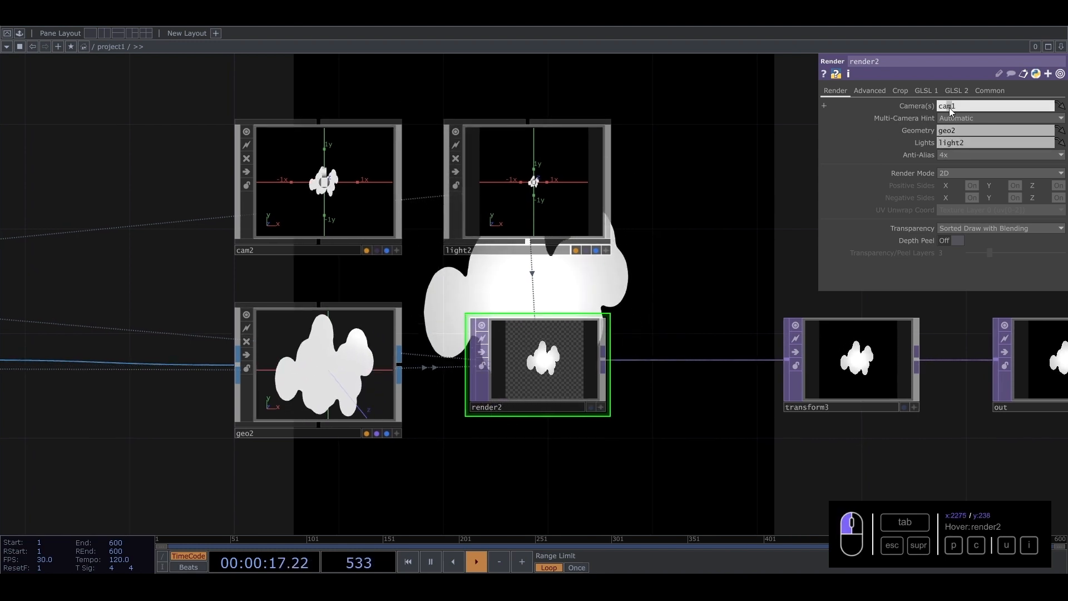
drag(959, 101, 953, 105)
text(2)
scroll(632, 306, down, 4)
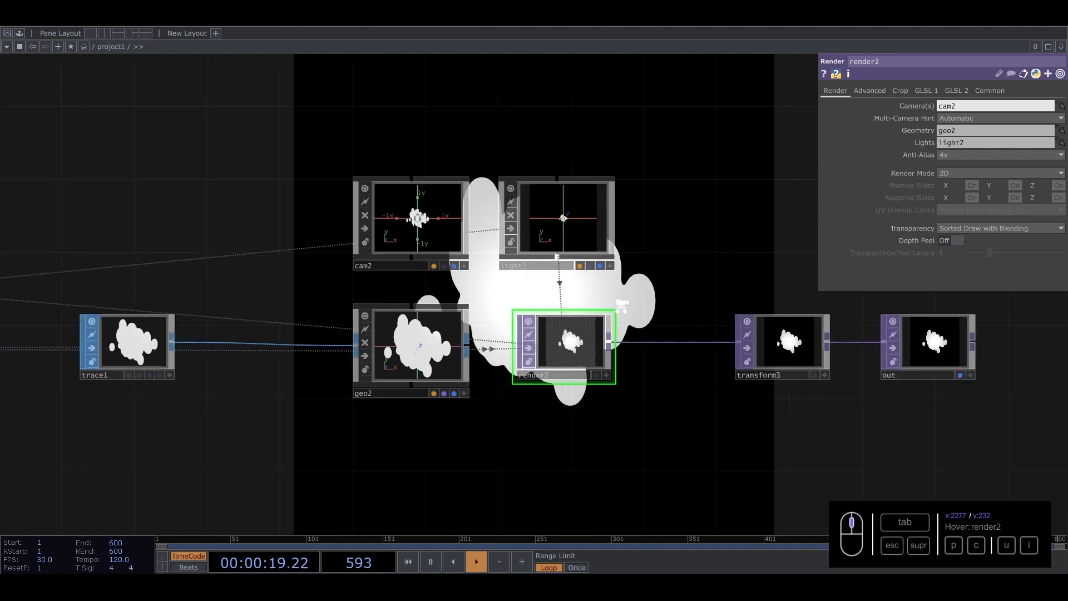
- Restrict render1 to the geometry geo1 and the light light1
drag(93, 172, 745, 189)
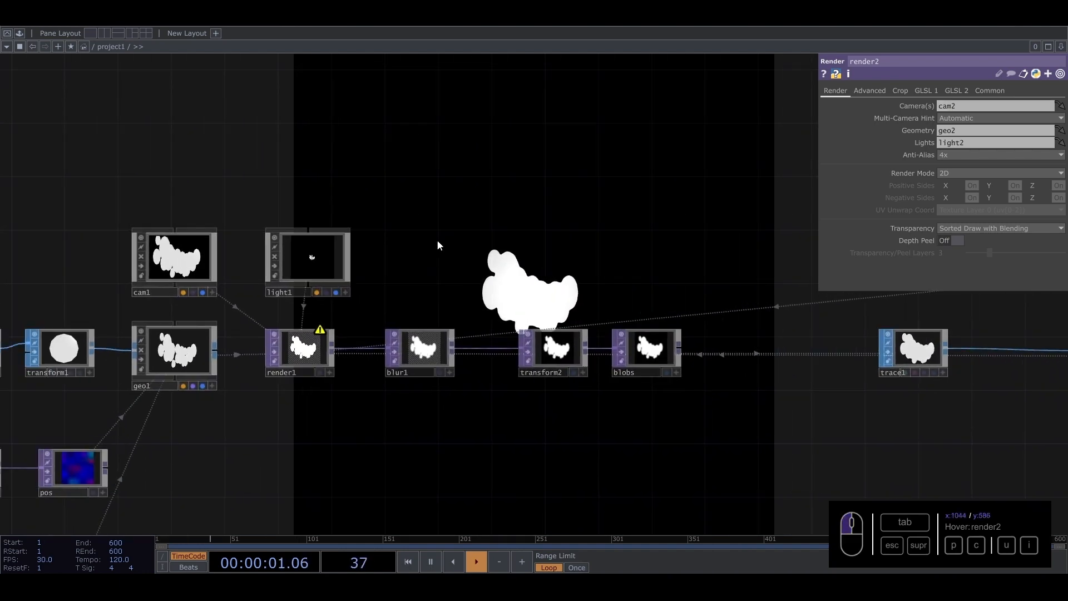
click(303, 349)
drag(549, 231, 699, 234)
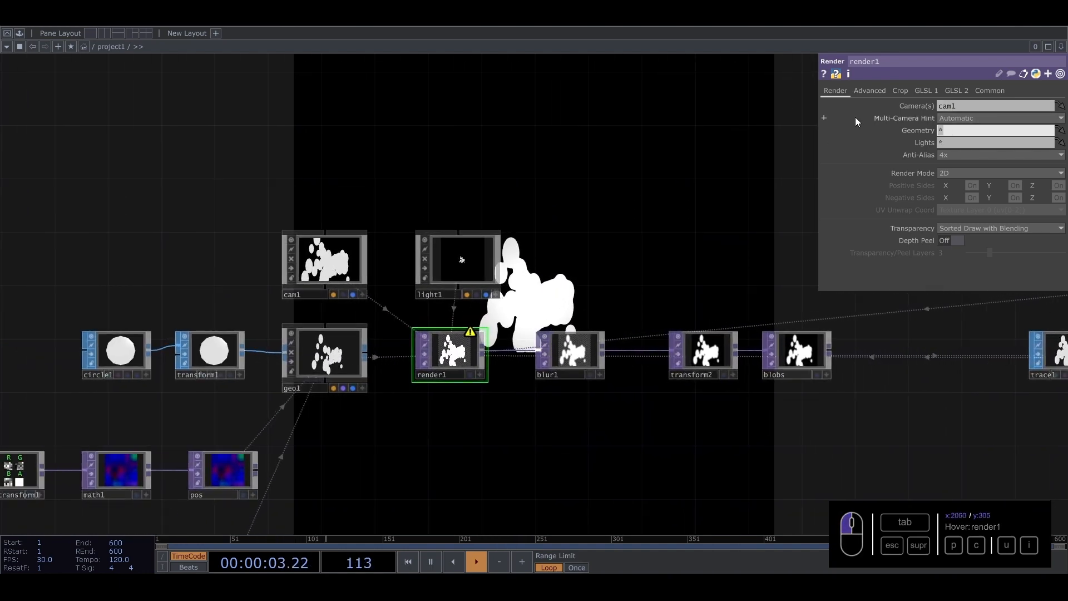
text(geo1)
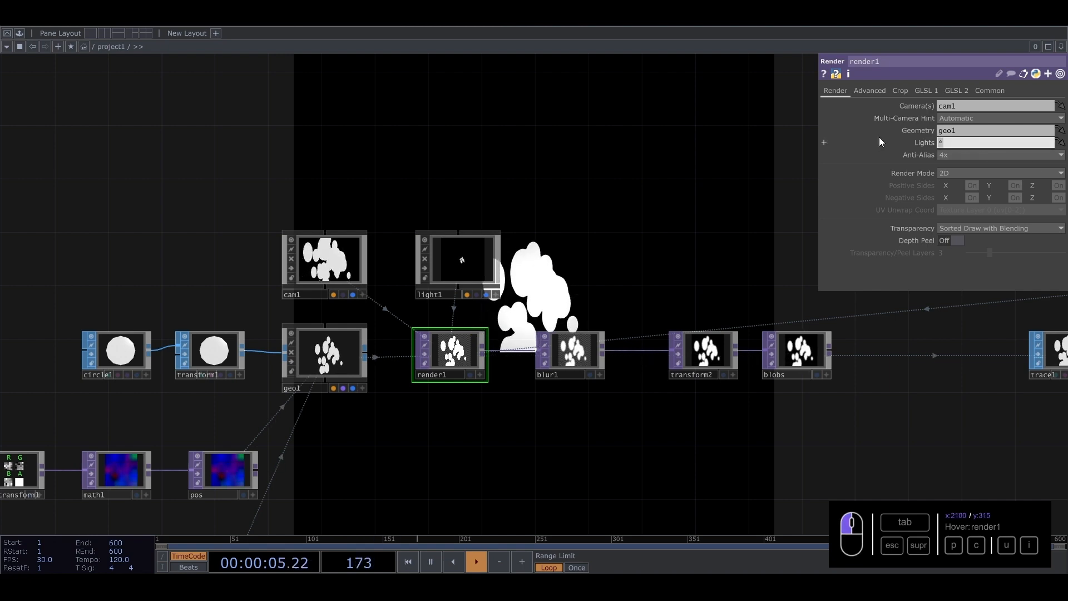
text(ligh)
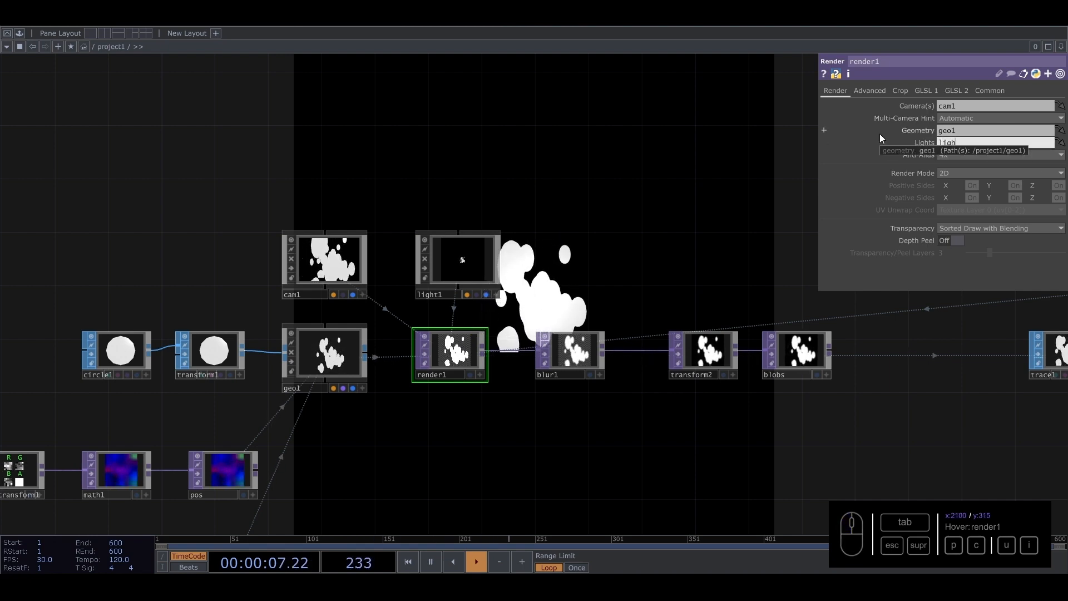
text(t1)
key(Return)
- Set cam2's Z translation to 1 to bring the camera closer to the traced blobs
middle_drag(622, 246, 527, 238)
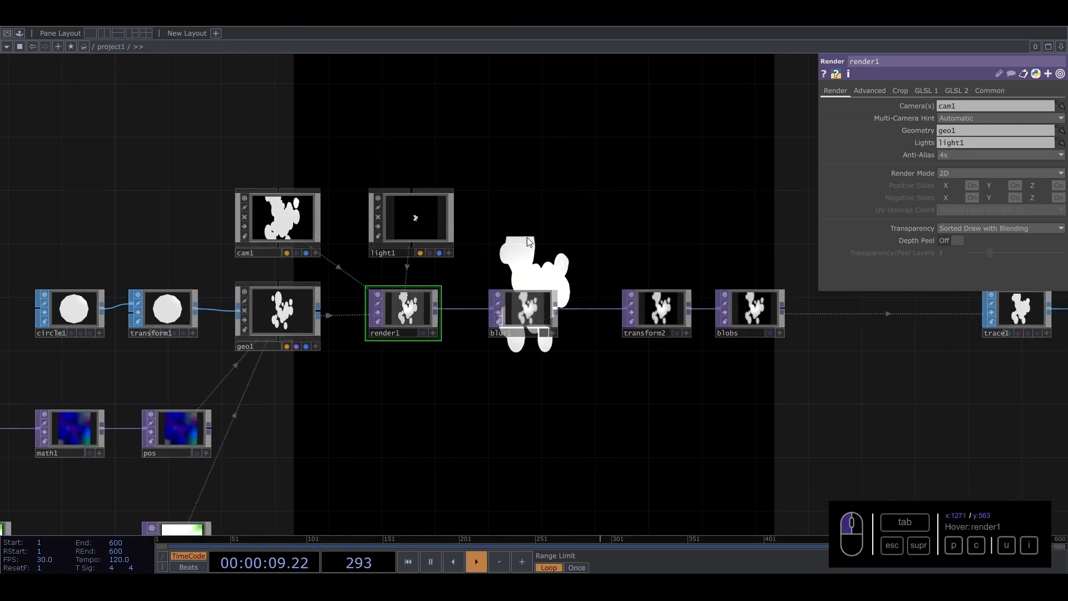
drag(526, 237, 139, 212)
drag(790, 192, 300, 199)
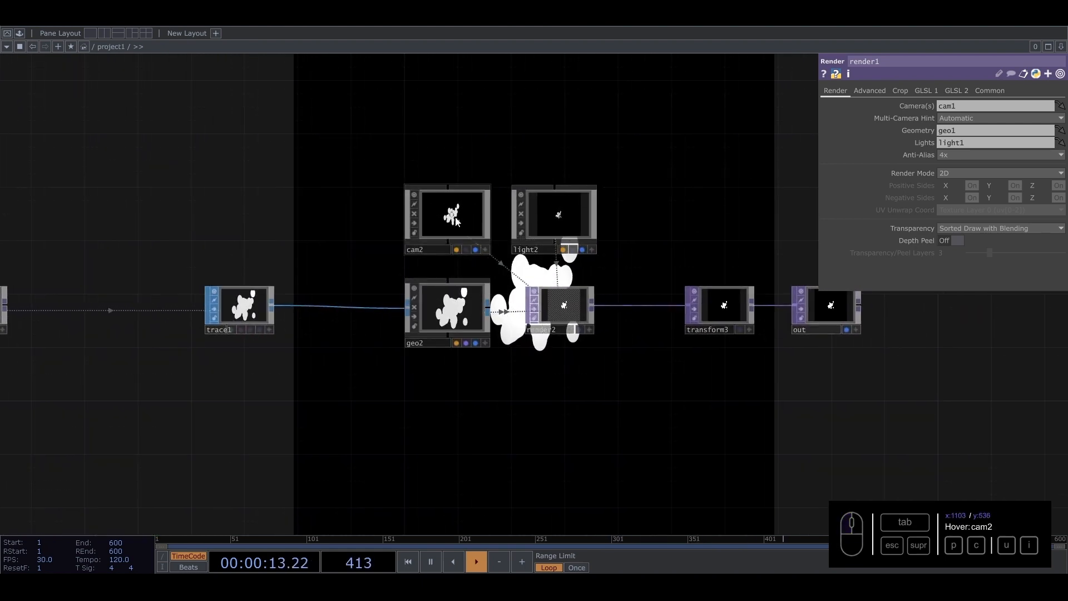
click(456, 222)
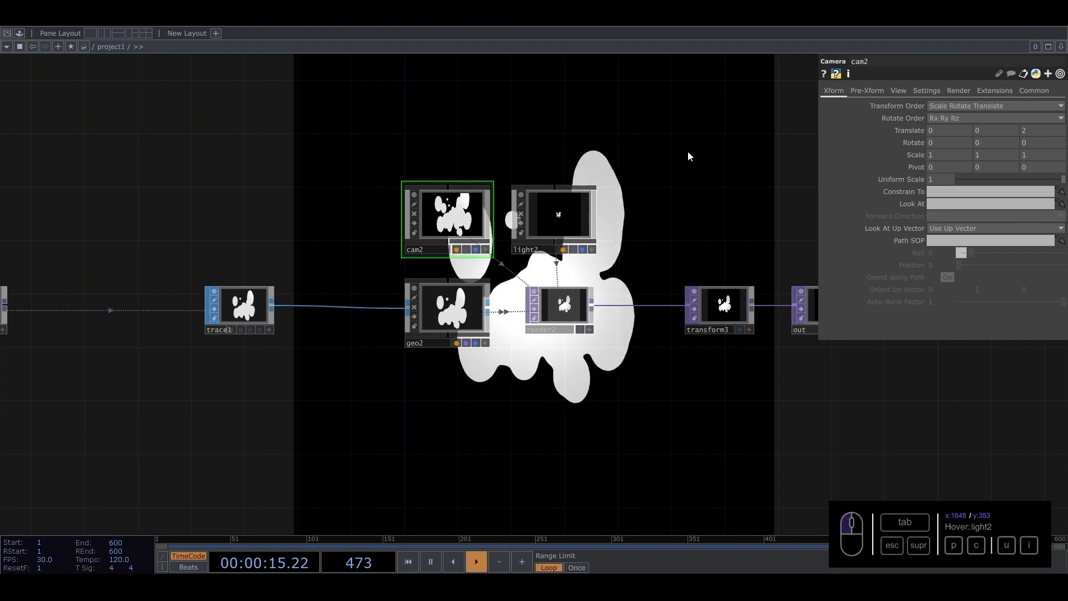
drag(690, 158, 663, 158)
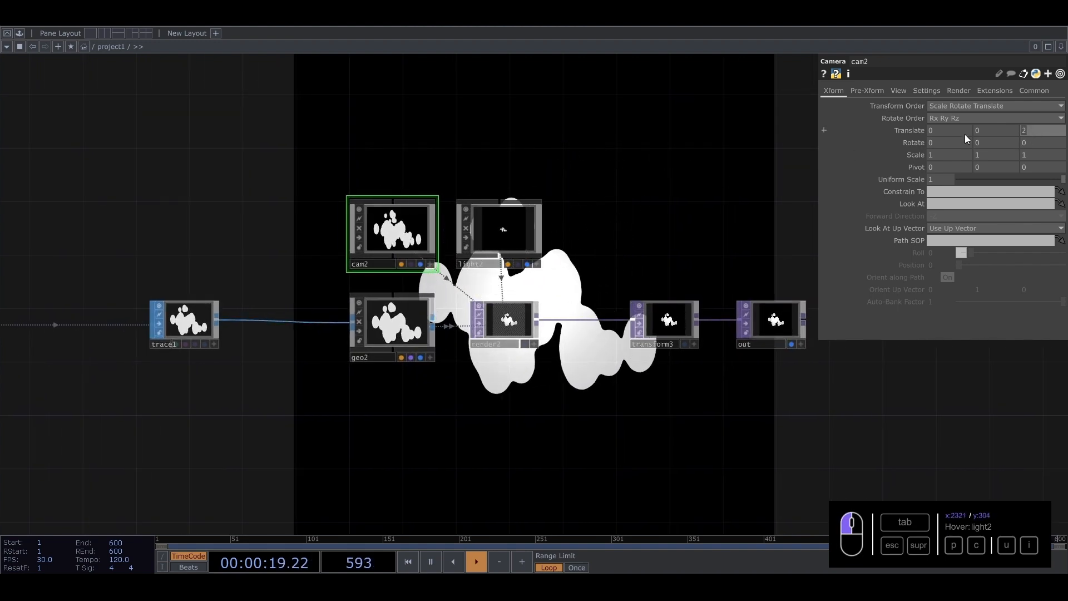
text(1)
click(664, 164)
drag(665, 165, 586, 160)
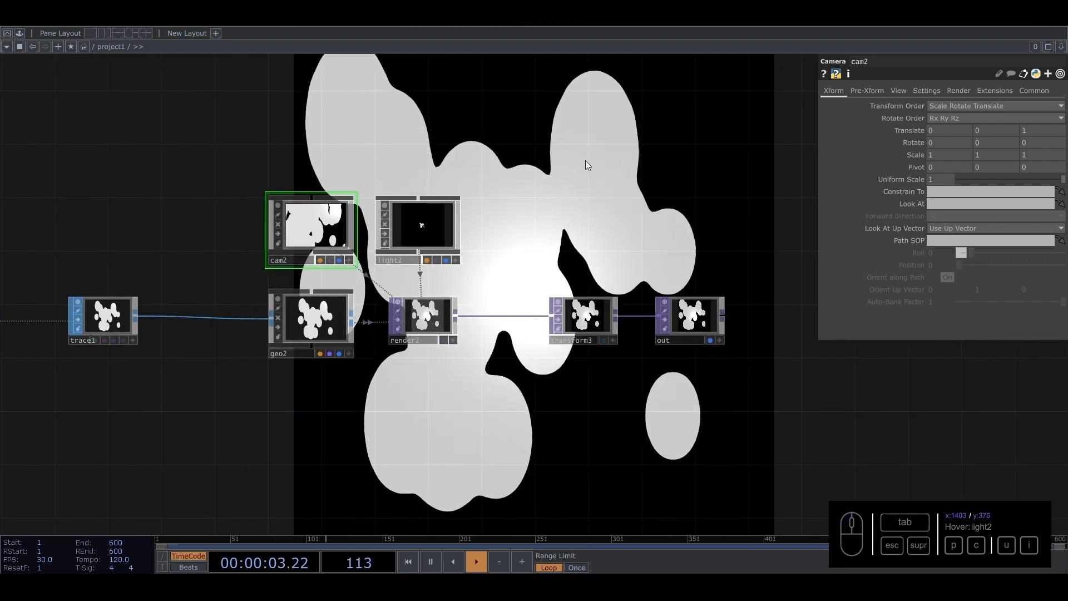
- Set the upper value of math2's overall To Range to 1.5
drag(519, 205, 884, 166)
middle_drag(326, 279, 267, 267)
drag(438, 180, 796, 162)
middle_drag(237, 315, 295, 318)
click(487, 389)
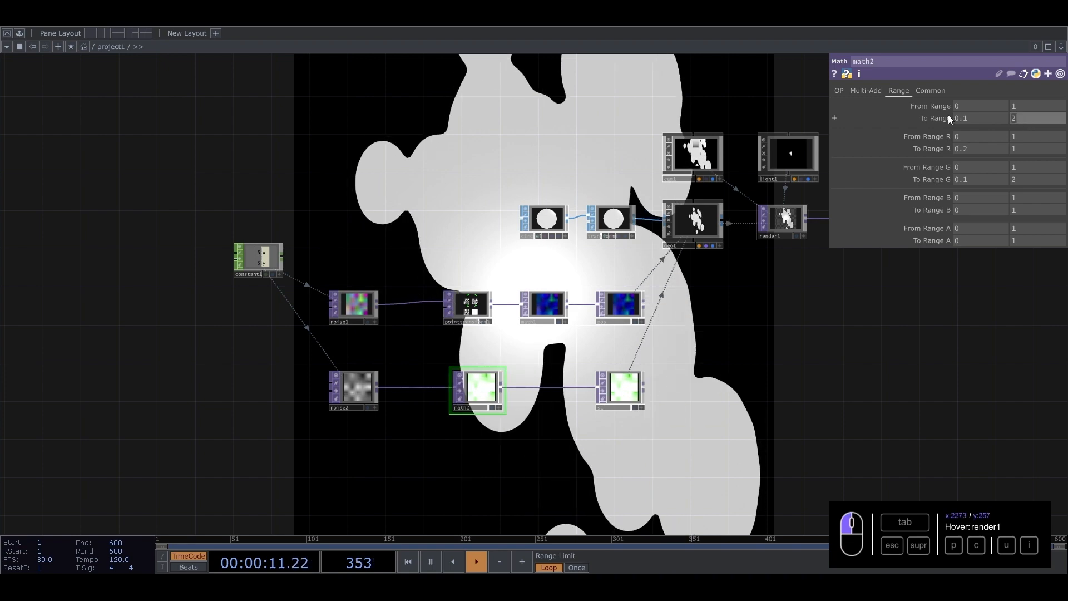
drag(948, 115, 930, 130)
text(1.5)
click(810, 422)
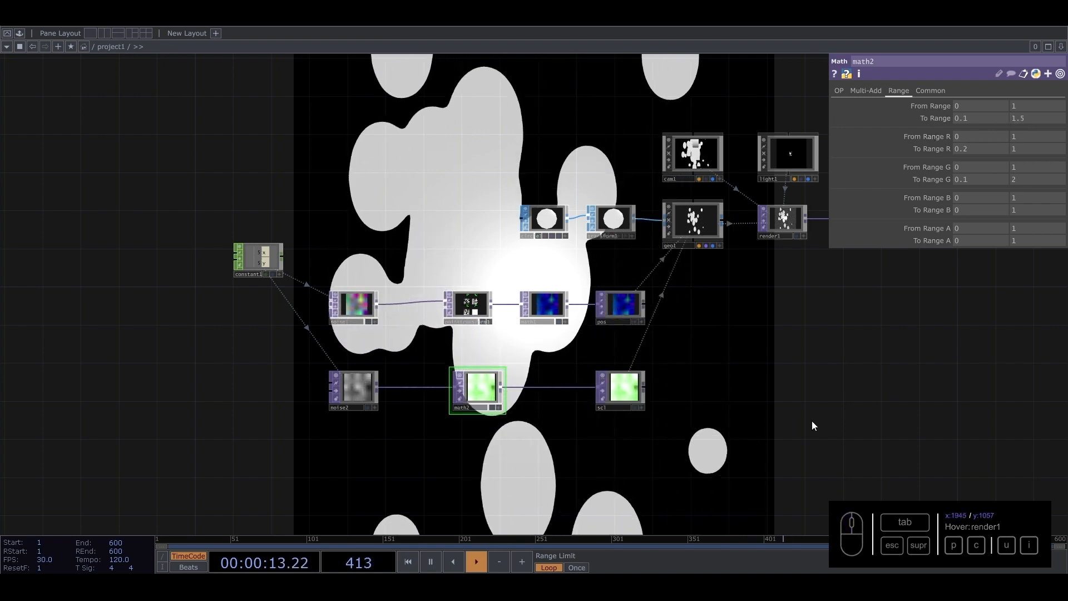
- Move trace1 slightly closer to blobs and shift transform3 and out farther away from render2
drag(832, 388, 622, 332)
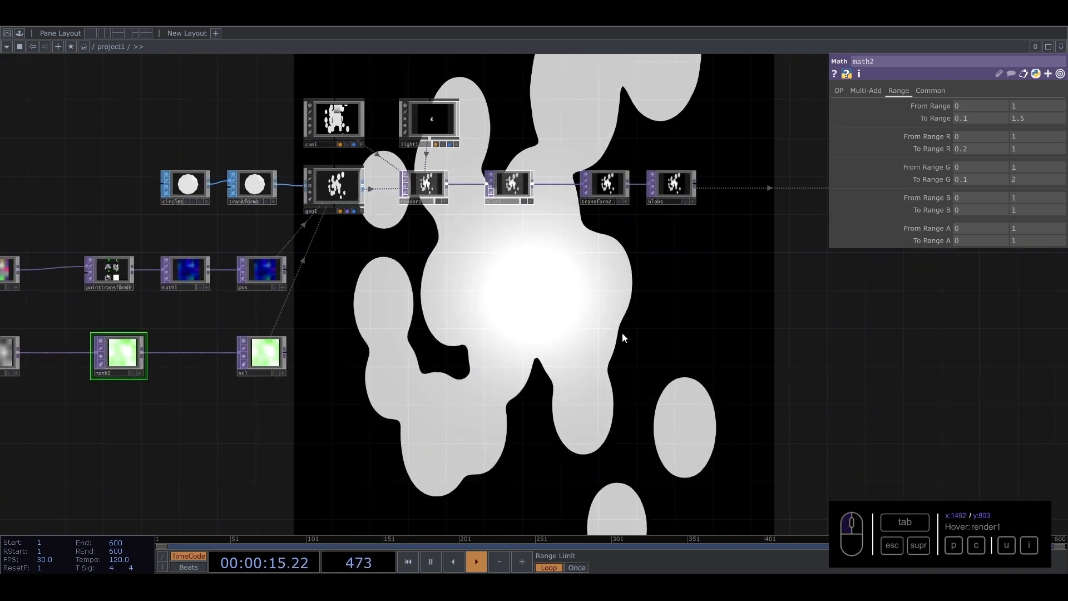
drag(763, 323, 438, 350)
drag(706, 342, 450, 353)
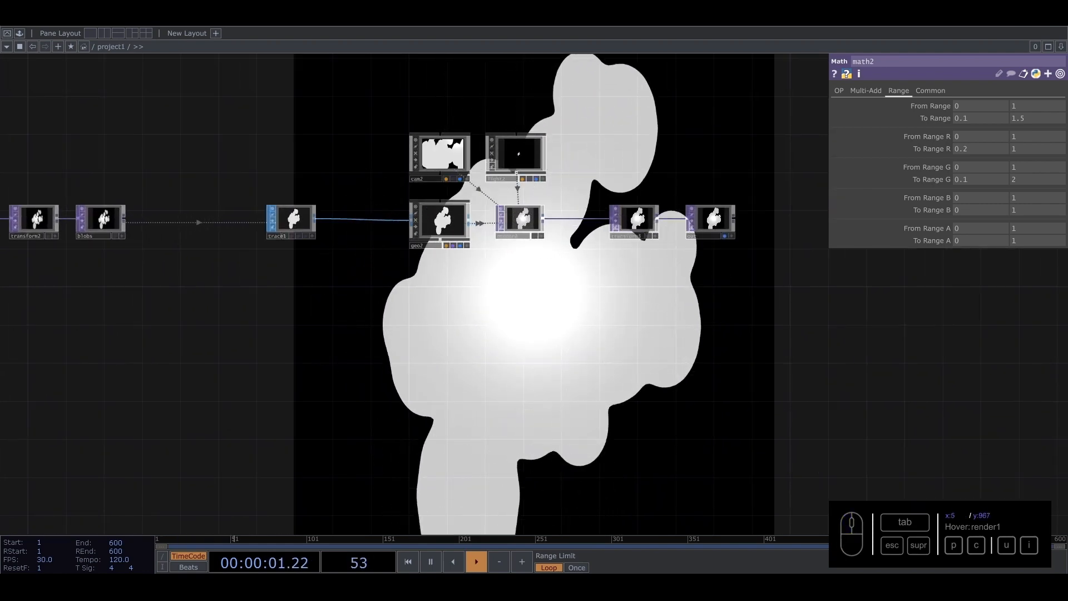
drag(295, 225, 276, 227)
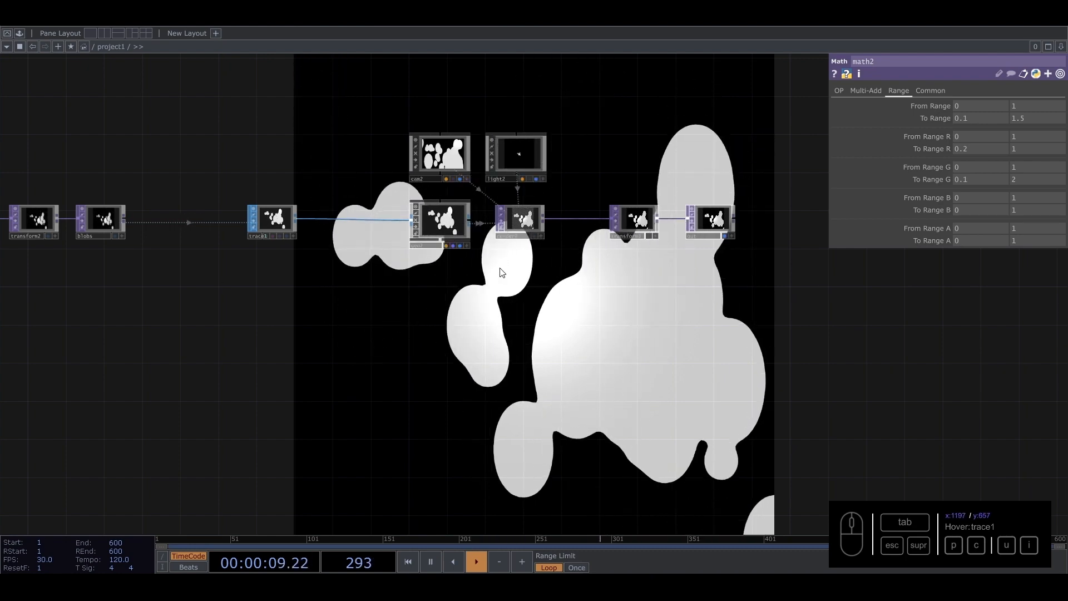
drag(409, 317, 142, 373)
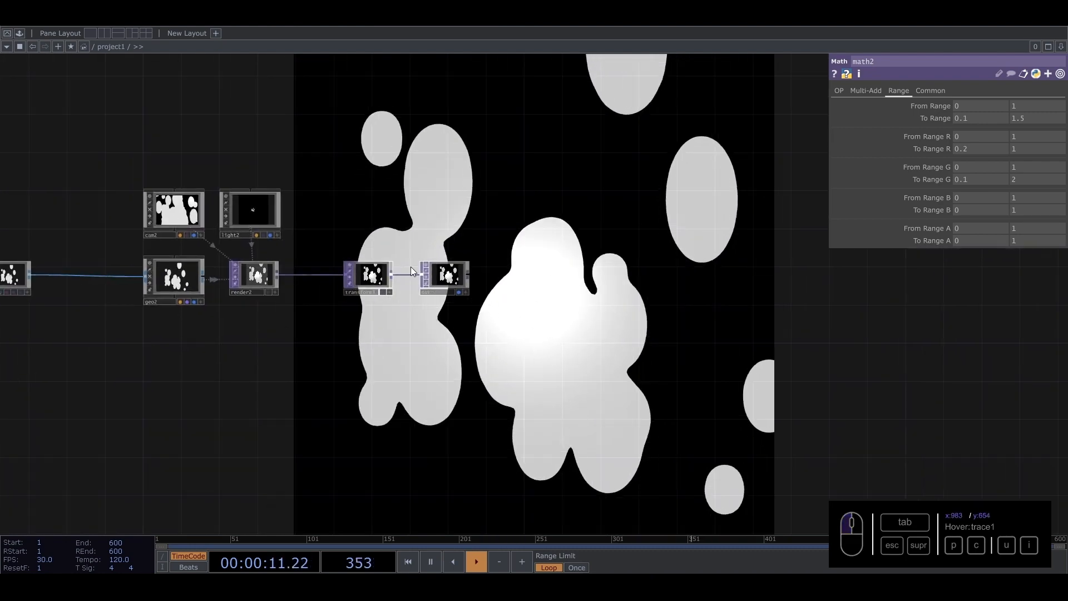
right_drag(354, 251, 437, 287)
drag(364, 273, 553, 272)
drag(436, 226, 529, 238)
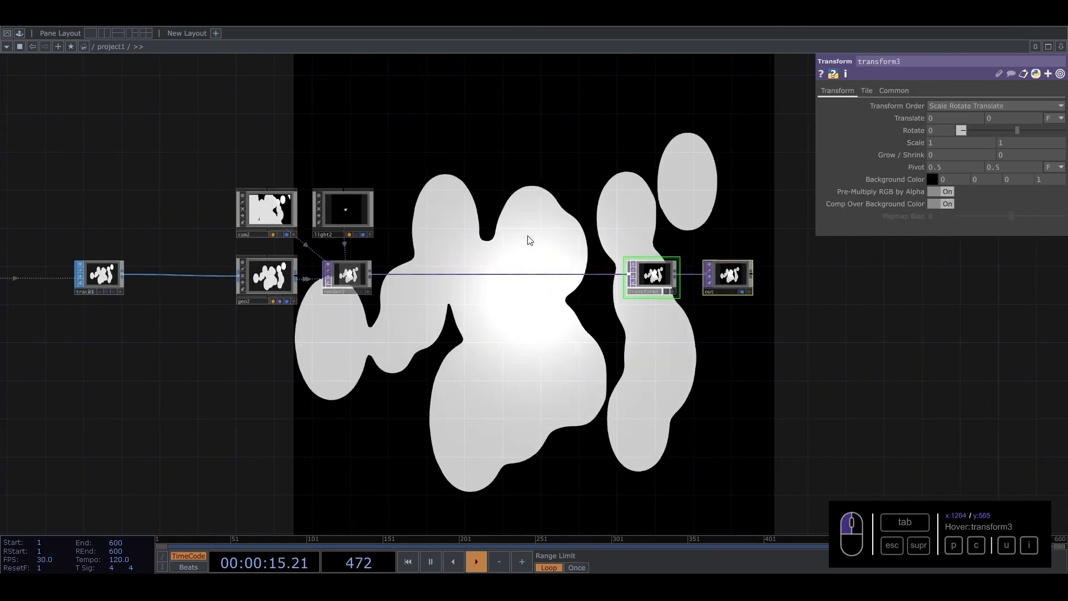
- Insert an Edge TOP on the connection between render2 and transform3
scroll(526, 247, up, 3)
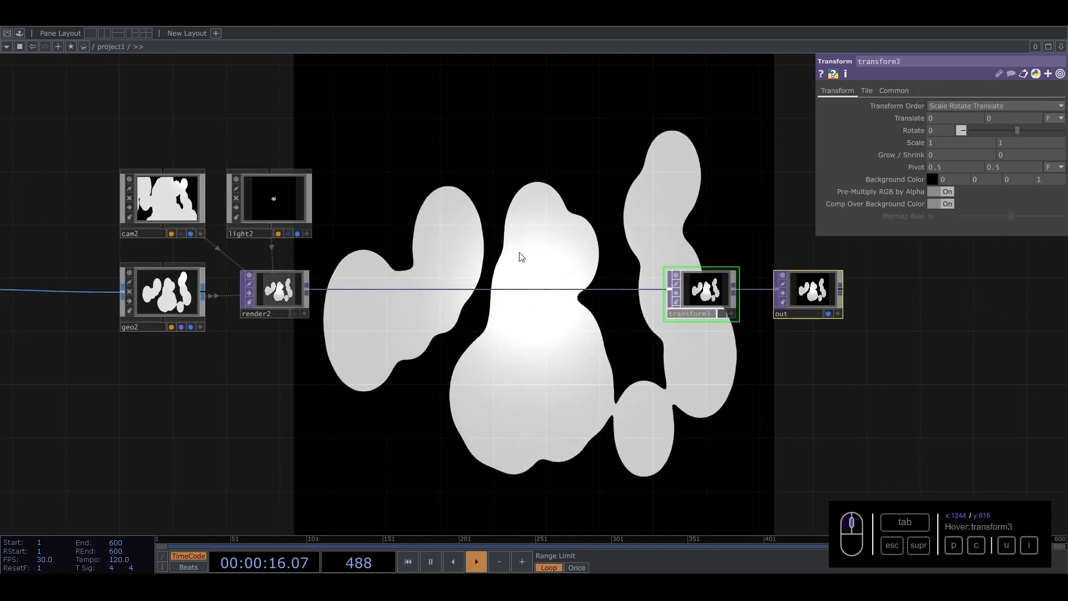
right_click(526, 289)
click(529, 278)
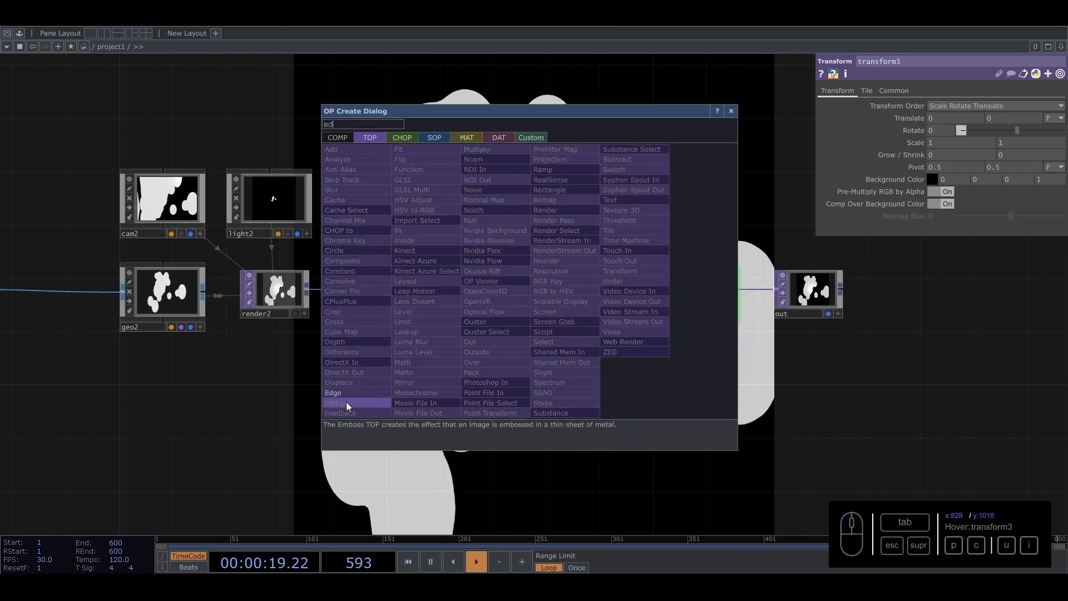
click(334, 393)
click(549, 298)
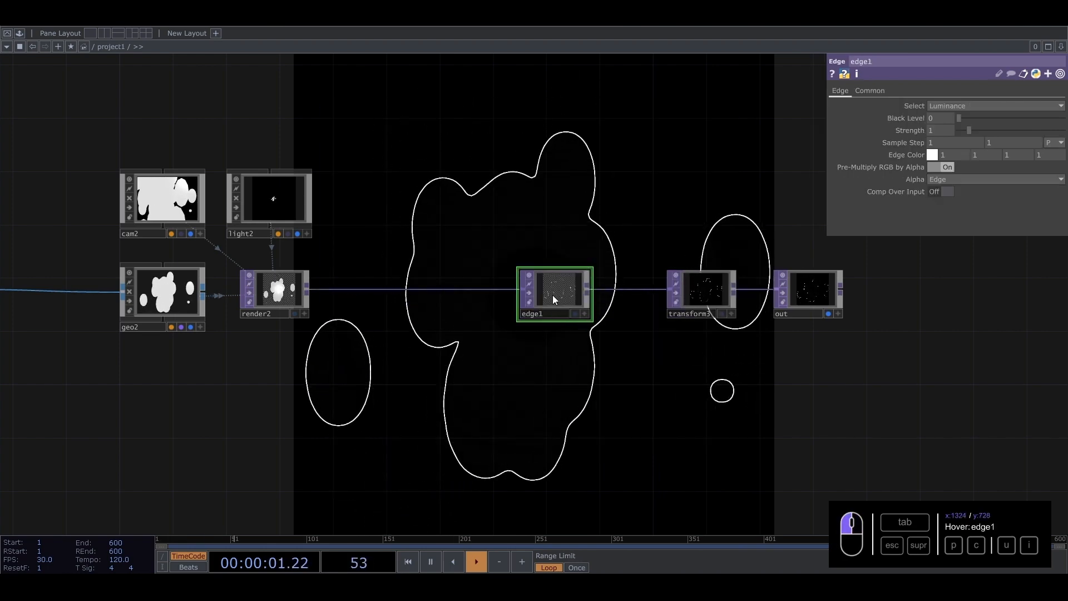
- Compare render2 with the outlines in edge1 and raise edge1's Strength to 5.48
drag(513, 181, 537, 291)
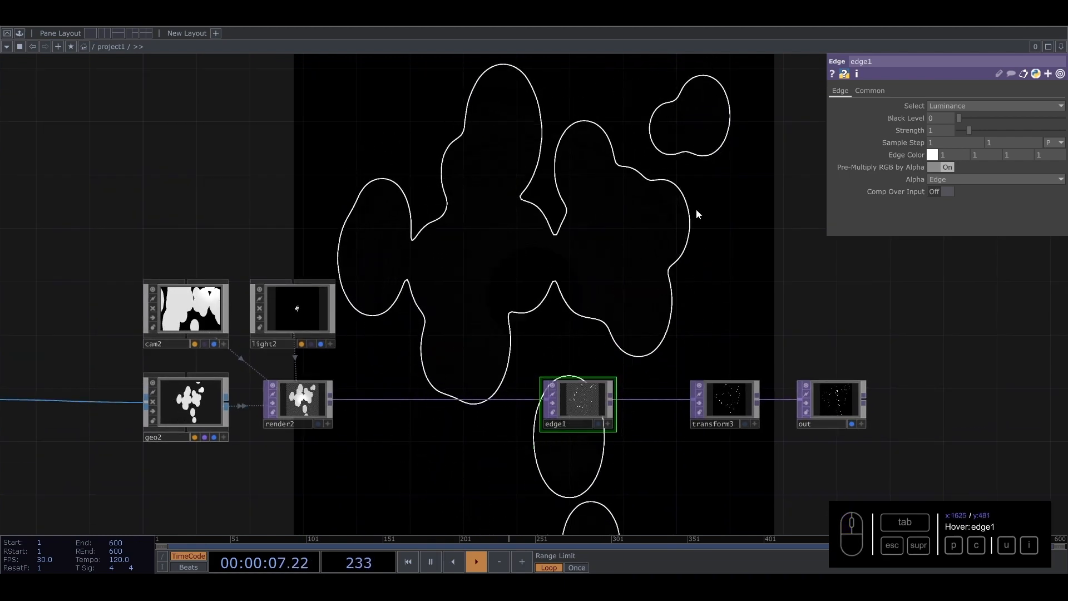
scroll(275, 420, up, 10)
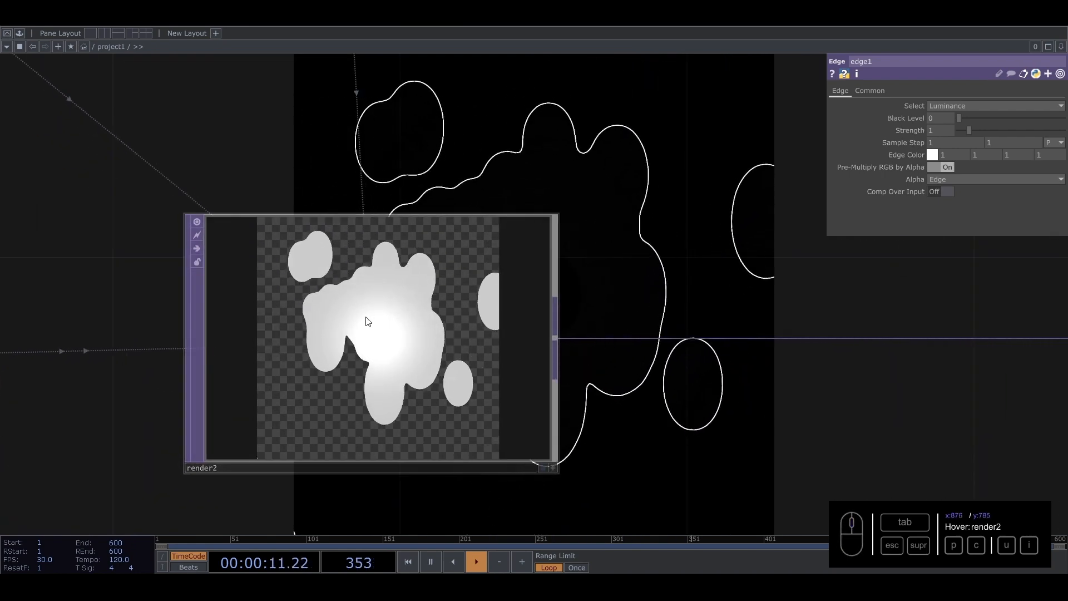
drag(568, 238, 11, 235)
drag(629, 235, 124, 224)
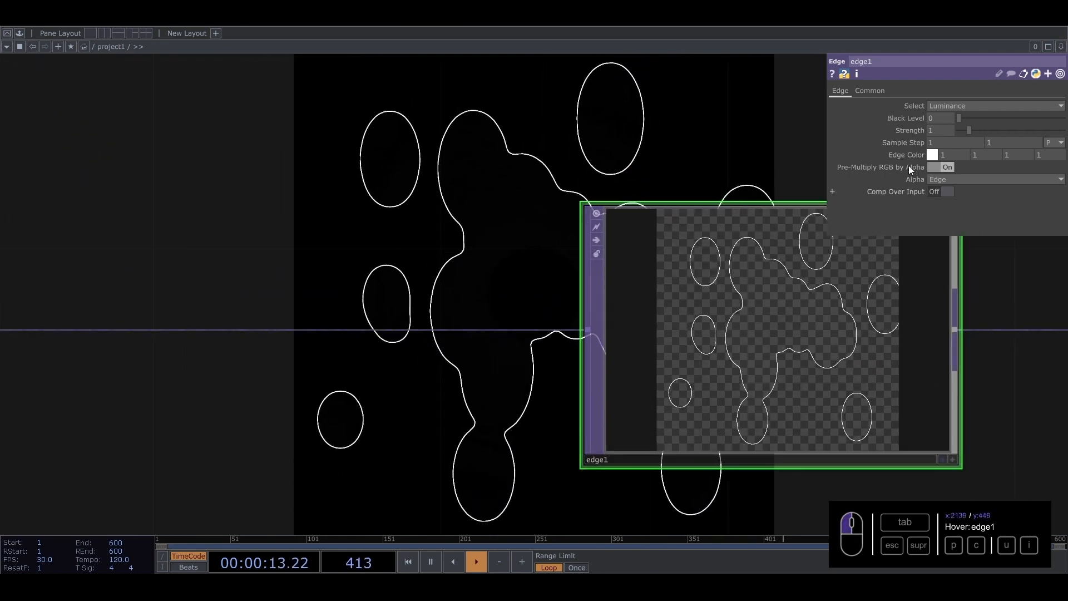
drag(967, 129, 1009, 127)
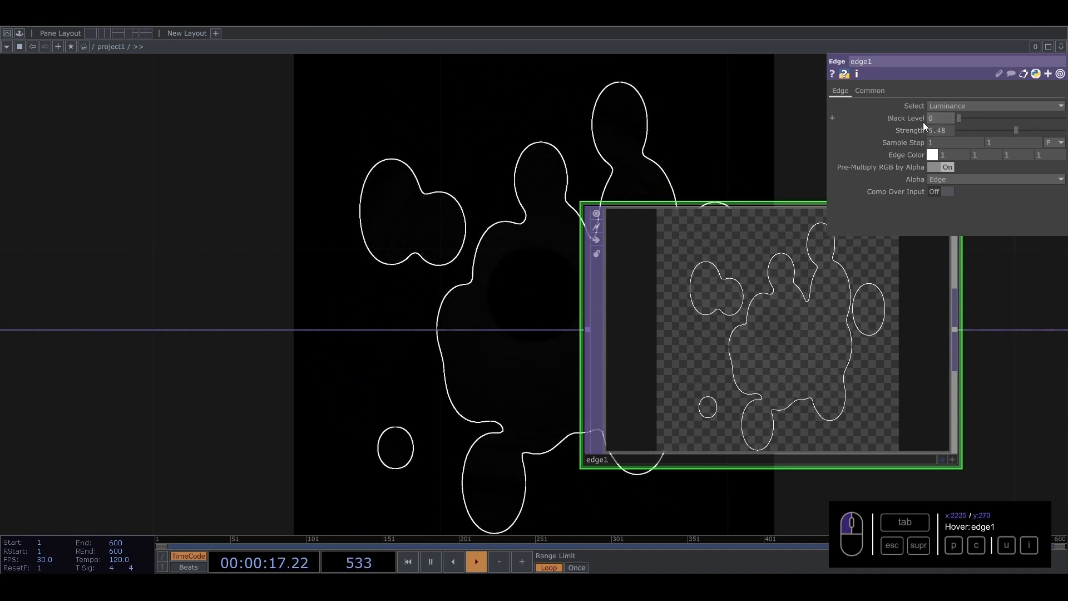
- Bypass edge1 and move it together with transform3 and out farther away from render2
scroll(400, 309, down, 8)
drag(386, 226, 535, 258)
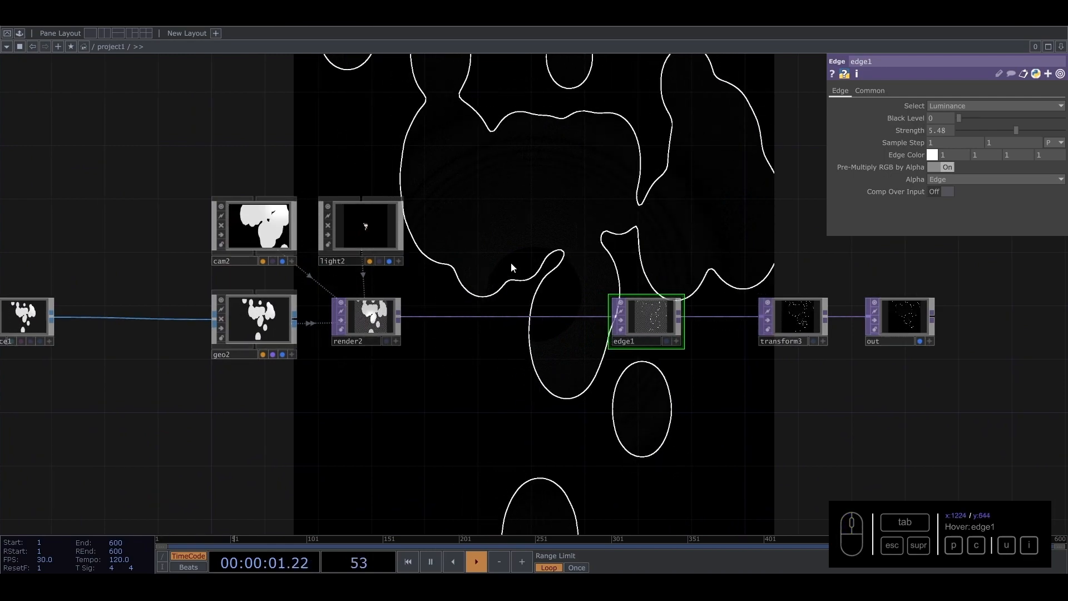
scroll(640, 317, up, 5)
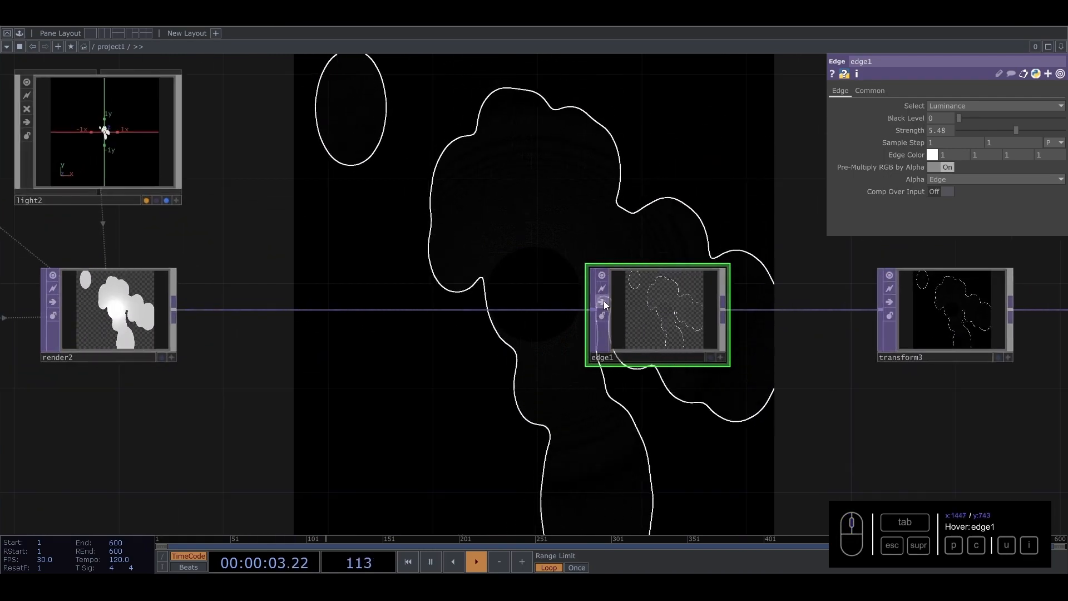
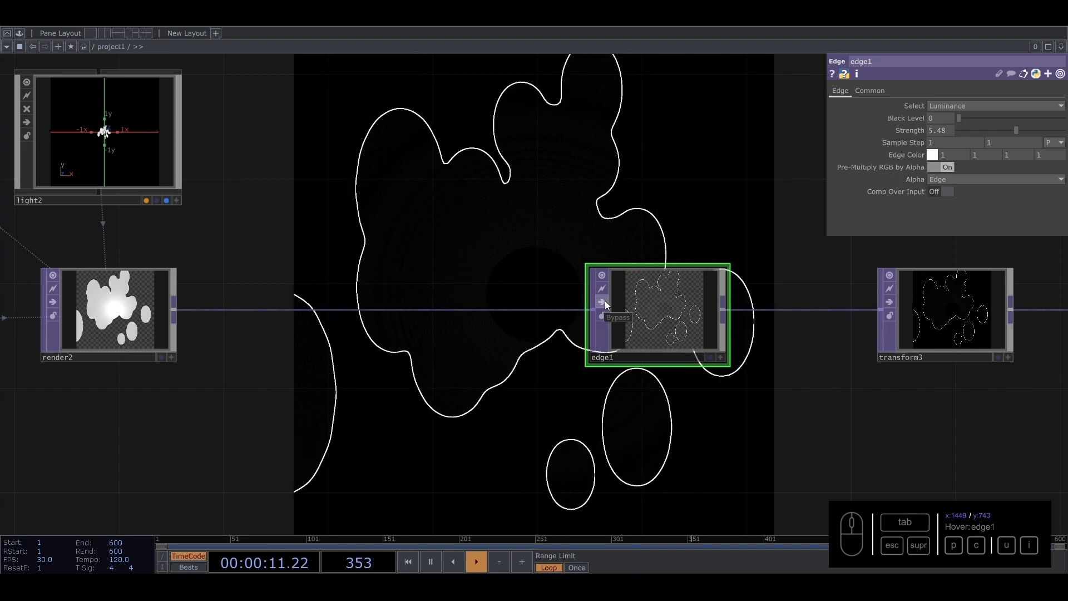
click(605, 300)
scroll(473, 330, down, 5)
right_drag(464, 251, 822, 371)
drag(545, 315, 697, 315)
drag(484, 286, 654, 265)
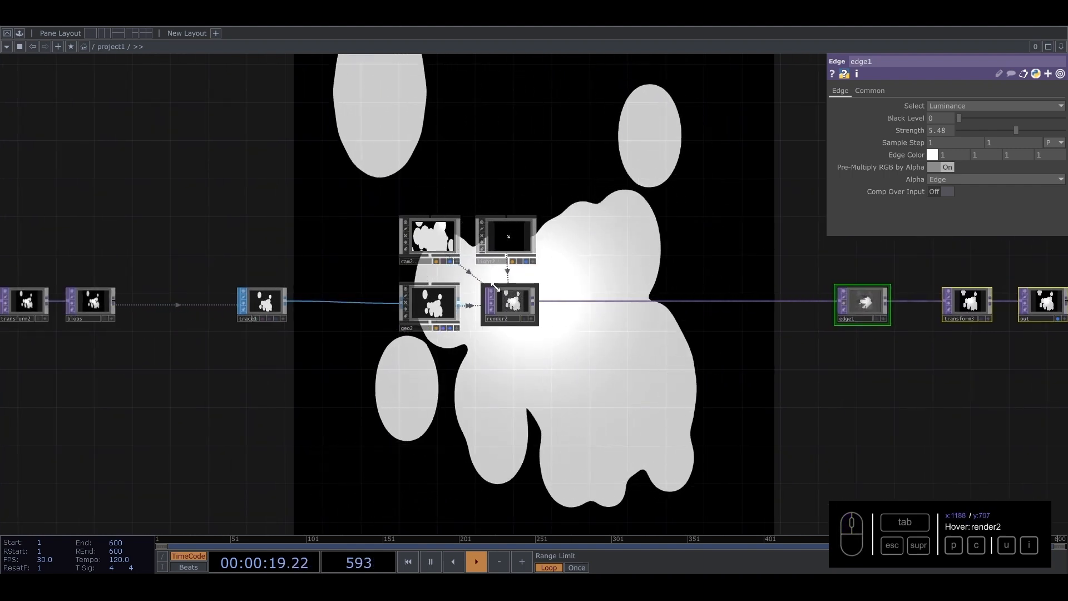
- Add an Environment Light COMP above cam2 near render2
drag(471, 189, 458, 215)
drag(708, 234, 550, 277)
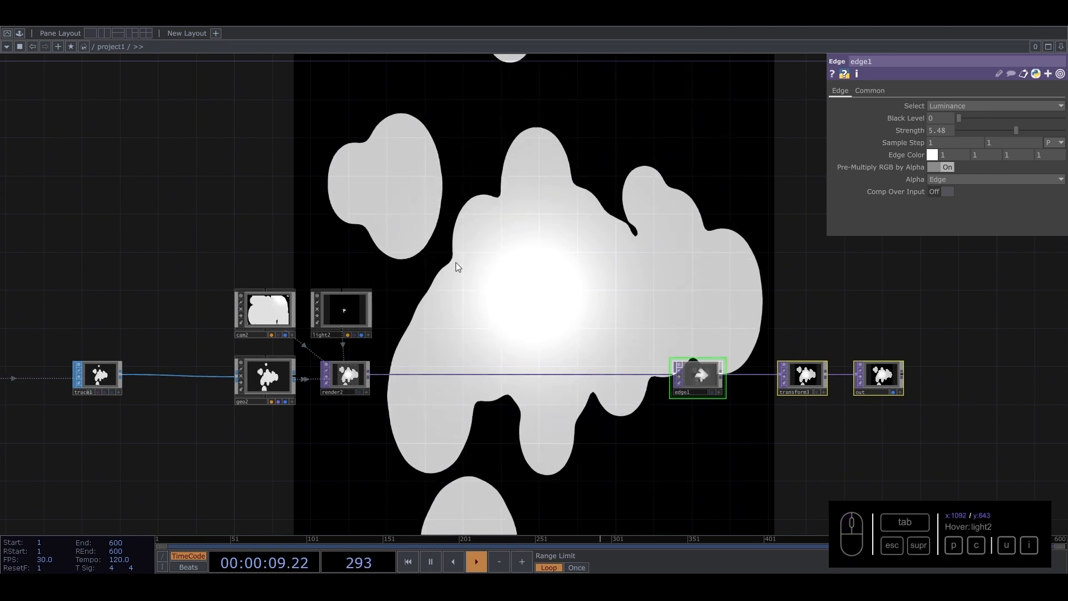
key(Tab)
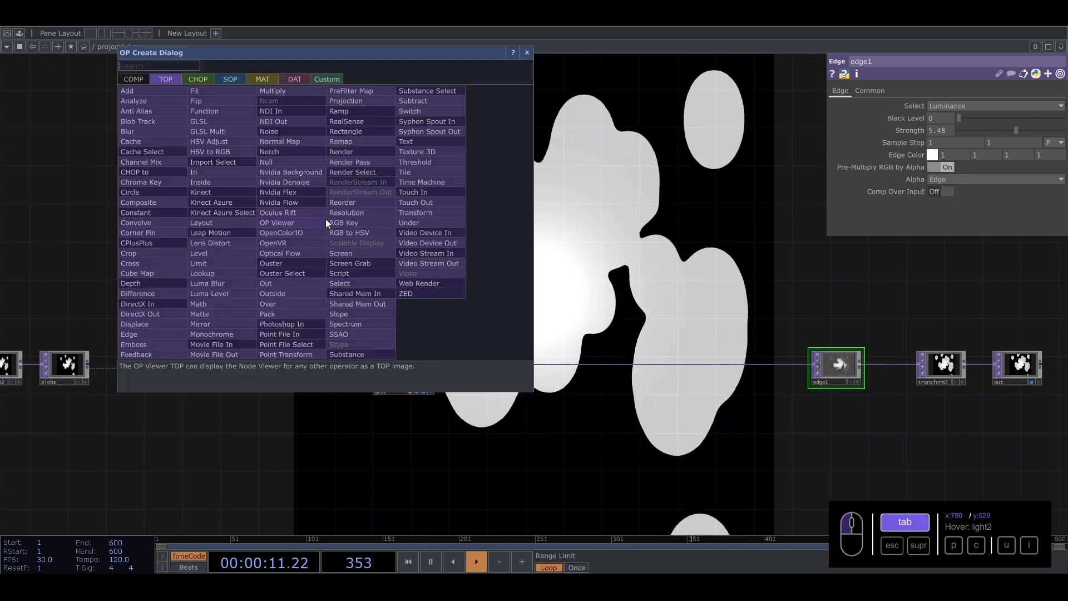
click(133, 79)
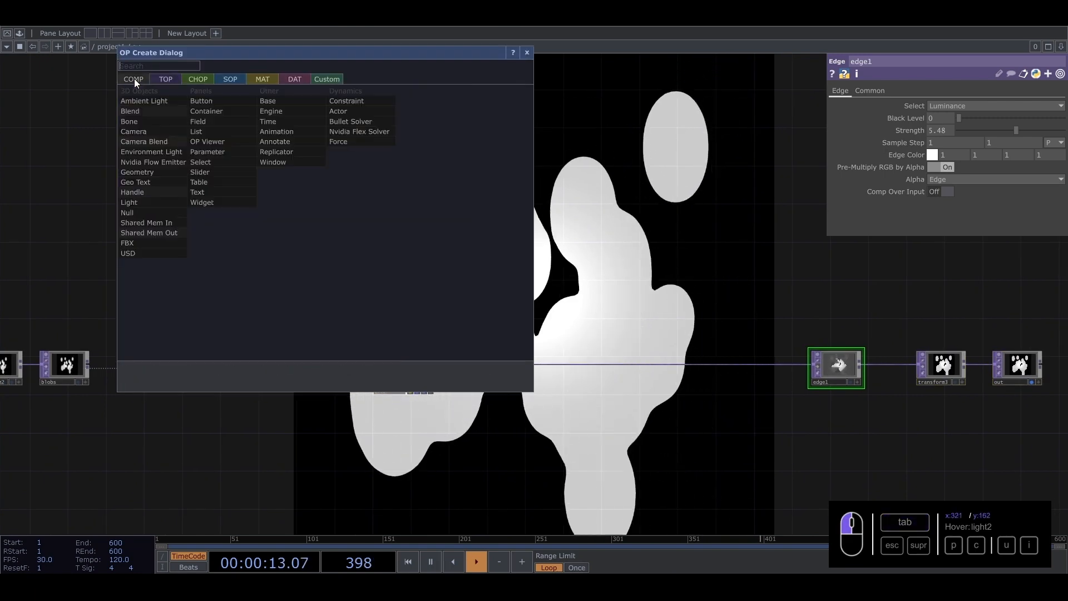
click(153, 152)
click(405, 238)
- Add a Movie File In TOP at some distance to the side of environment1
scroll(295, 243, up, 2)
key(Tab)
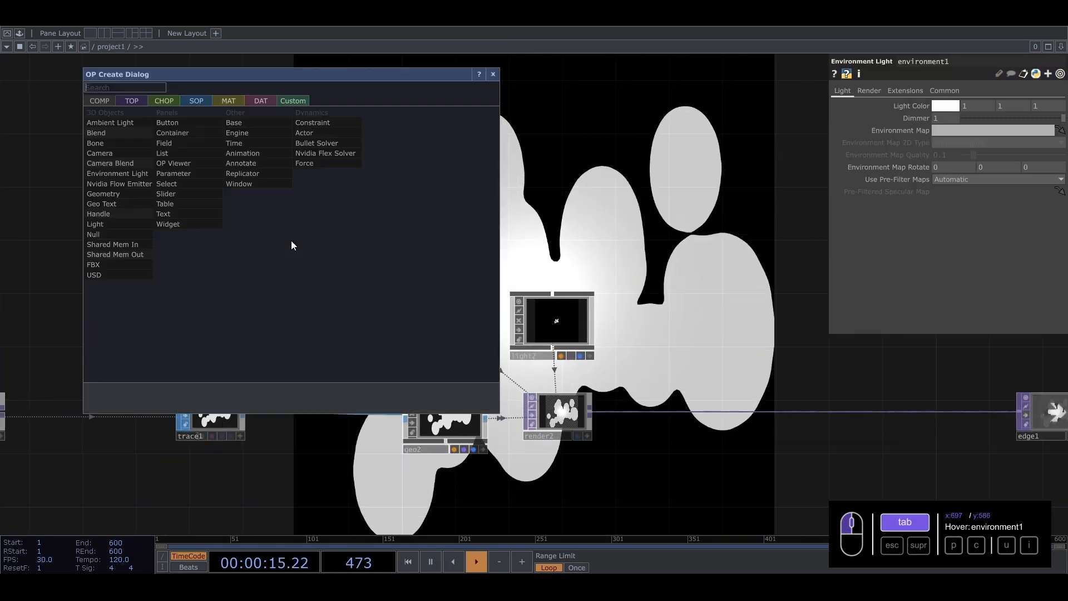
click(132, 101)
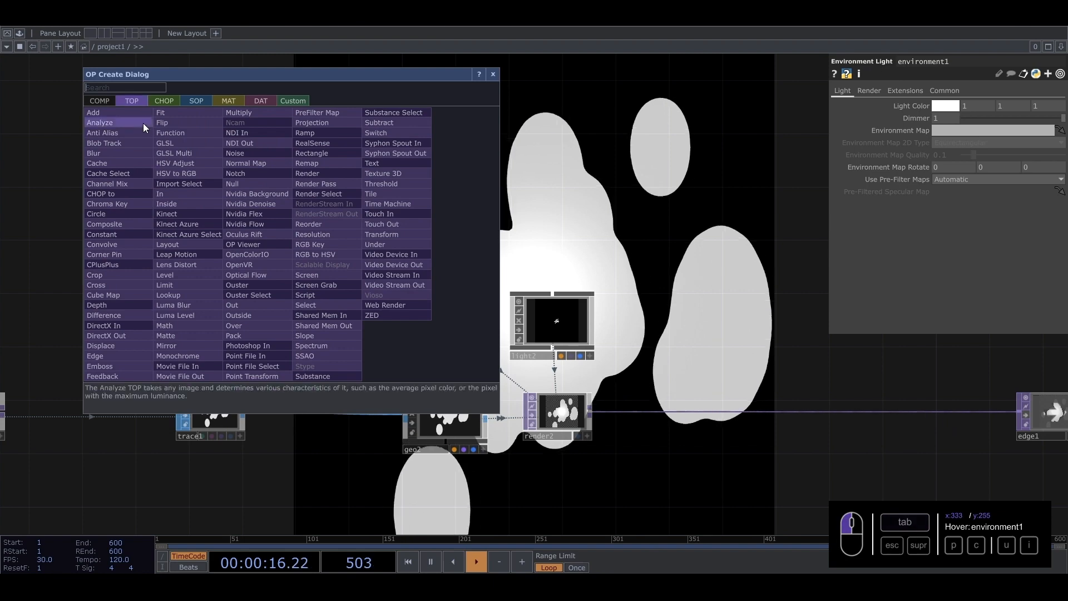
click(199, 367)
click(185, 217)
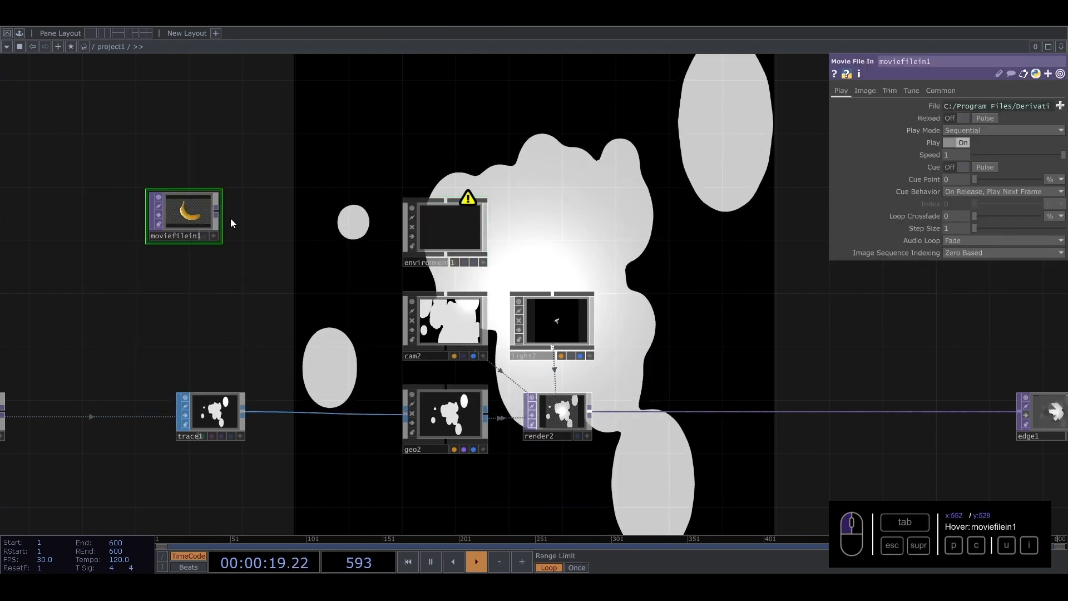
- Add a Blur TOP fed by moviefilein1 and assign blur2 as environment1's Environment Map
drag(216, 211, 249, 209)
key(Tab)
text(bl)
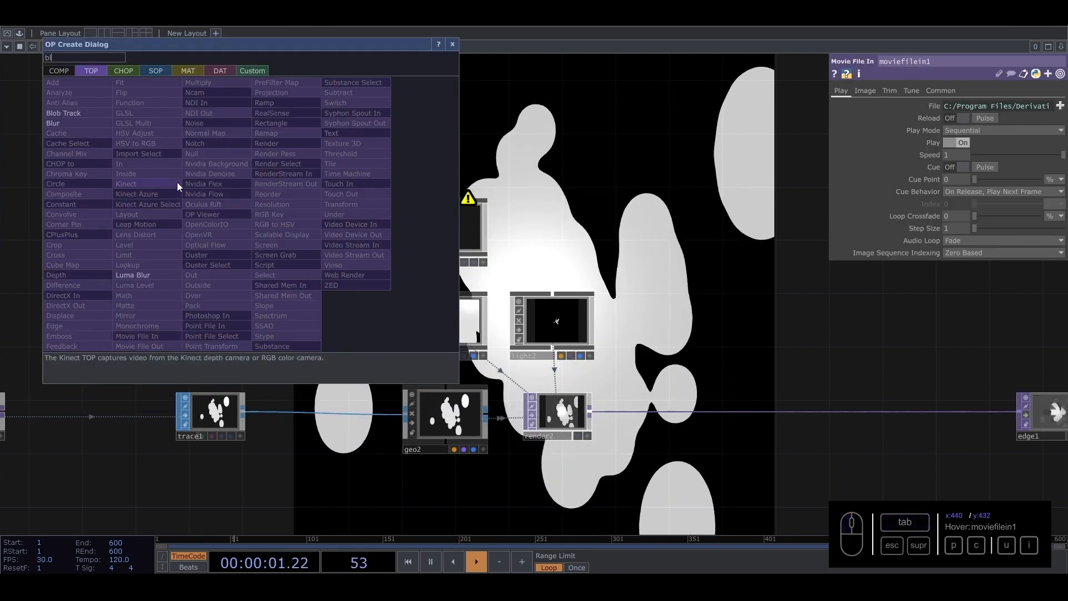
click(72, 132)
click(274, 215)
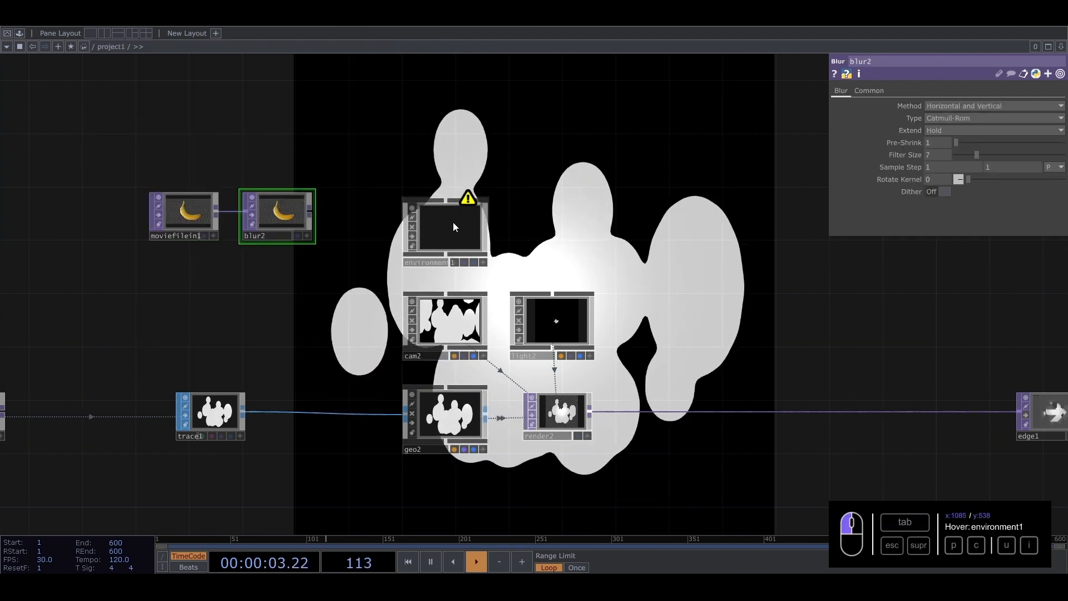
click(453, 222)
drag(277, 213, 948, 134)
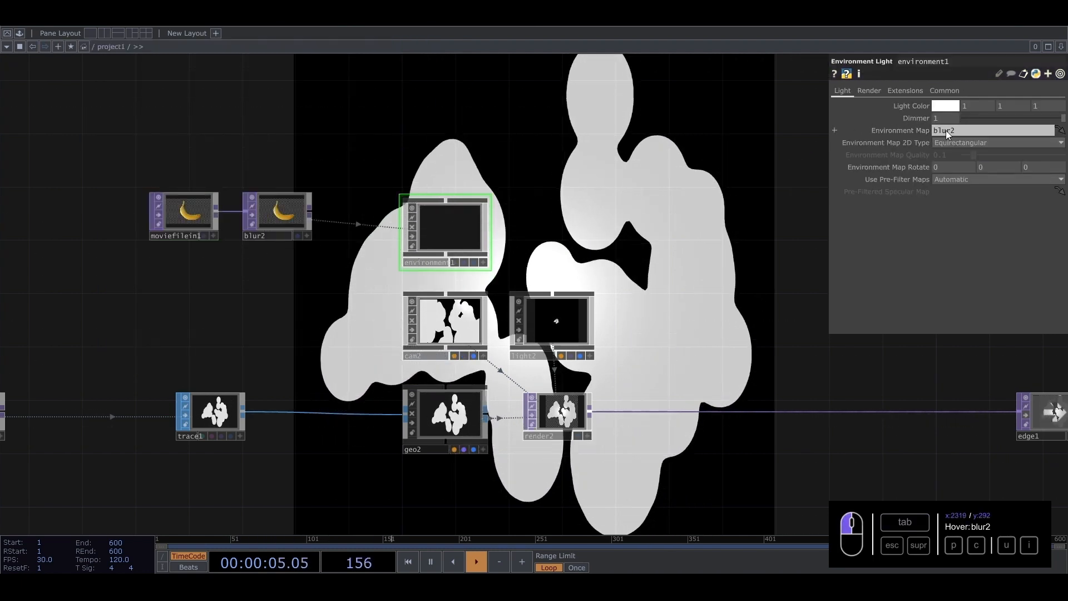
- Load the sky-over-sea image from the Samples Map folder into moviefilein1 and set blur2's Pre-Shrink to 2 and Filter Size to 12
click(184, 214)
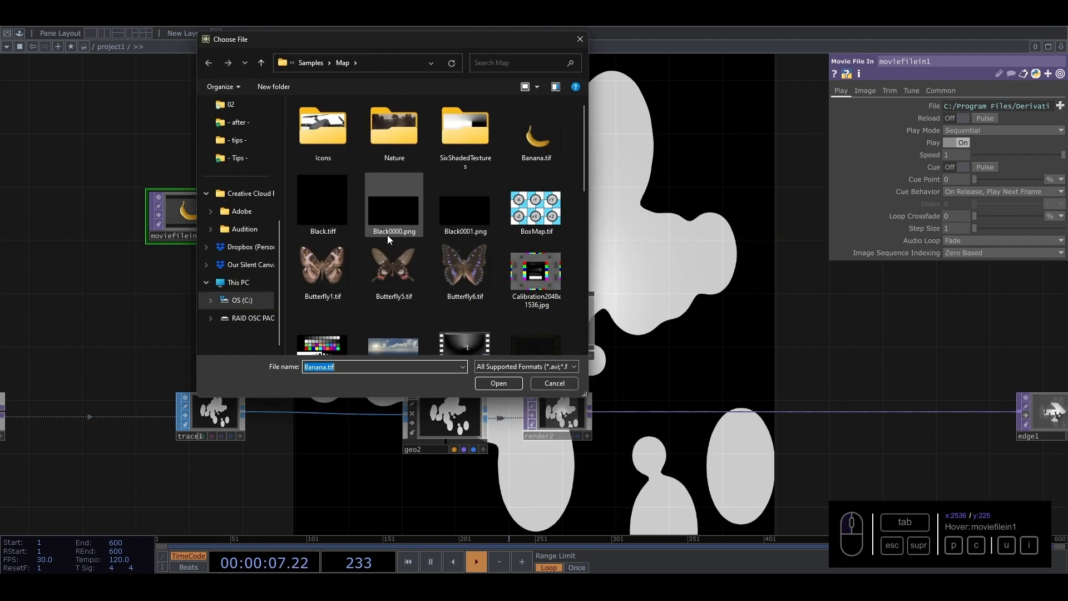
scroll(384, 235, down, 4)
scroll(382, 235, up, 2)
click(396, 200)
double_click(397, 200)
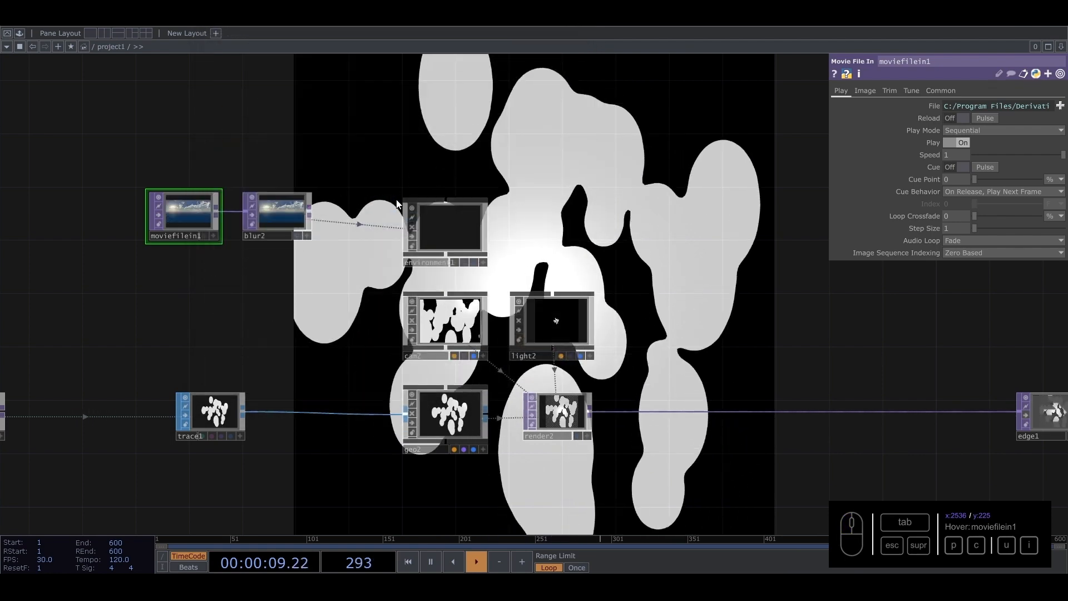
click(291, 209)
drag(962, 142, 994, 154)
- Add a PBR MAT below geo2
scroll(532, 302, down, 5)
drag(568, 391, 580, 274)
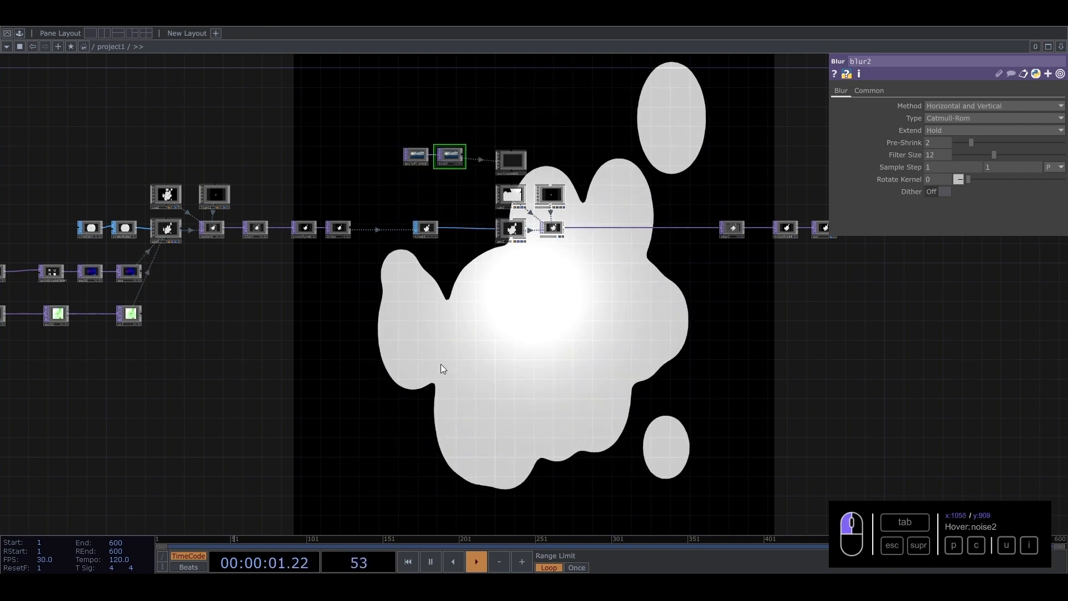
scroll(479, 295, up, 5)
key(Tab)
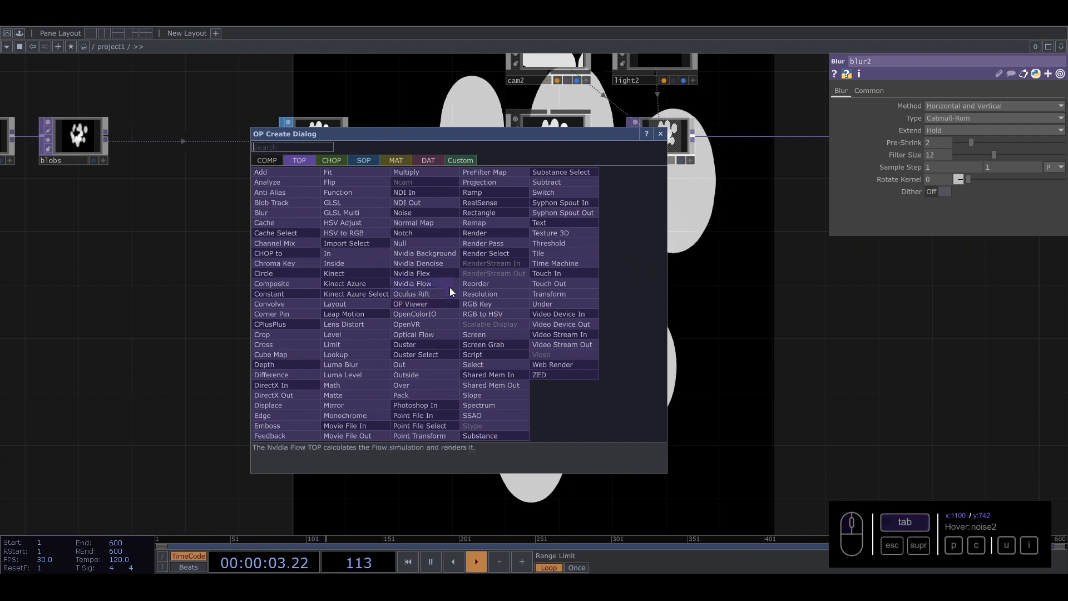
click(389, 161)
text(pbr)
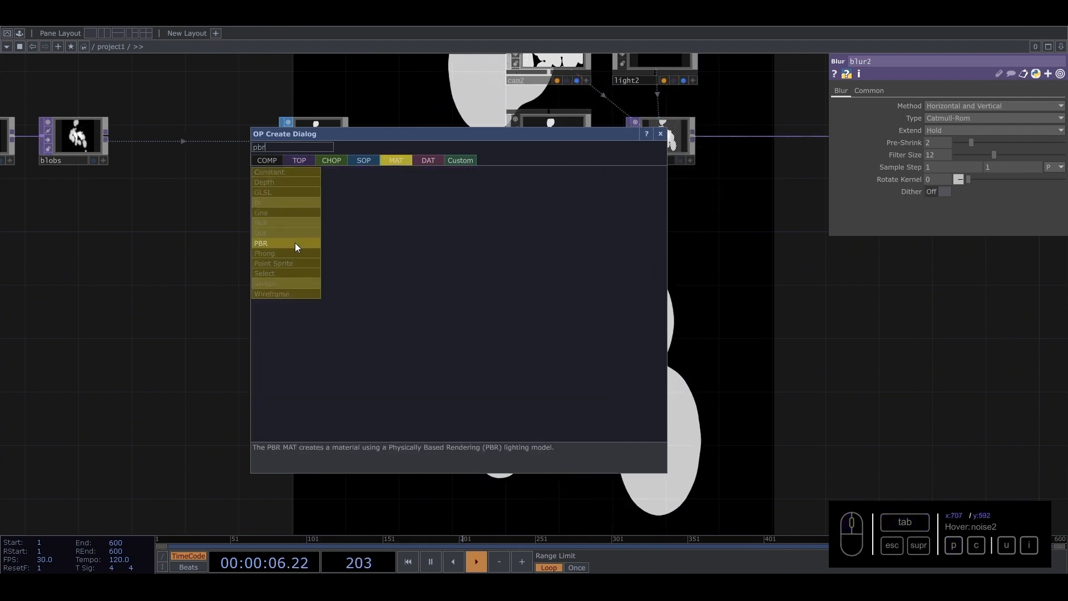
click(295, 243)
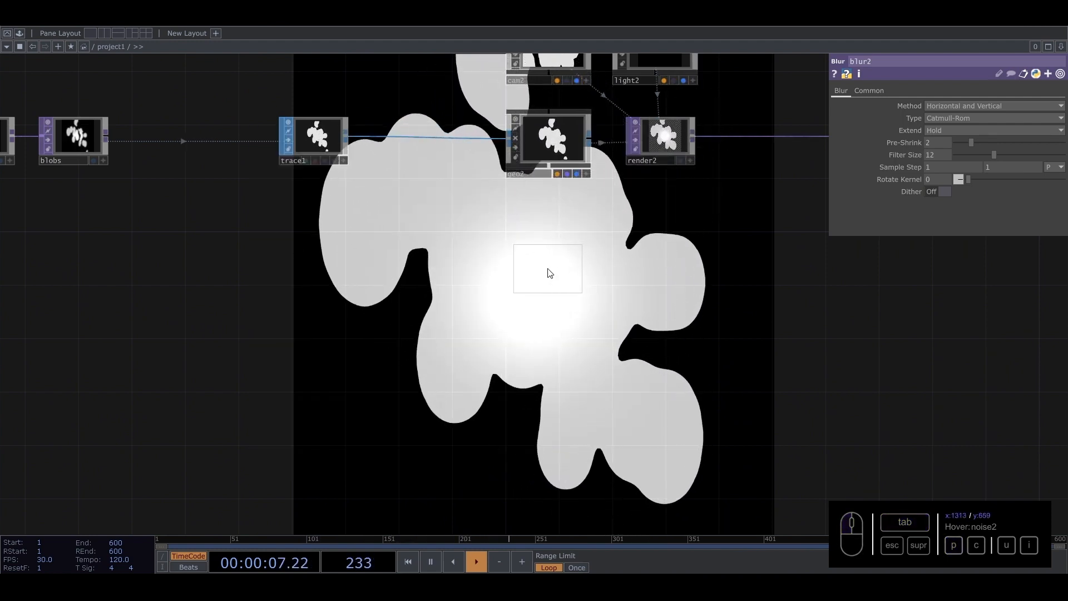
click(549, 272)
- Add a Noise TOP below trace1, level with pbr1
key(Tab)
click(260, 121)
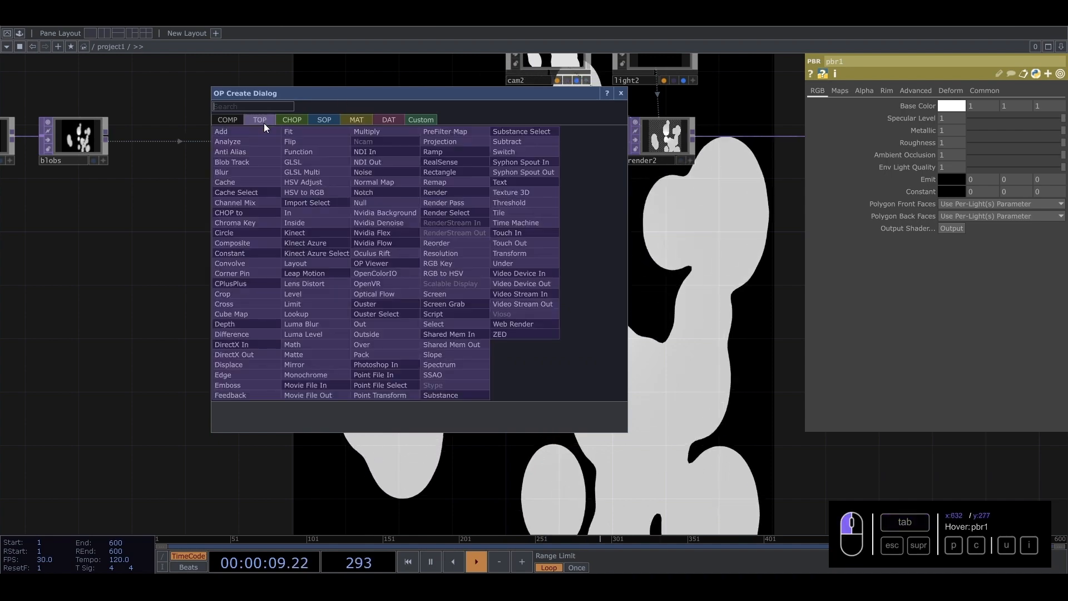
text(noi)
click(359, 172)
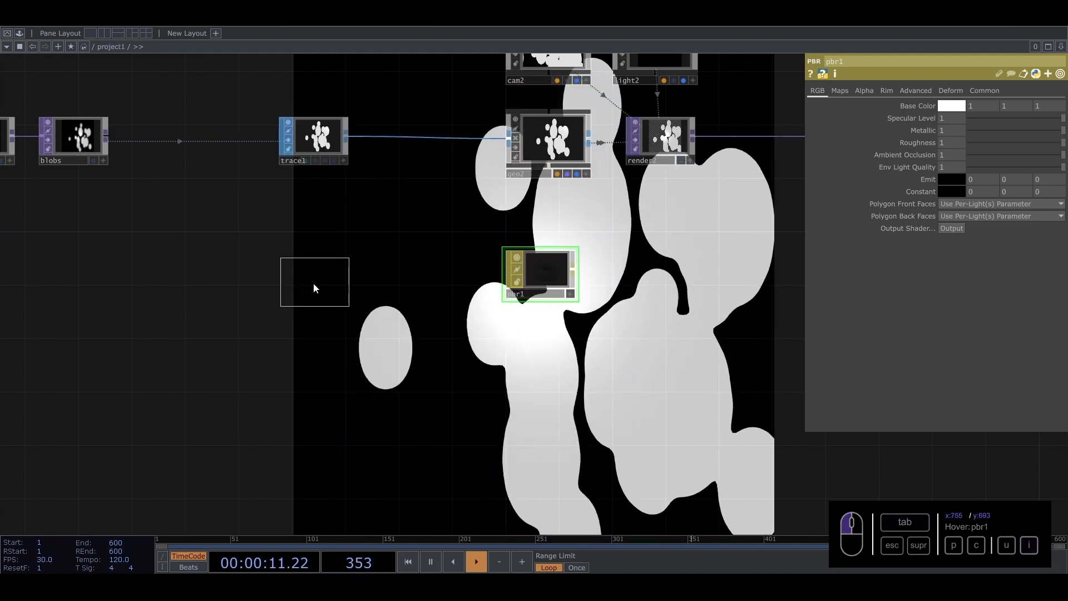
click(313, 283)
- Set noise3's Period to 2, Harmonics to 0, Exponent to 0.52 and Amplitude to 0.25
scroll(330, 279, up, 4)
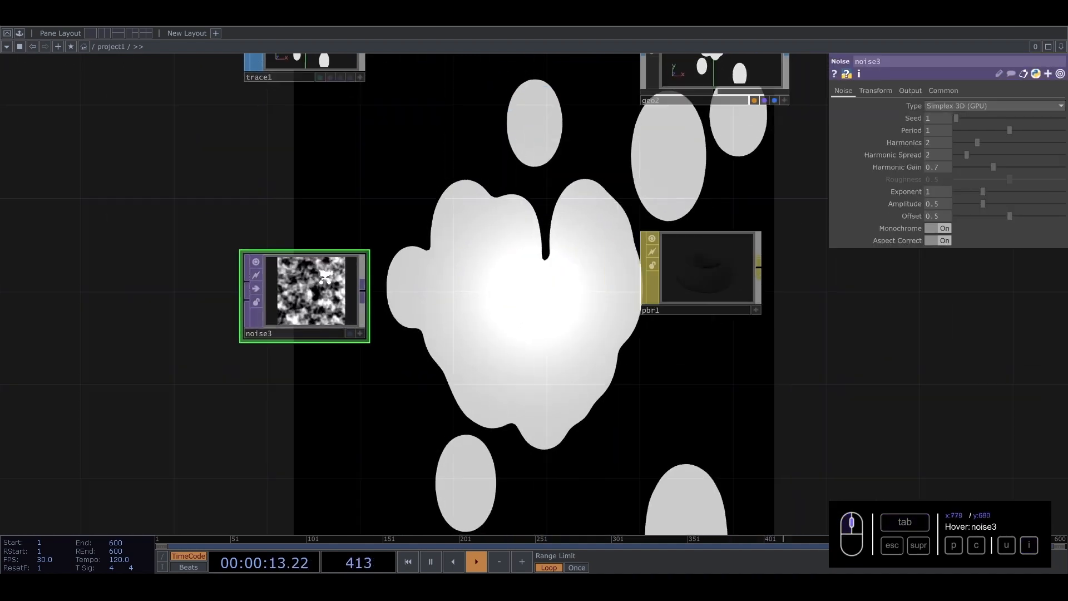
drag(644, 150, 816, 133)
drag(1018, 131, 1063, 131)
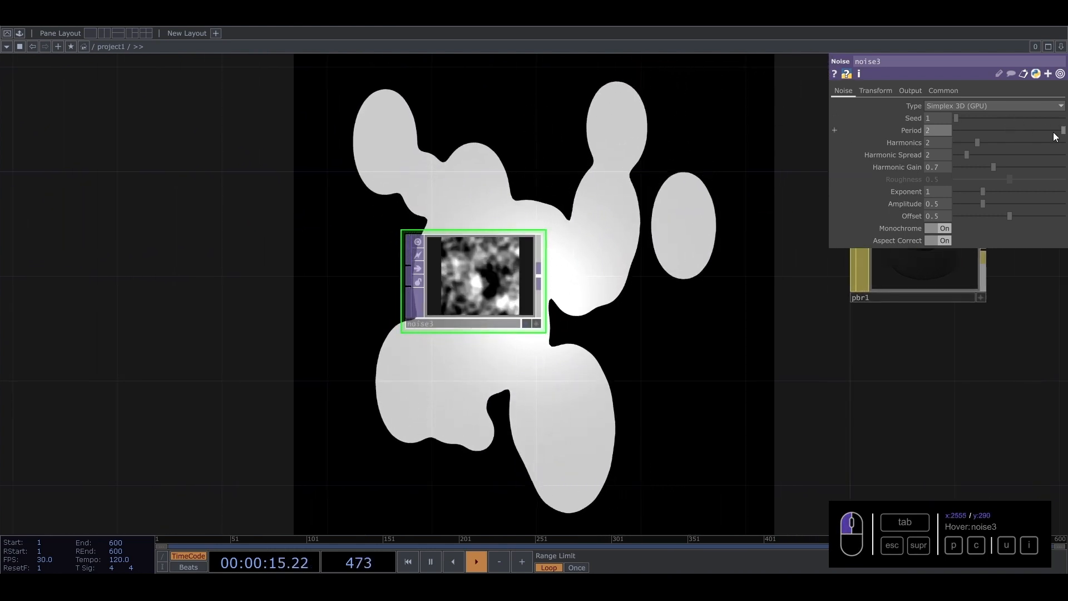
drag(974, 141, 950, 143)
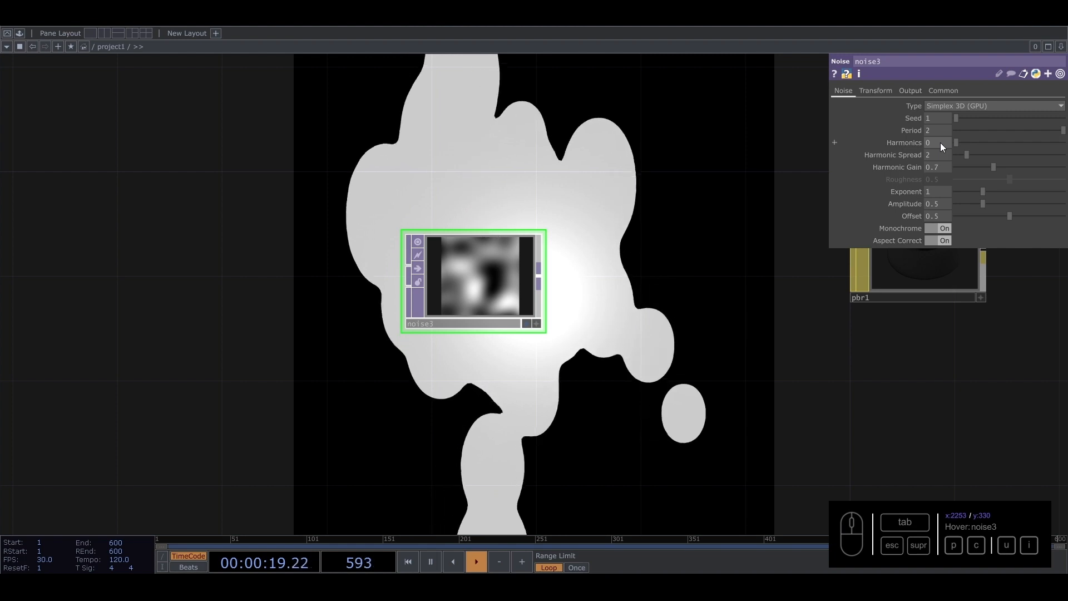
drag(980, 193, 974, 196)
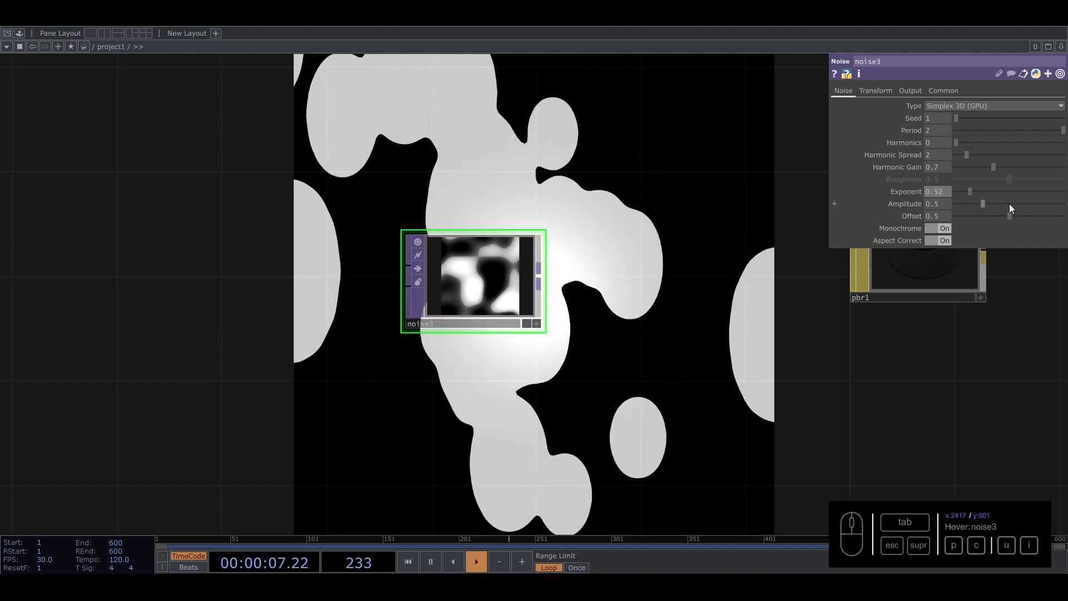
drag(969, 202, 971, 203)
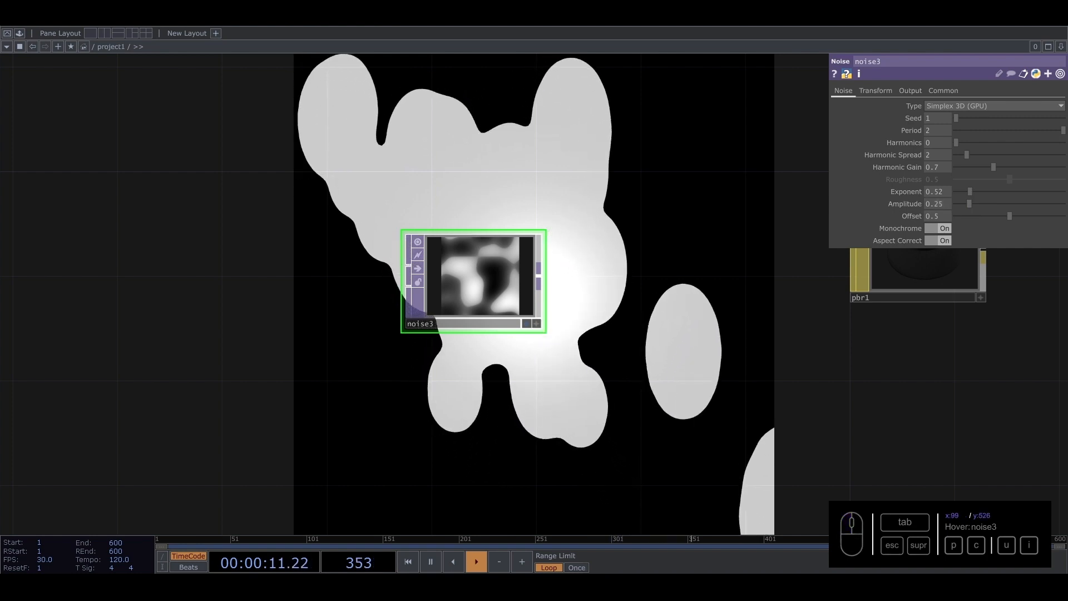
- Set noise3's output resolution to 1024 by 1024
click(944, 91)
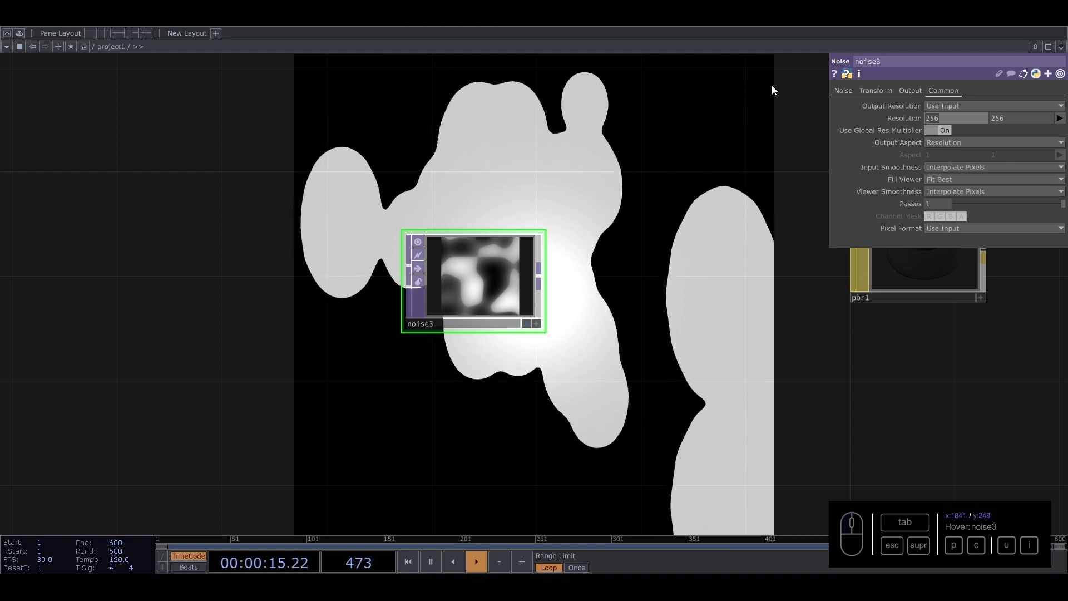
text(102)
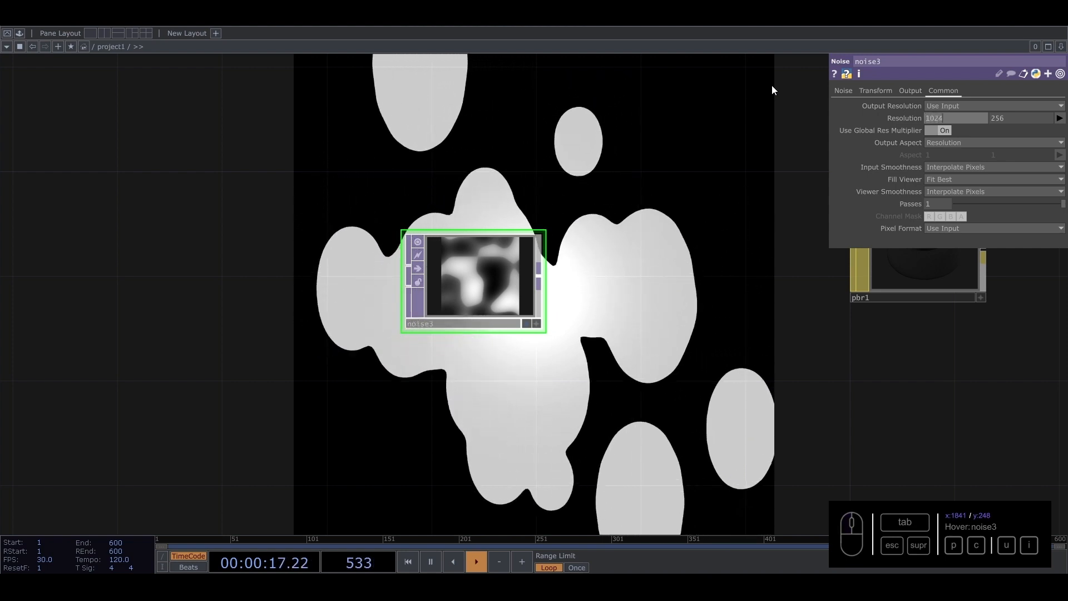
text(4)
key(Tab)
text(1024)
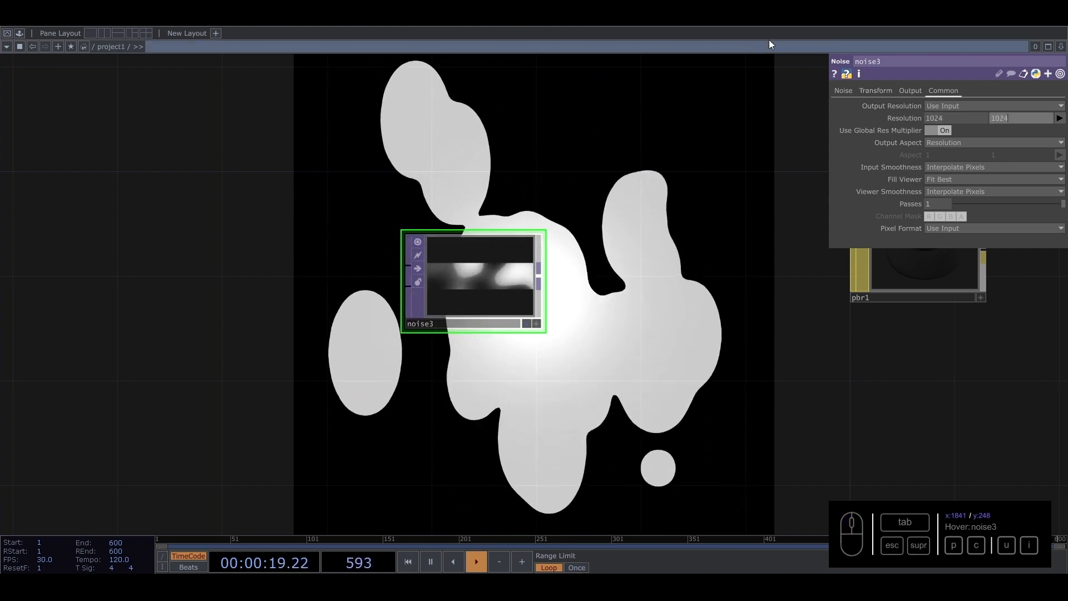
key(Return)
- Animate noise3 by setting its Translate Z to the expression absTime.seconds * 0.1
click(846, 91)
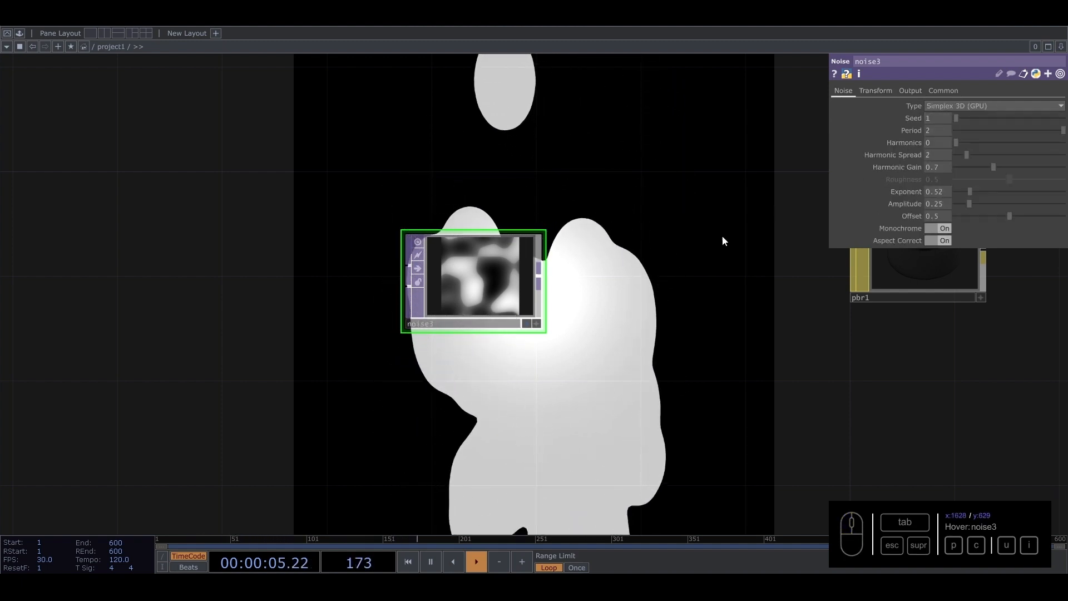
click(885, 92)
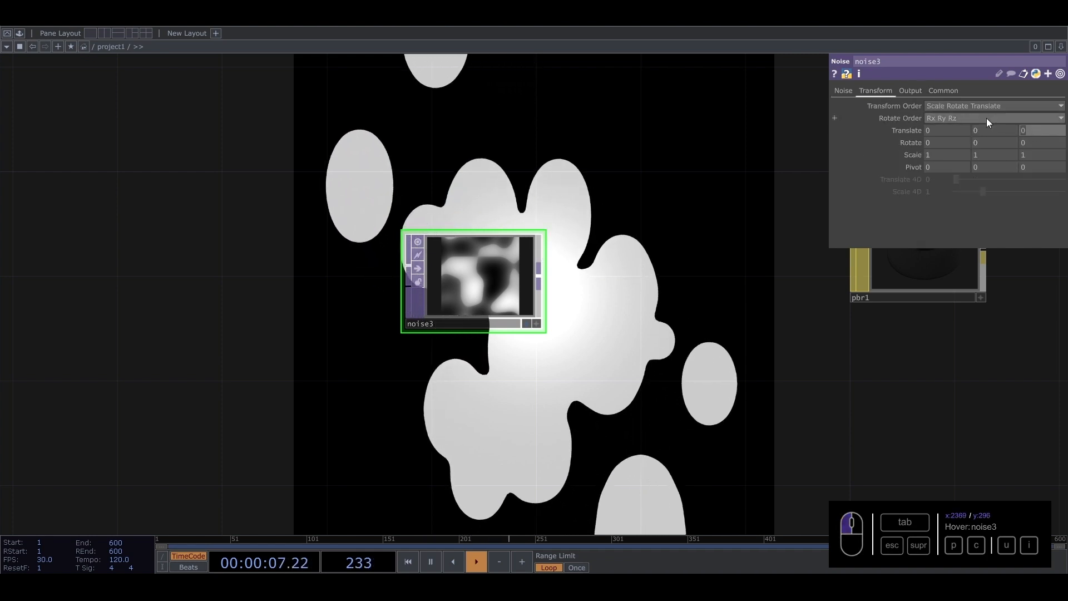
text(absTime.seconds)
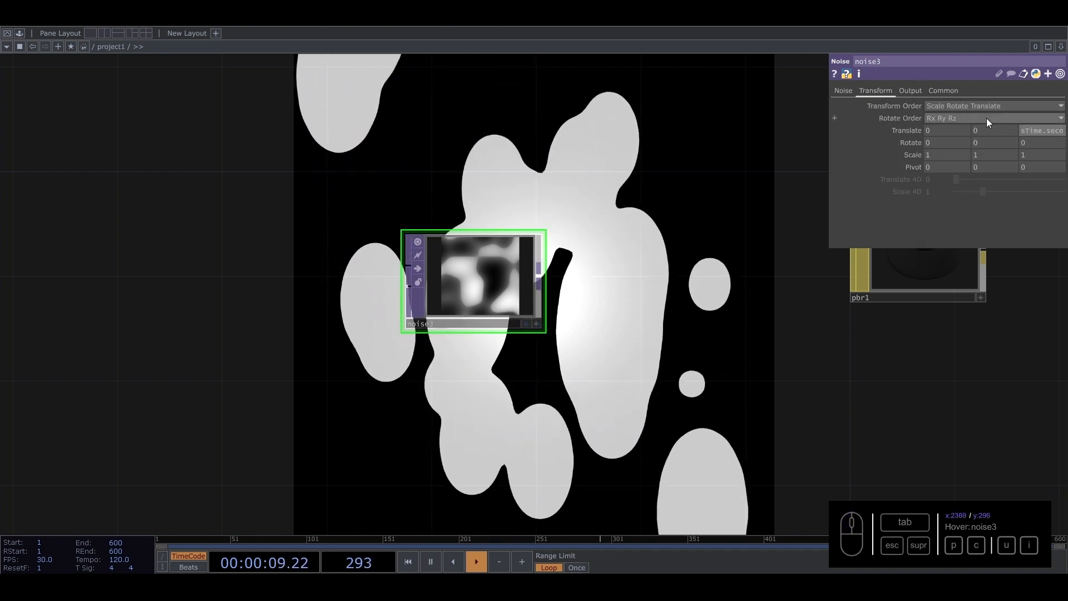
text(0.1)
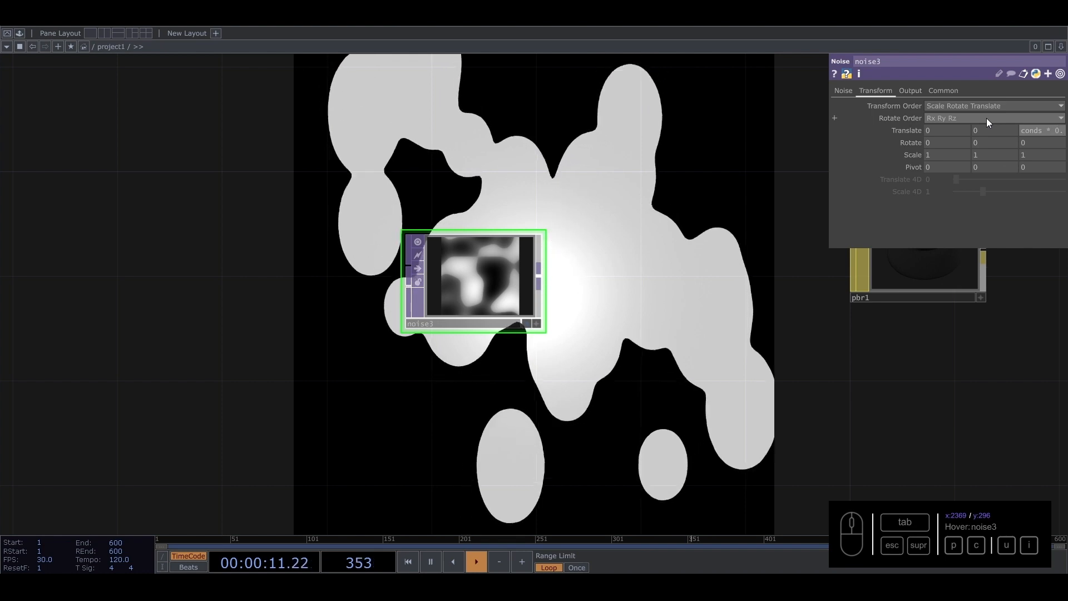
key(Return)
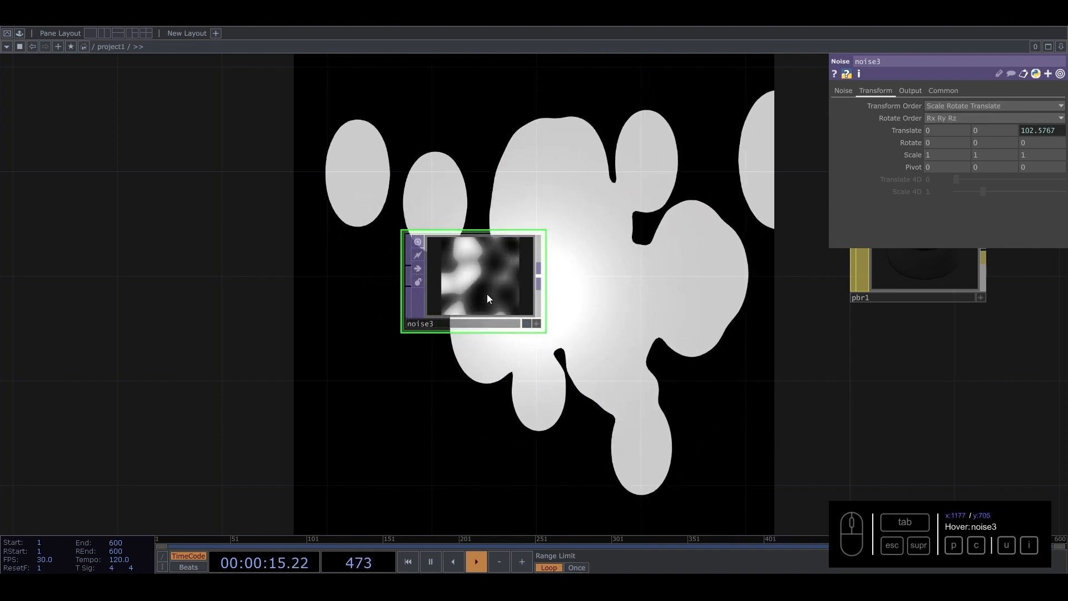
- Move noise3 farther from pbr1, add a Null TOP fed by it in the gap and enlarge the null slightly
drag(486, 293, 185, 276)
drag(251, 250, 408, 256)
key(Tab)
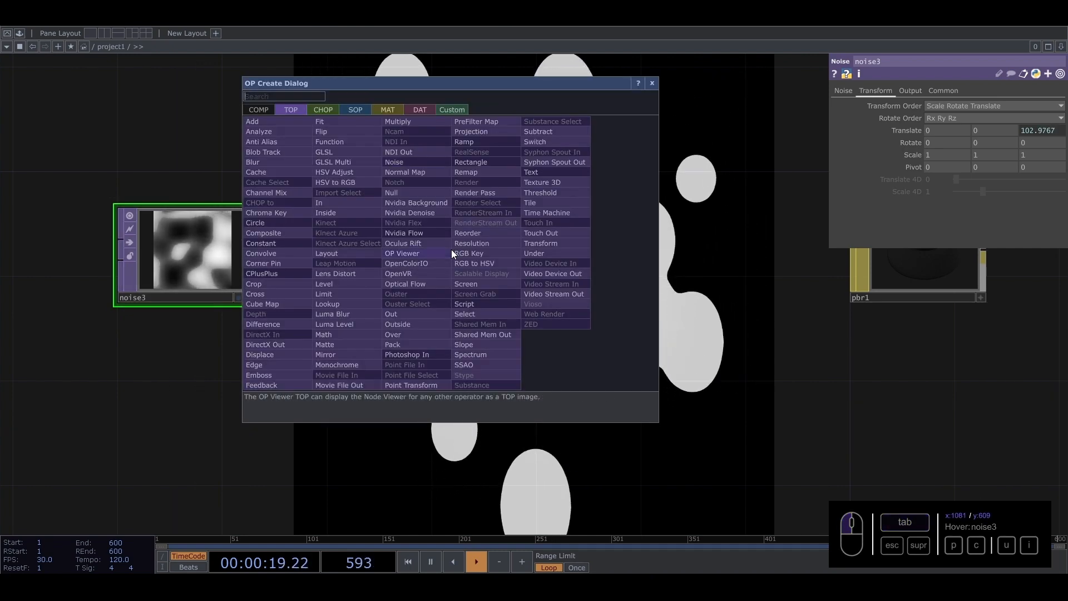
click(397, 195)
click(584, 248)
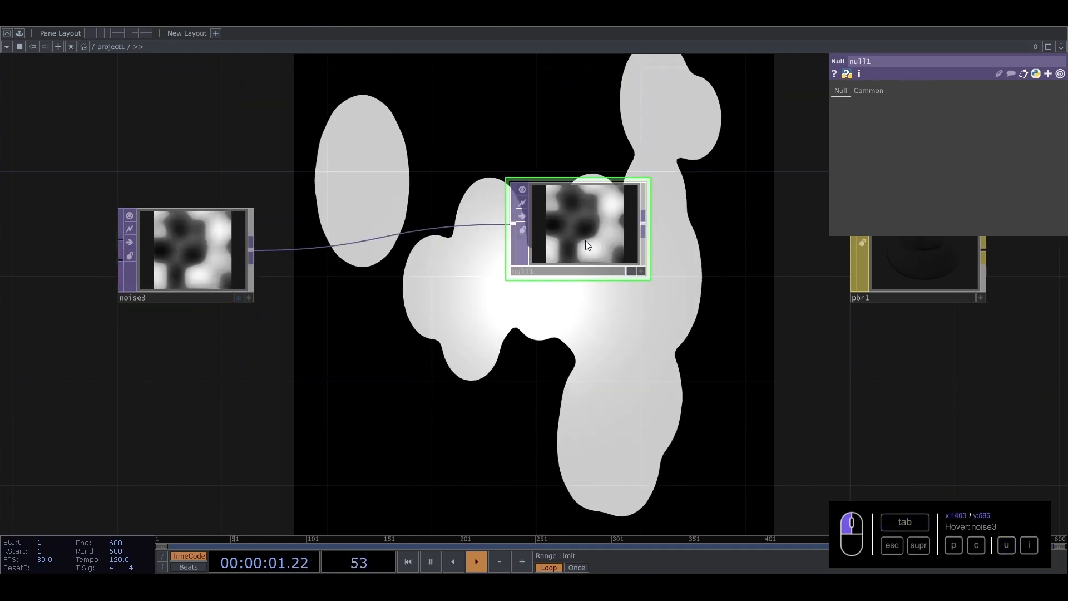
drag(585, 247, 651, 275)
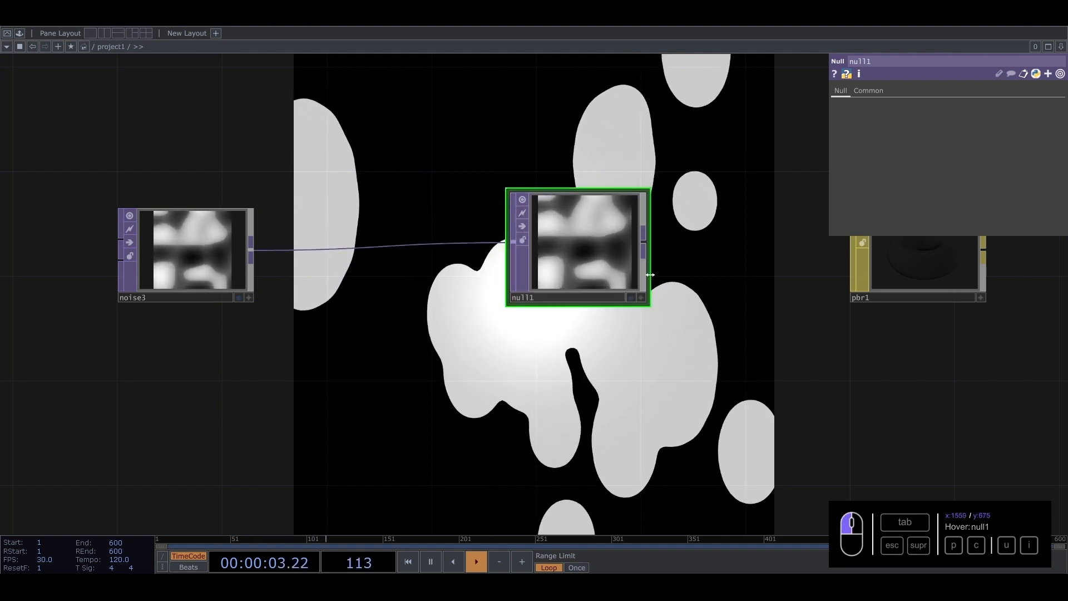
- Rename null1 as color
double_click(528, 298)
text(color)
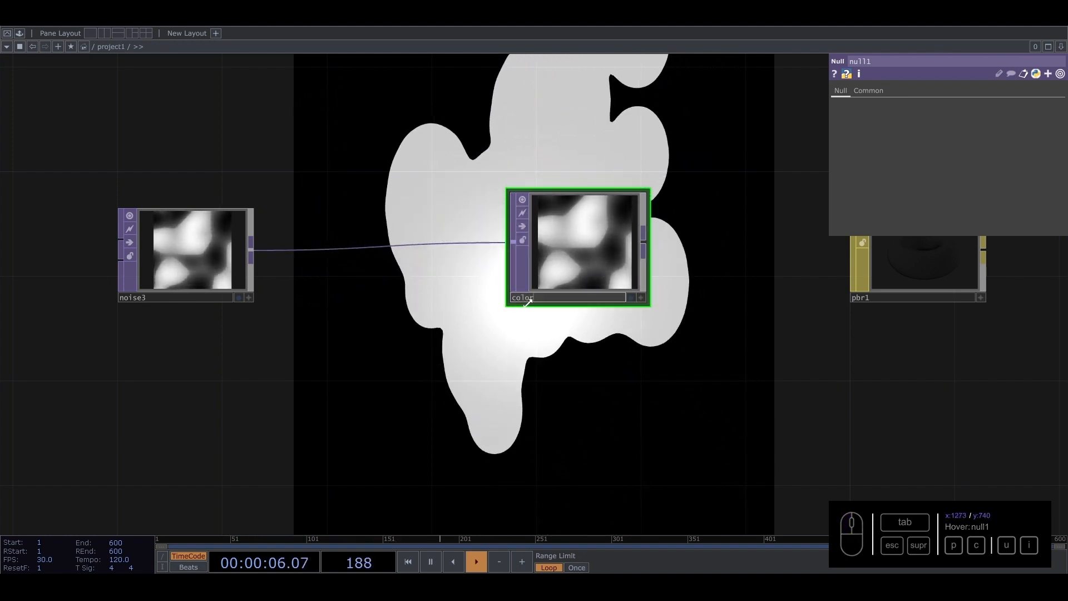
key(Return)
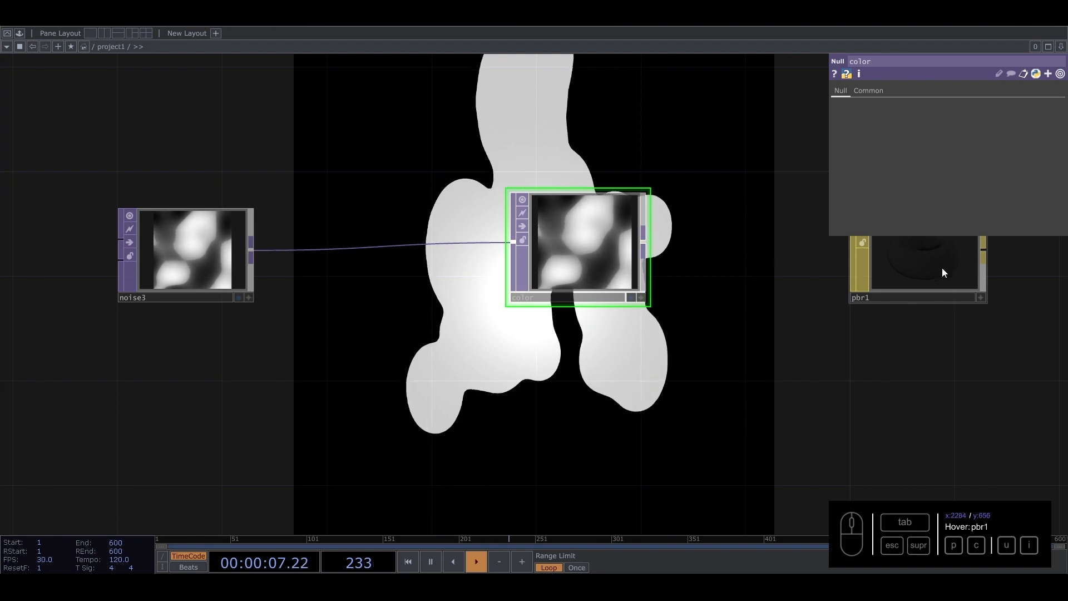
- Assign the color null as the Base Color Map of pbr1
click(942, 272)
click(839, 90)
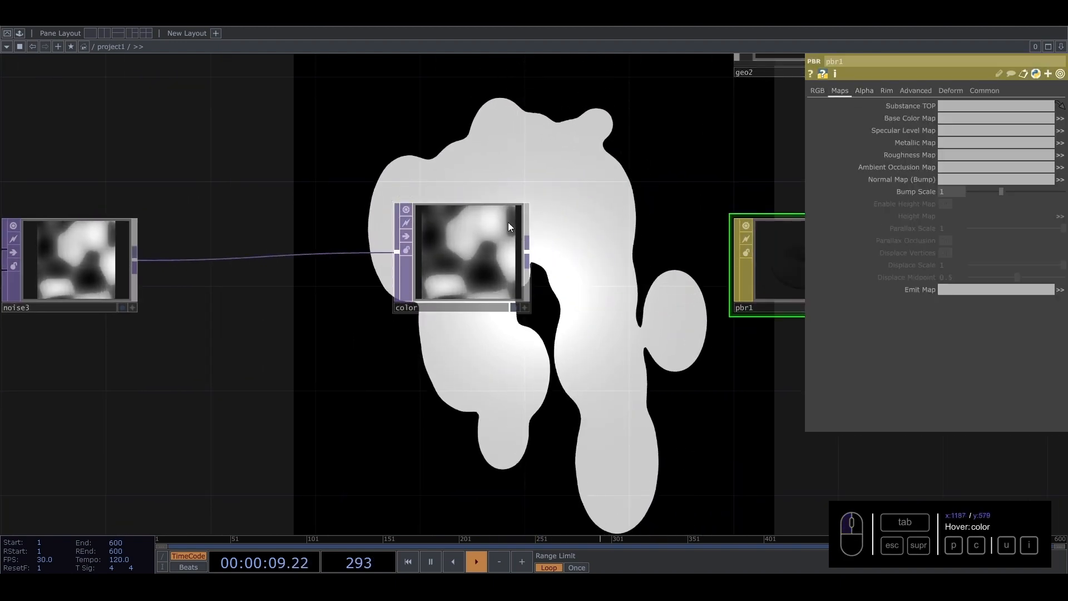
drag(509, 222, 970, 119)
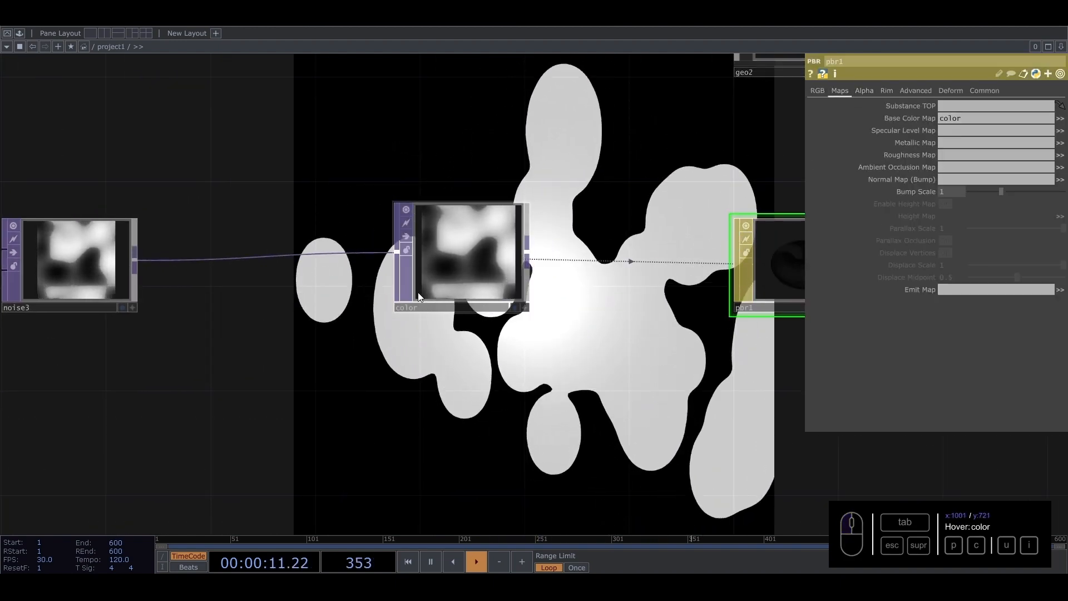
- Assign pbr1 as the material of geo2 and set the material's roughness to 0.25
scroll(418, 294, down, 3)
drag(503, 217, 443, 262)
drag(640, 306, 667, 124)
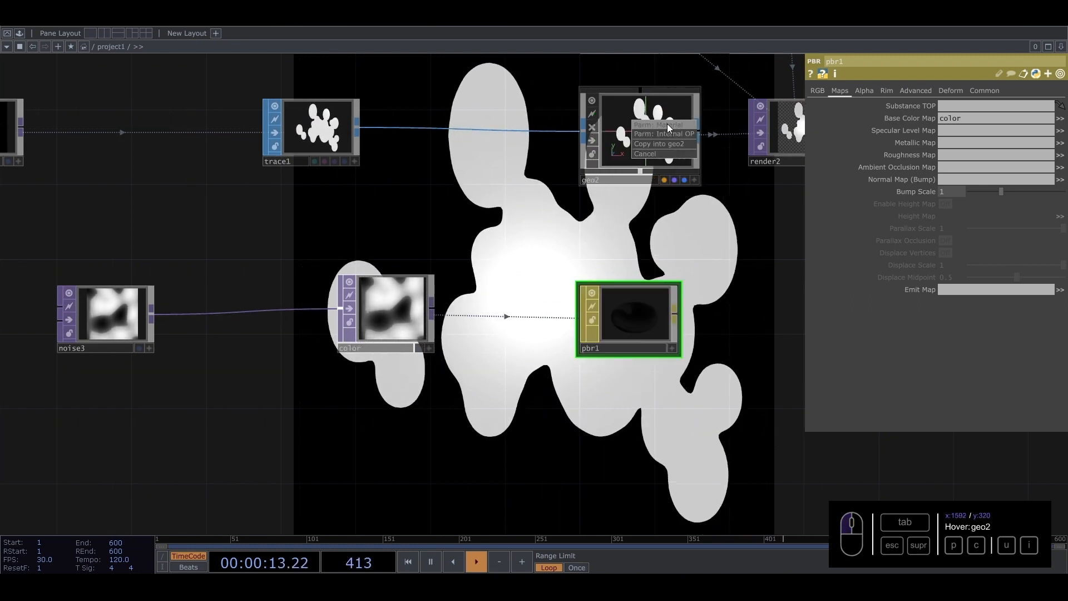
click(667, 124)
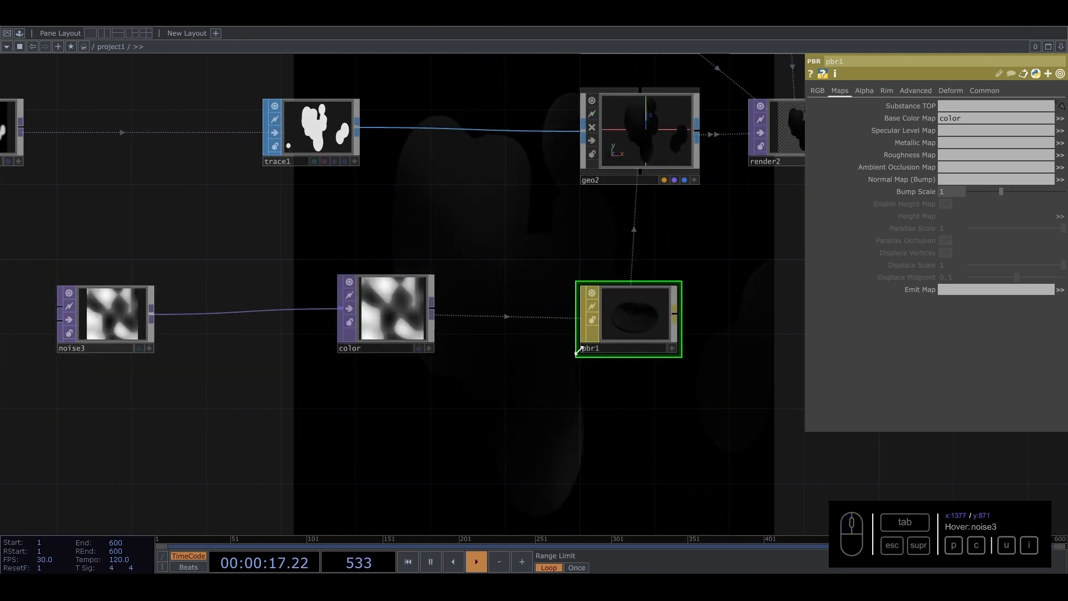
click(818, 91)
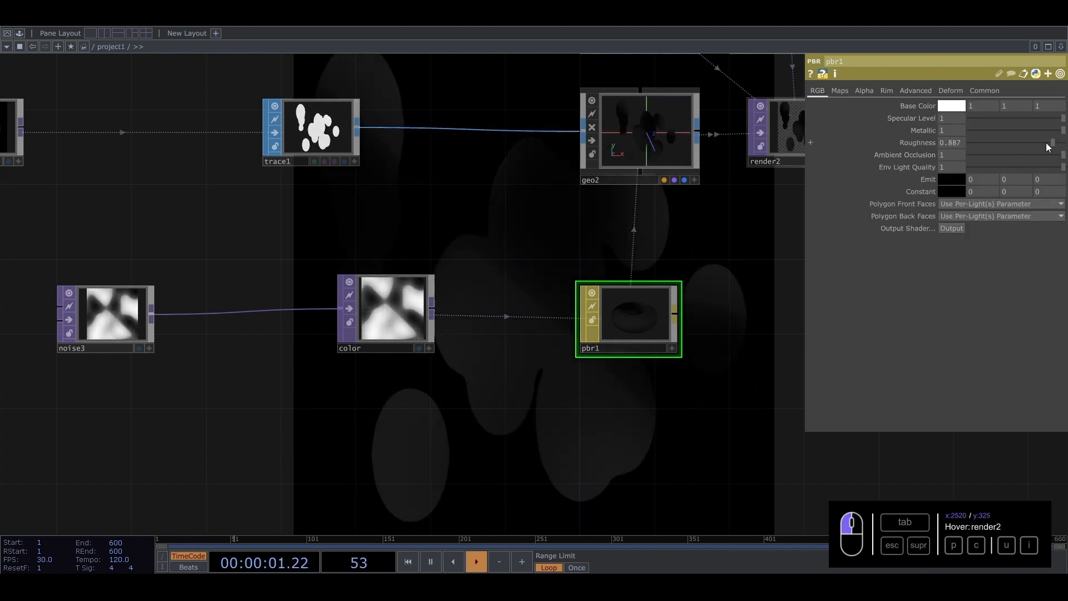
drag(1047, 144, 993, 143)
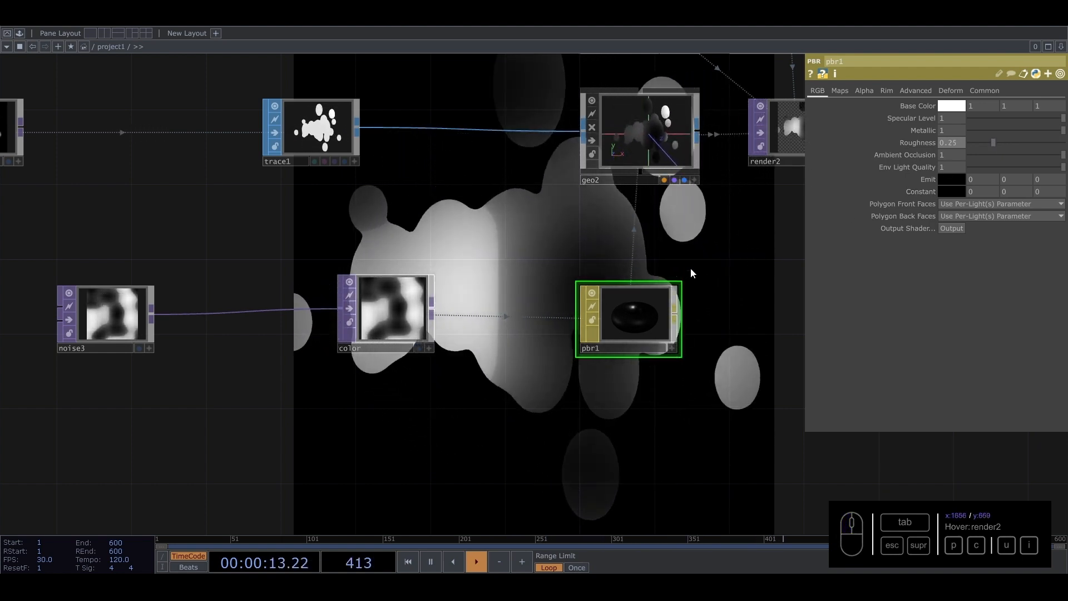
- Turn off the bypass on edge1 to preview the outlines of the shaded blobs, and bypass the node again
drag(575, 249, 243, 267)
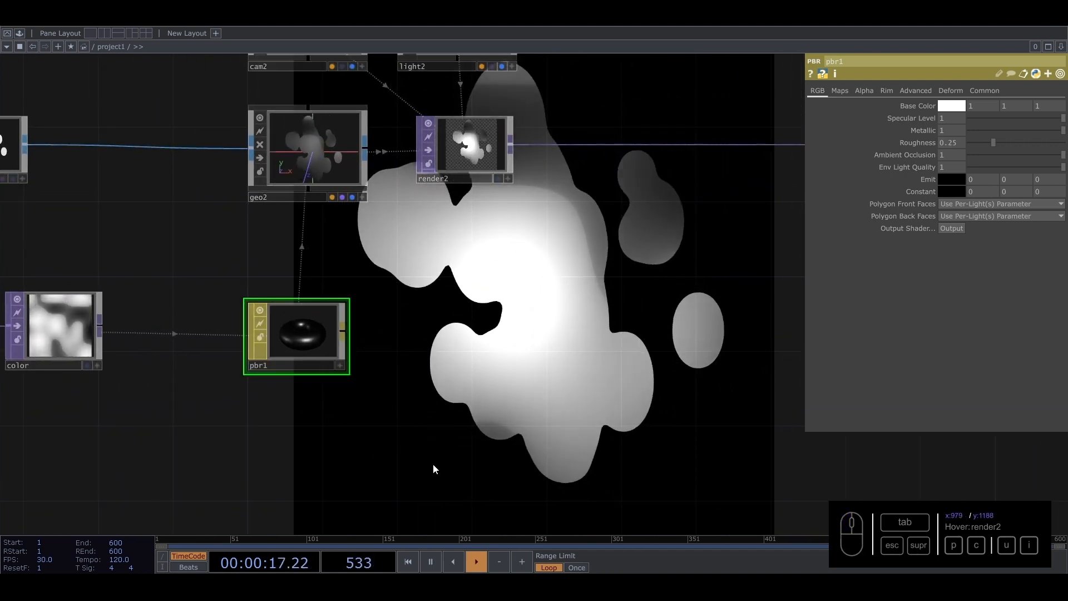
drag(461, 310, 485, 282)
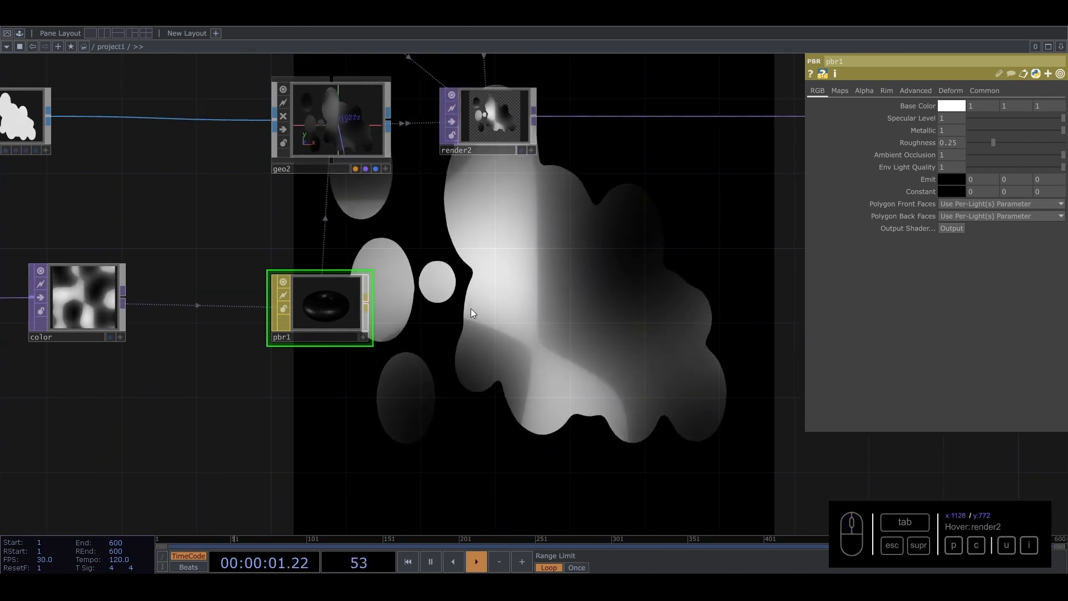
drag(544, 341, 226, 361)
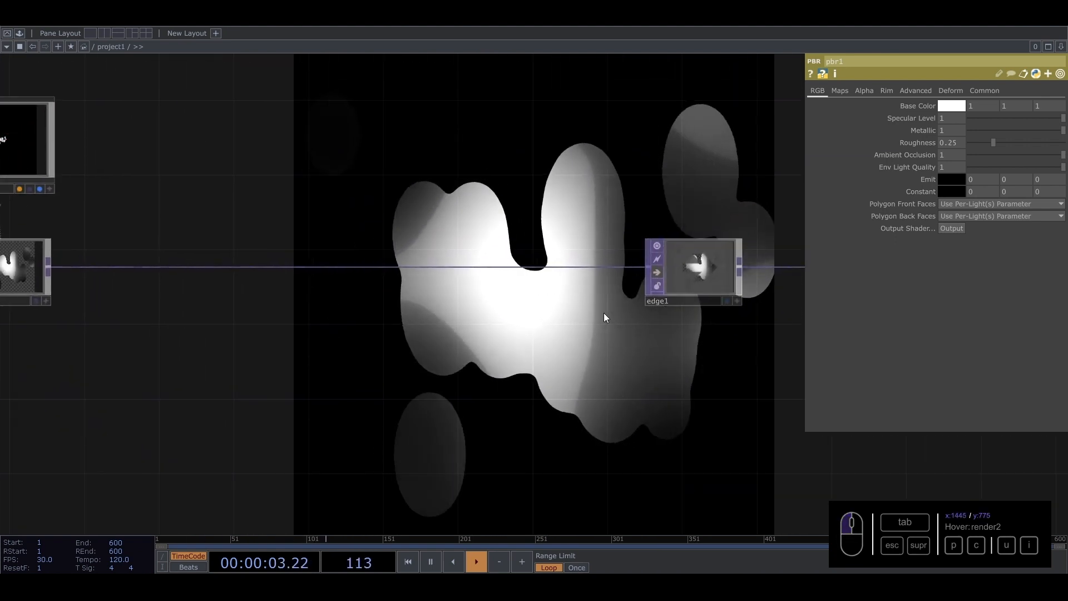
click(654, 273)
drag(539, 136, 610, 213)
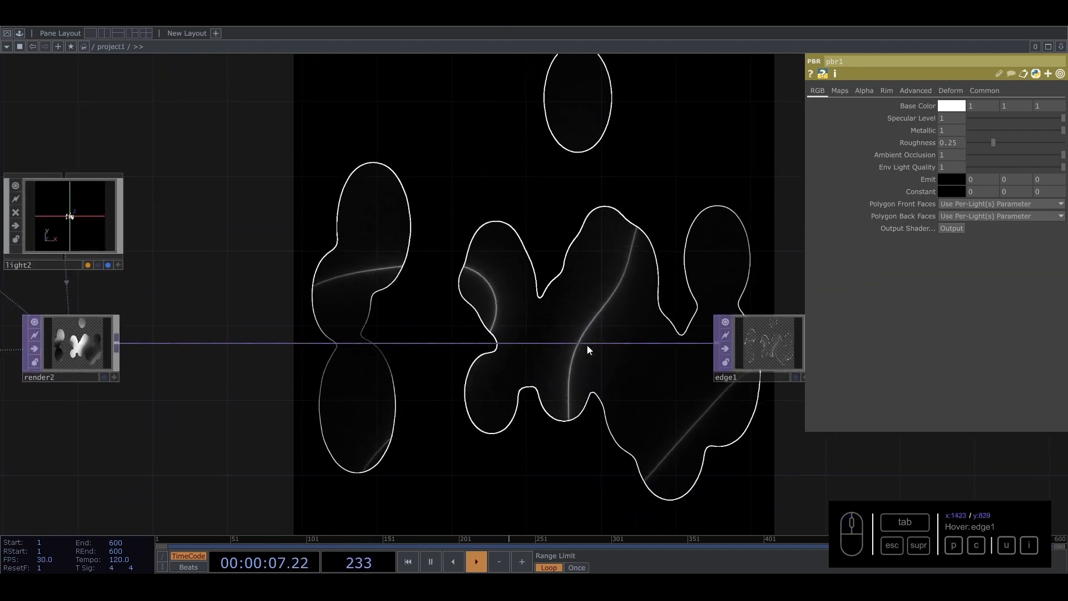
click(733, 351)
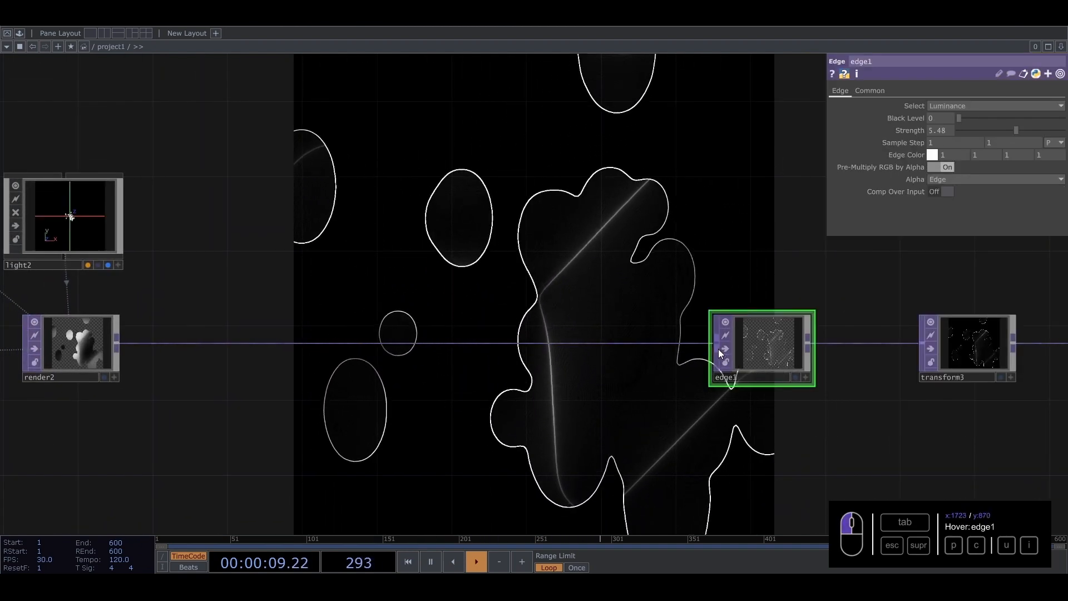
scroll(501, 414, down, 1)
scroll(501, 414, down, 2)
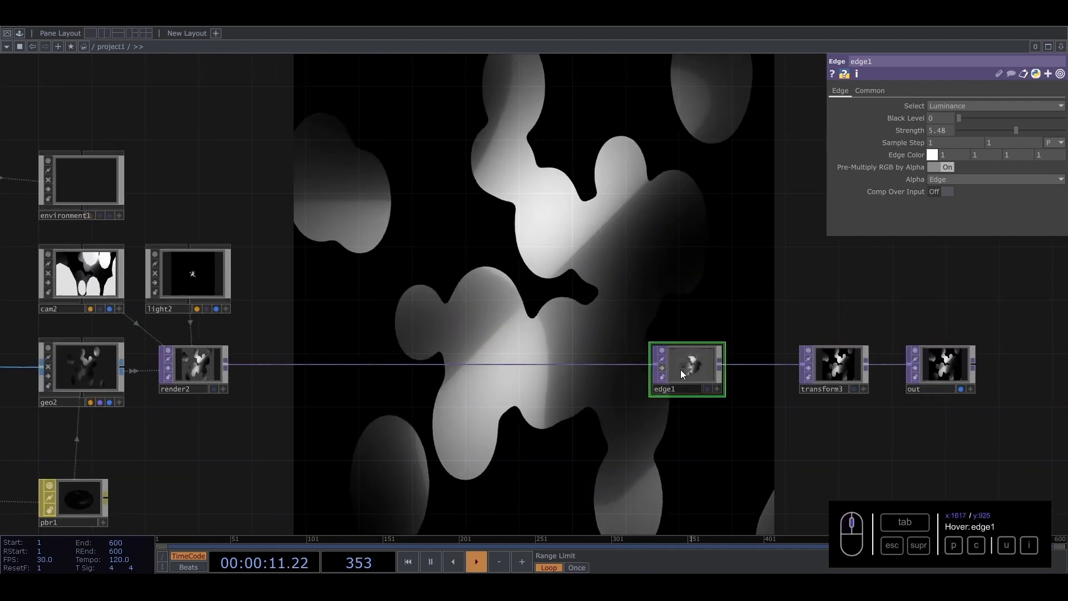
- Open the node color palette for edge1
key(c)
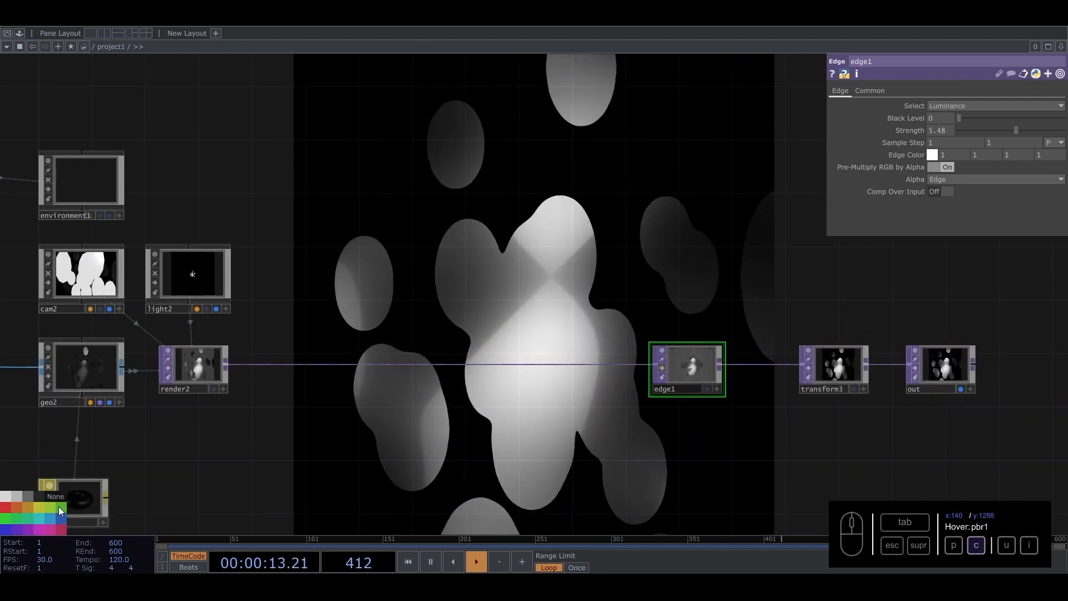
- Add a Ramp TOP below noise3 and insert an extra color key about 70% along its gradient
drag(390, 440, 548, 371)
drag(475, 386, 649, 277)
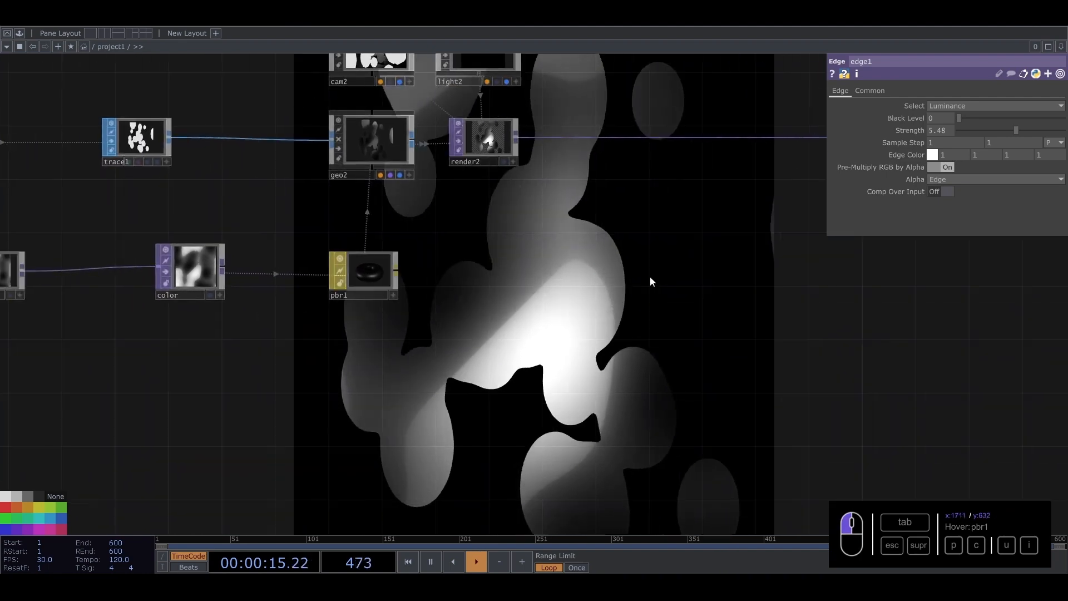
drag(326, 328, 462, 321)
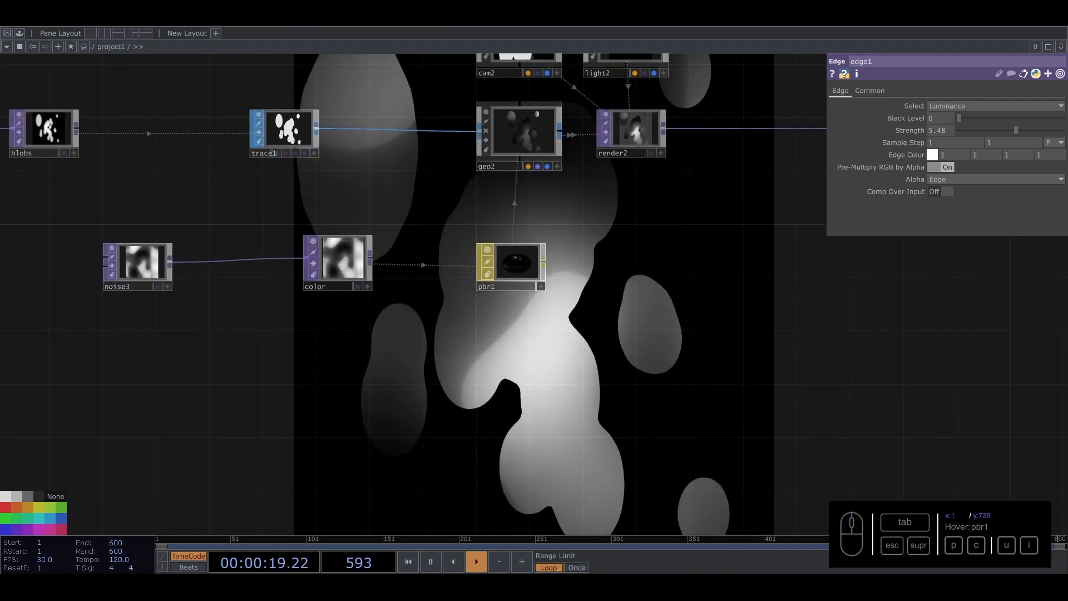
drag(163, 338, 313, 324)
key(Tab)
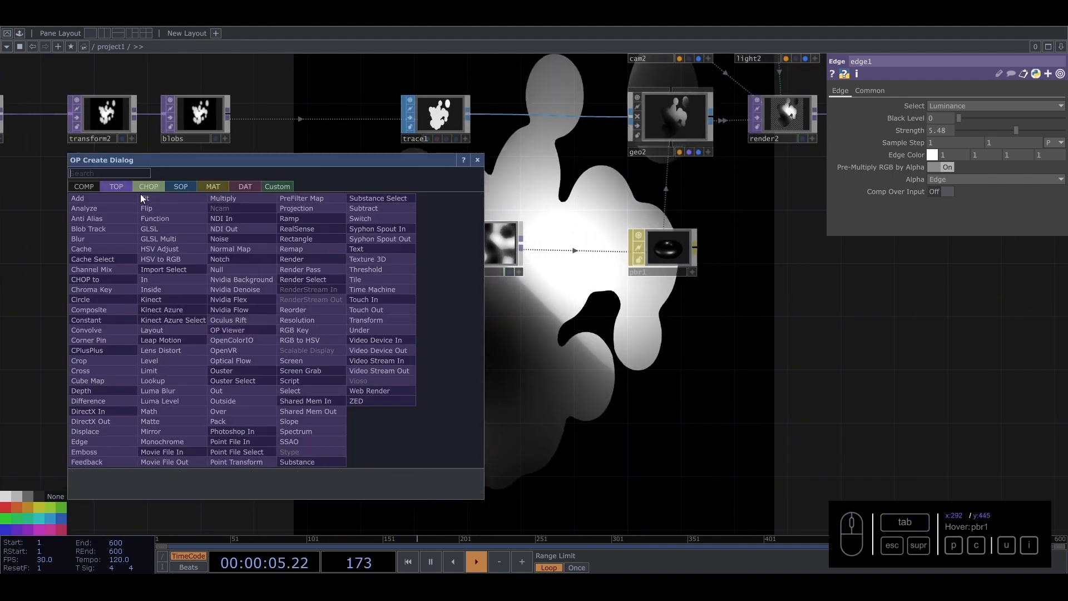
click(303, 222)
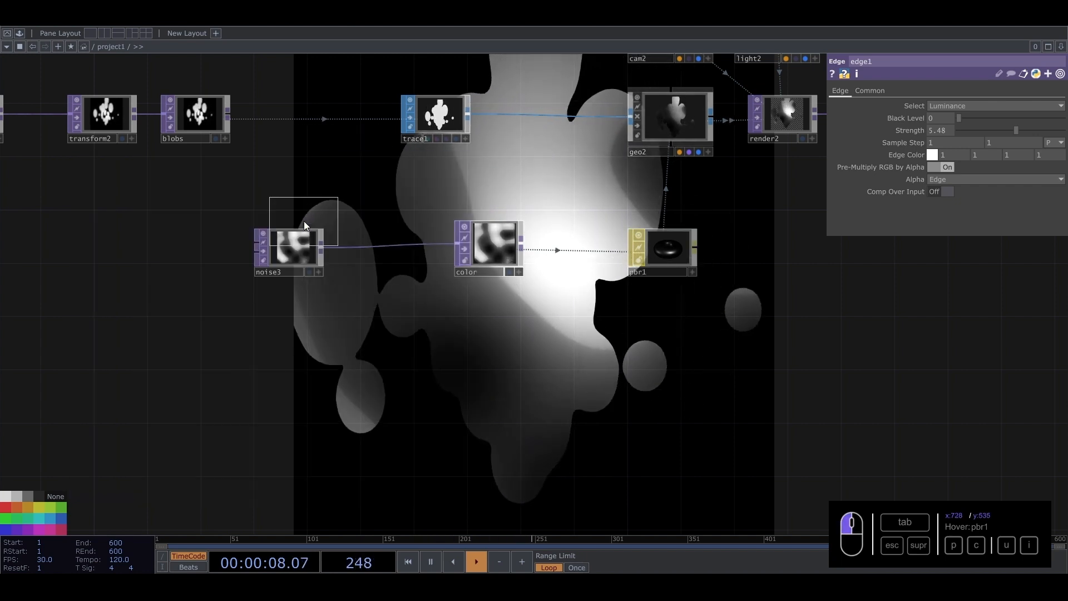
click(285, 317)
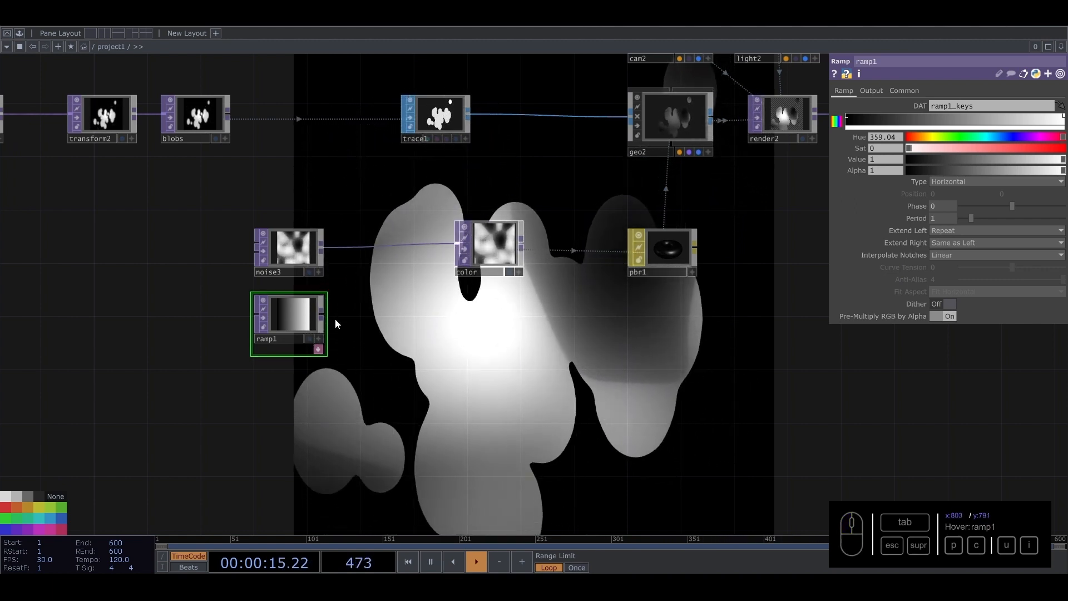
click(299, 310)
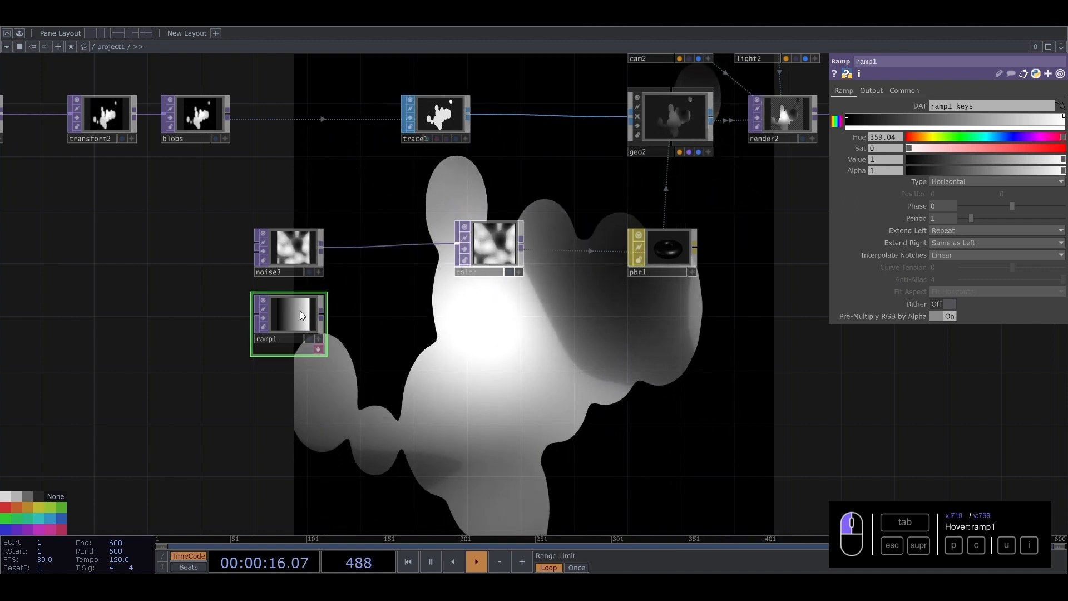
click(998, 116)
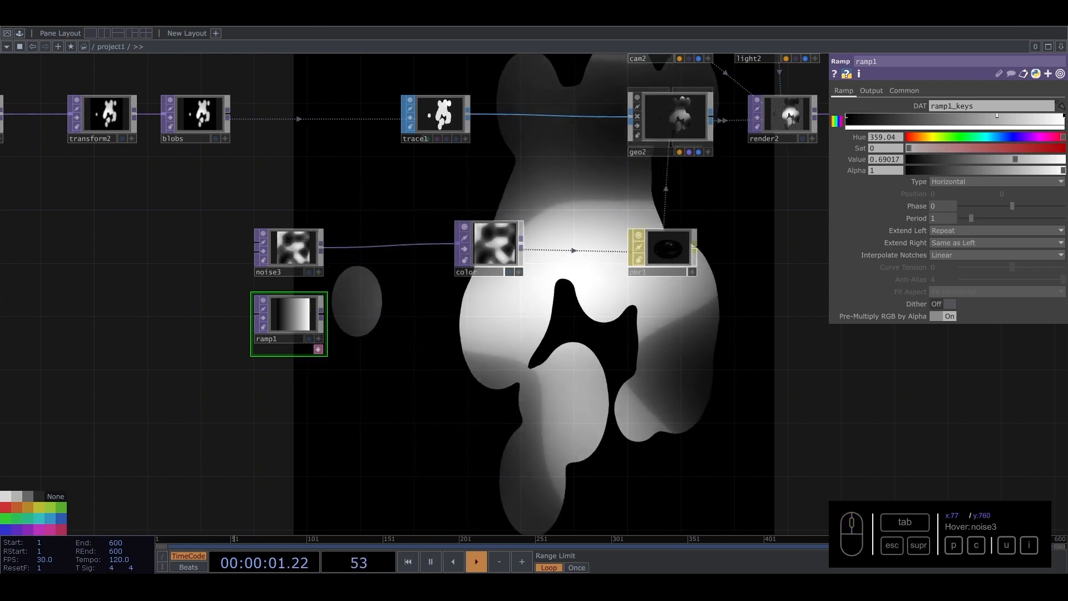
- Paste the black-to-gold reference ramp into the network and place it beside ramp1
click(495, 363)
key(ctrl+v)
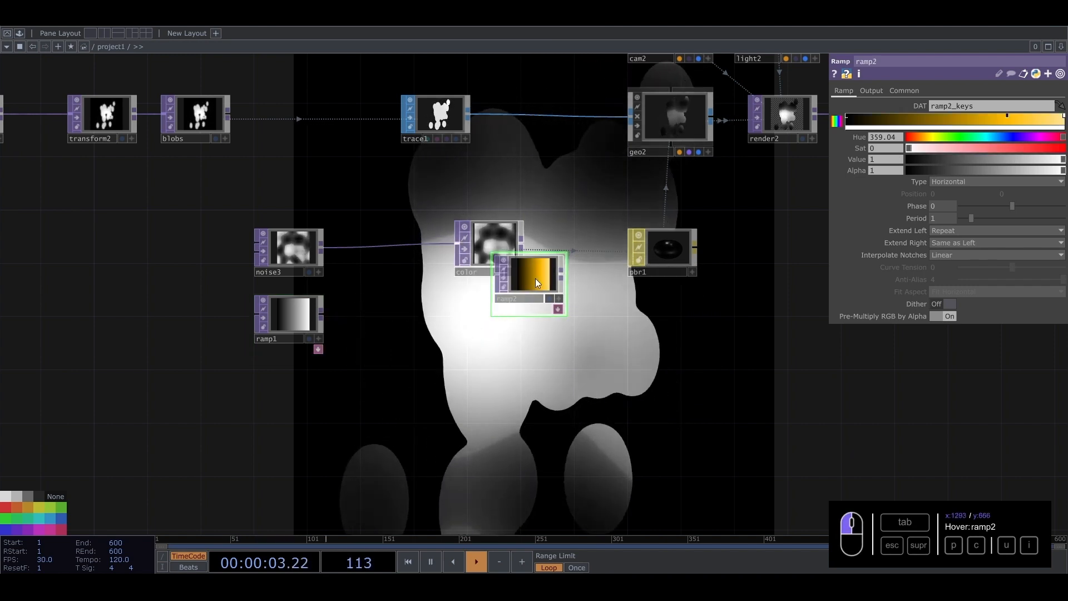
drag(535, 278, 213, 317)
scroll(209, 307, up, 5)
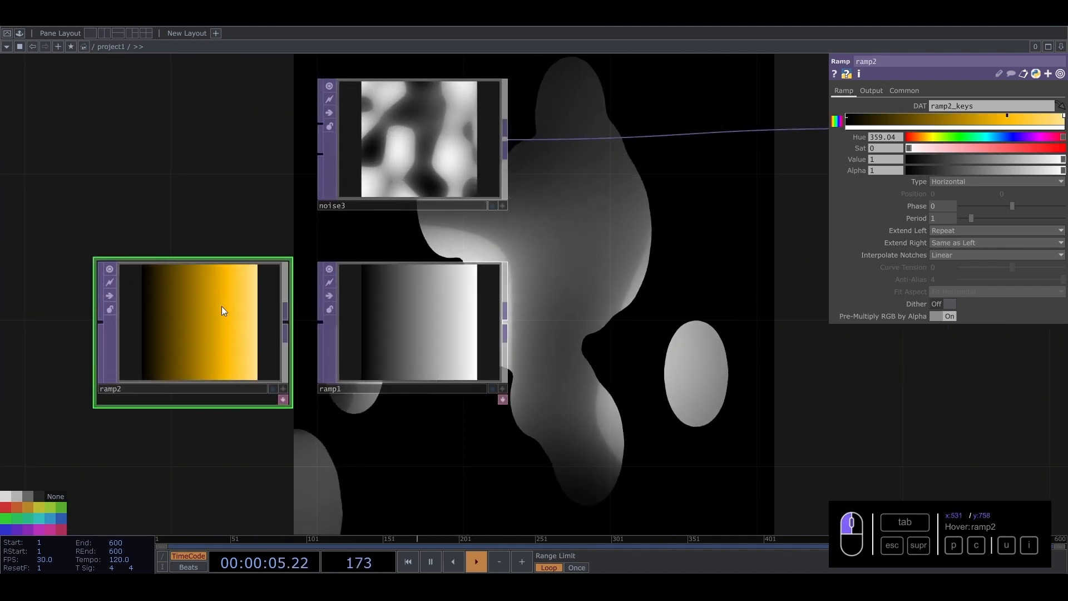
- Copy the reference ramp's gold onto ramp1's middle key with hue 44, saturation 1 and value 1
click(1007, 115)
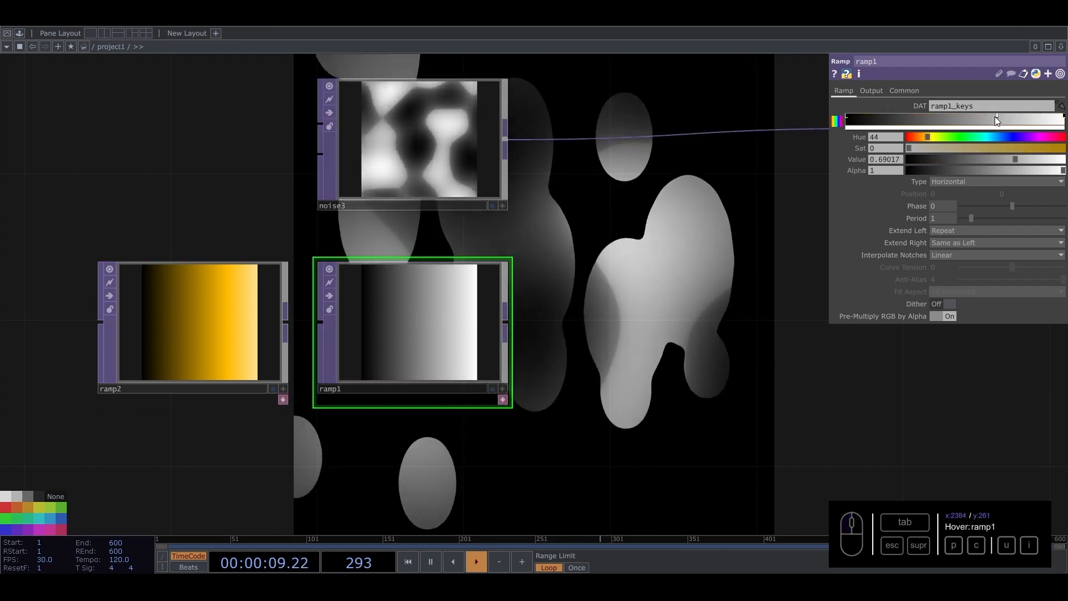
drag(1017, 161, 1063, 160)
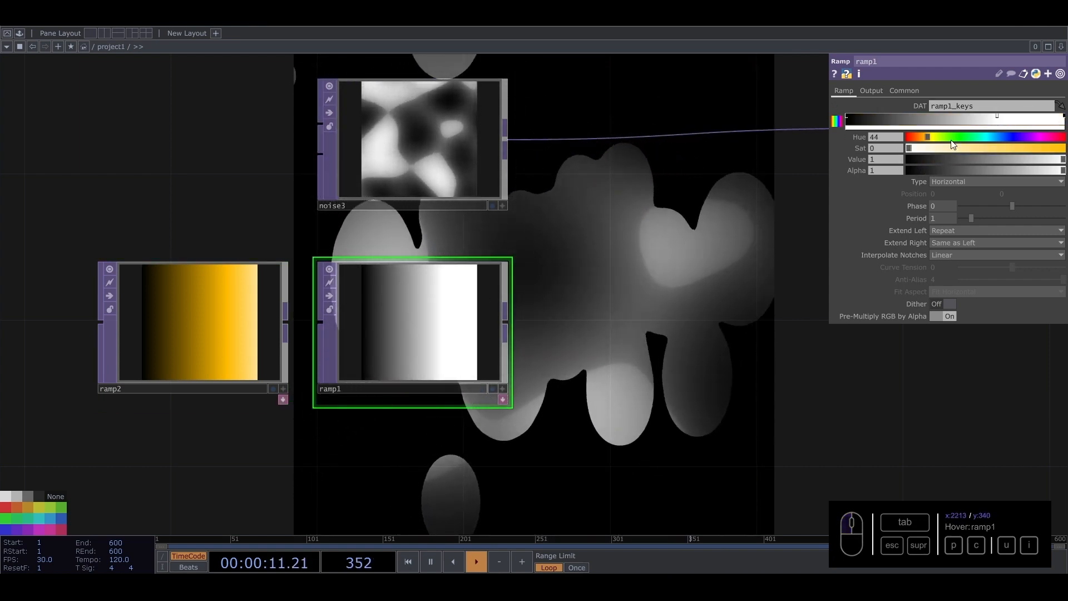
drag(922, 149, 1027, 150)
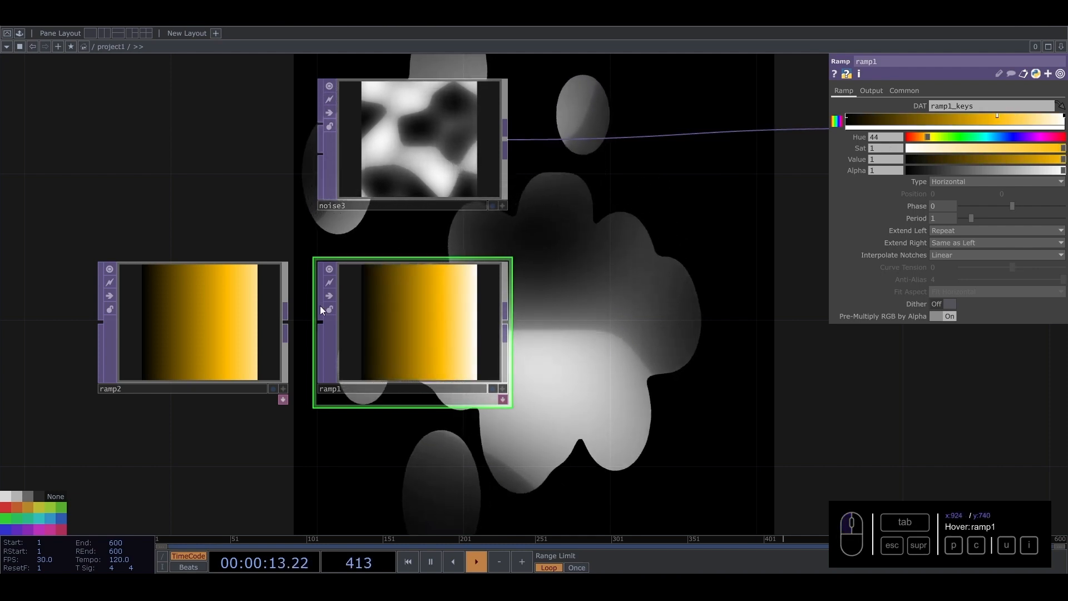
- Tint ramp1's end key pale yellow with hue 44 to match the reference ramp, and shift the gold key closer to it
click(253, 324)
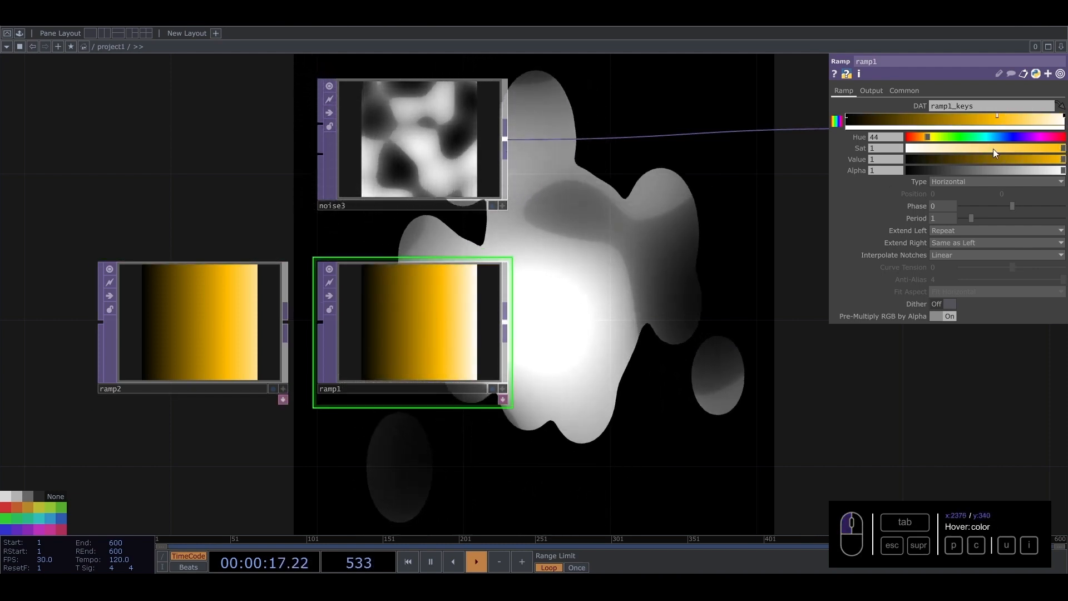
click(1063, 127)
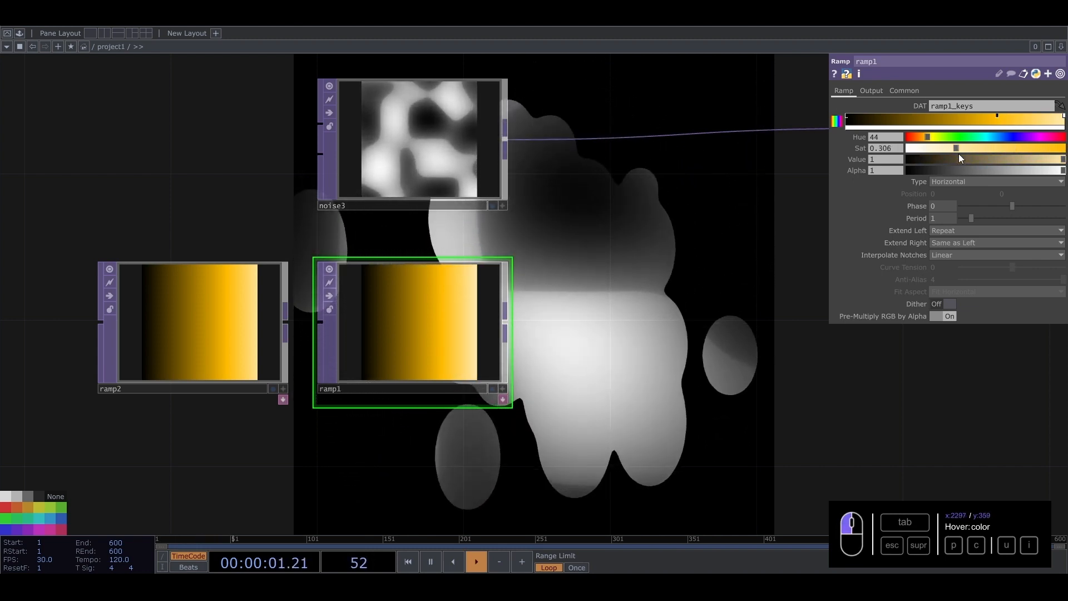
click(259, 335)
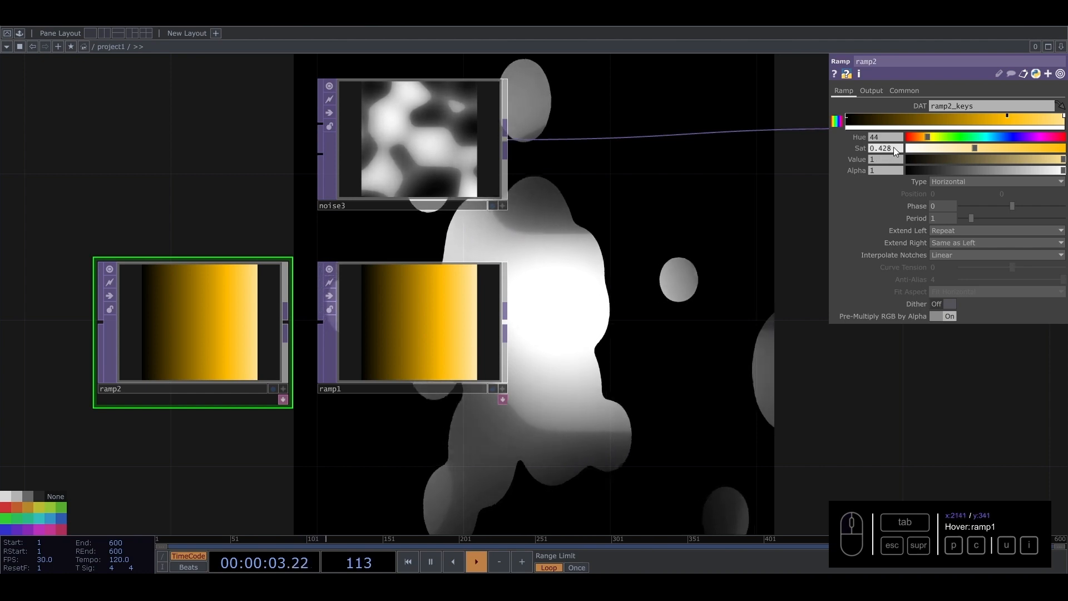
click(453, 318)
click(963, 146)
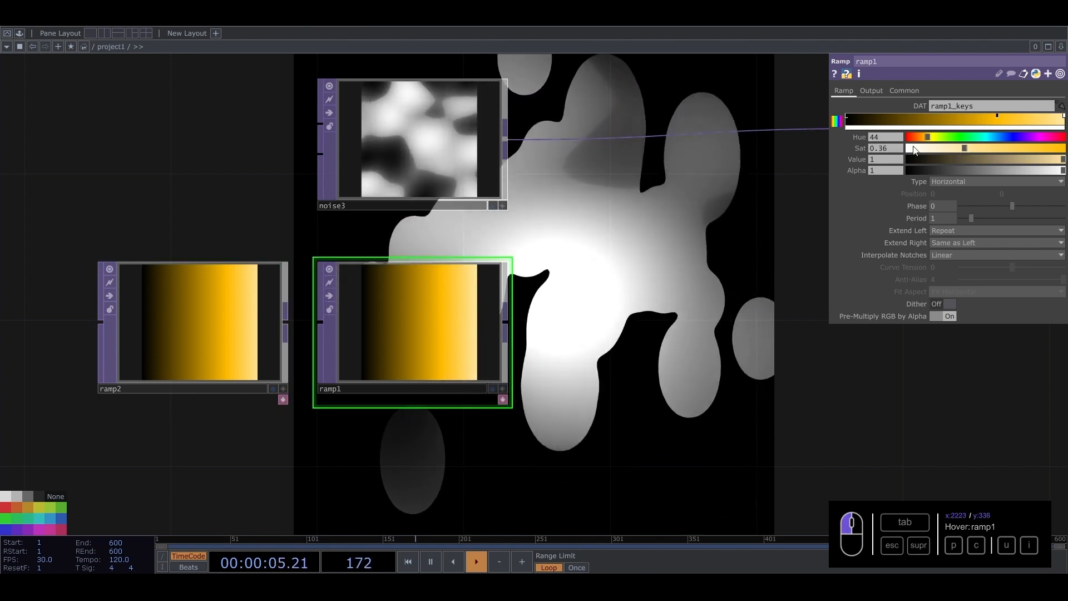
drag(890, 149, 873, 155)
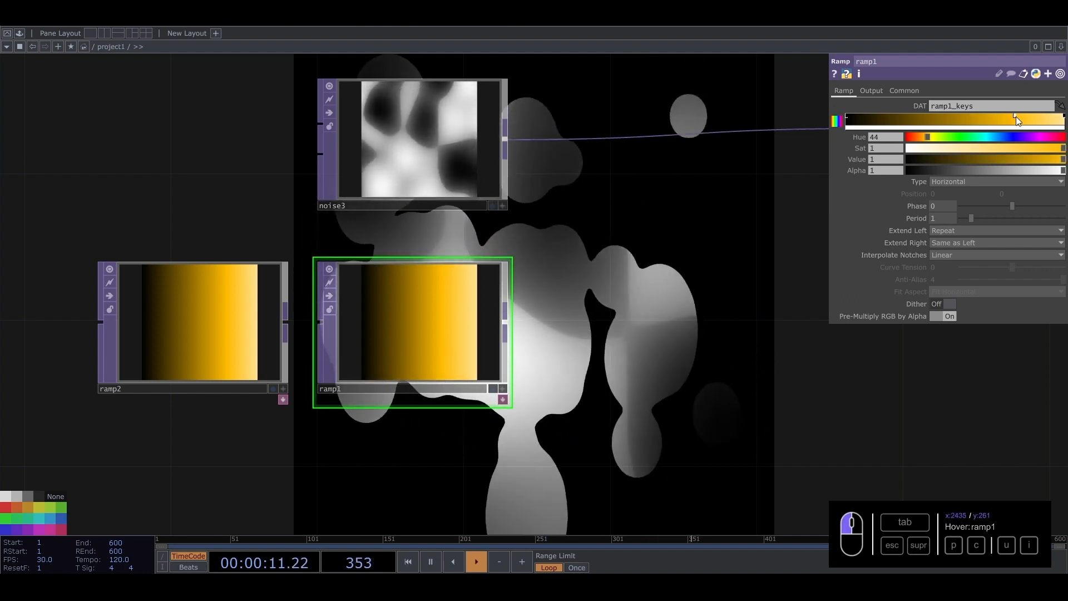
- Move the reference ramp2 farther away from ramp1
scroll(206, 348, down, 5)
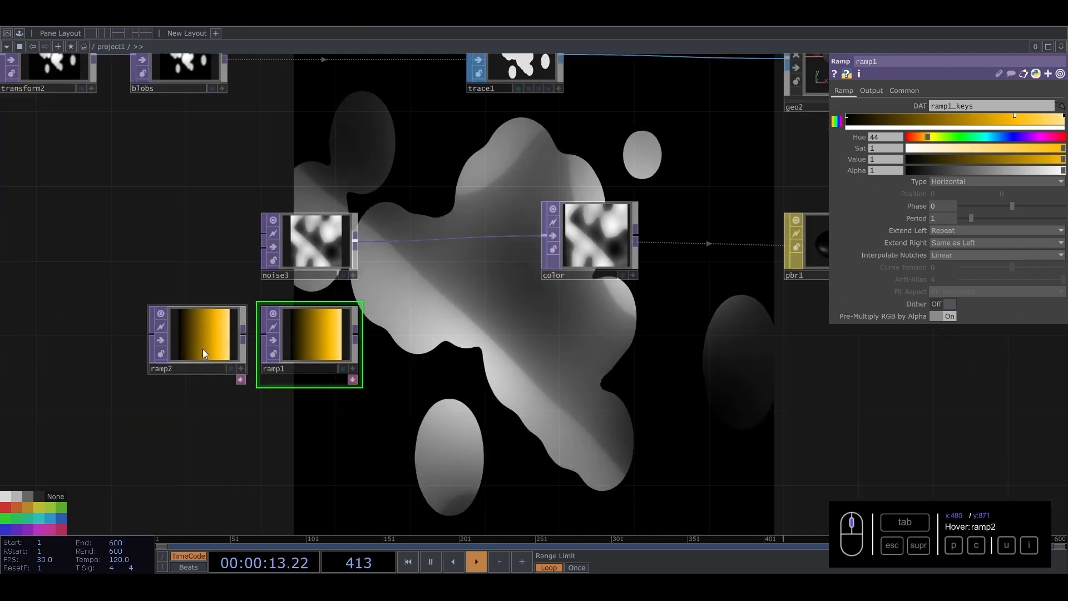
click(204, 346)
drag(195, 337, 165, 327)
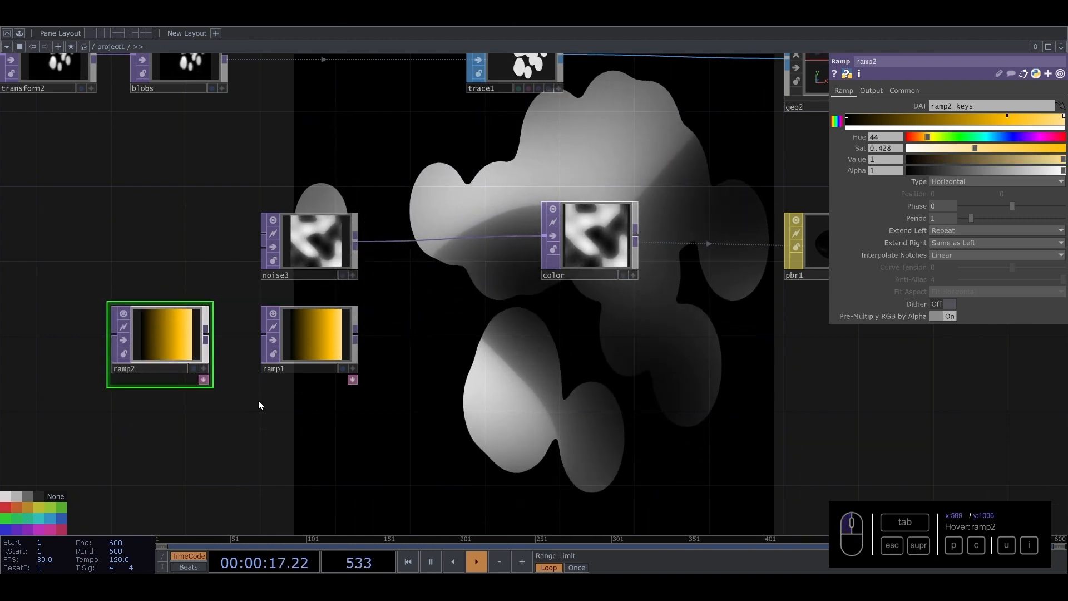
right_click(414, 241)
click(425, 235)
key(Escape)
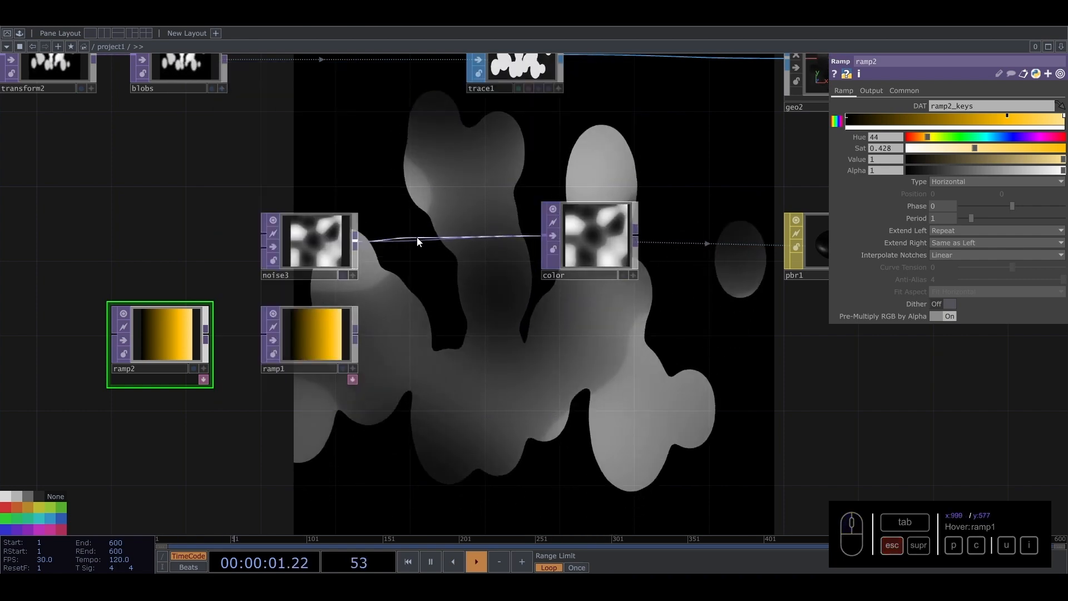
- Insert a Lookup TOP between noise3 and color, and connect ramp1 to its second input
right_click(417, 239)
click(433, 228)
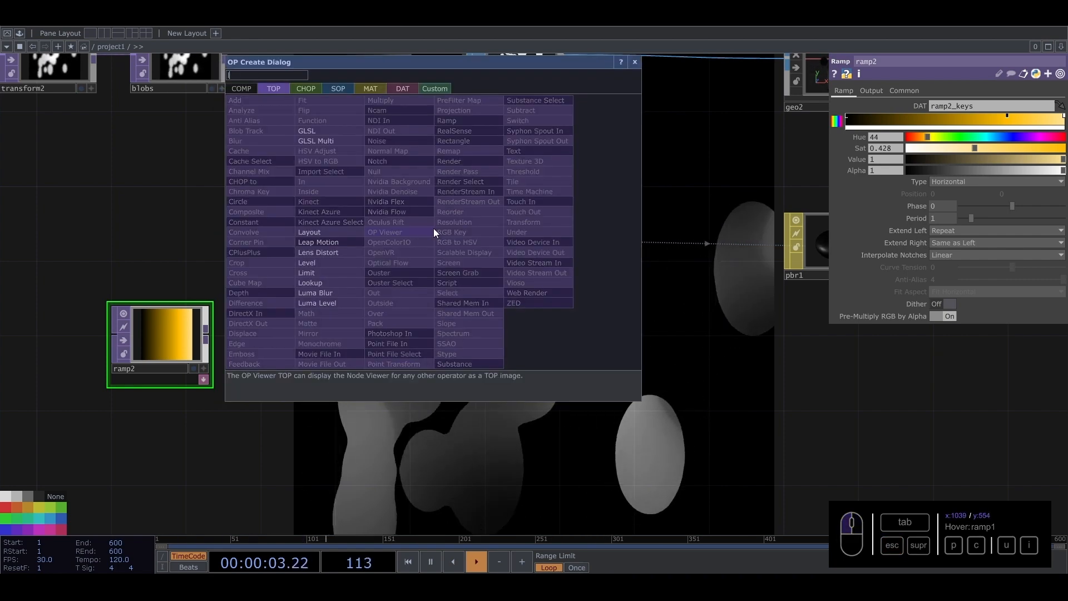
click(310, 282)
click(462, 242)
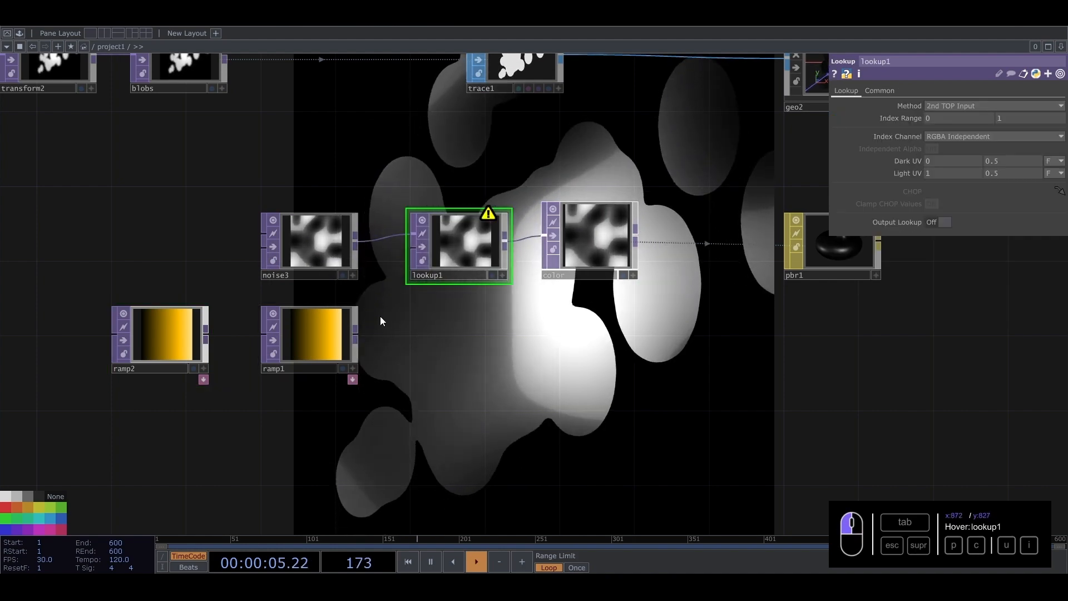
drag(355, 330, 393, 262)
scroll(424, 316, down, 3)
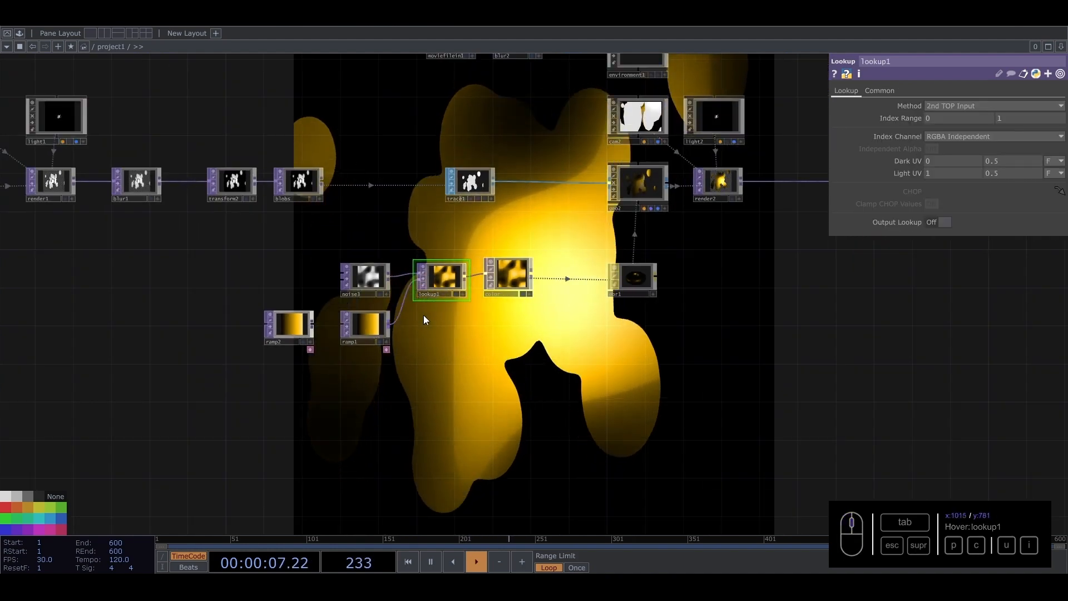
- Duplicate geo2 and render2 together and place the copies below pbr1
drag(420, 315, 359, 366)
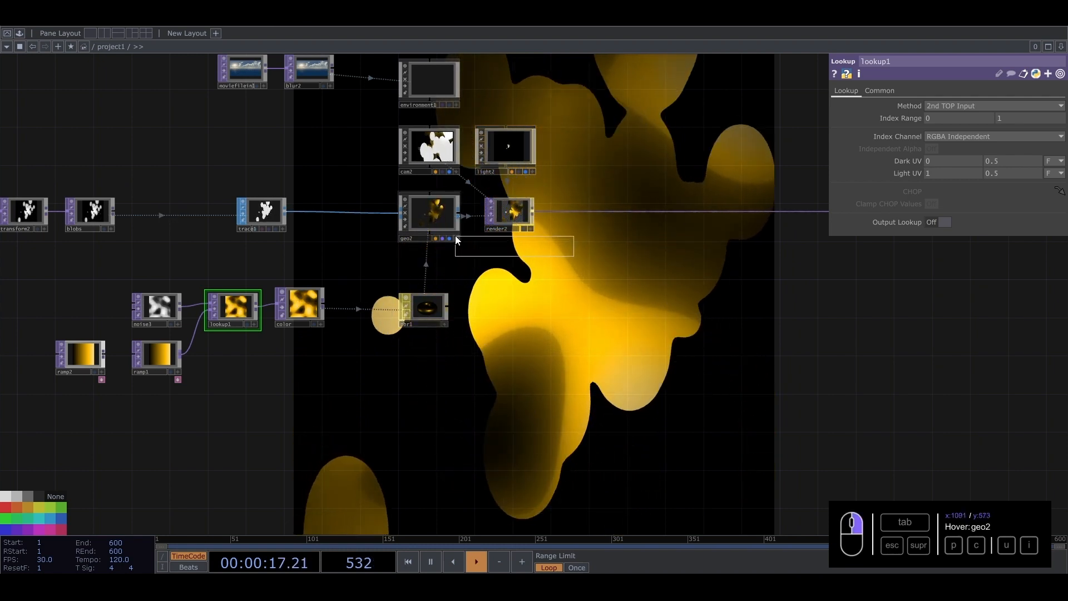
click(411, 215)
key(c)
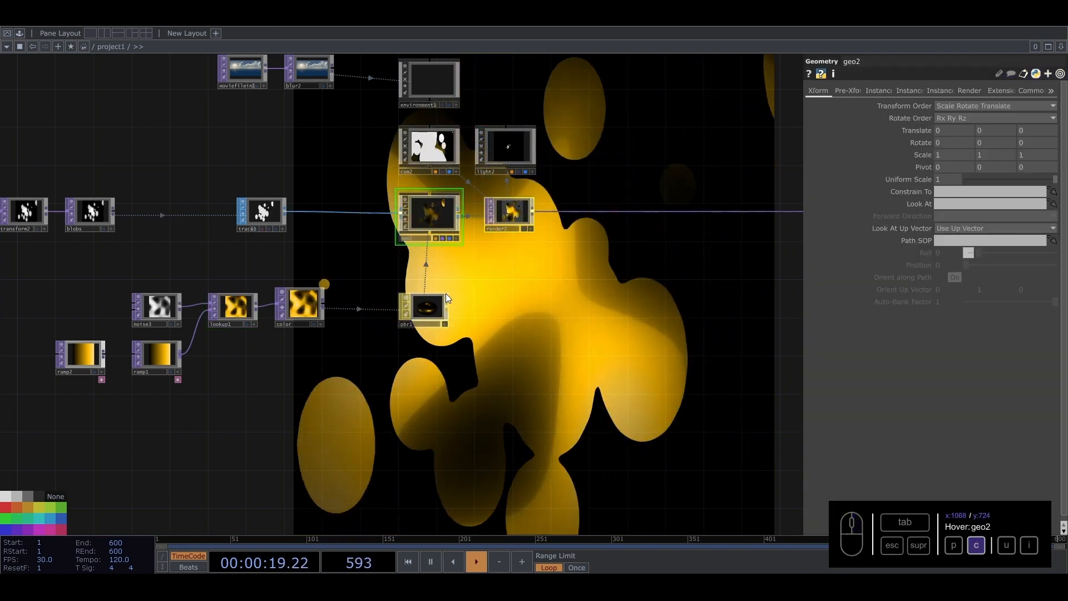
key(ctrl+v)
drag(442, 271, 433, 420)
scroll(437, 418, up, 2)
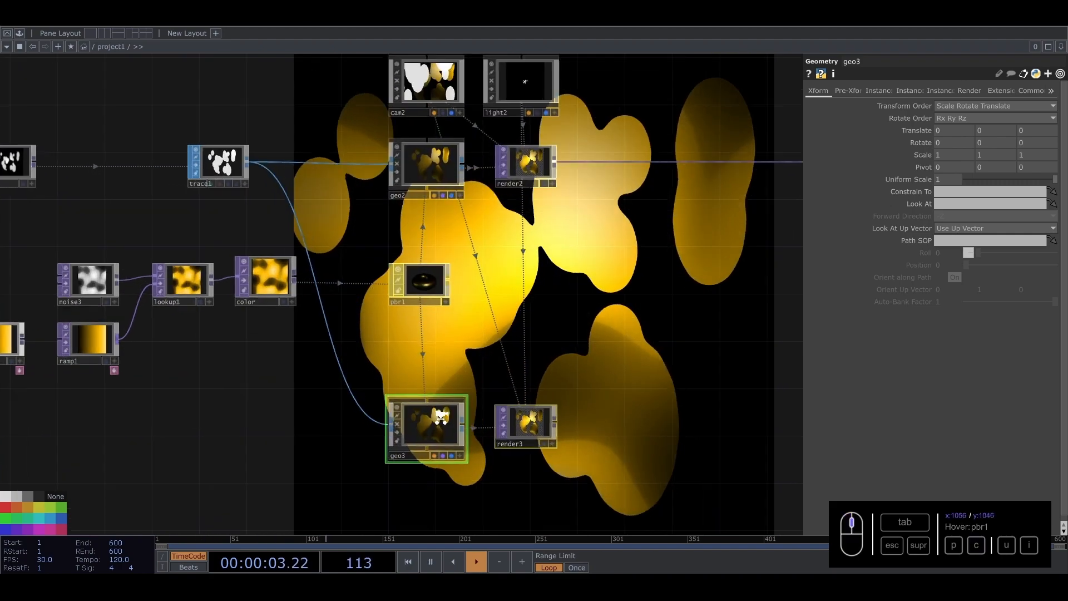
- Move geo3 and render3 farther down to leave room above them for another node
scroll(441, 416, up, 5)
click(567, 359)
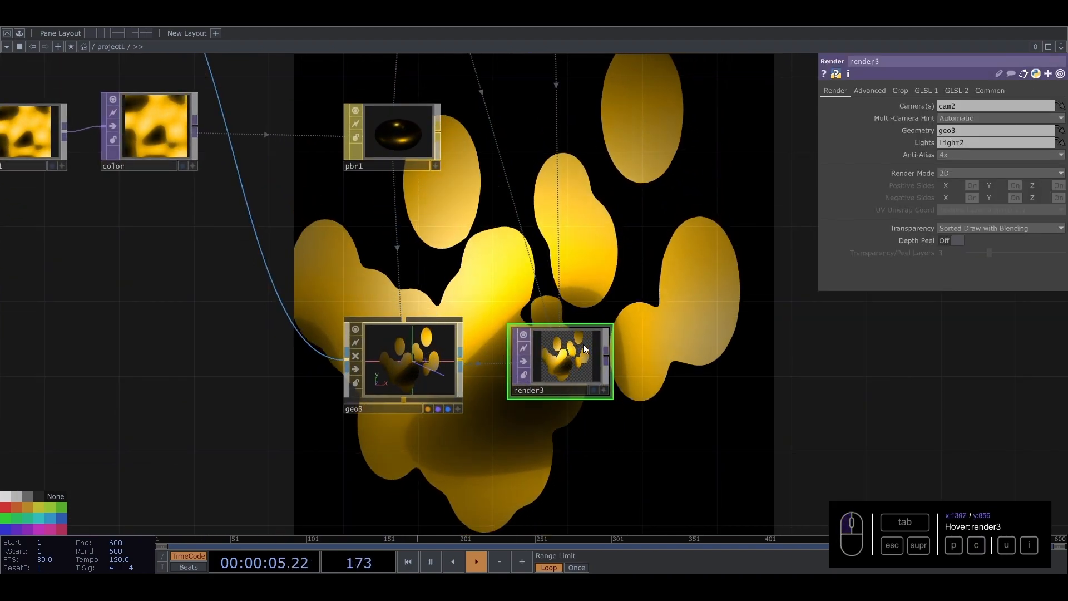
scroll(584, 344, down, 5)
drag(471, 351, 471, 399)
- Duplicate cam2 and place the copy directly above geo3
click(471, 89)
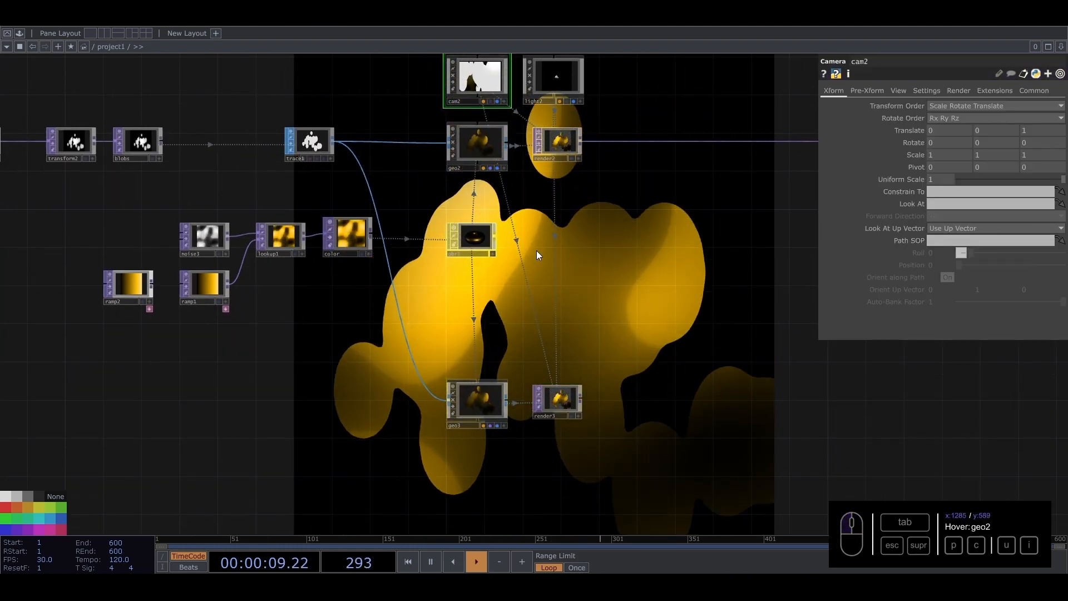
key(ctrl+c)
key(ctrl+v)
drag(497, 140, 493, 315)
- Color the camera nodes in a light neutral shade and both geometry nodes in blue
click(475, 99)
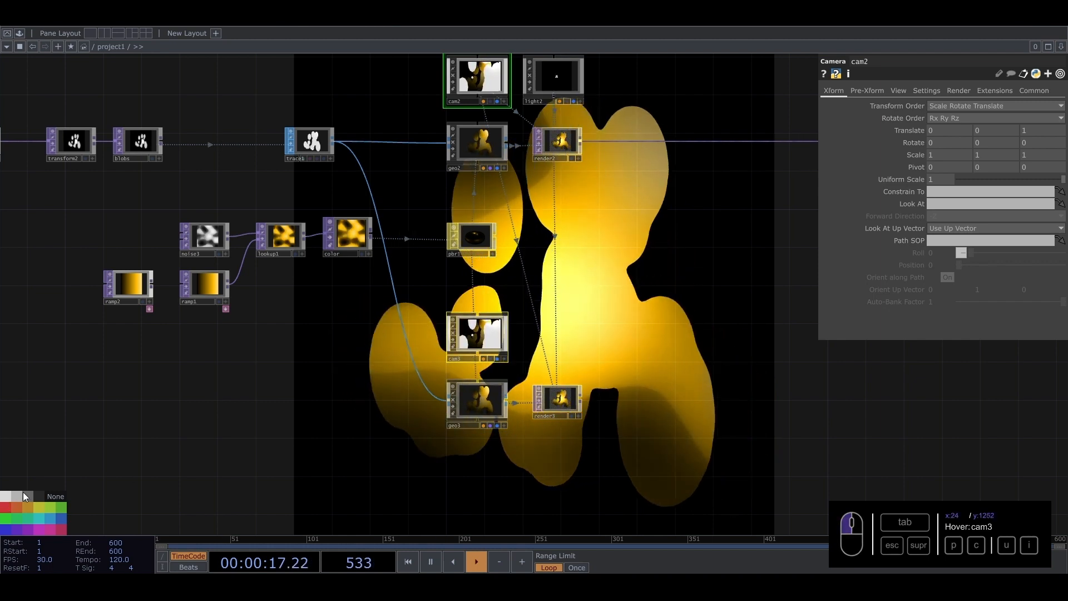
click(501, 399)
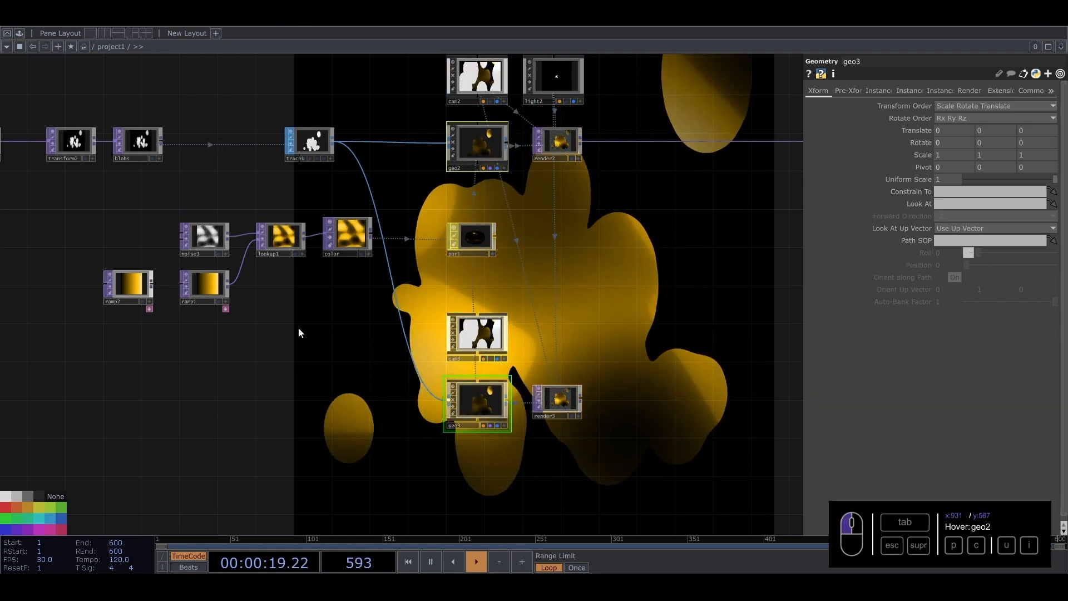
drag(561, 437, 503, 442)
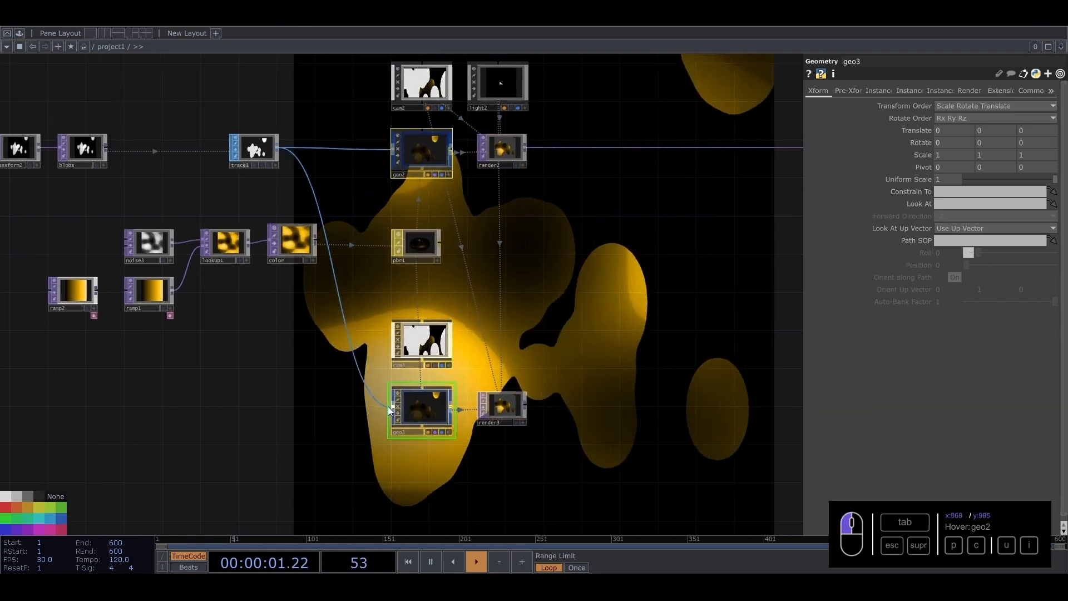
- Set render3's camera to cam3
scroll(503, 443, up, 3)
click(500, 394)
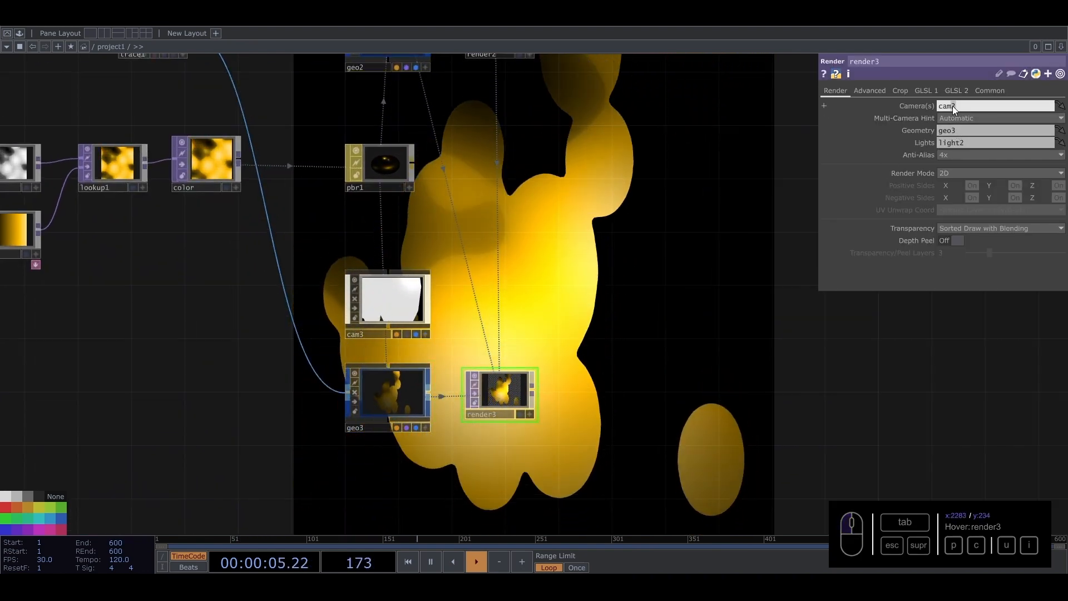
key(BackSpace)
text(3)
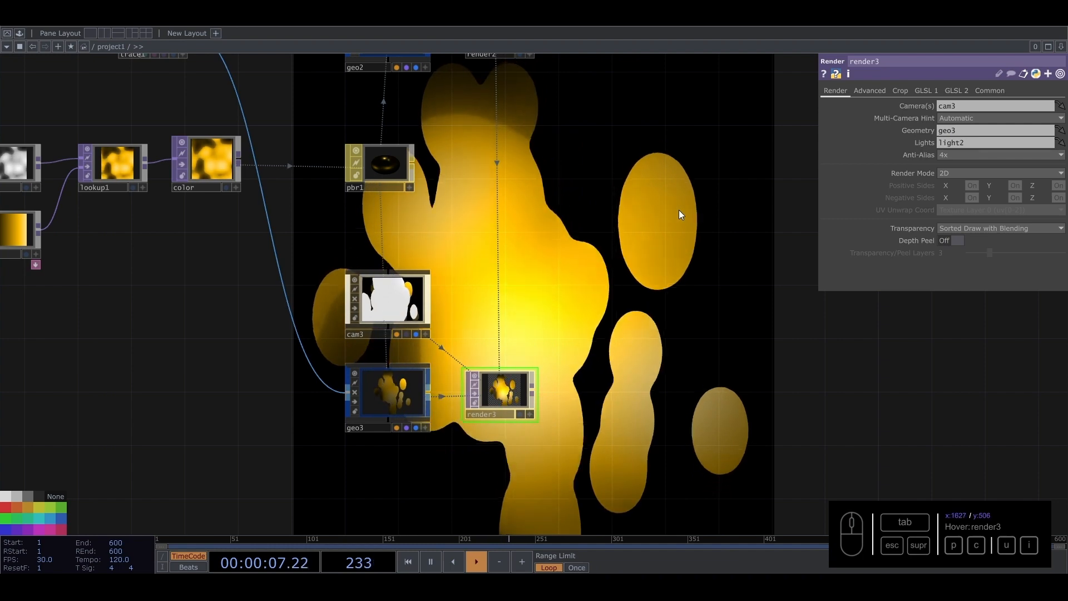
drag(612, 243, 611, 320)
drag(612, 277, 613, 210)
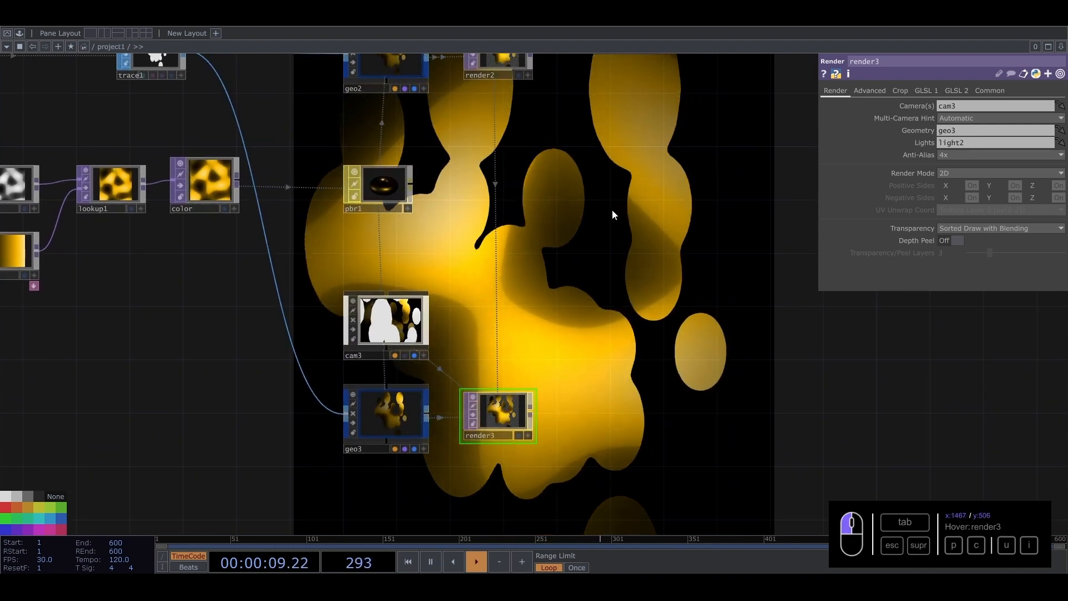
drag(582, 375, 582, 305)
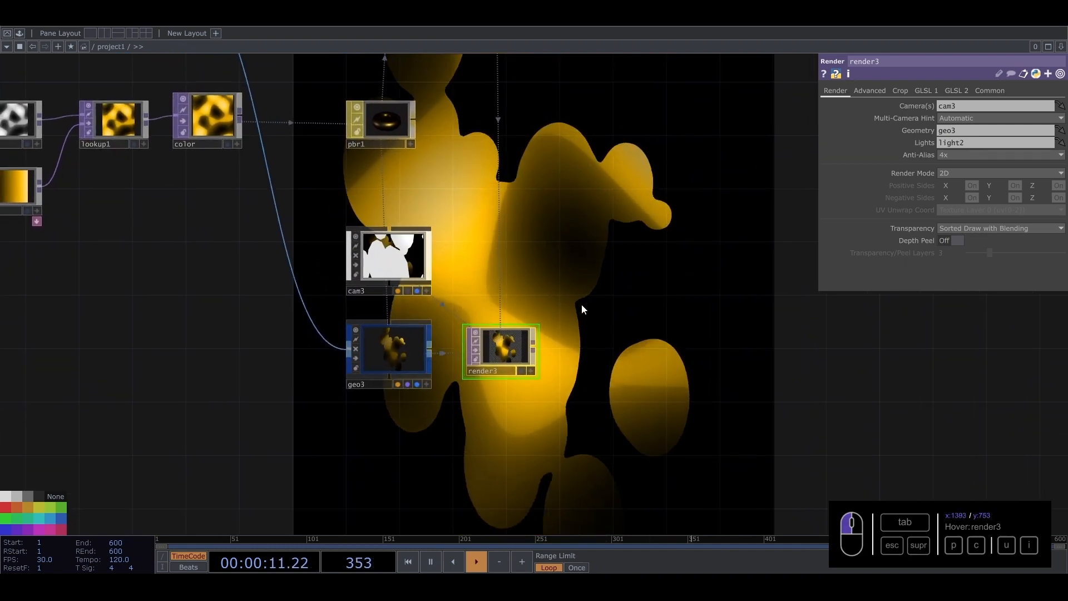
- Set cam3's Z translate to 0.7
click(406, 260)
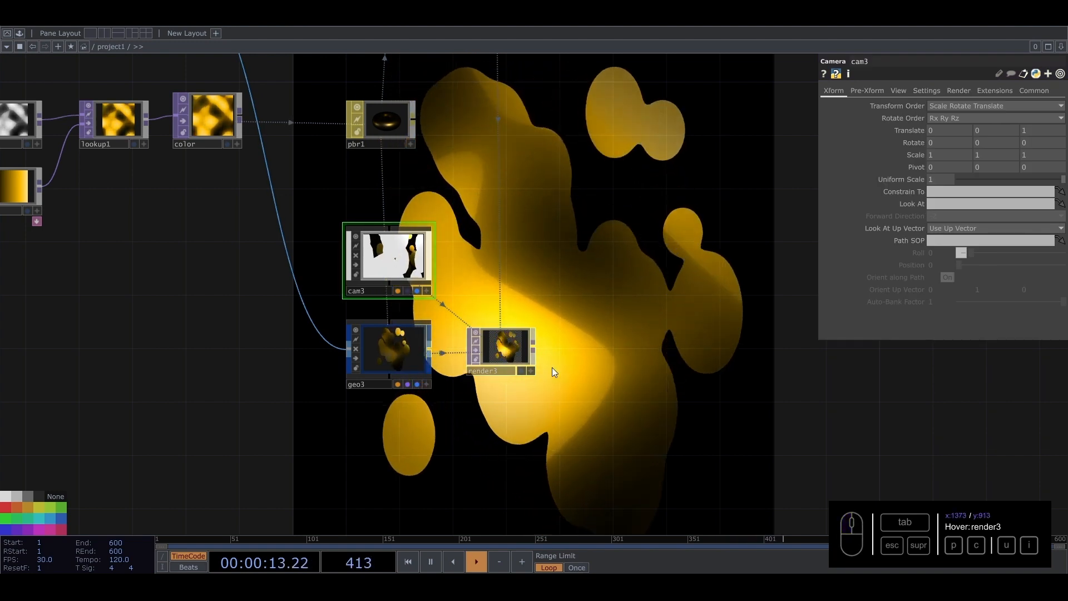
click(510, 352)
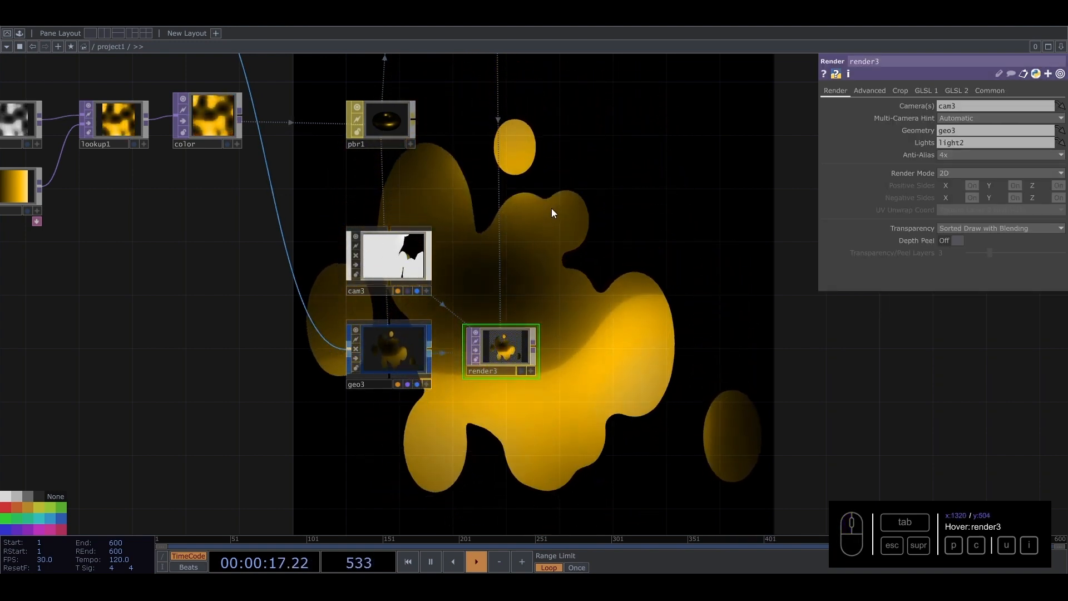
drag(555, 204, 559, 202)
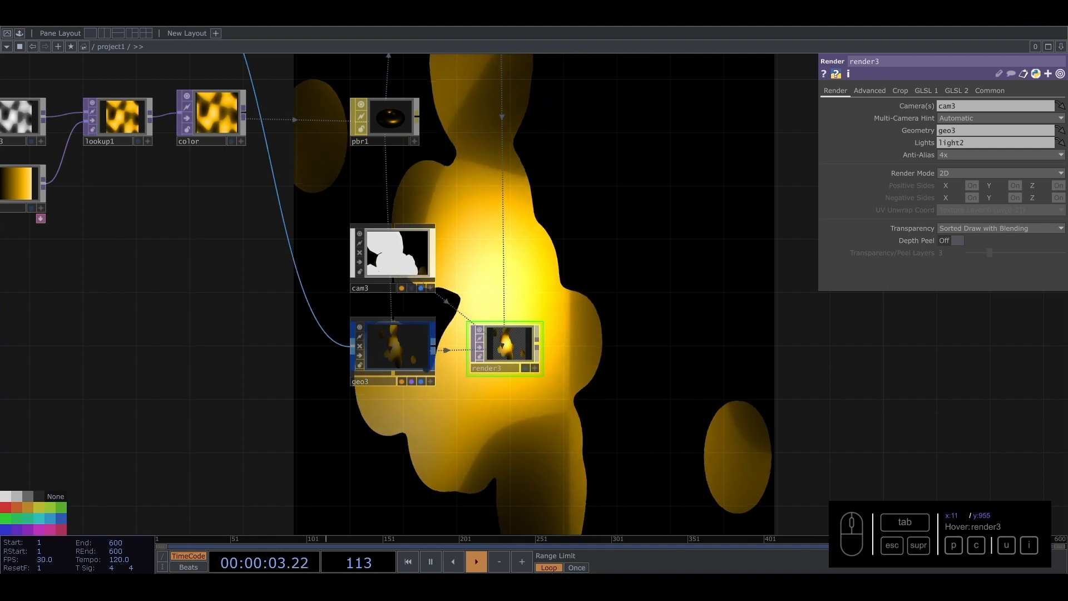
click(406, 338)
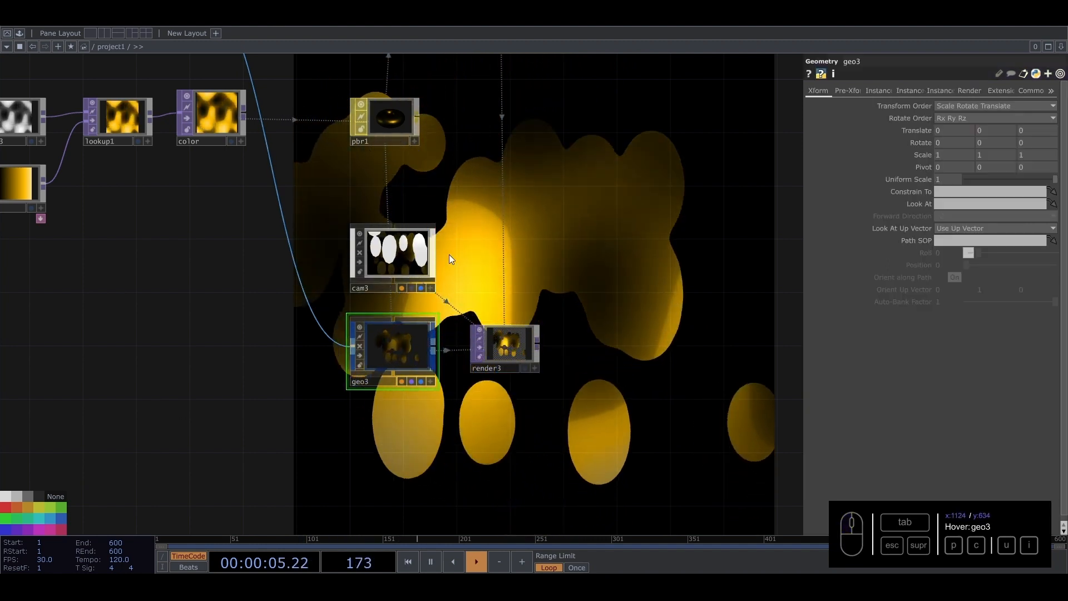
click(396, 259)
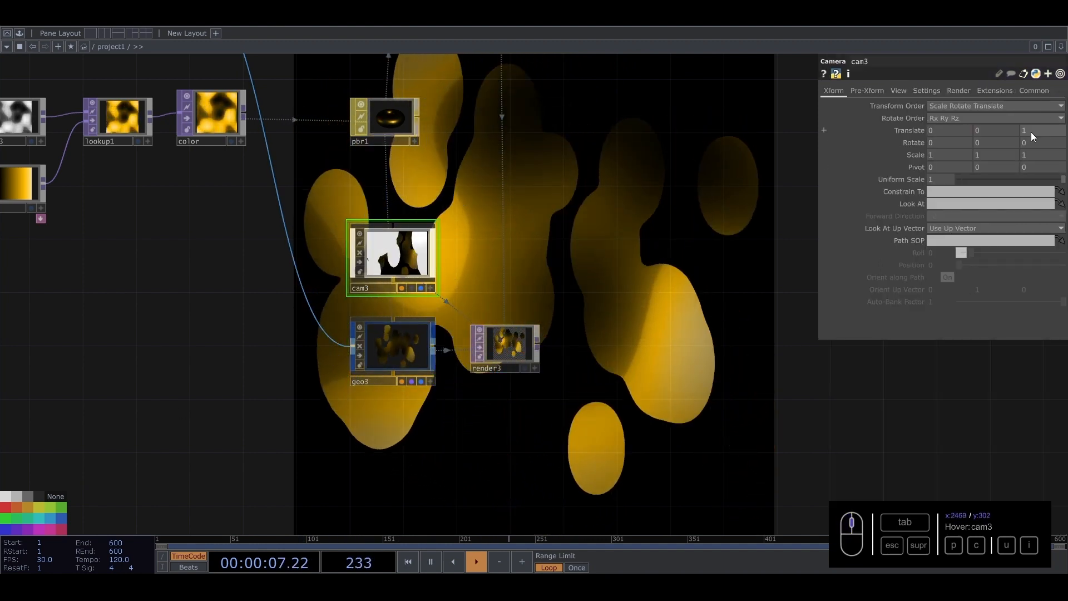
mouse_move(1038, 134)
middle_down()
mouse_move(1033, 114)
mouse_move(1039, 131)
middle_up()
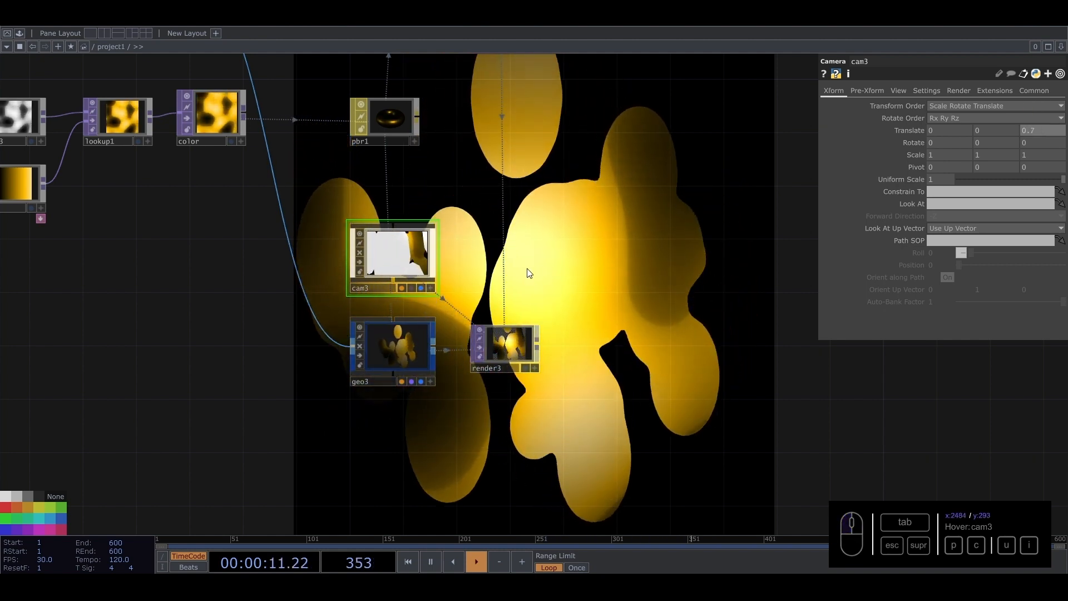
- Move noise3, lookup1, ramp1 and ramp2 together away from the color node to widen the gap before it
scroll(529, 273, up, 3)
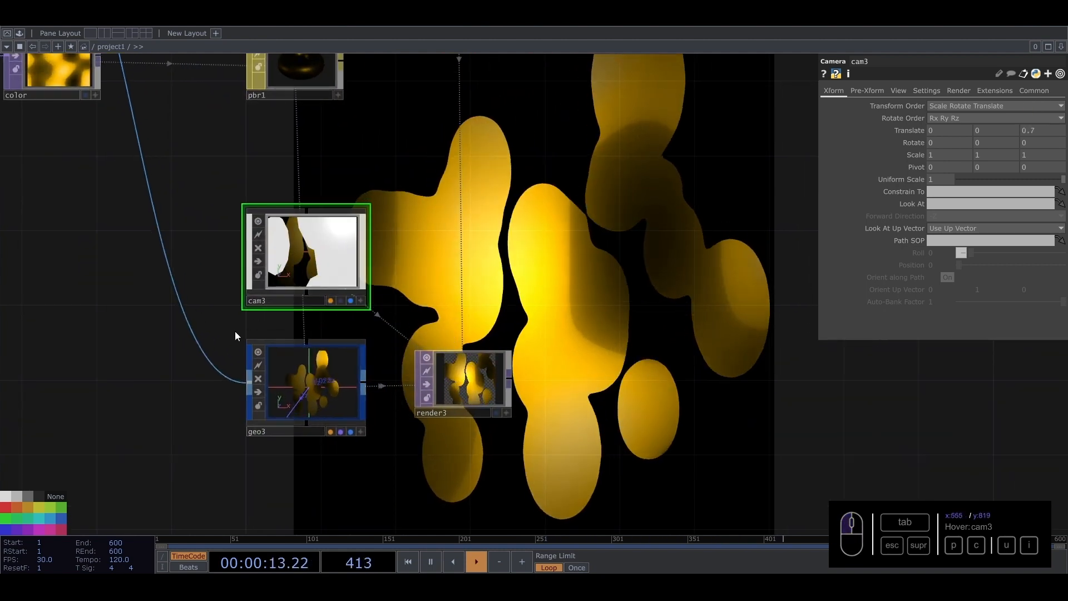
scroll(499, 300, down, 5)
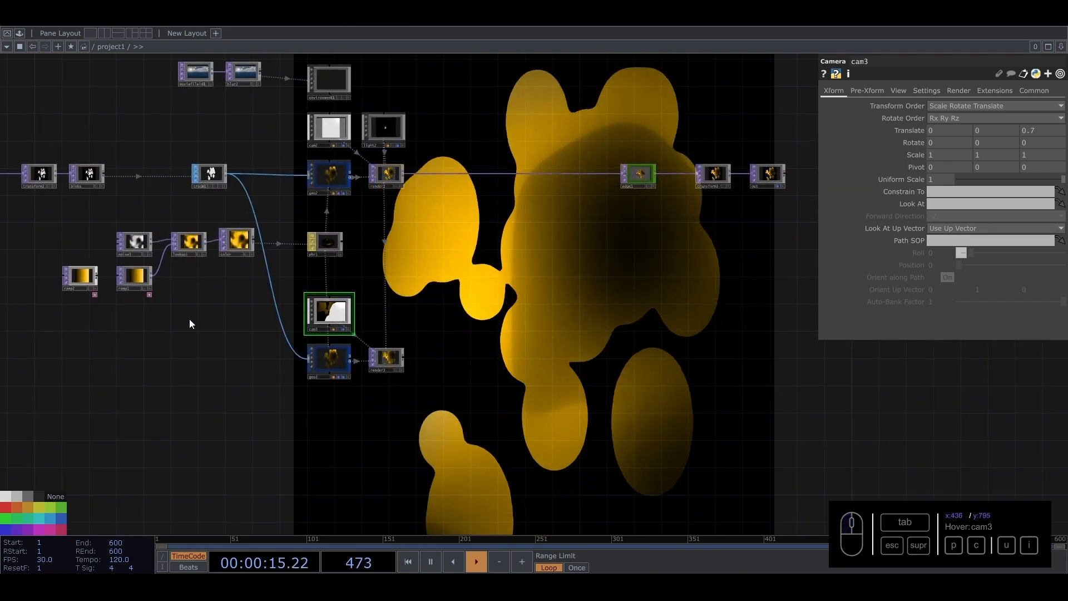
drag(190, 319, 415, 322)
scroll(282, 273, up, 4)
right_drag(299, 174, 581, 327)
drag(568, 241, 489, 240)
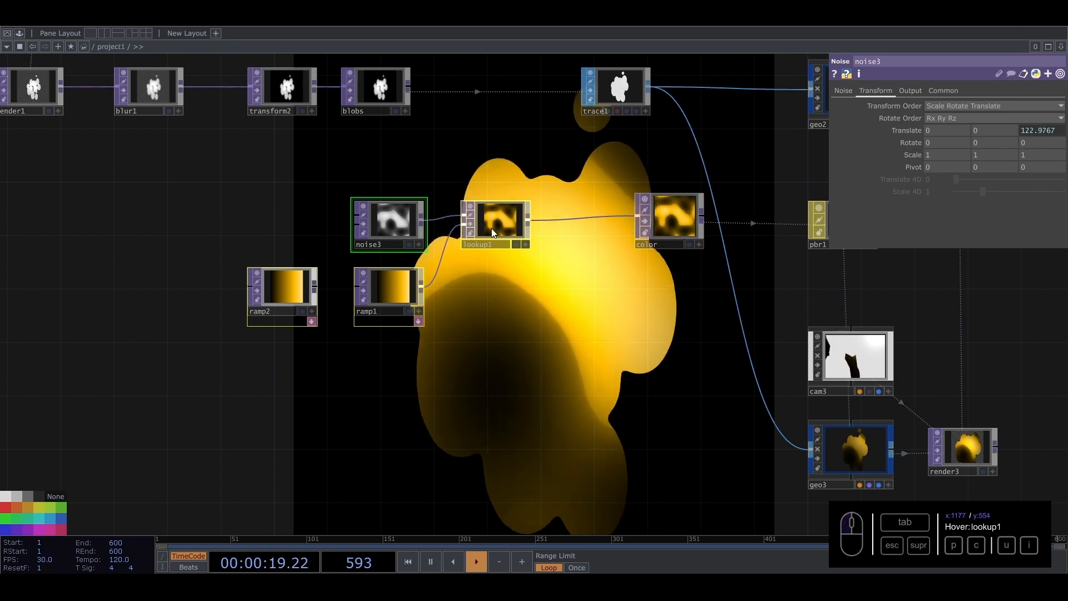
- Move cam3, geo3 and render3 together farther down to make room below pbr1
drag(501, 283, 440, 262)
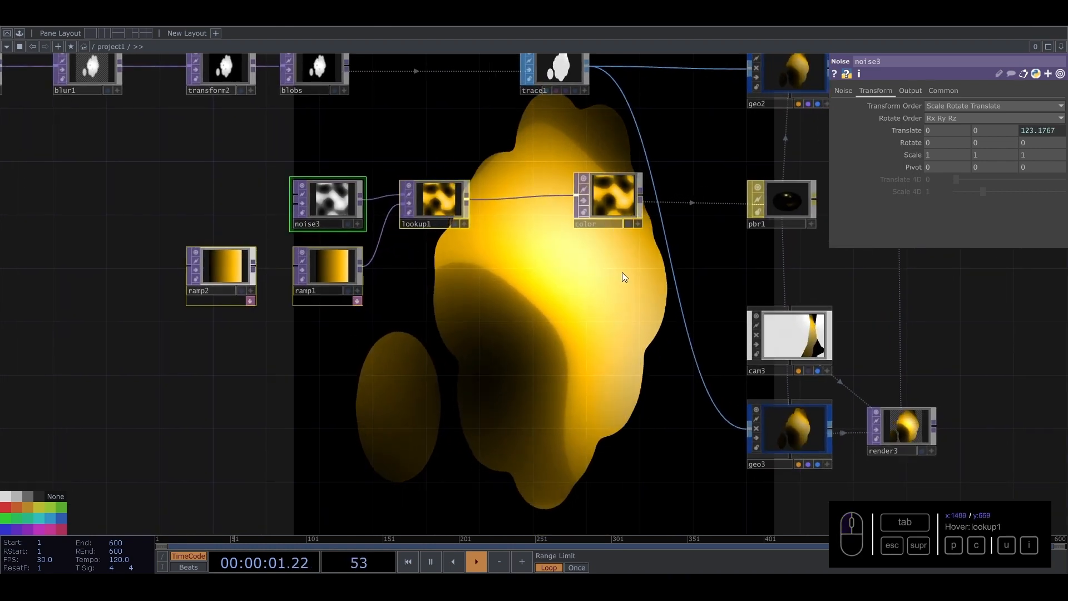
right_drag(624, 272, 466, 221)
drag(566, 310, 356, 200)
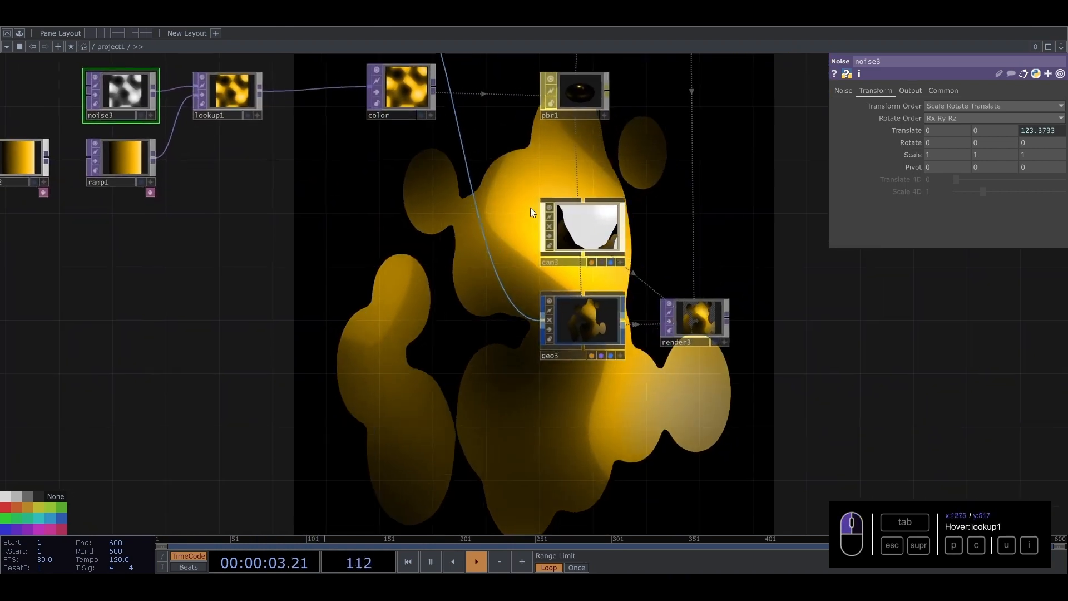
right_drag(529, 192, 785, 345)
drag(581, 223, 581, 303)
- Duplicate the pbr1 material and place the copy between pbr1 and cam3
click(569, 82)
key(ctrl+c)
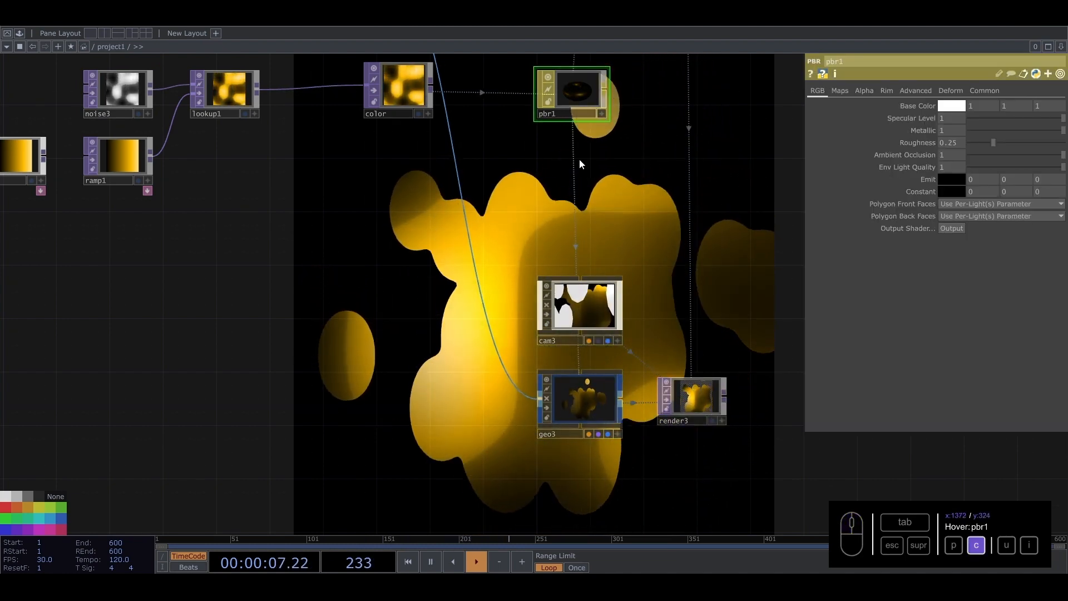
key(ctrl+v)
drag(577, 204, 577, 204)
- Duplicate ramp1, place the copy directly below it and recolor its gold keys to cyan with hue 181
drag(410, 239, 510, 320)
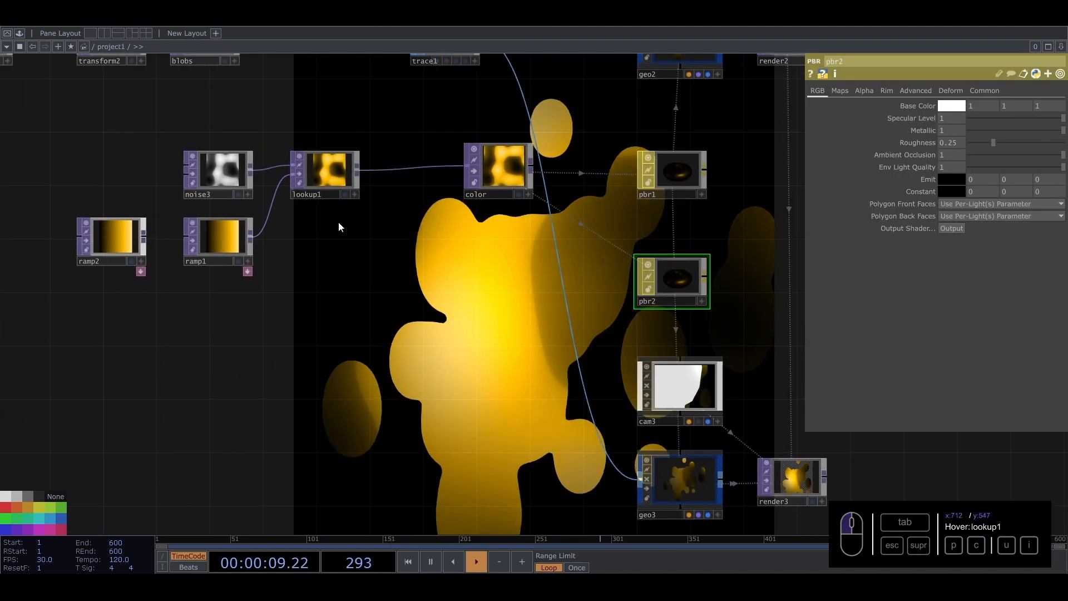
click(324, 171)
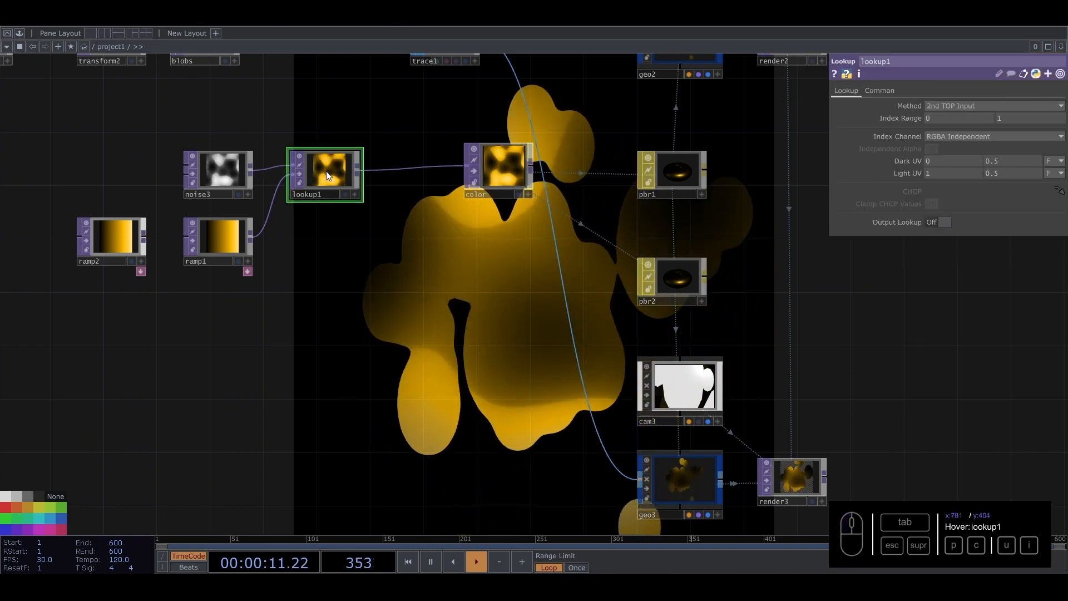
click(214, 240)
key(ctrl+c)
key(ctrl+v)
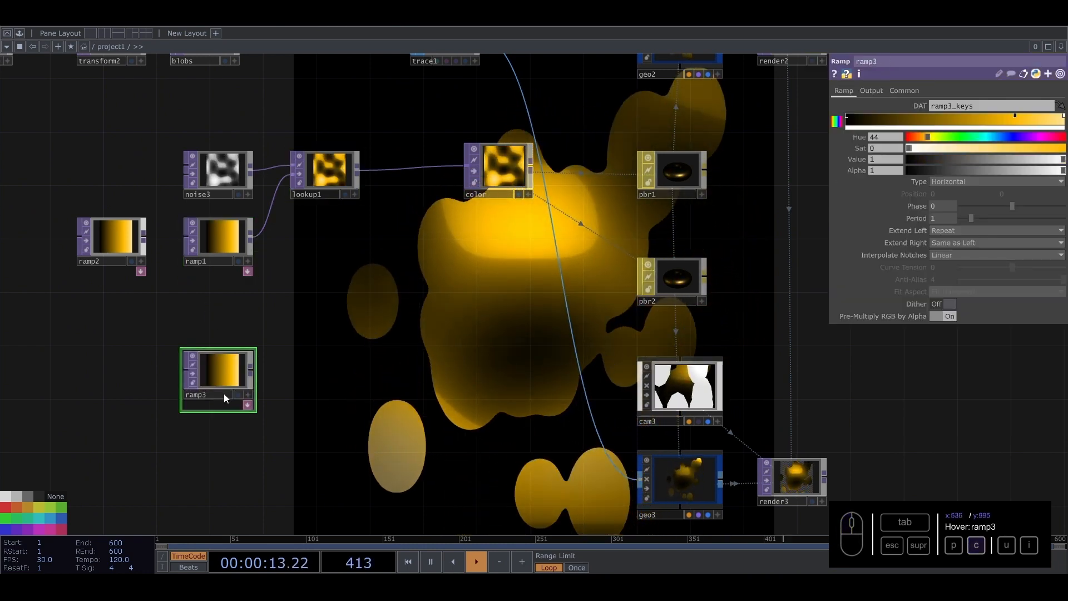
drag(224, 393, 218, 308)
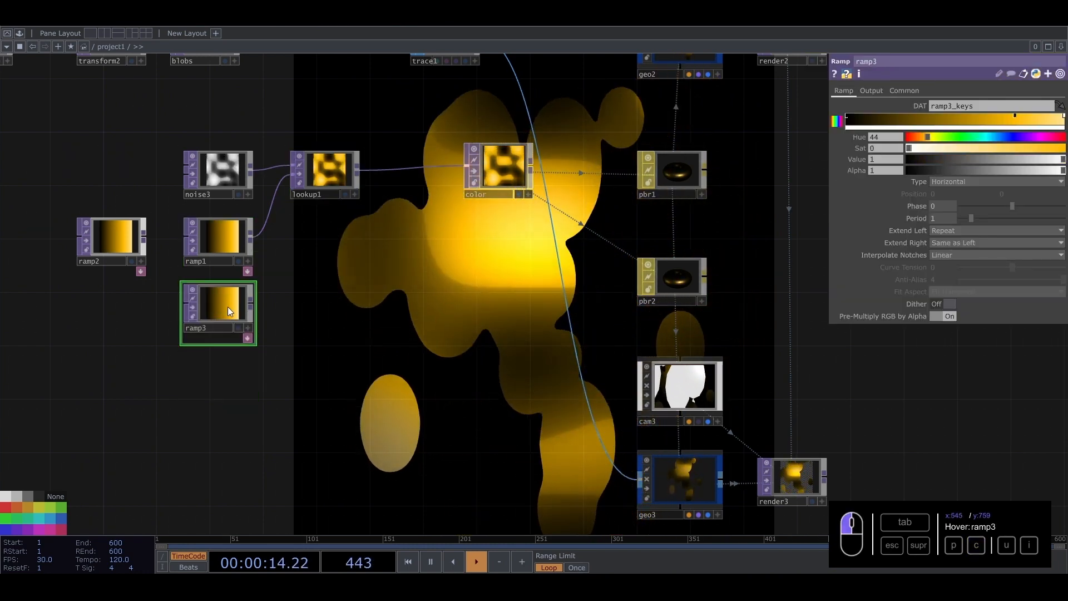
click(1015, 116)
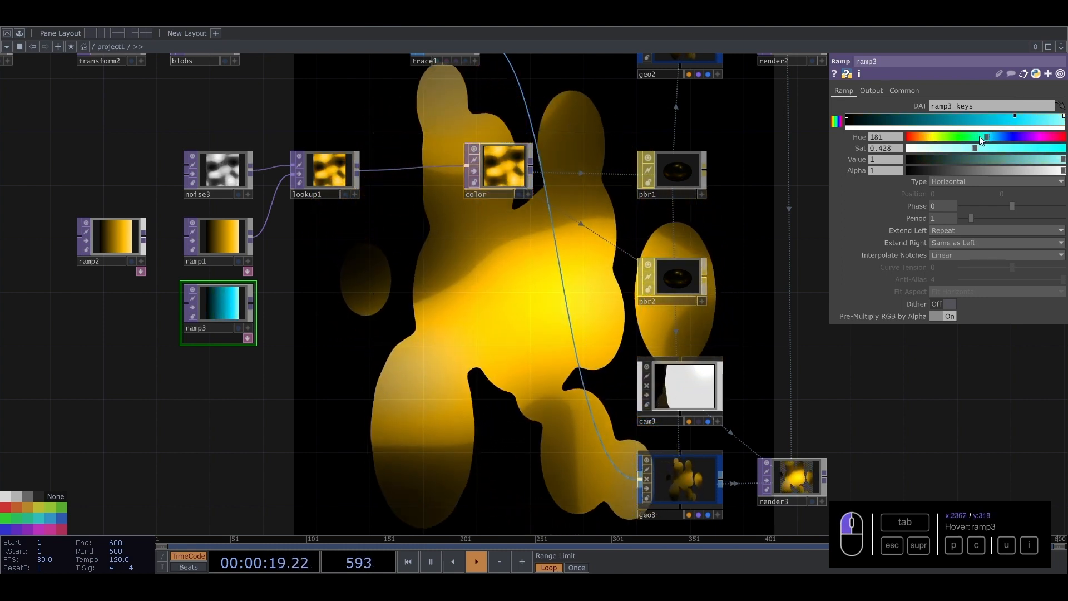
- Duplicate lookup1 and color below the originals and connect the cyan ramp3 as the lookup copy's second input
click(329, 177)
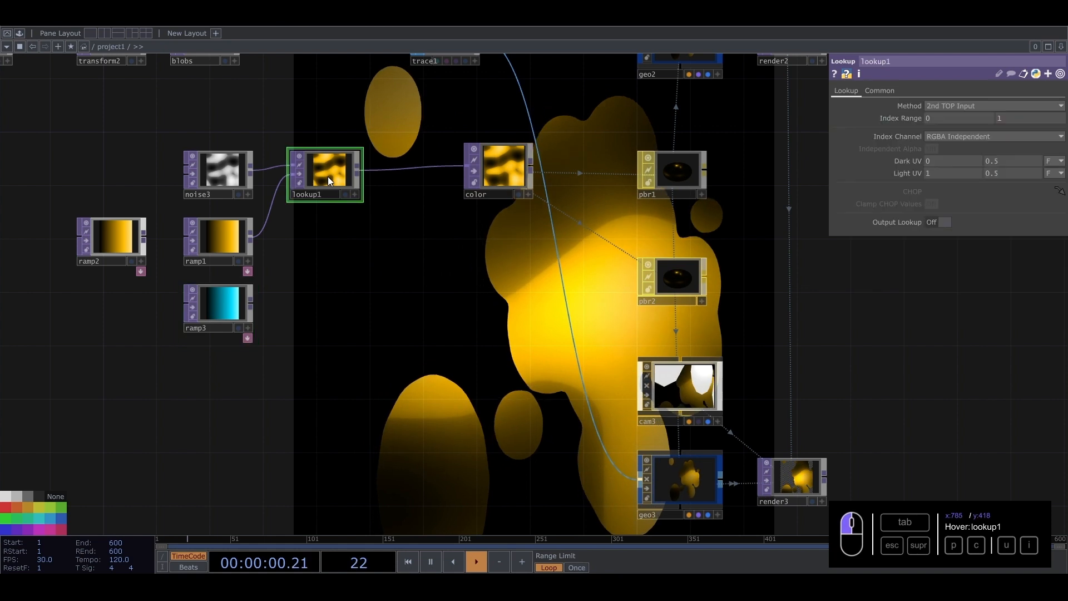
shift+click(481, 177)
key(ctrl+c)
key(ctrl+v)
click(326, 292)
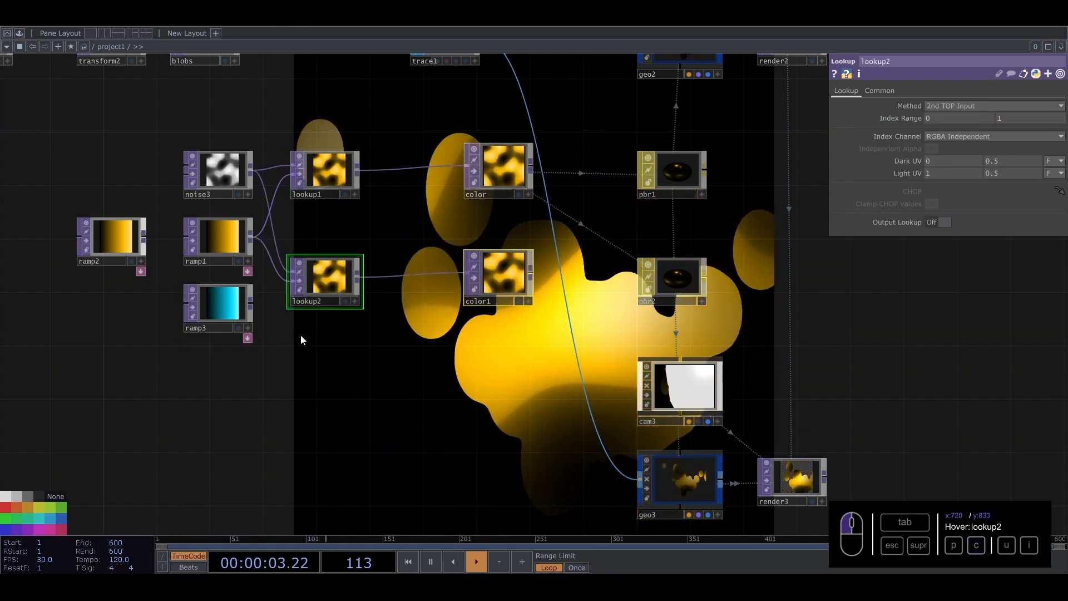
drag(255, 302, 258, 252)
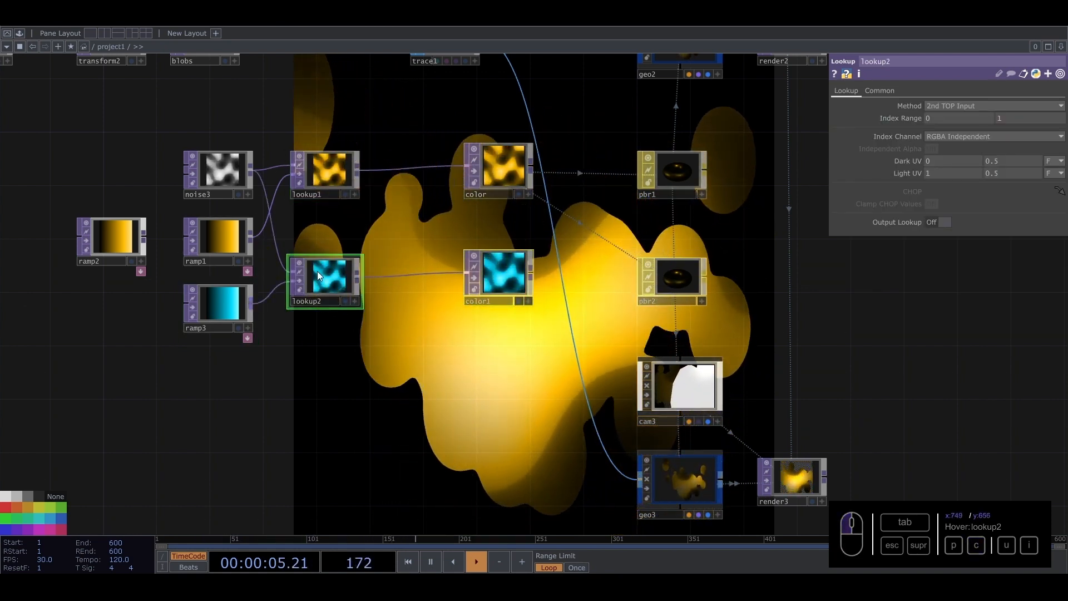
- Set pbr2's Base Color Map to color1
click(676, 278)
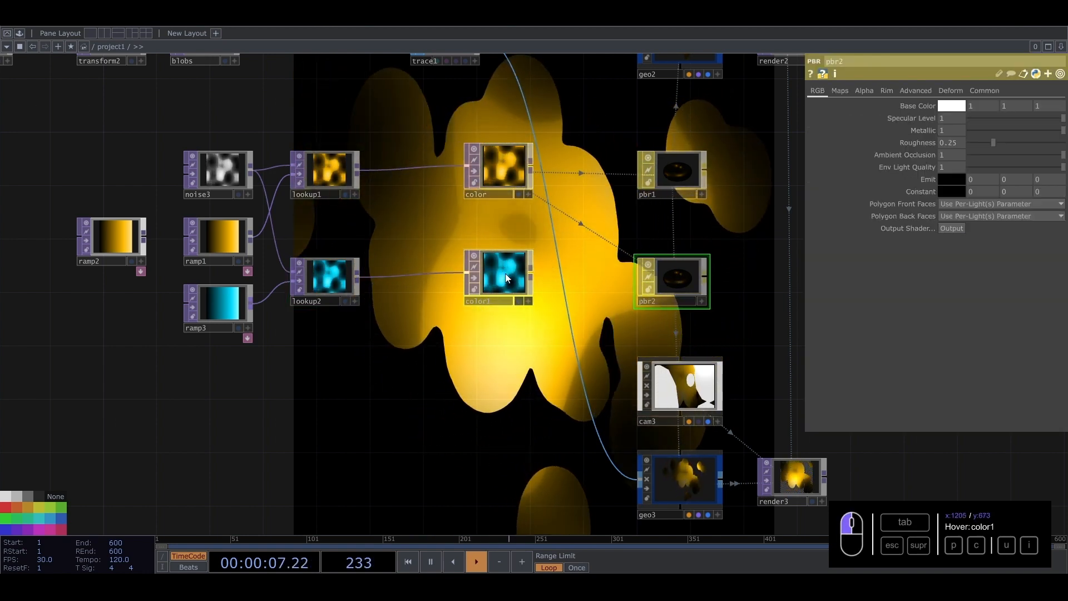
click(841, 91)
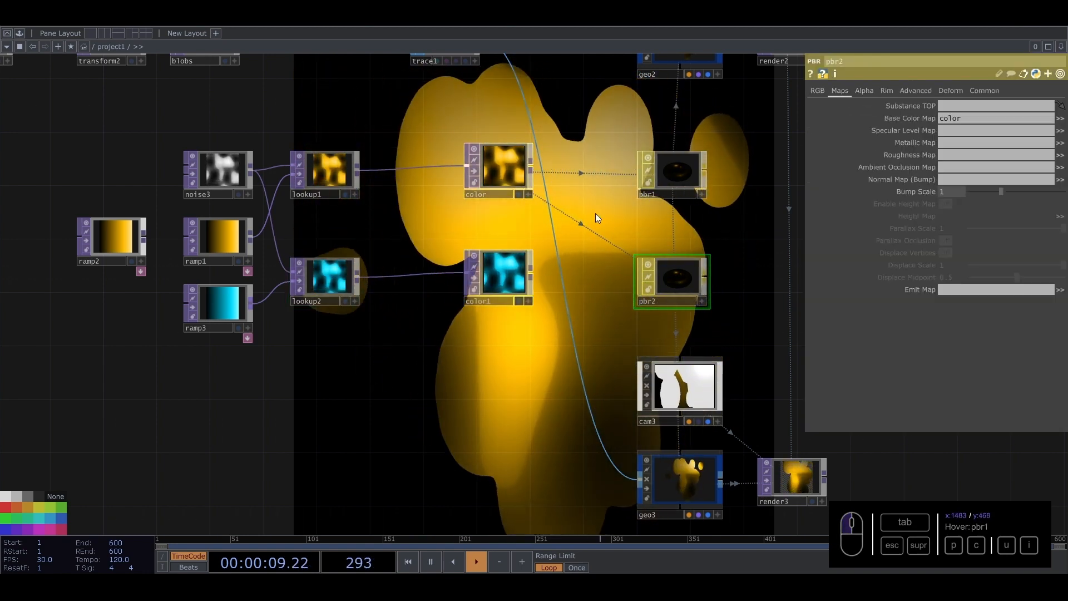
drag(498, 273, 954, 119)
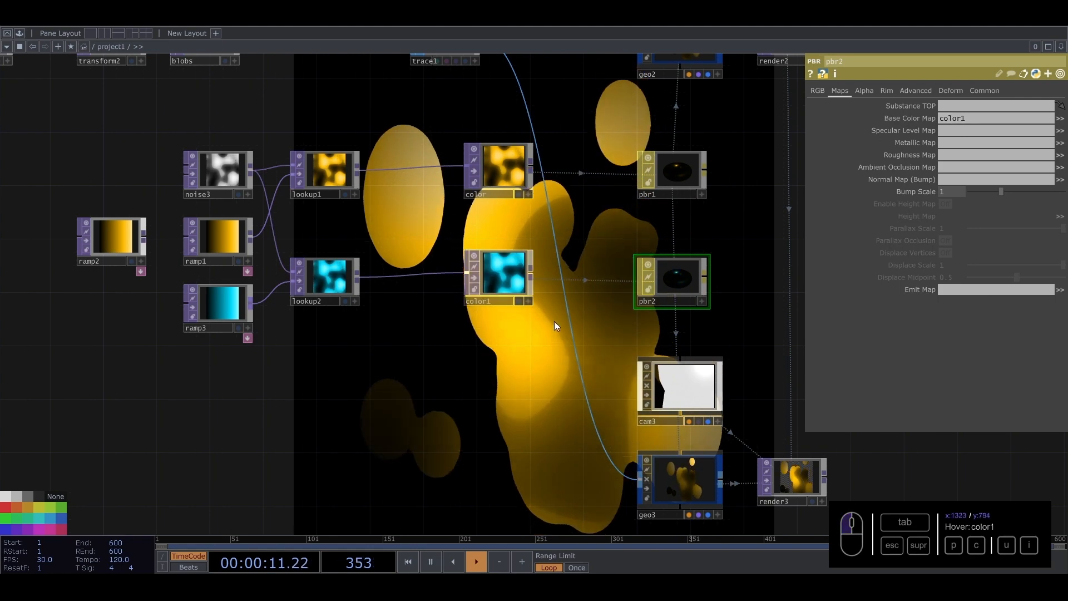
- Examine cam3's render material setting and the parameters of render3 and geo3 to trace where pbr2 is applied
drag(484, 349, 295, 293)
mouse_move(501, 330)
mouse_down()
mouse_move(485, 340)
mouse_move(494, 329)
mouse_up()
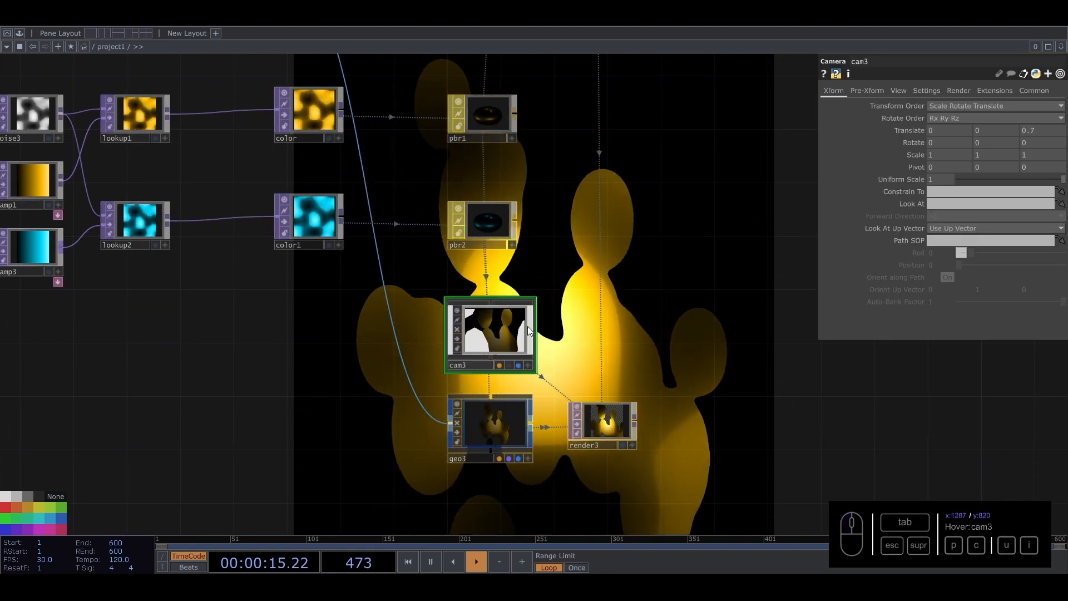
drag(486, 217, 458, 218)
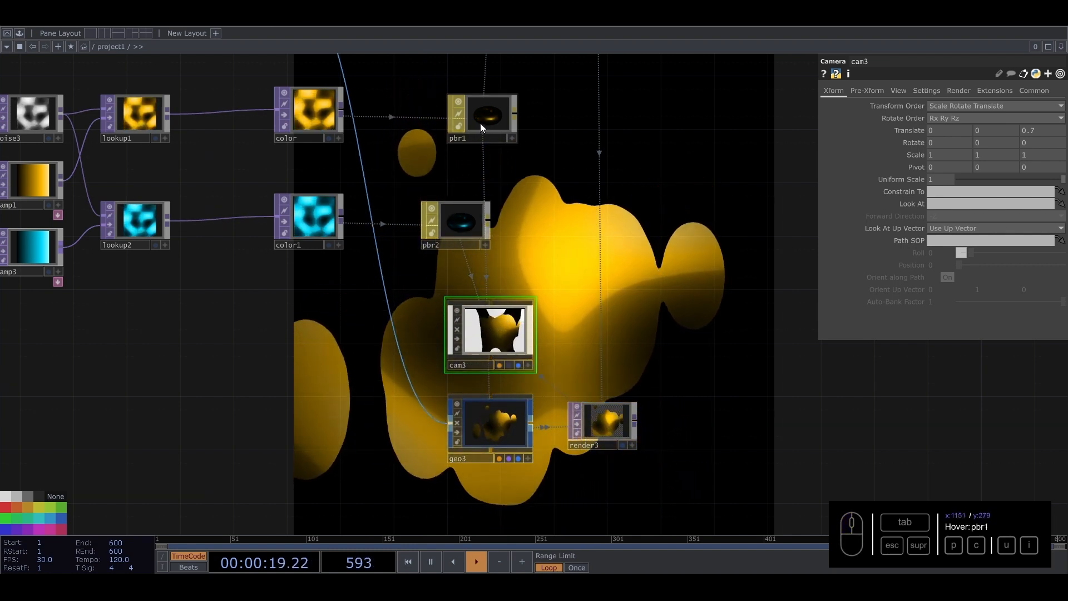
click(954, 88)
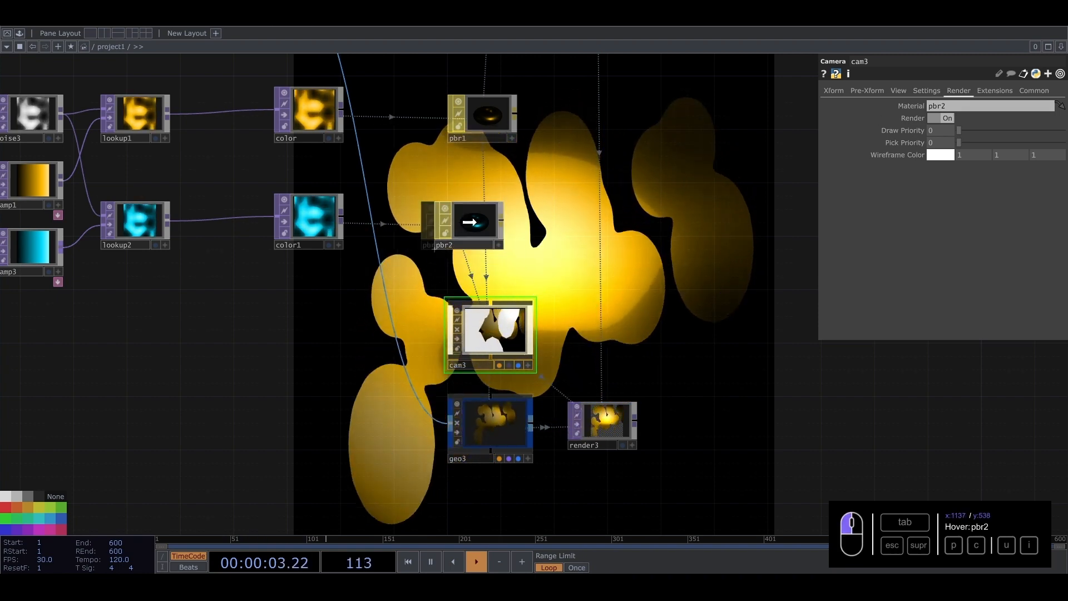
drag(470, 222, 472, 223)
drag(710, 351, 669, 282)
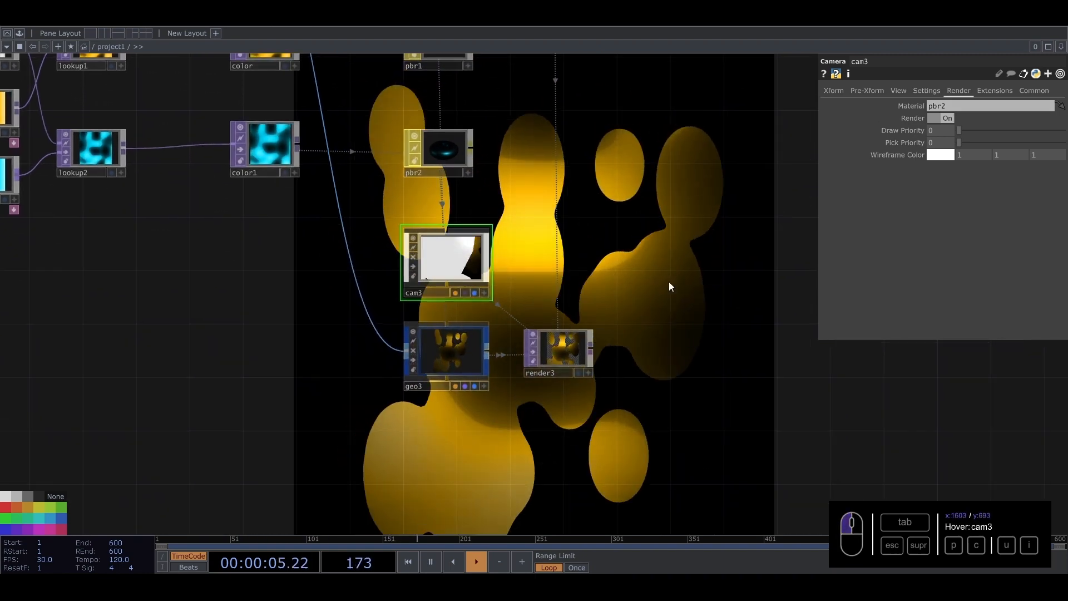
drag(645, 230, 649, 249)
scroll(569, 389, up, 3)
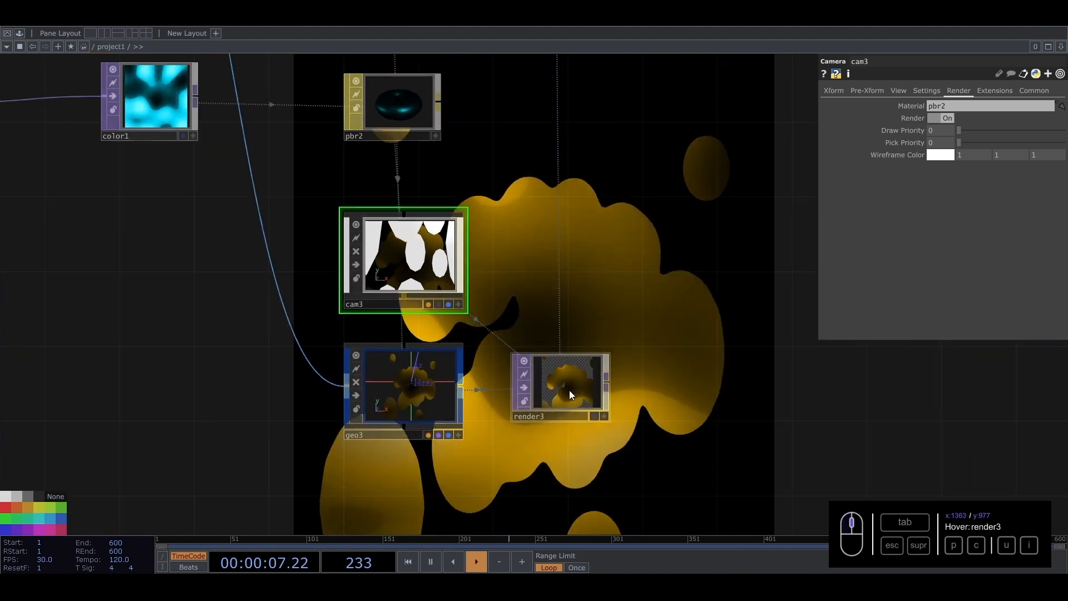
click(569, 389)
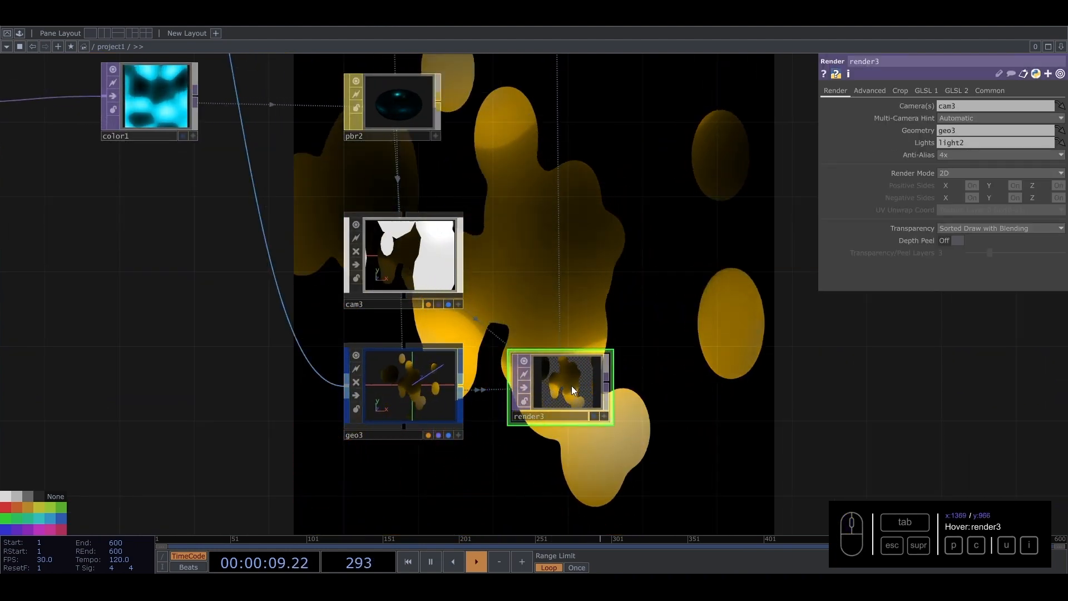
click(396, 394)
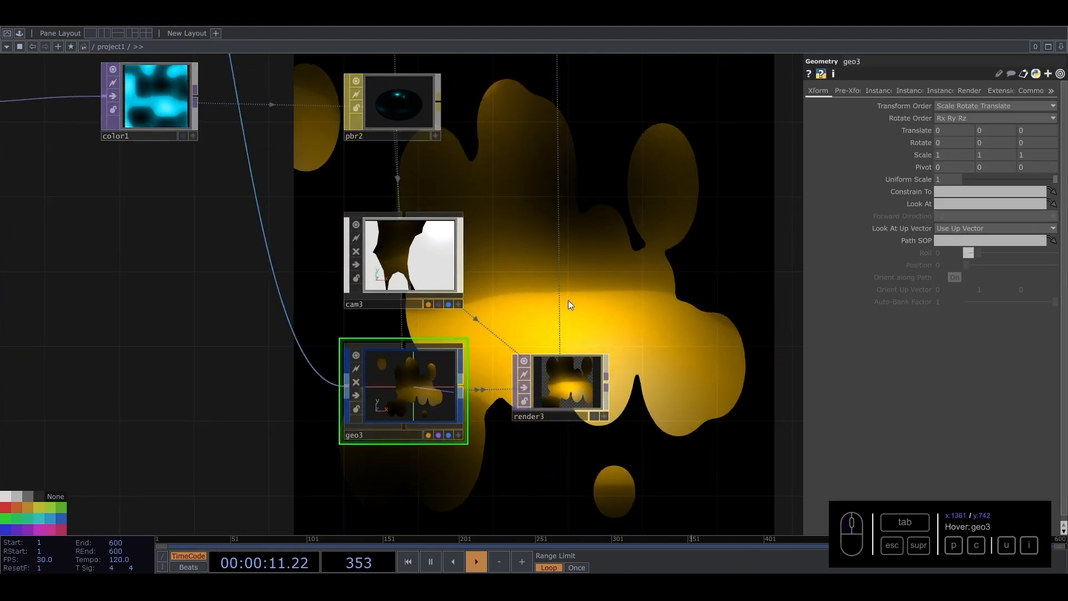
- Lower pbr1 slightly so it sits closer to pbr2, keeping both materials aligned in one column
scroll(568, 299, down, 3)
drag(440, 146, 361, 147)
drag(469, 63, 478, 105)
drag(451, 86, 462, 107)
drag(386, 210, 467, 210)
- Clear cam3's material and assign pbr2 as geo3's material
click(459, 315)
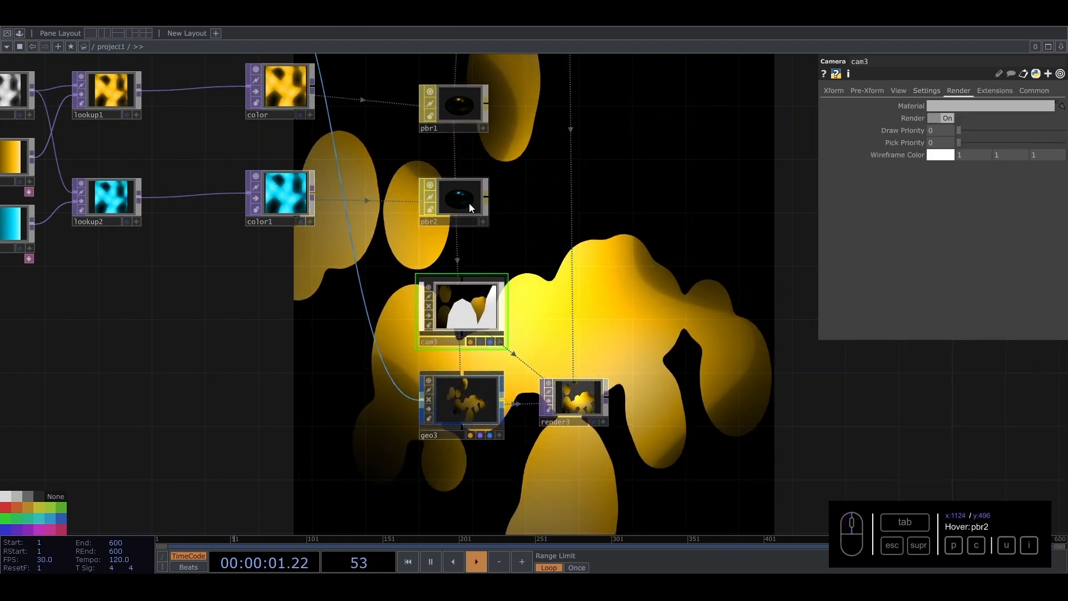
drag(469, 208, 470, 399)
click(480, 385)
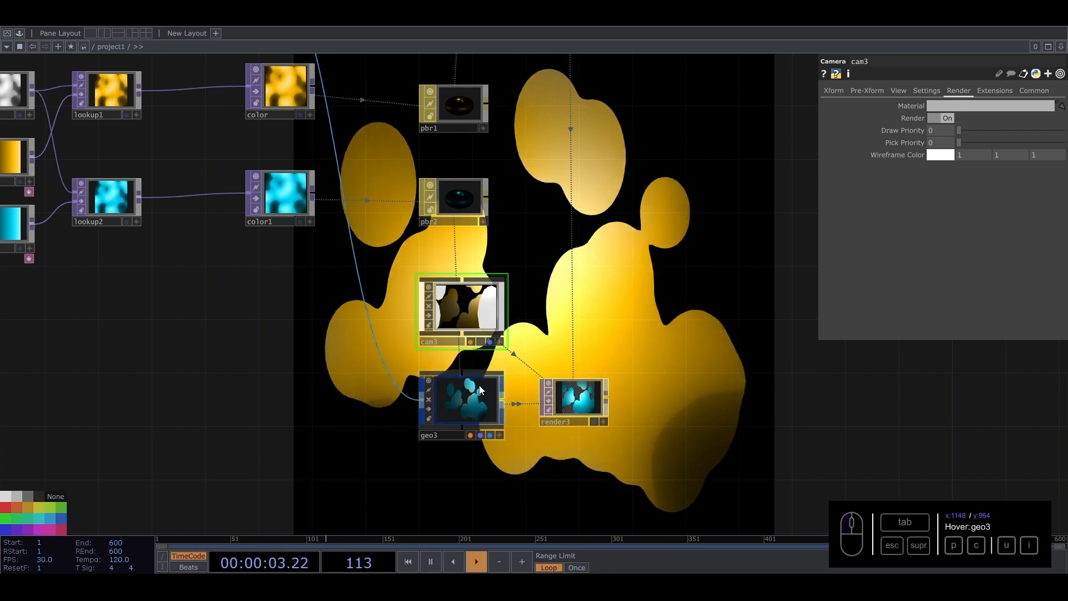
- Move edge1, transform3 and out down together so they sit midway between the render2 and render3 rows
drag(668, 305, 564, 289)
scroll(565, 292, down, 5)
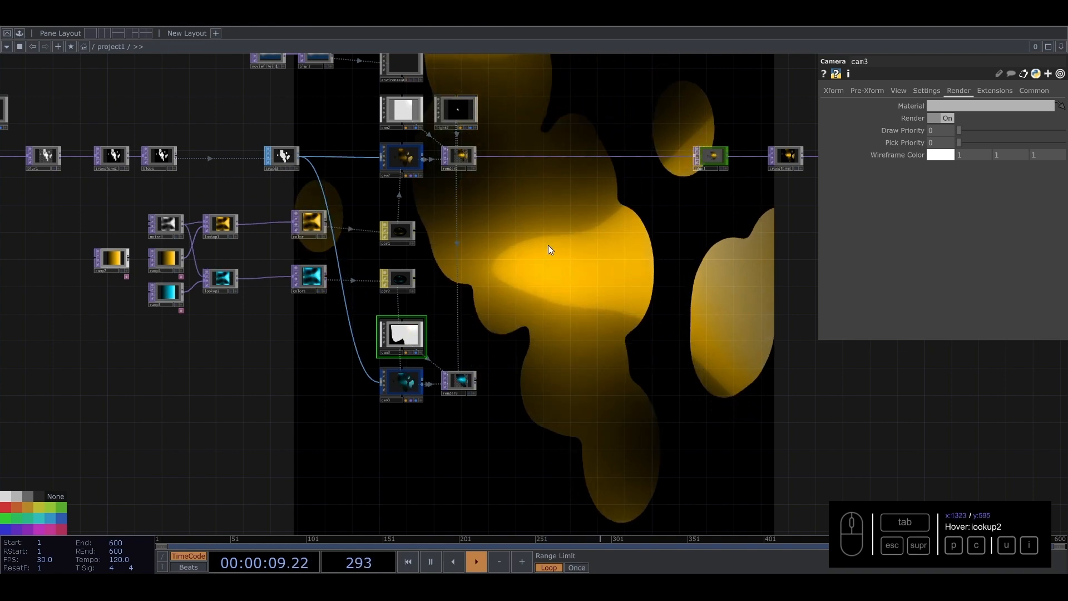
drag(489, 306, 487, 306)
right_click(561, 155)
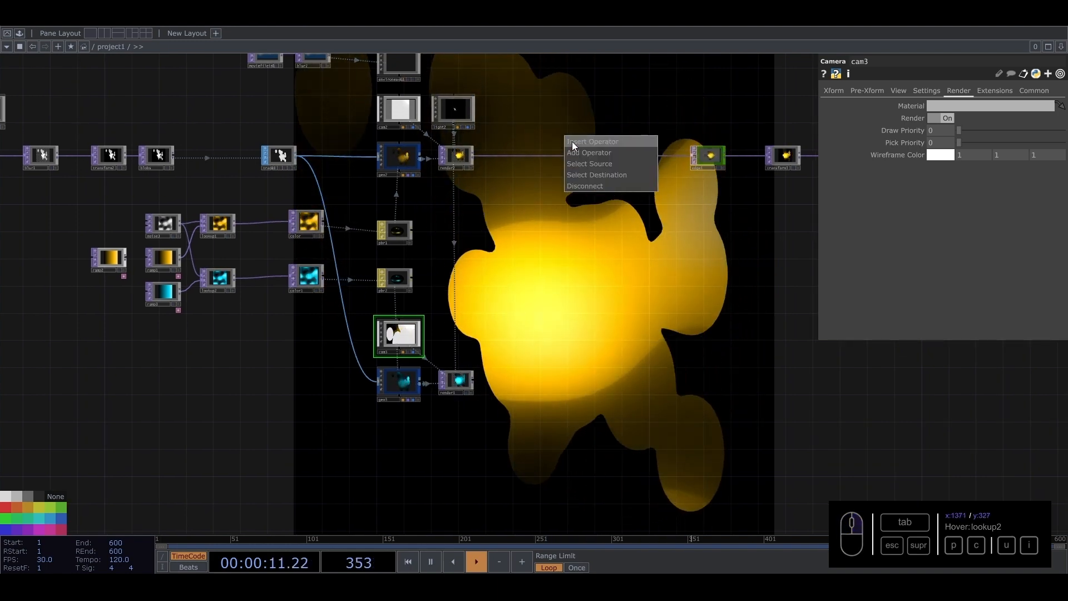
click(695, 288)
drag(649, 117, 466, 101)
right_drag(466, 102, 681, 167)
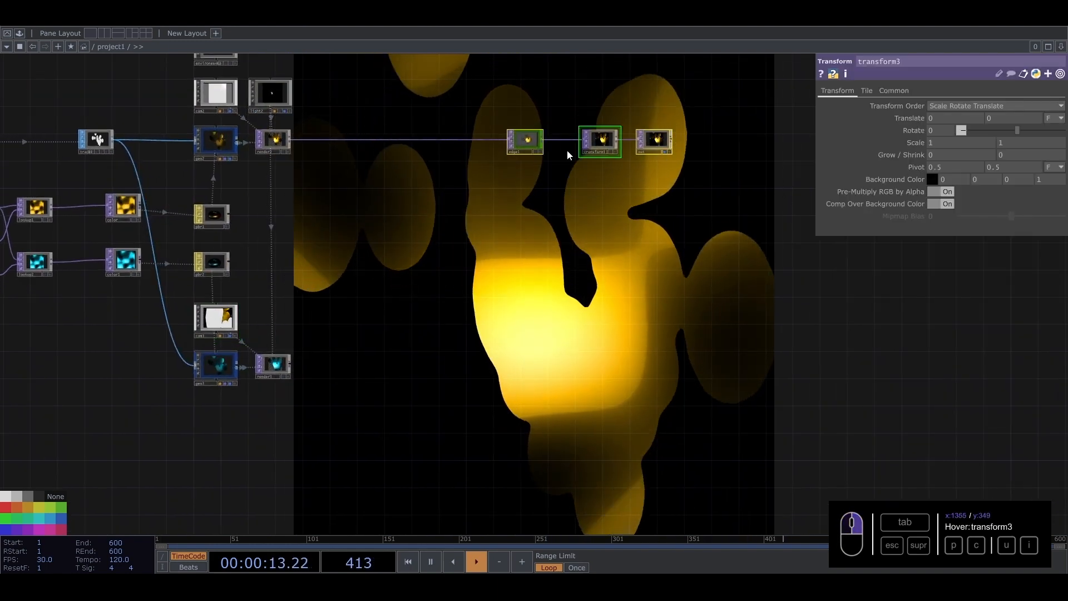
drag(528, 140, 527, 243)
middle_drag(338, 269, 367, 228)
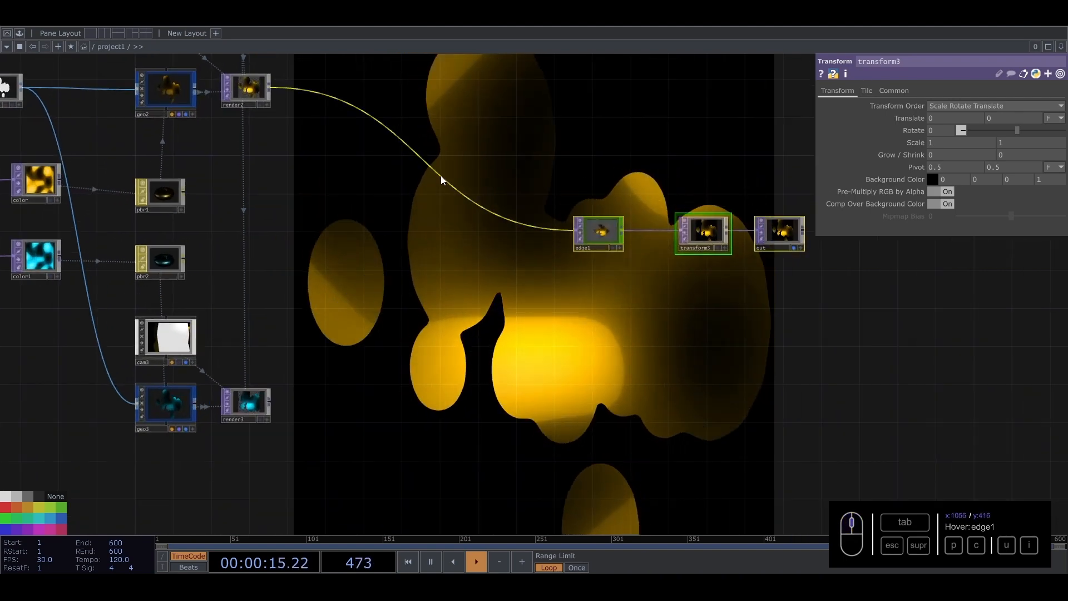
- Insert a Composite TOP between render2 and edge1, feed render3 in as its second input, and set its Operation to Color
right_click(441, 175)
click(456, 165)
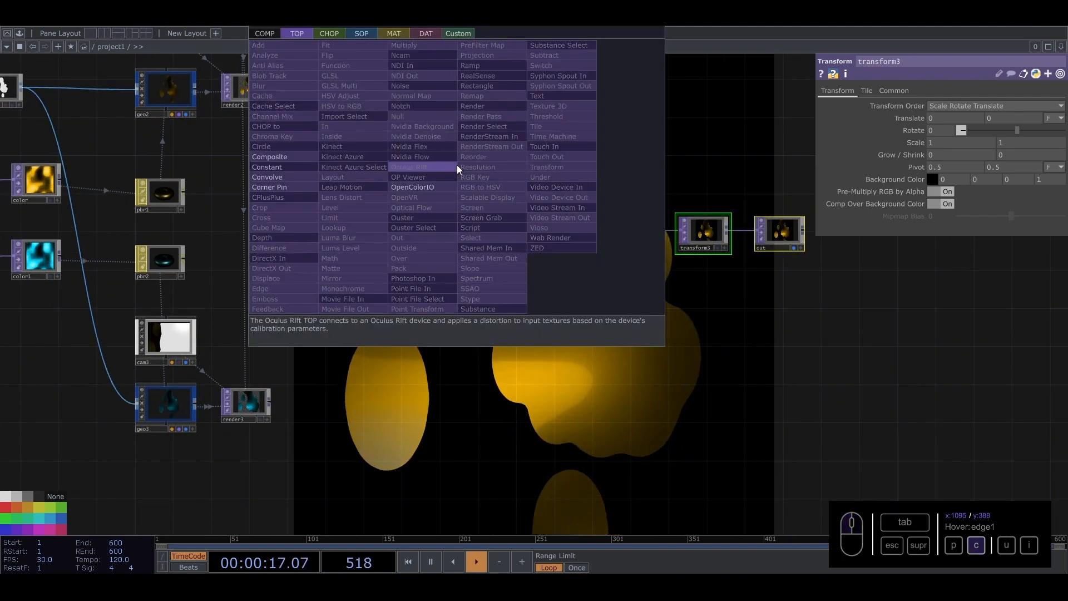
click(268, 158)
click(482, 236)
drag(269, 402, 482, 272)
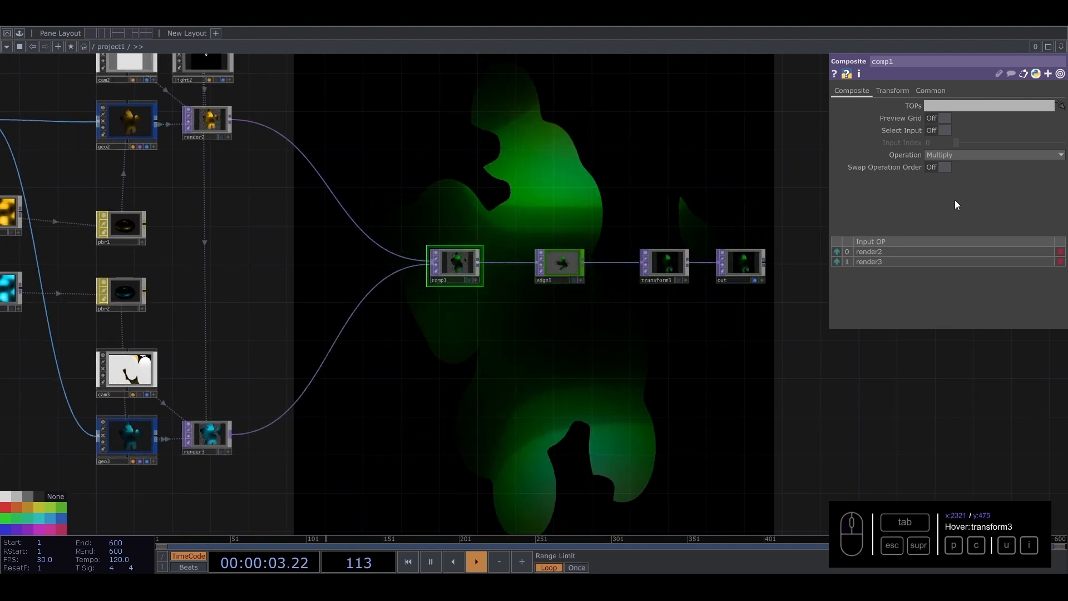
click(950, 156)
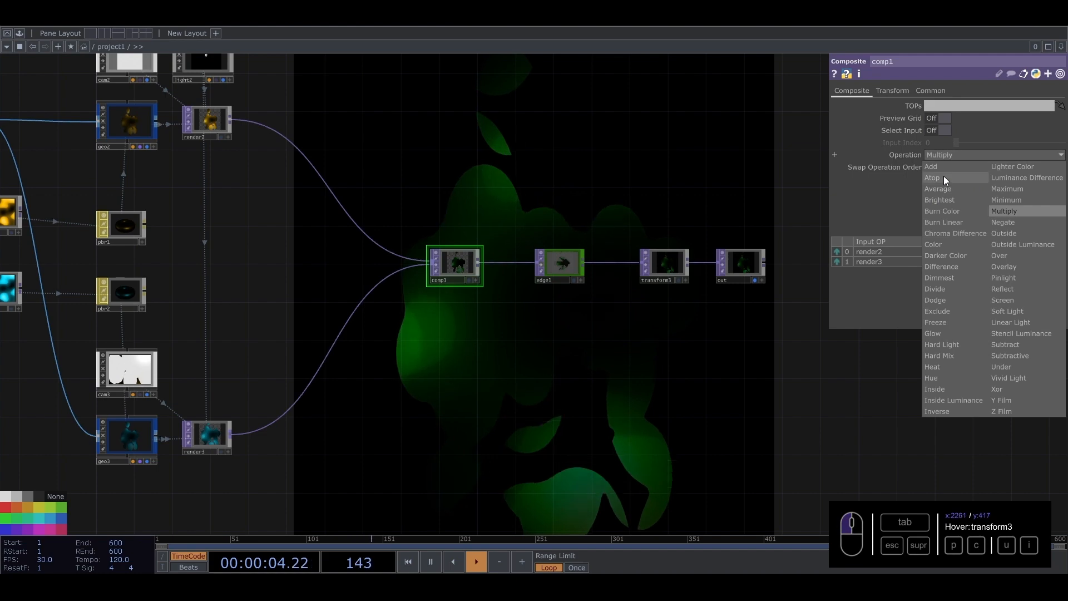
click(940, 244)
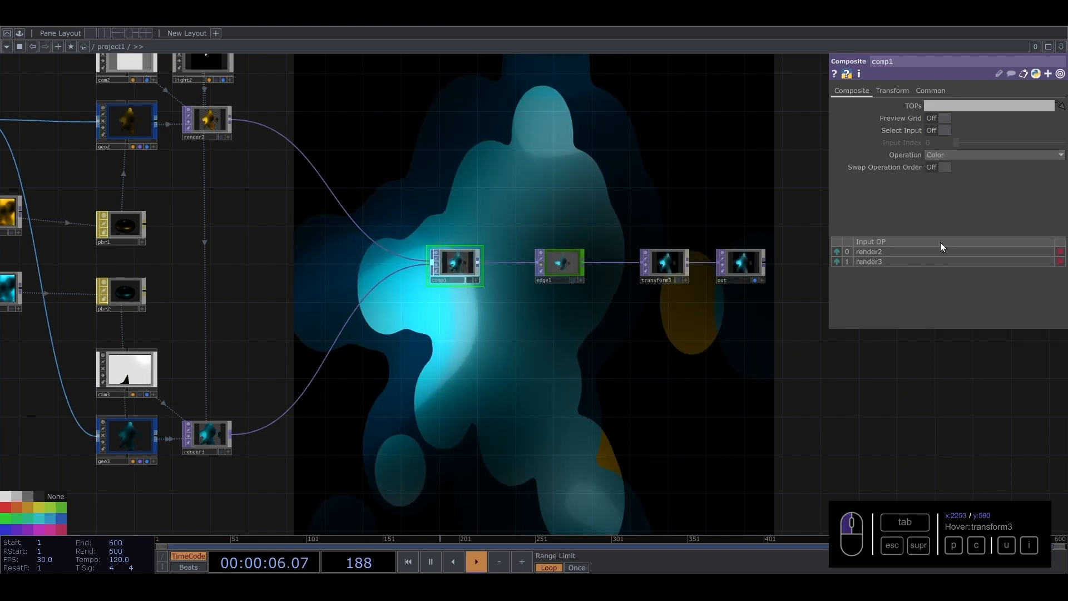
- Try the edge effect on the composited image by switching edge1's bypass off and back on
click(540, 265)
drag(558, 208, 636, 296)
scroll(634, 356, up, 3)
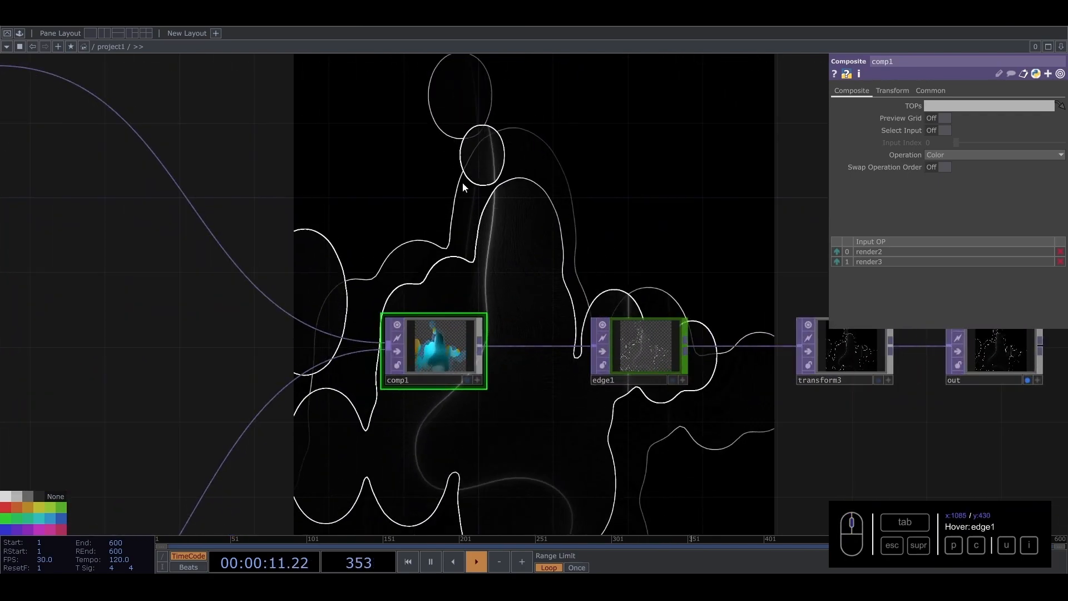
click(602, 350)
scroll(501, 354, down, 6)
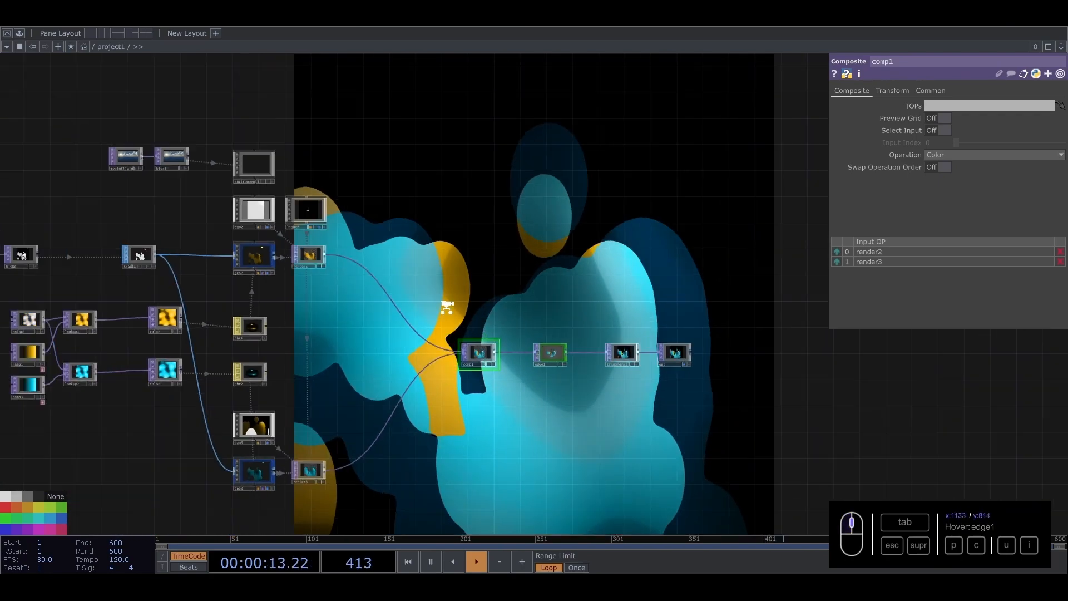
- Drive geo3's Z rotation with the expression absTime.seconds * -10
drag(168, 363, 277, 349)
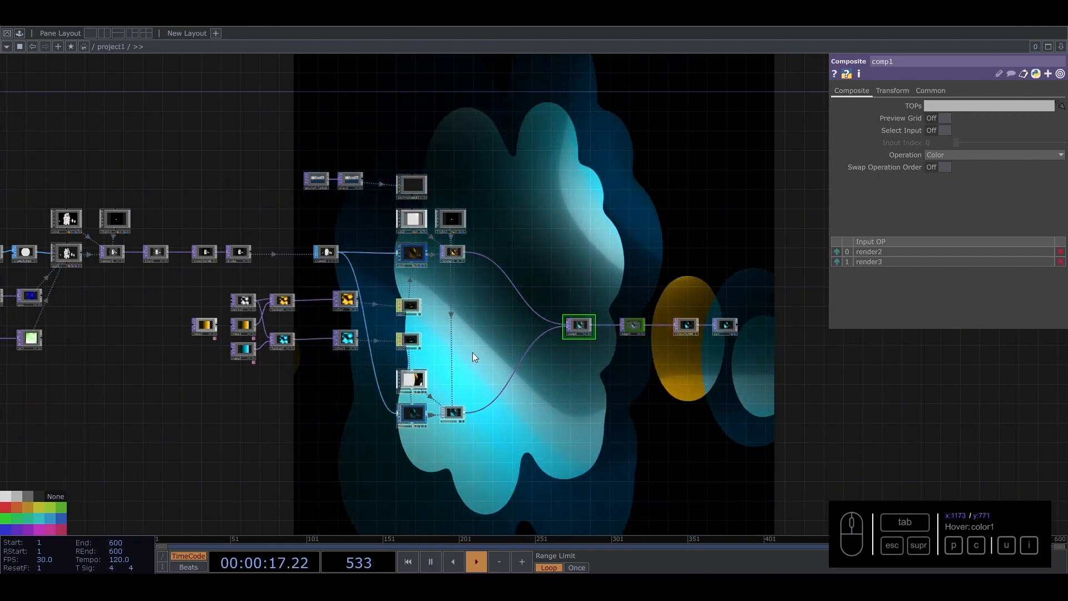
scroll(423, 396, up, 3)
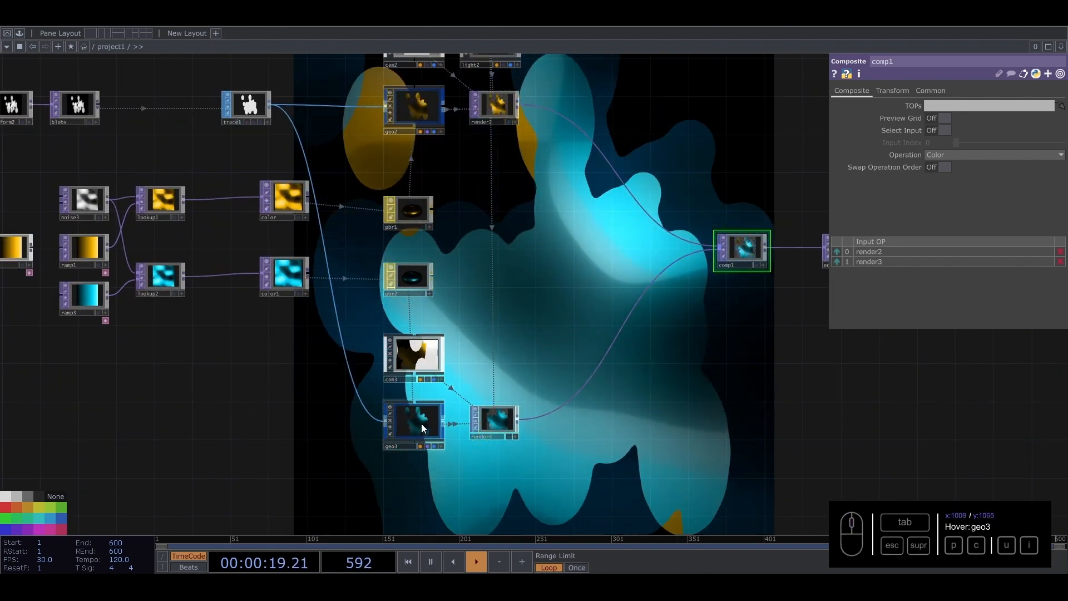
click(422, 423)
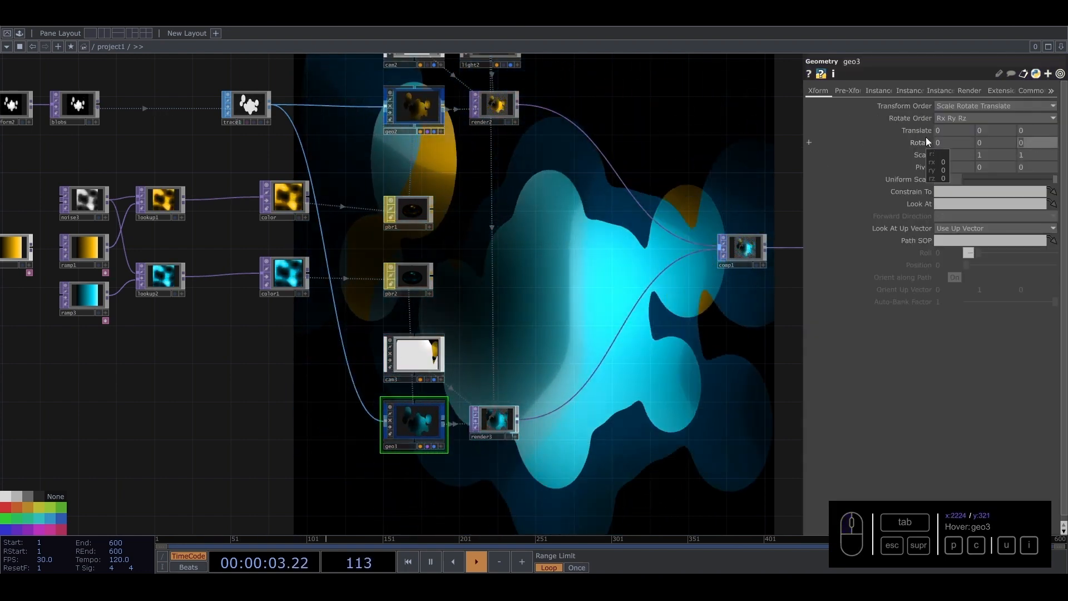
text(absTim)
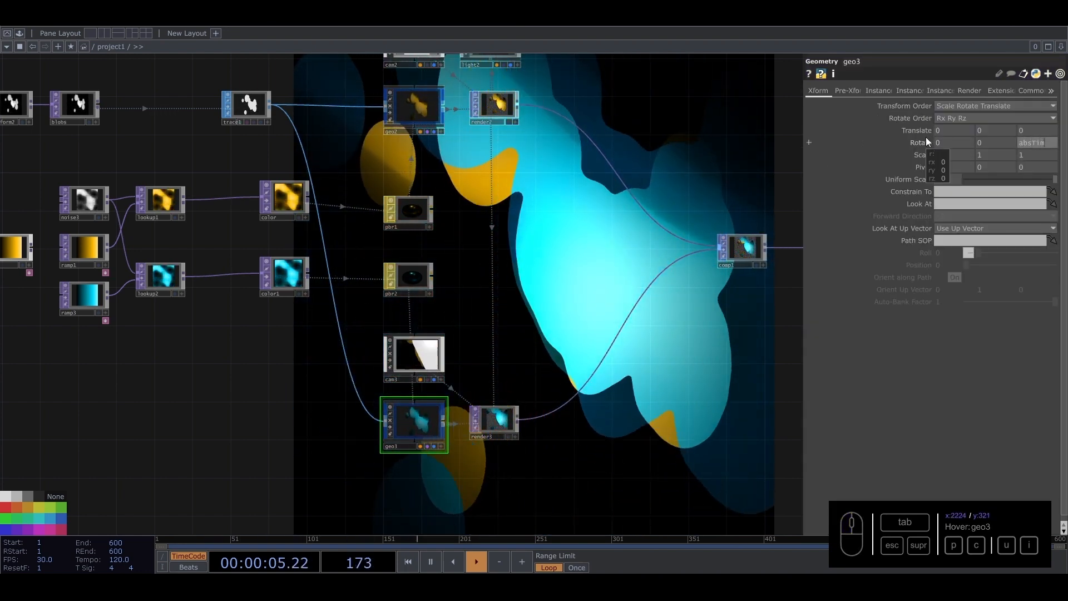
text(e.seconds)
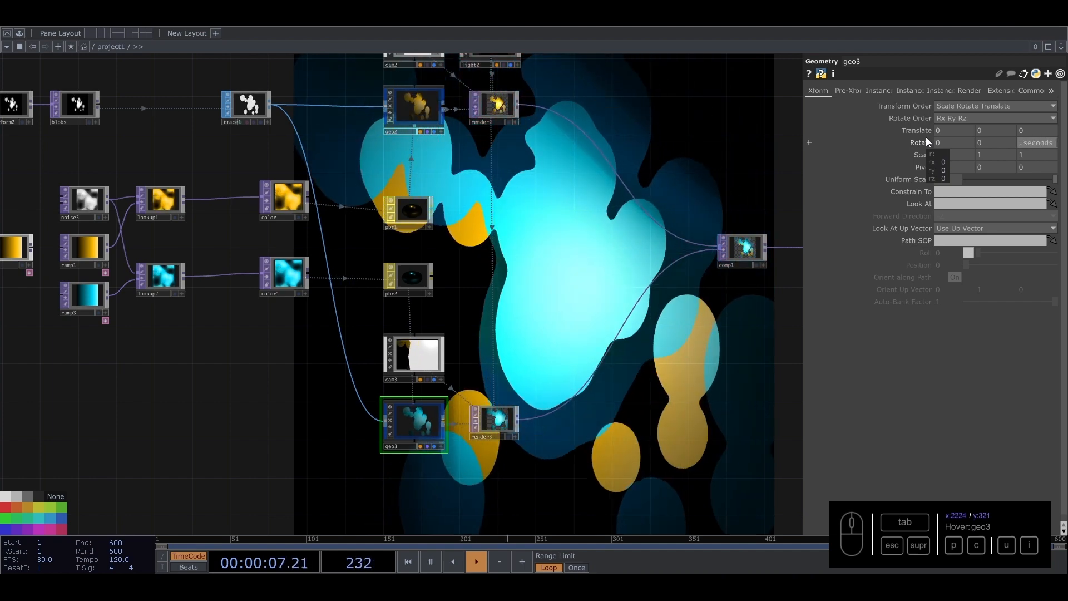
text( * )
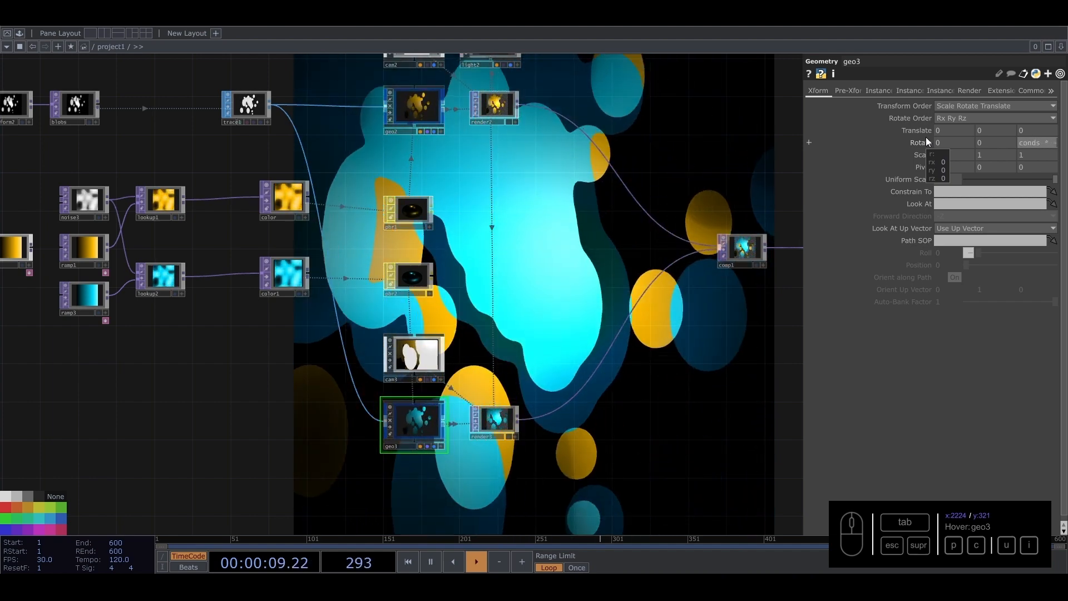
text(-10)
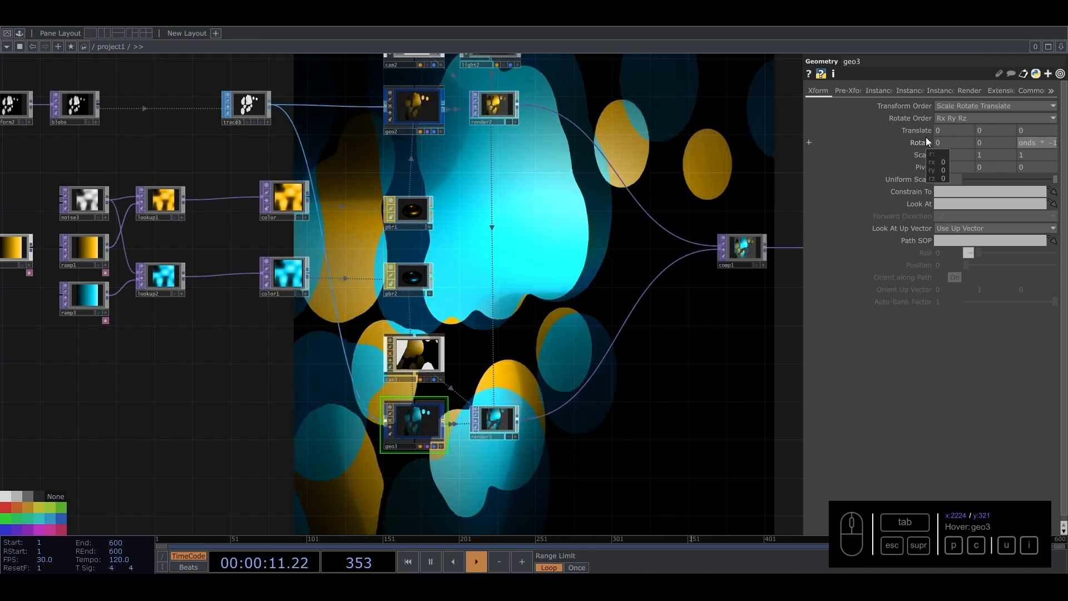
key(Return)
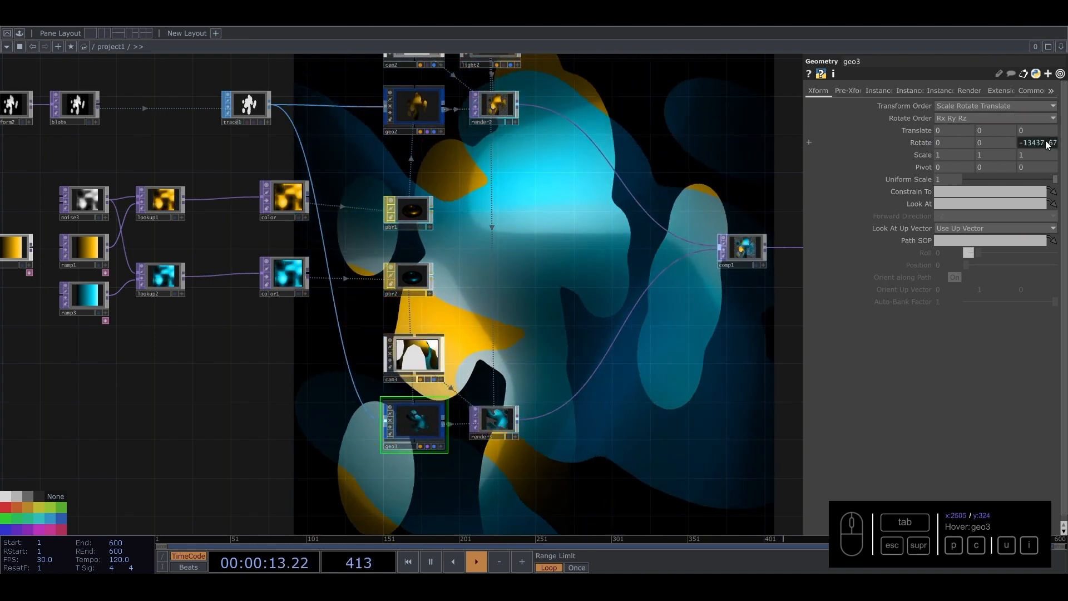
- Change the multiplier in geo3's Z rotation expression to -5
click(1046, 141)
drag(975, 179, 967, 179)
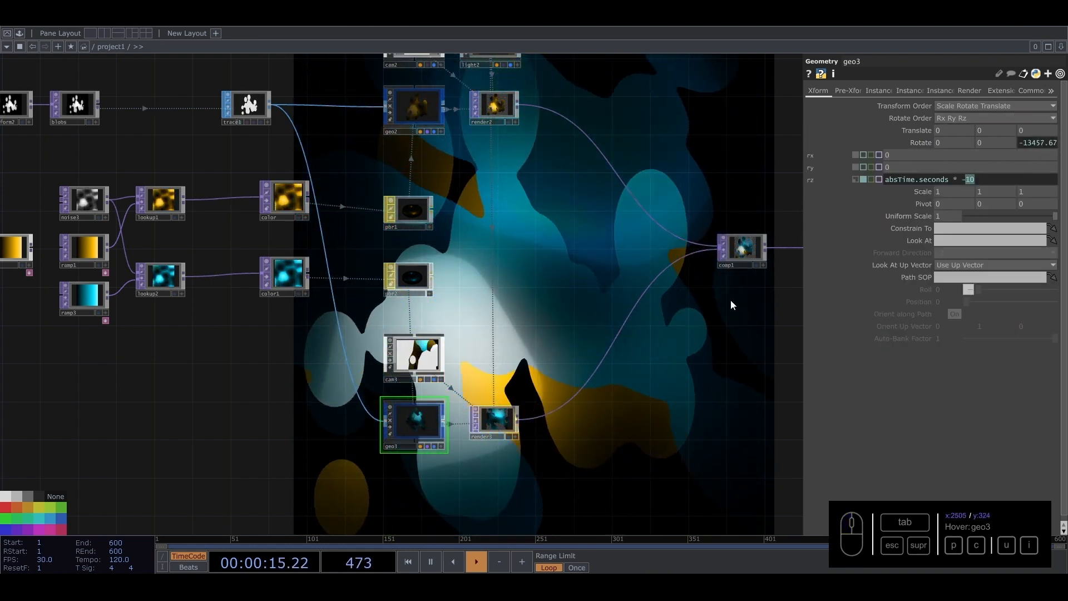
text(5)
key(Return)
- Add the bloom component from the Palette's ImageFilters collection to the network between the renders and comp1
drag(634, 340, 407, 343)
drag(553, 191, 649, 207)
click(19, 32)
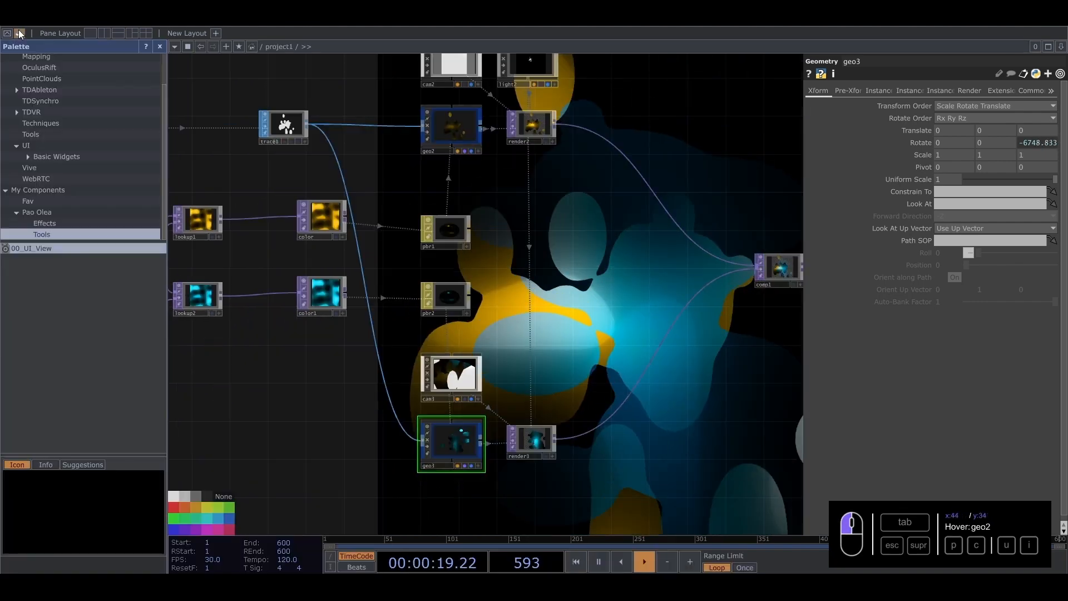
scroll(31, 78, up, 2)
click(31, 83)
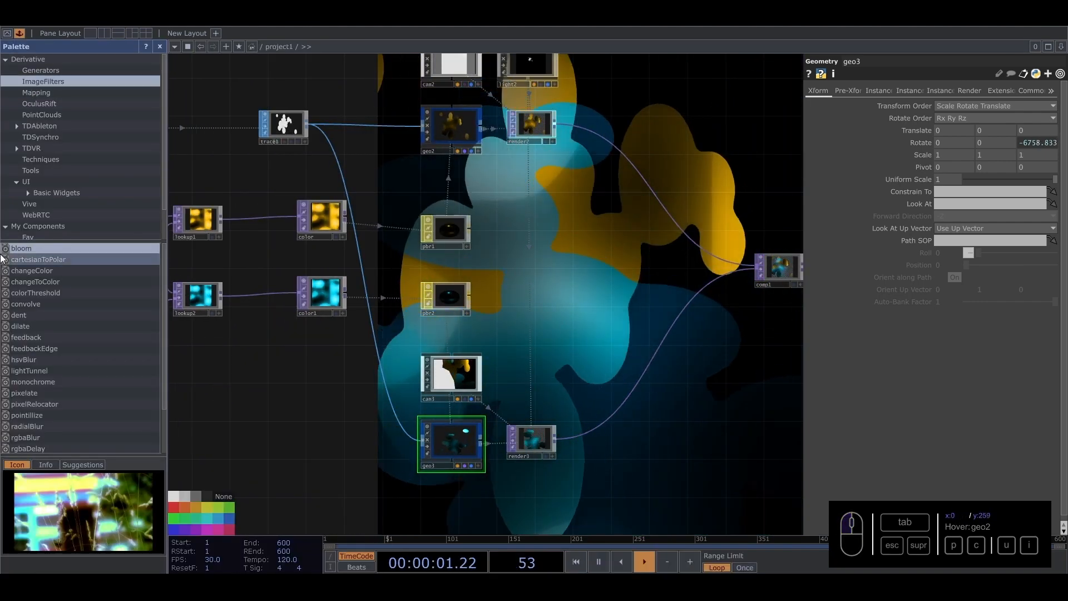
drag(597, 233, 598, 233)
click(20, 32)
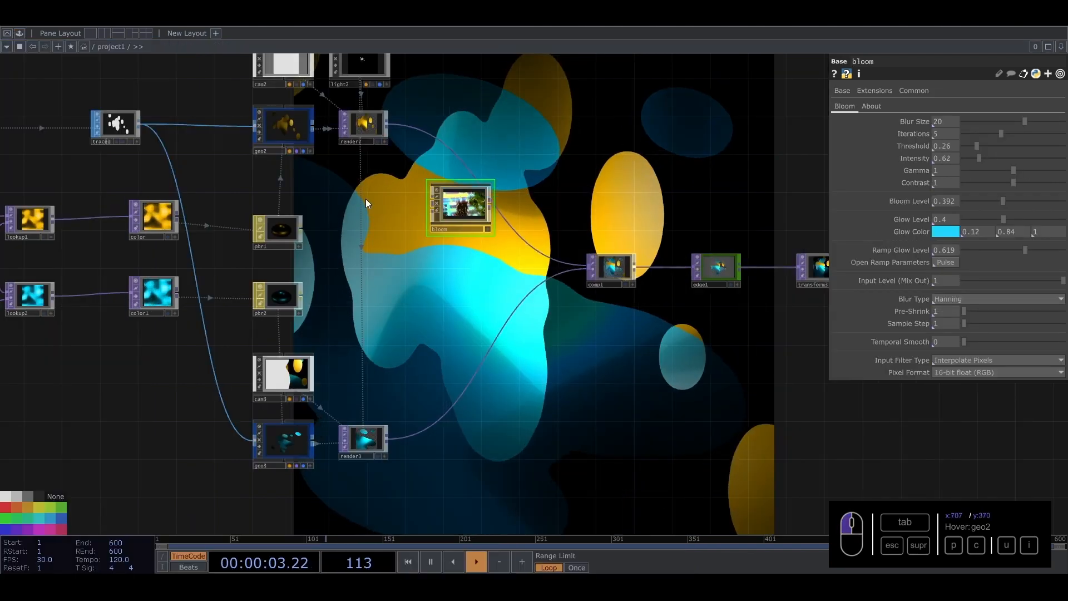
- Duplicate the bloom component, then connect render2 to the original and render3 to the copy placed near it
click(466, 205)
key(ctrl+c)
key(ctrl+v)
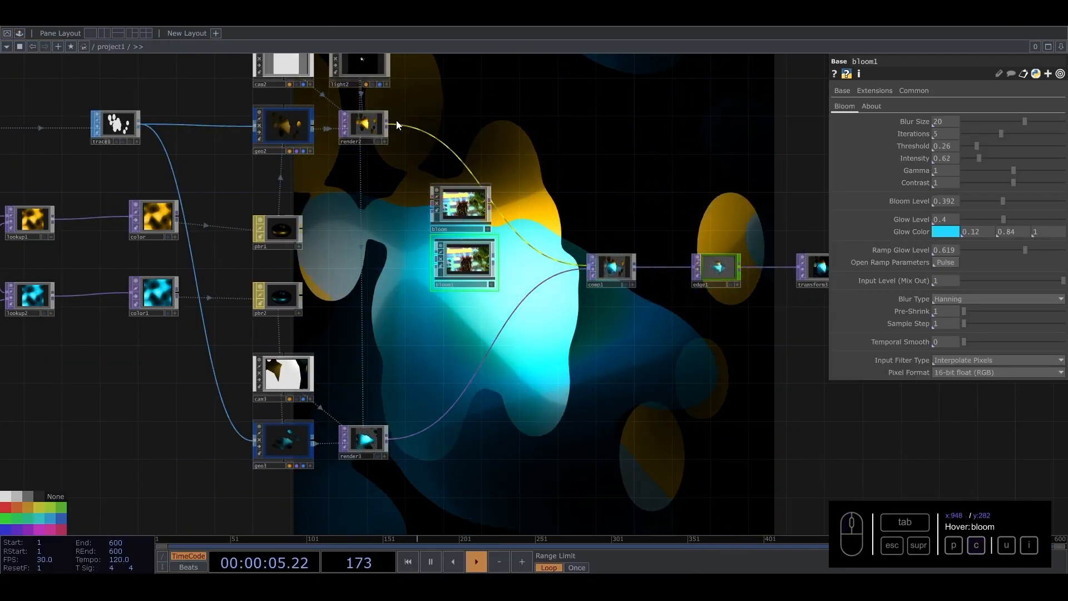
drag(389, 124, 401, 162)
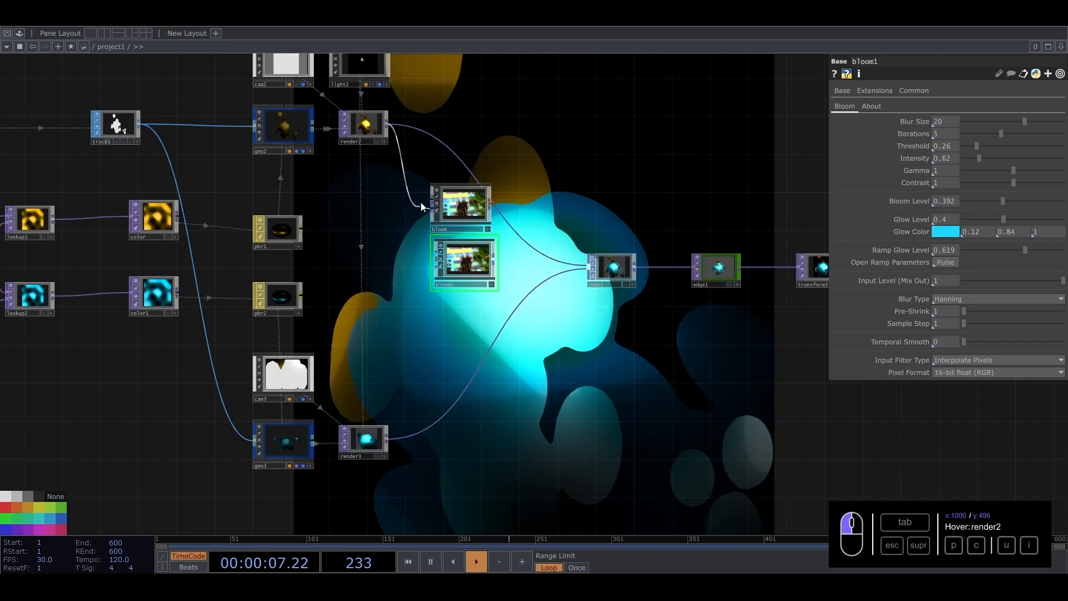
drag(457, 330, 438, 376)
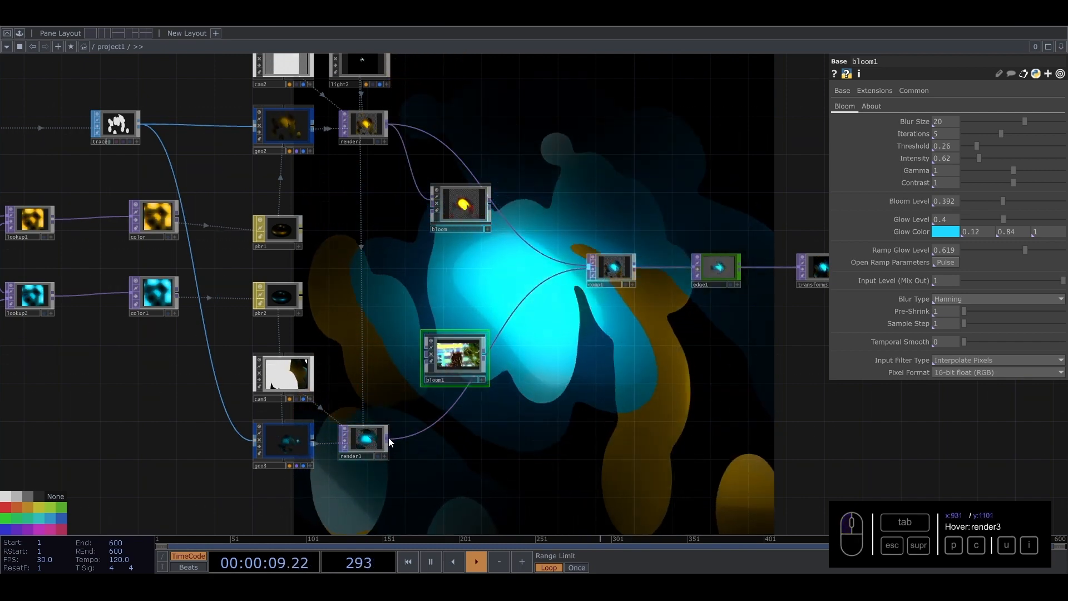
drag(389, 438, 424, 351)
- Route both bloom components into comp1 in place of the direct renders, aligning each with its render
scroll(475, 360, up, 5)
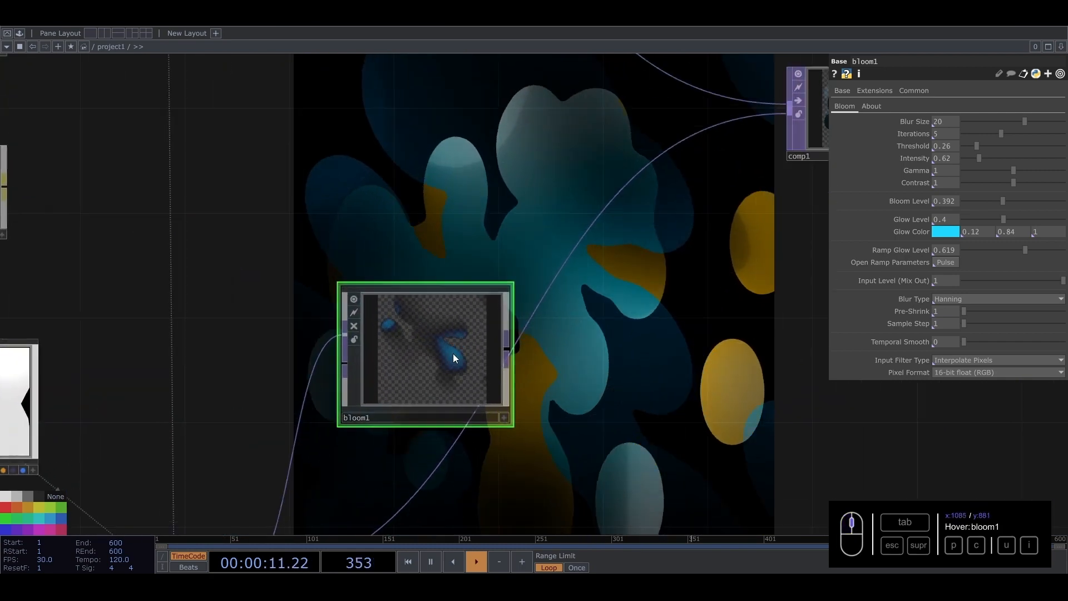
scroll(453, 353, down, 5)
scroll(459, 194, up, 5)
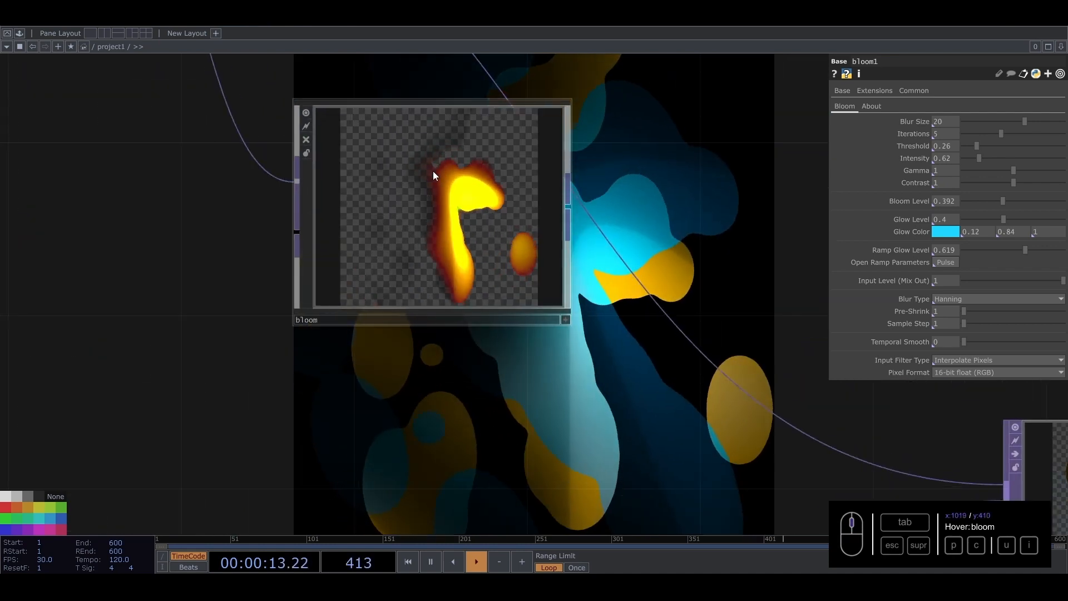
scroll(453, 207, down, 5)
drag(437, 207, 402, 139)
drag(447, 357, 474, 319)
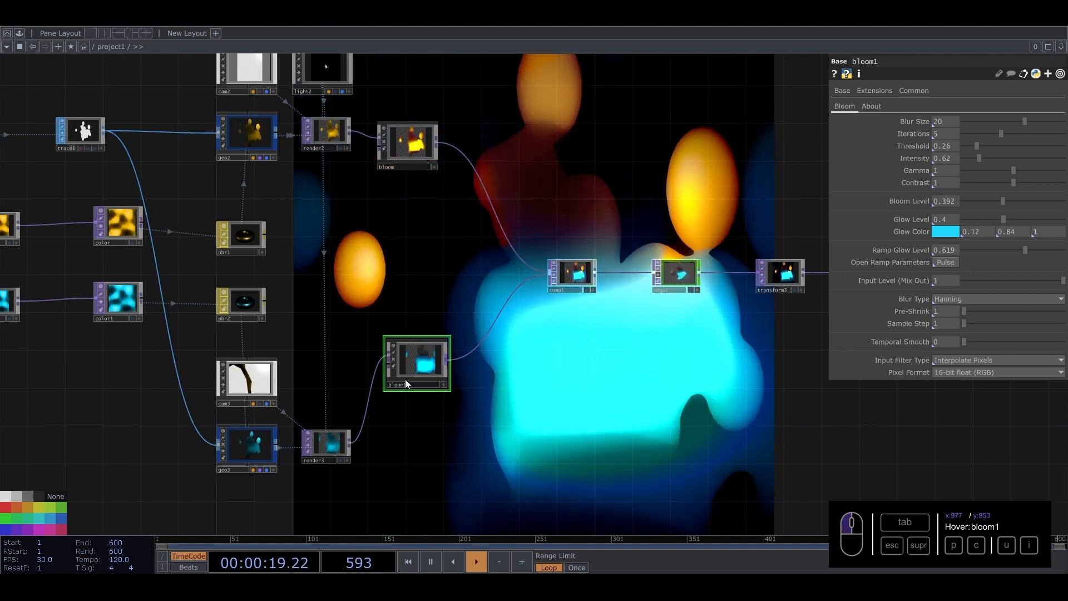
drag(406, 381, 409, 425)
- Duplicate comp1 and connect render2 and render3 directly to the copy's inputs in place of the two blooms
drag(573, 380, 396, 406)
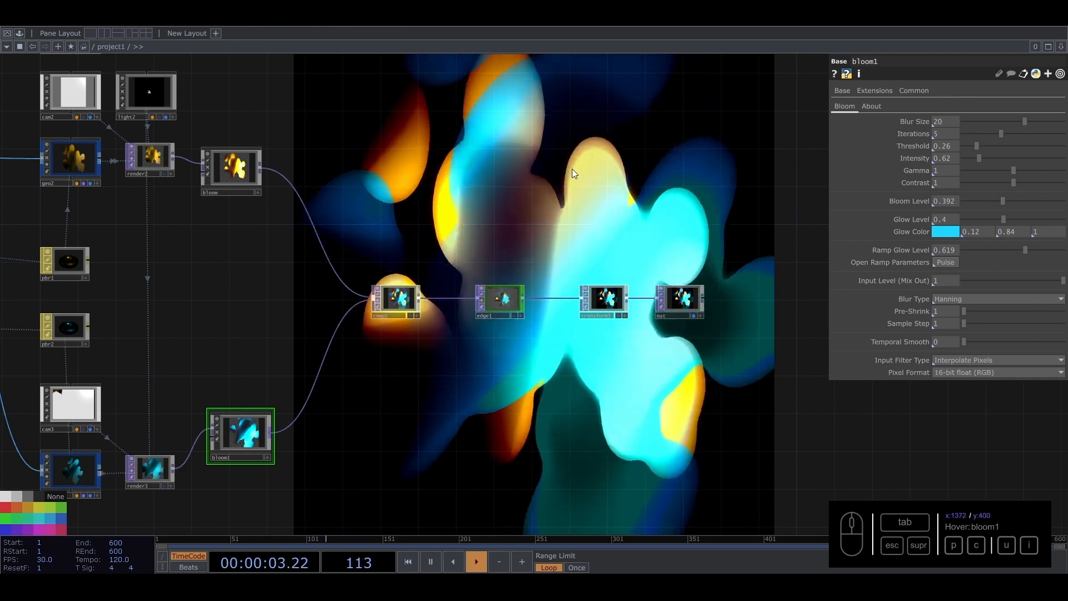
drag(420, 193, 448, 161)
click(429, 277)
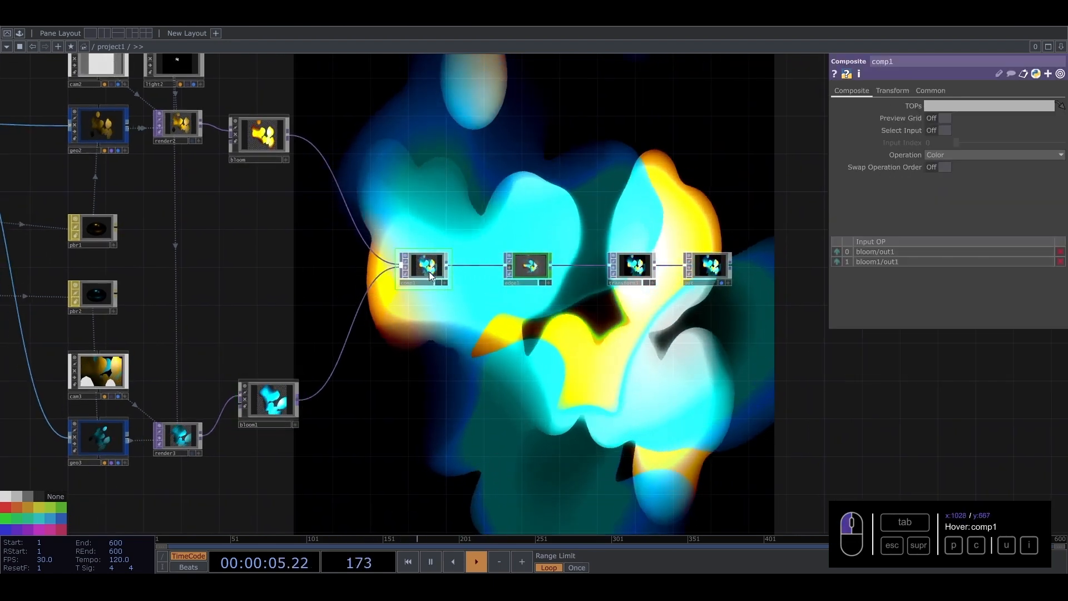
key(ctrl+c)
key(ctrl+v)
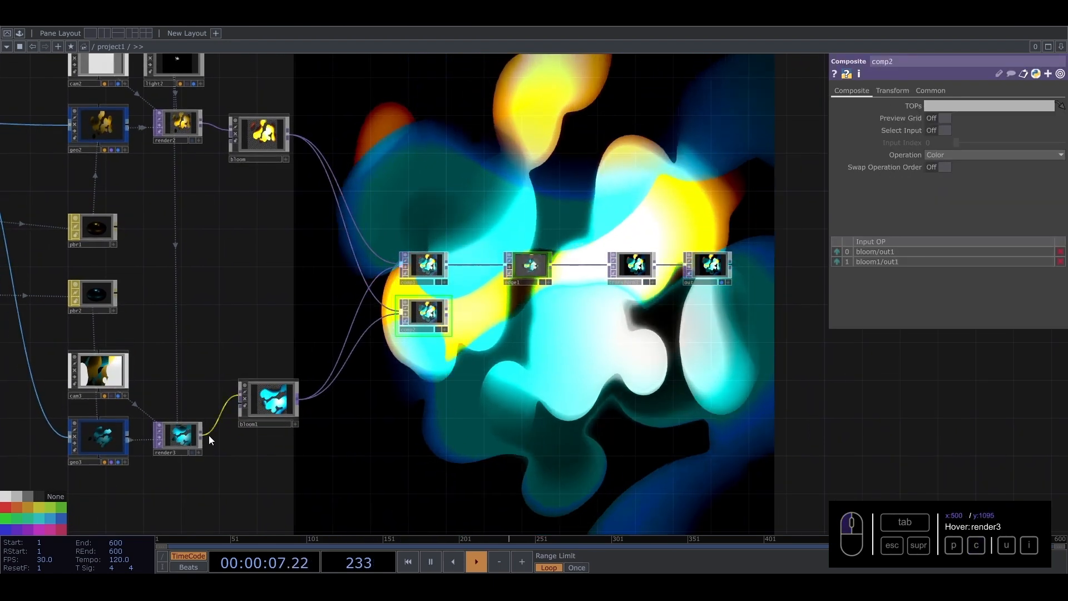
drag(201, 435, 368, 329)
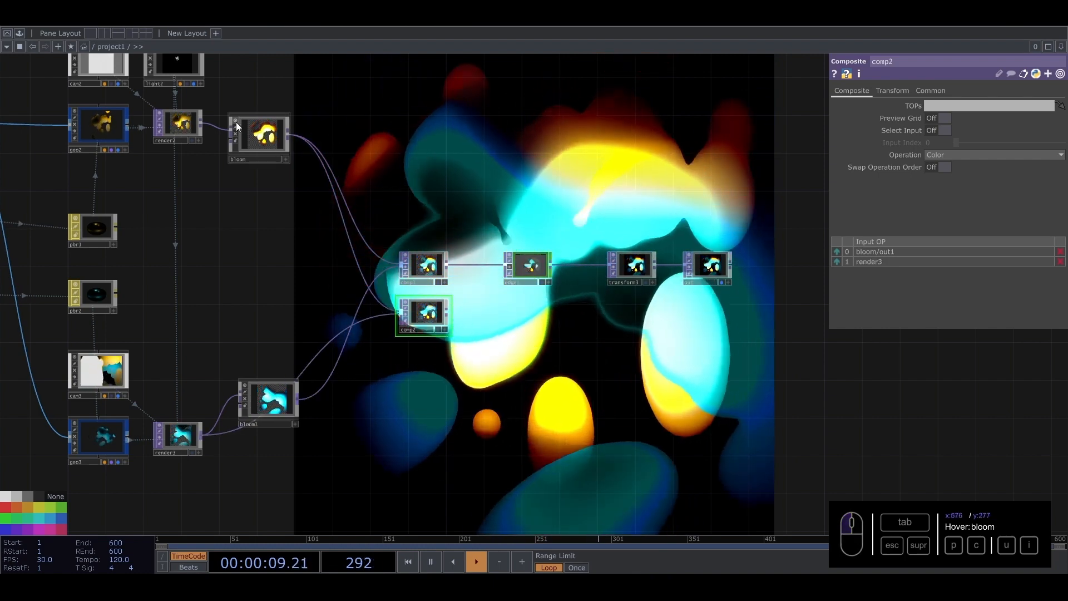
drag(203, 123, 451, 374)
- Show comp2 in the network background beside the final output and append a Transform TOP to it
key(p)
drag(633, 119, 388, 329)
drag(529, 323, 645, 76)
scroll(401, 378, up, 4)
drag(398, 349, 448, 354)
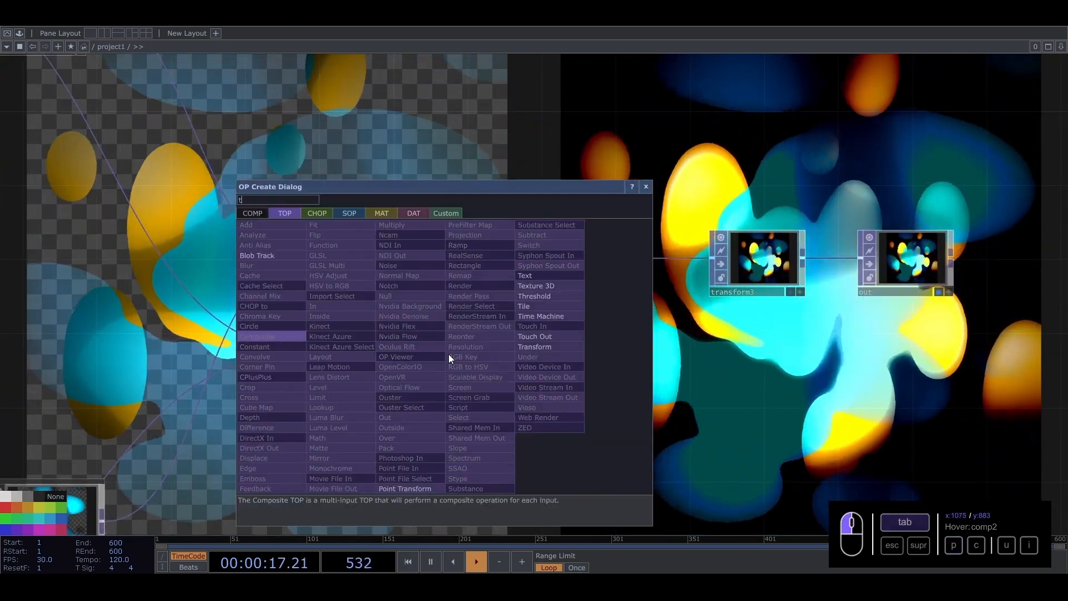
click(542, 345)
click(490, 355)
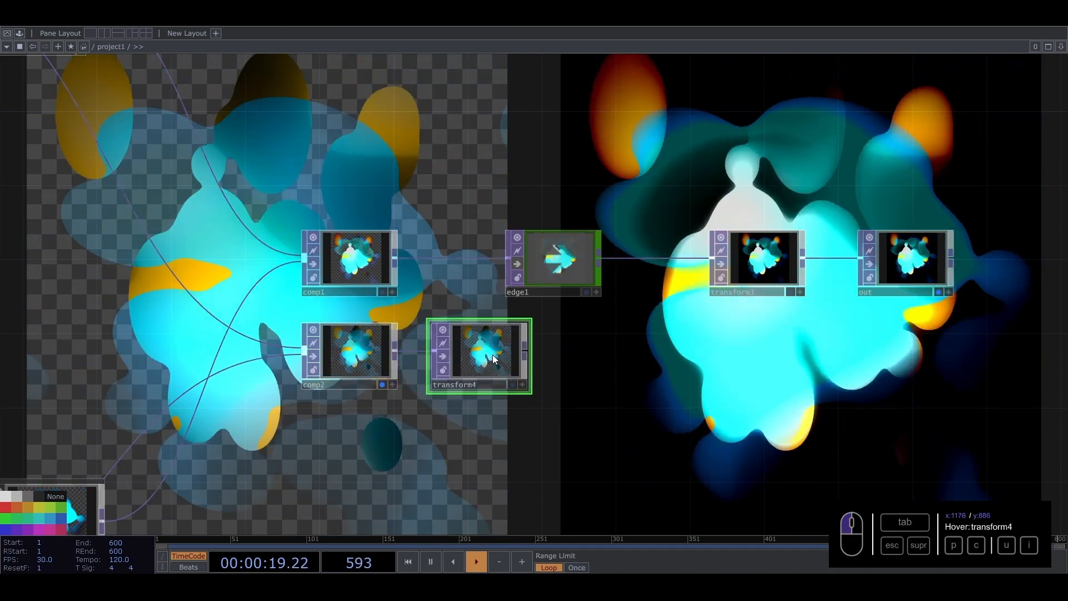
- Set transform4's background colour alpha to 1, enable compositing over the background colour, and display the node in the network background
key(p)
click(1043, 179)
text(1)
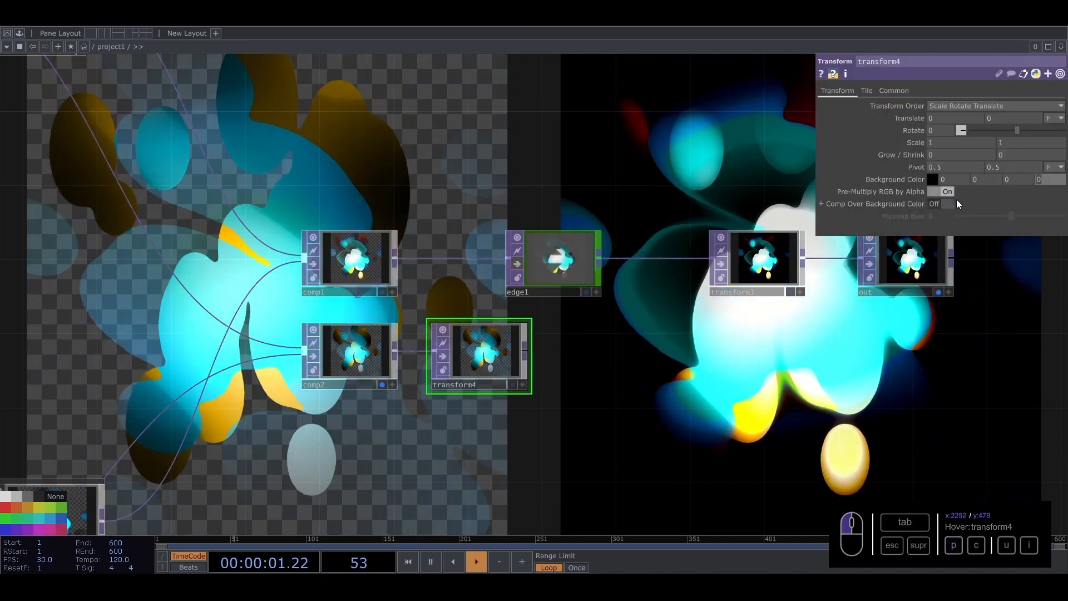
click(952, 203)
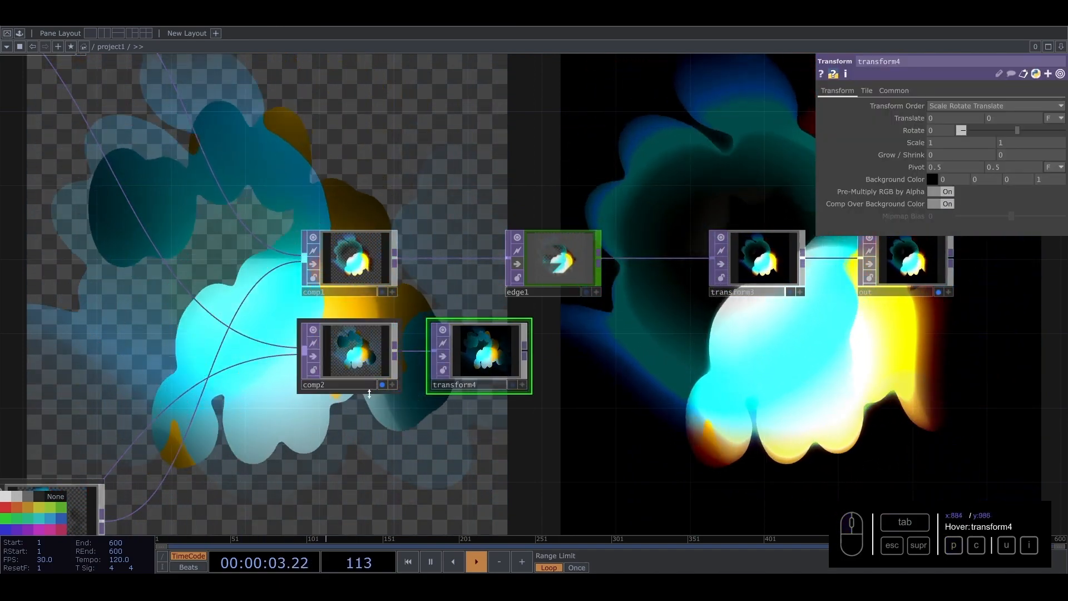
click(521, 385)
scroll(518, 388, down, 6)
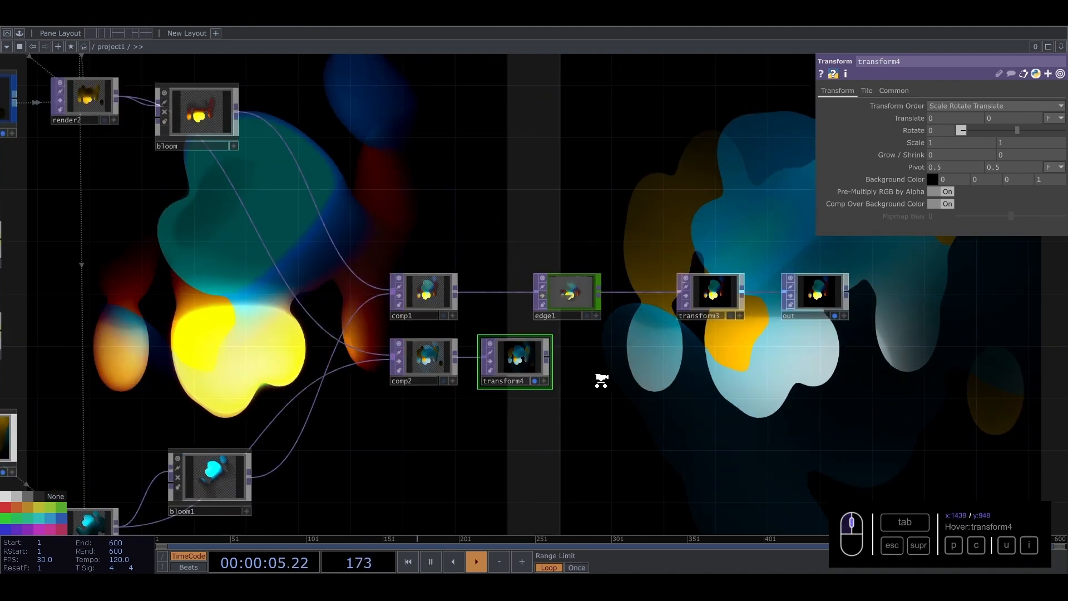
- Delete transform4 and comp2 to remove the comparison branch without bloom
key(p)
drag(653, 157, 400, 402)
drag(309, 126, 302, 135)
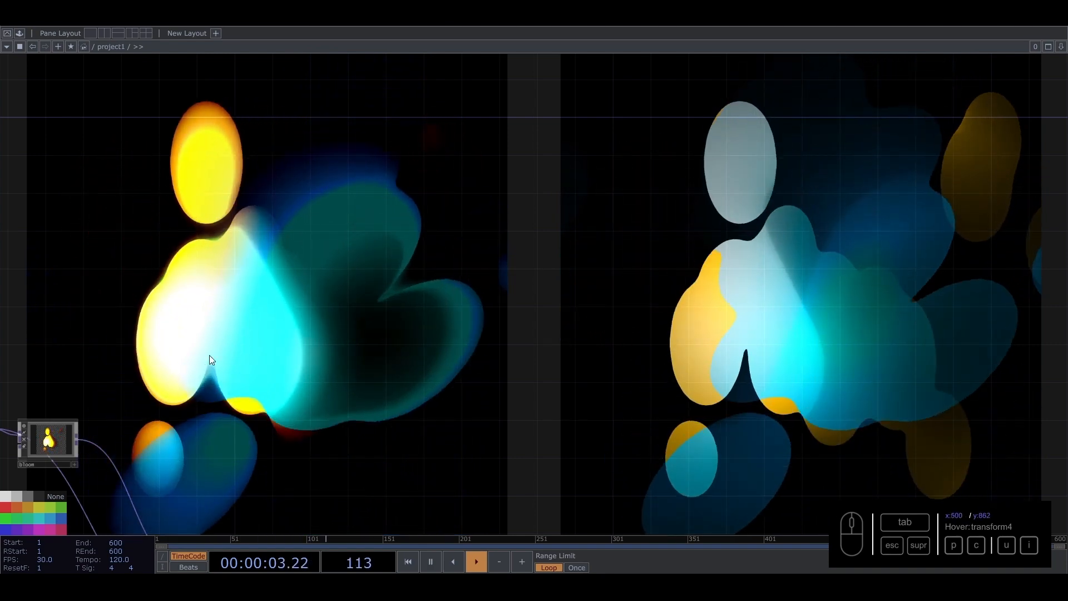
drag(210, 462, 292, 198)
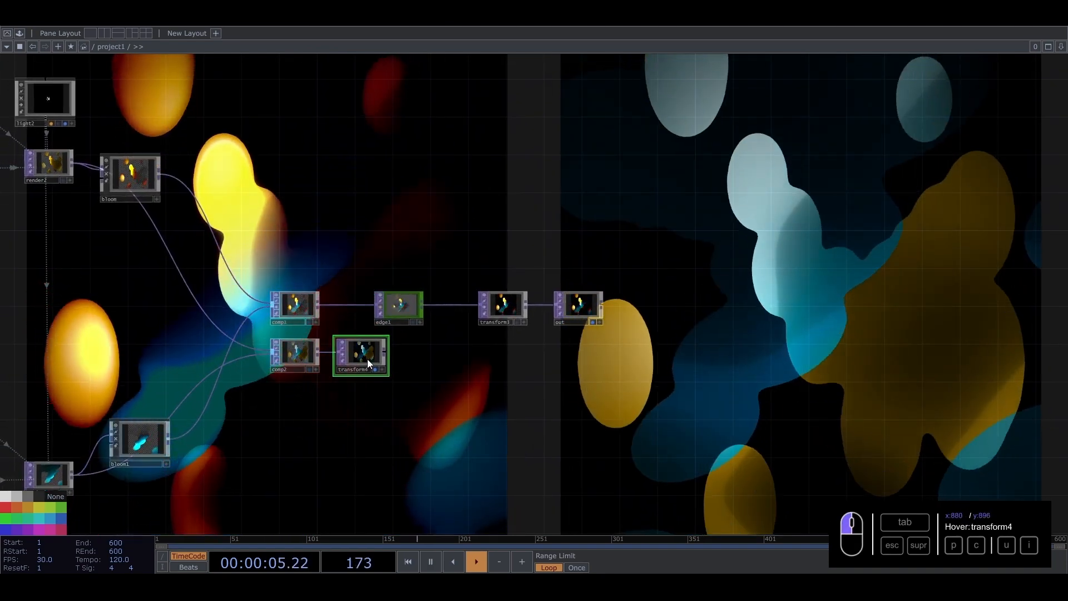
key(Delete)
key(Delete)
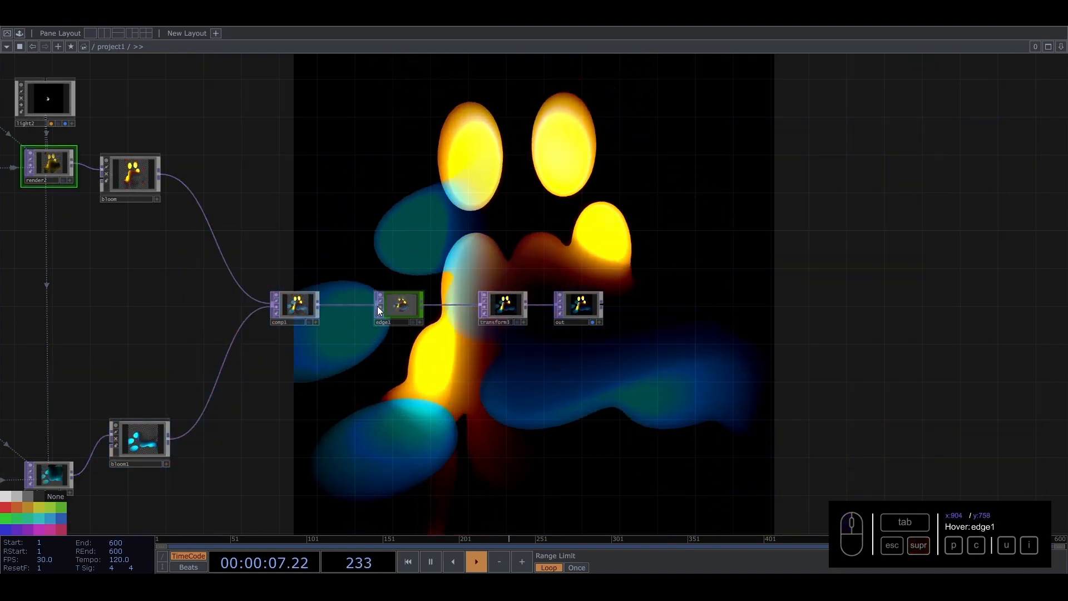
- Turn off the bypass on edge1 to preview the edge effect on the final output
click(380, 306)
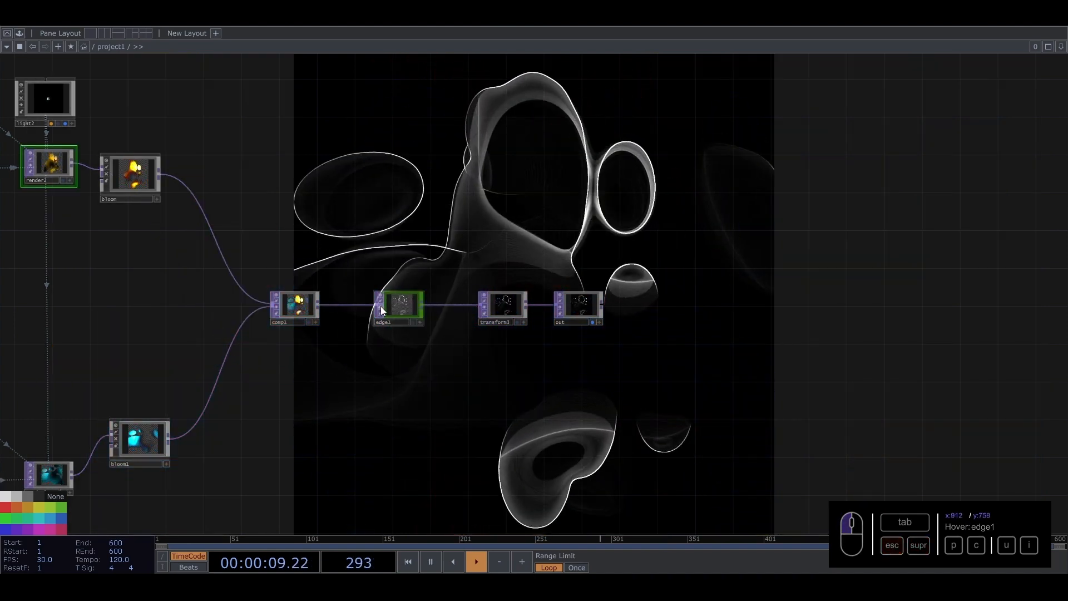
drag(380, 306, 486, 128)
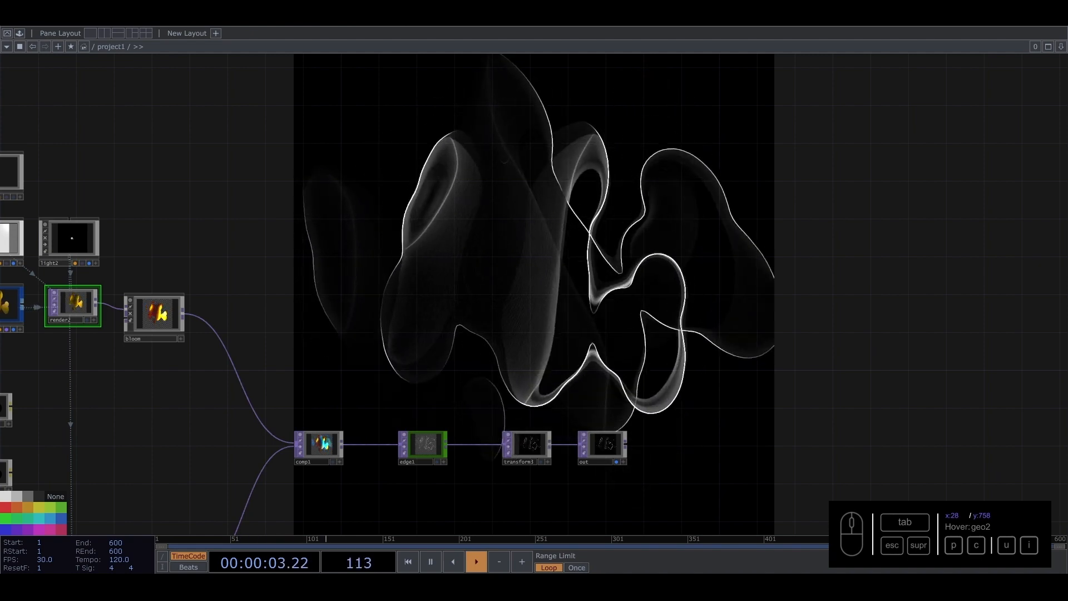
middle_drag(364, 311, 319, 287)
- Move edge1, transform3 and out together farther away from comp1 to make room, and bypass edge1 again
drag(320, 286, 652, 368)
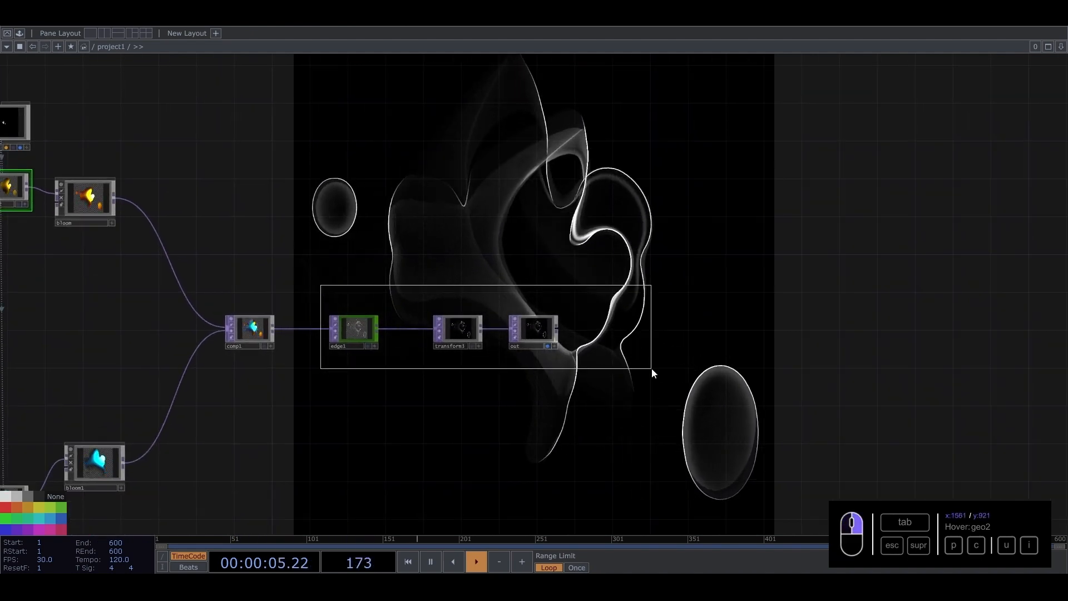
drag(355, 332, 626, 331)
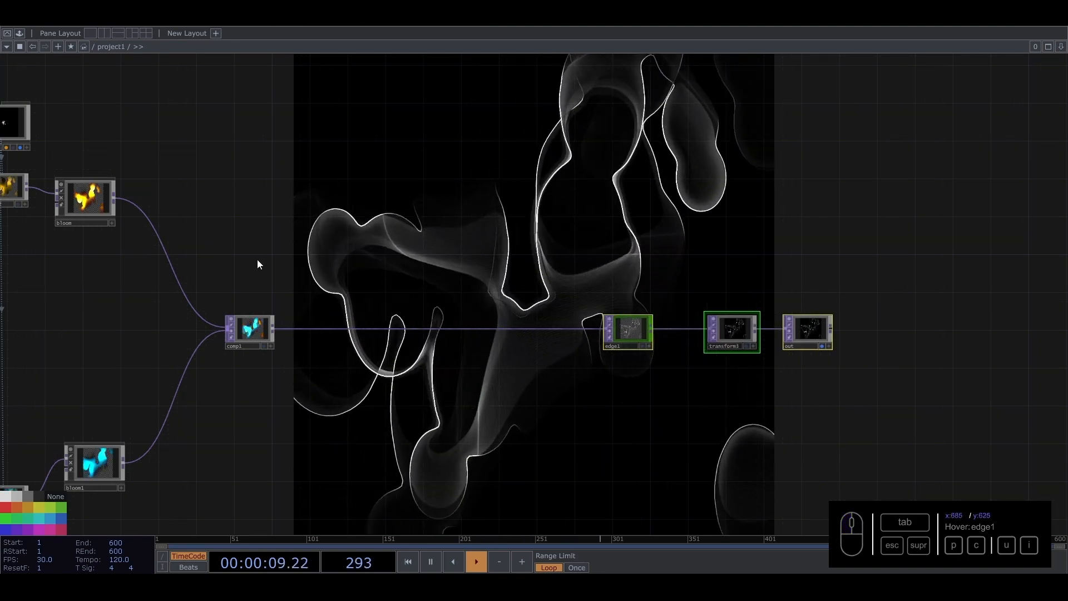
scroll(623, 329, up, 3)
click(597, 333)
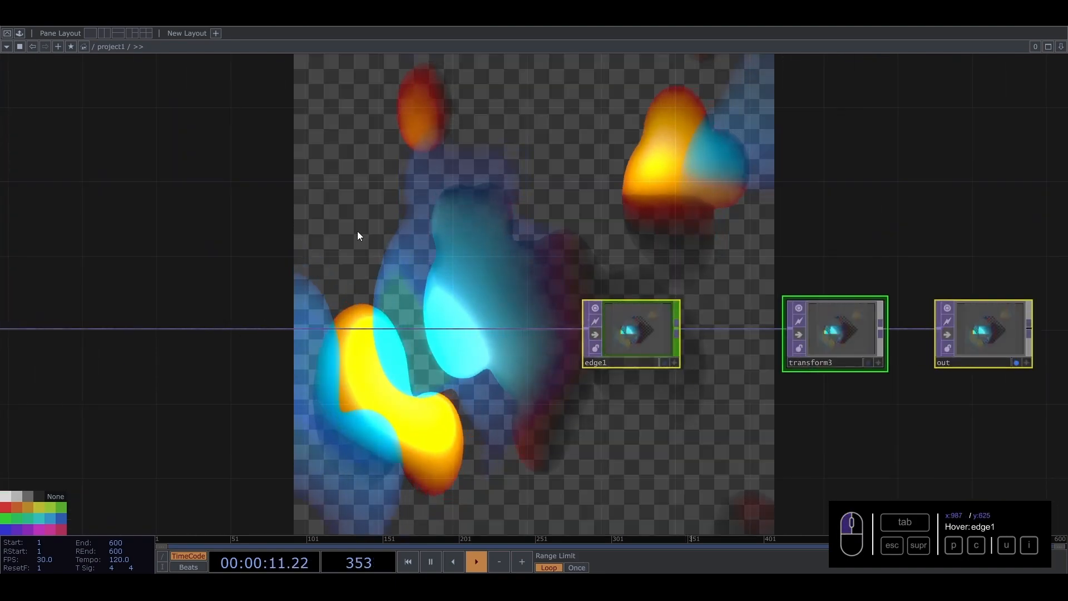
drag(357, 232, 605, 229)
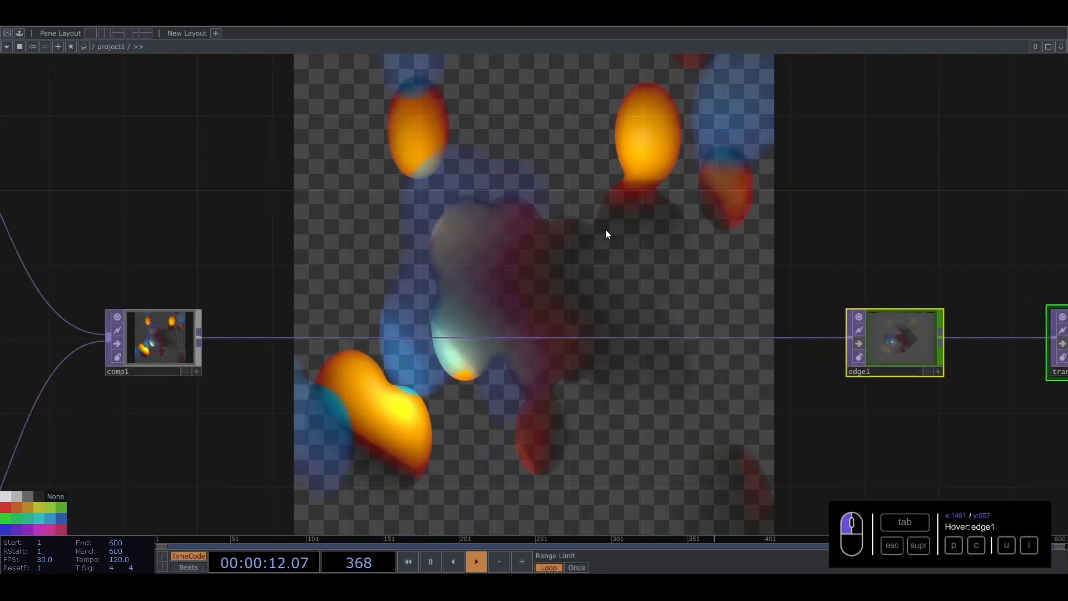
- Insert a Null TOP into the wire between comp1 and edge1, placed close to comp1
right_click(248, 337)
click(255, 327)
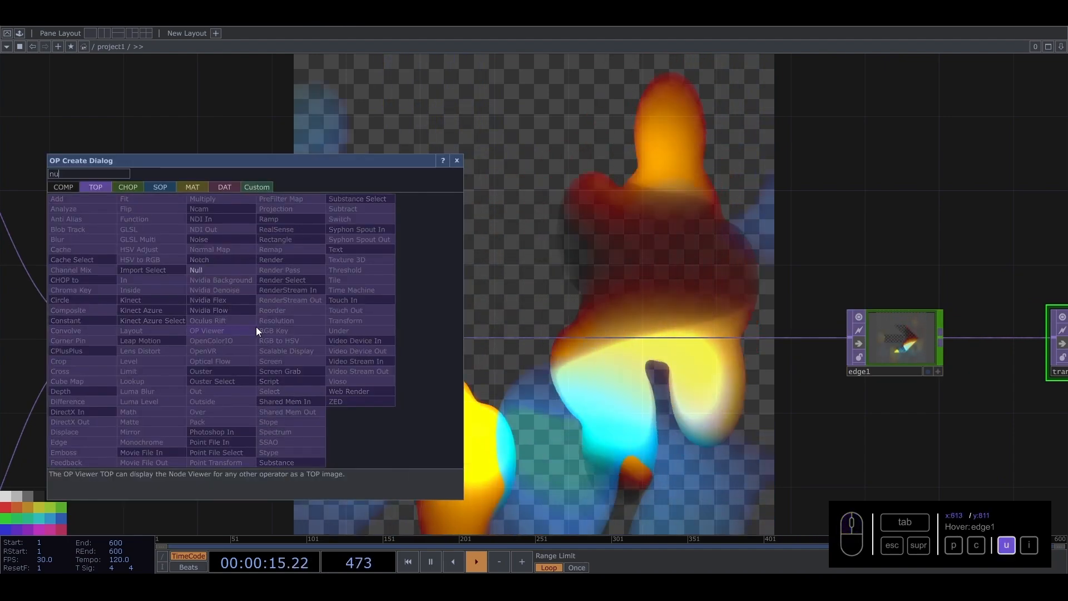
click(212, 269)
click(278, 336)
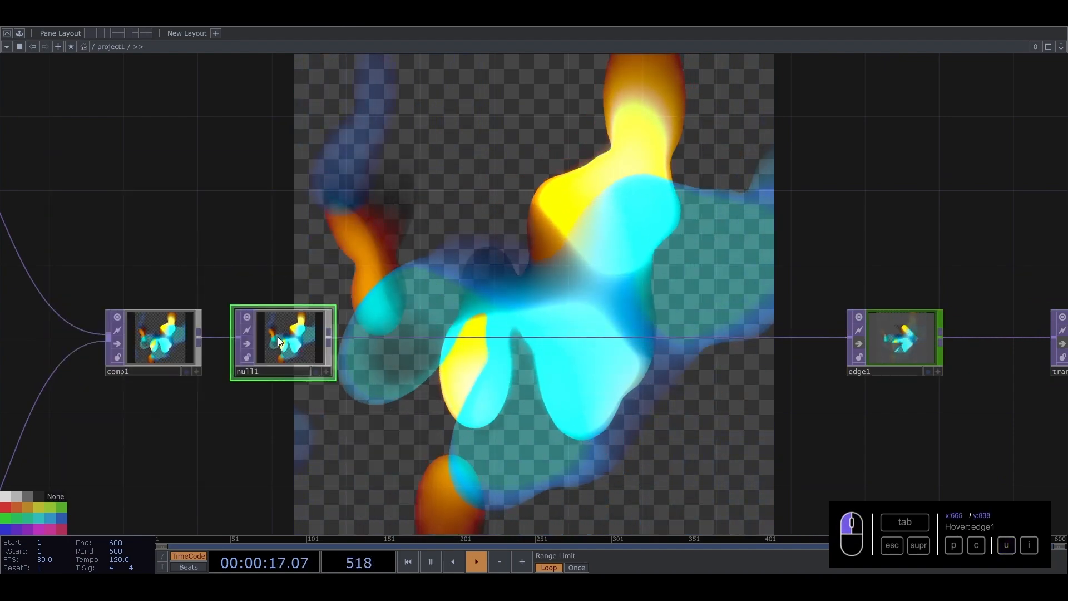
- Branch a Feedback TOP off null1's output and place it above the main chain
click(330, 337)
key(Tab)
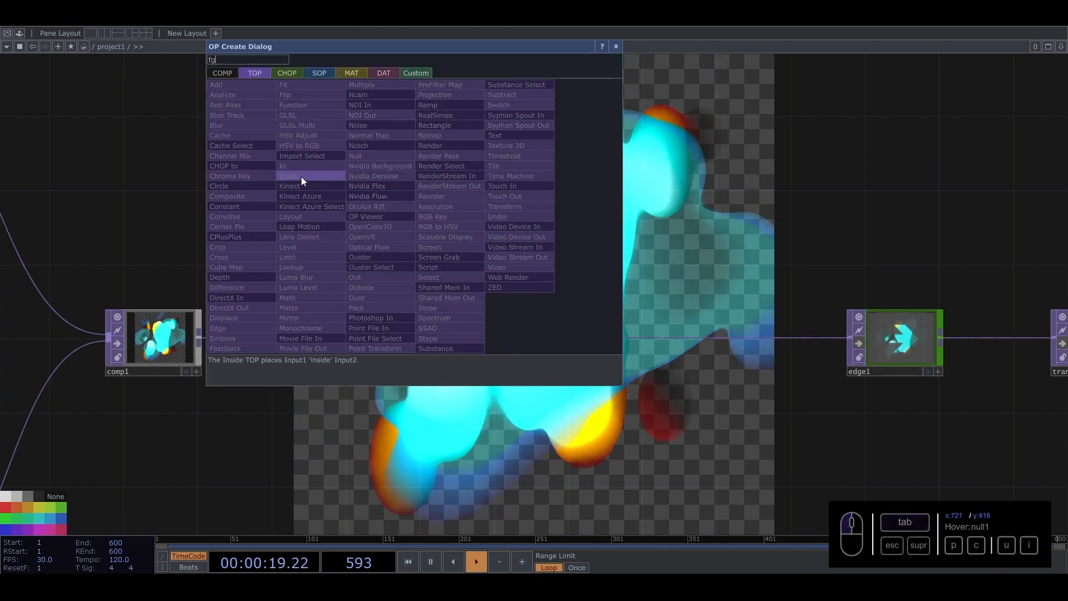
text(fg)
key(BackSpace)
text(fe)
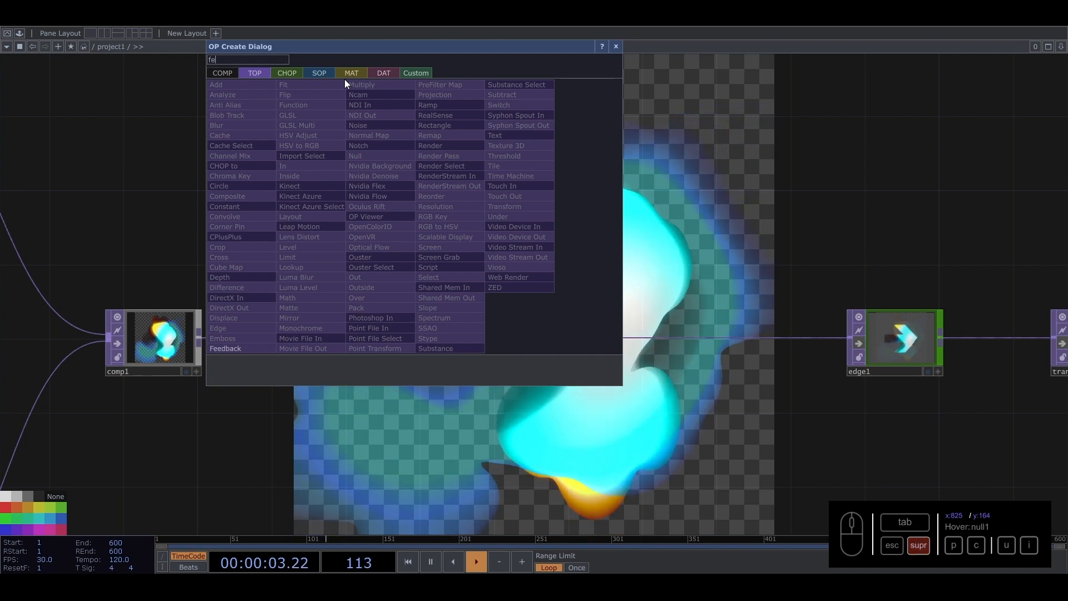
key(Delete)
key(Return)
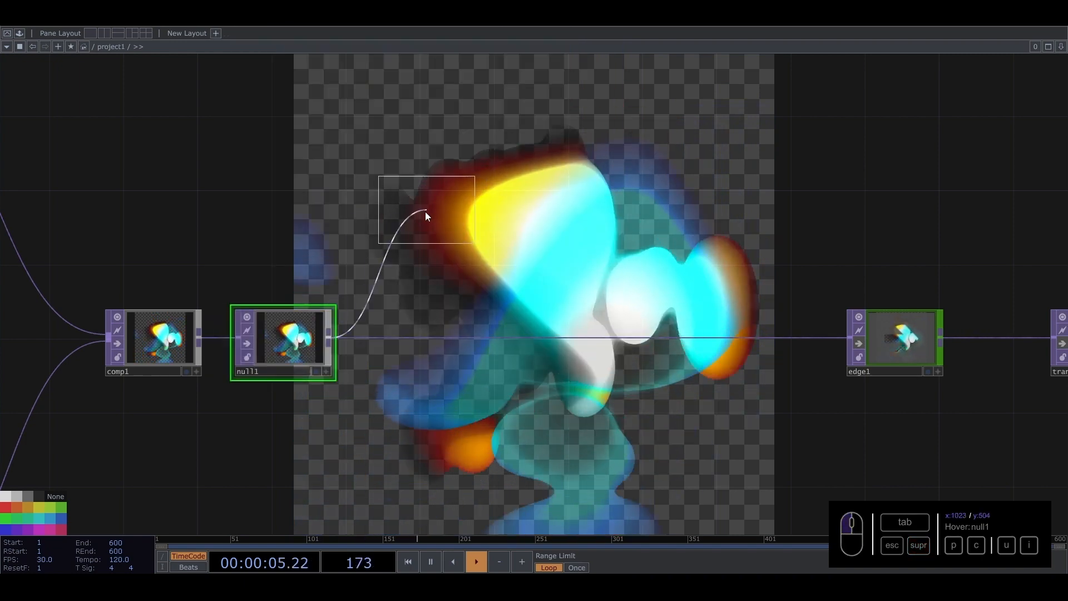
click(425, 218)
drag(431, 71, 404, 222)
- Add a Keyboard In CHOP directly above feedback1
key(Tab)
click(275, 77)
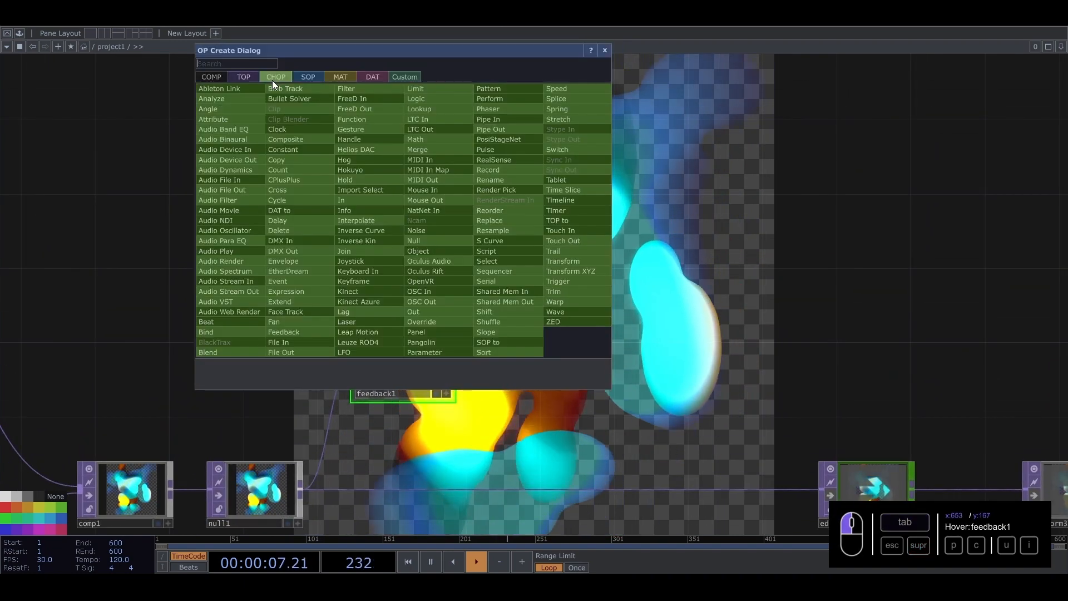
text(k)
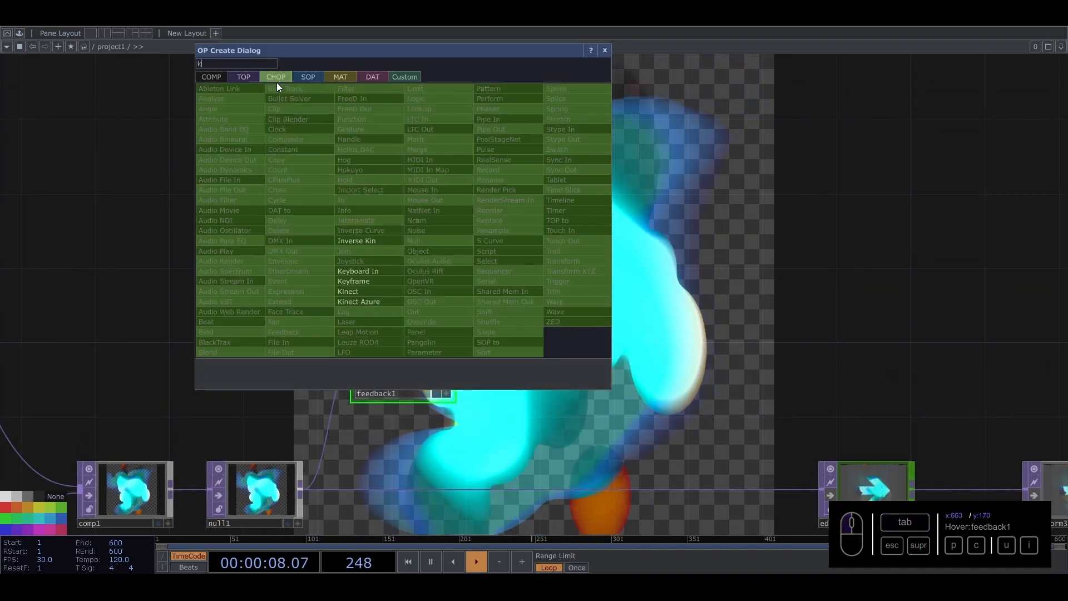
click(363, 272)
click(403, 273)
- Link keyboardin1's k1 channel to feedback1's Reset parameter
click(420, 356)
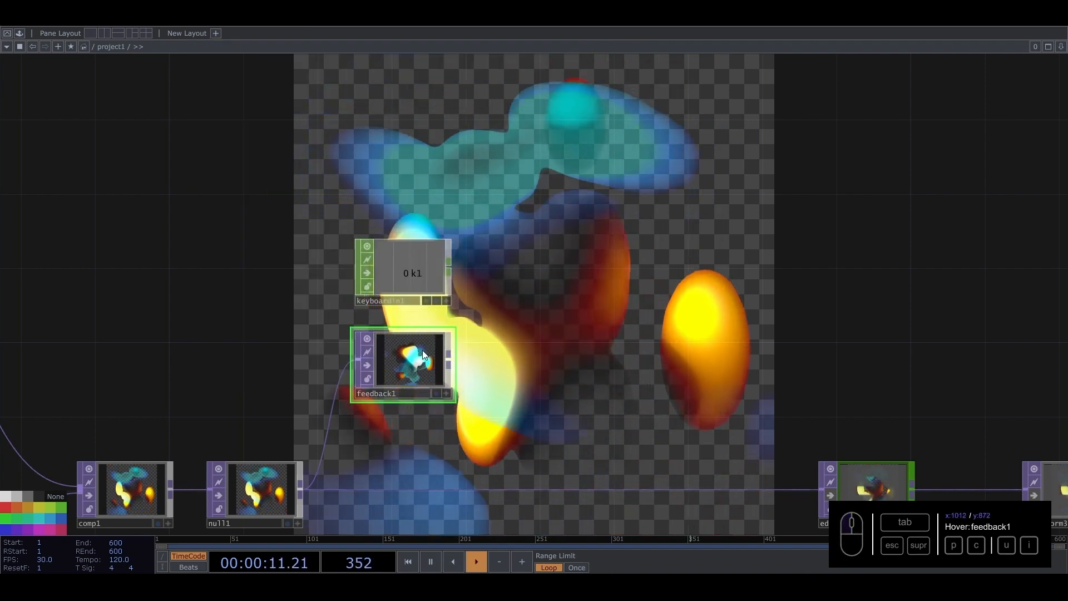
key(p)
click(446, 300)
drag(406, 274, 931, 118)
click(936, 116)
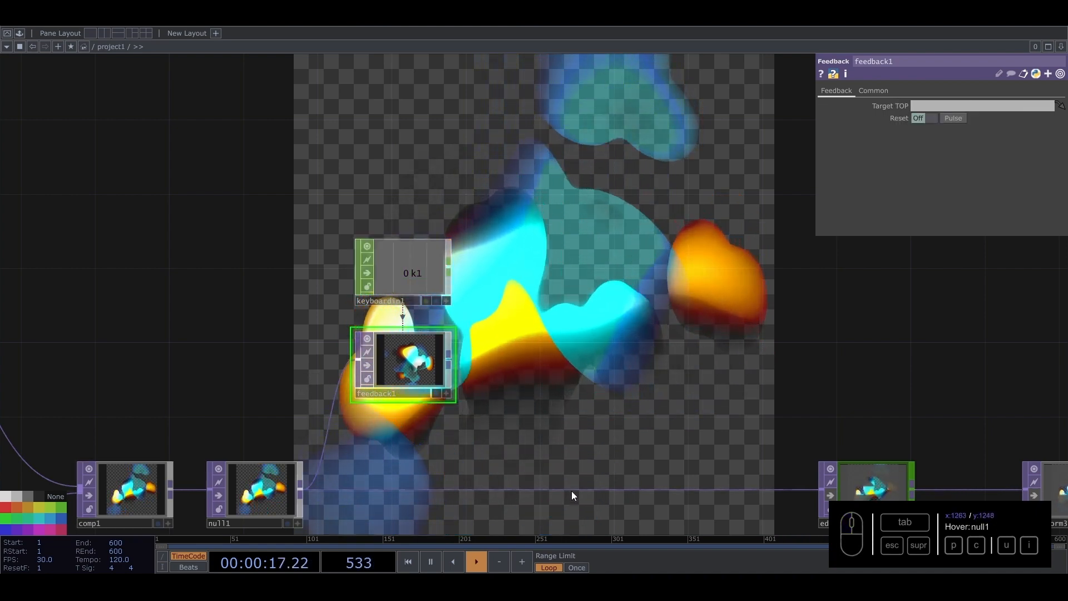
- Move edge1 and the nodes after it farther away from null1 to make room for the feedback loop
drag(558, 410, 195, 254)
right_drag(376, 284, 835, 378)
drag(516, 336, 715, 336)
- Append a Transform TOP to feedback1's output and place it beside the node
drag(326, 254, 553, 305)
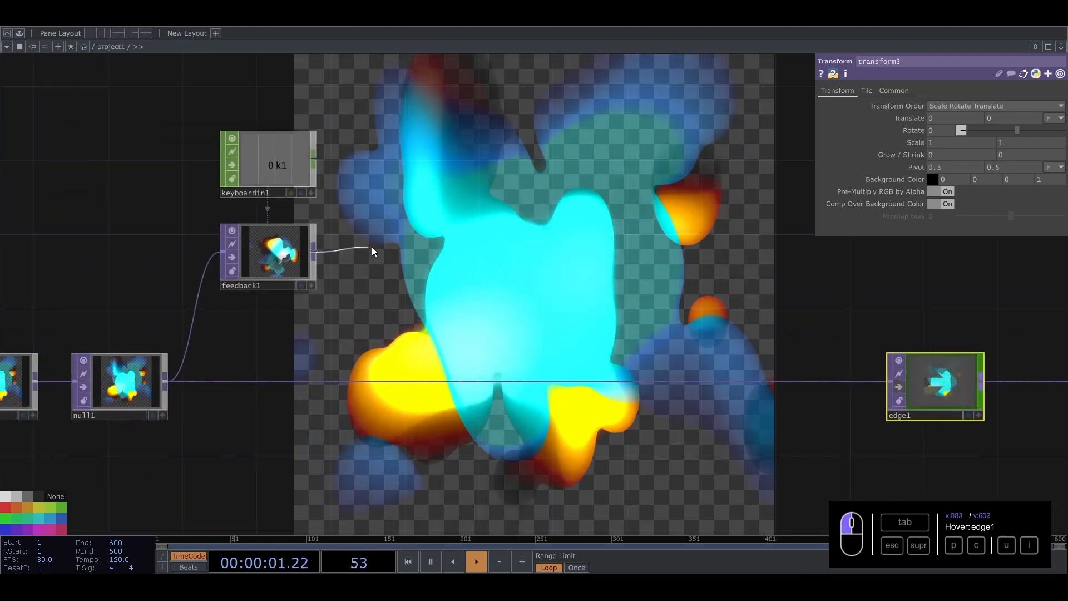
key(Tab)
text(tr)
click(466, 243)
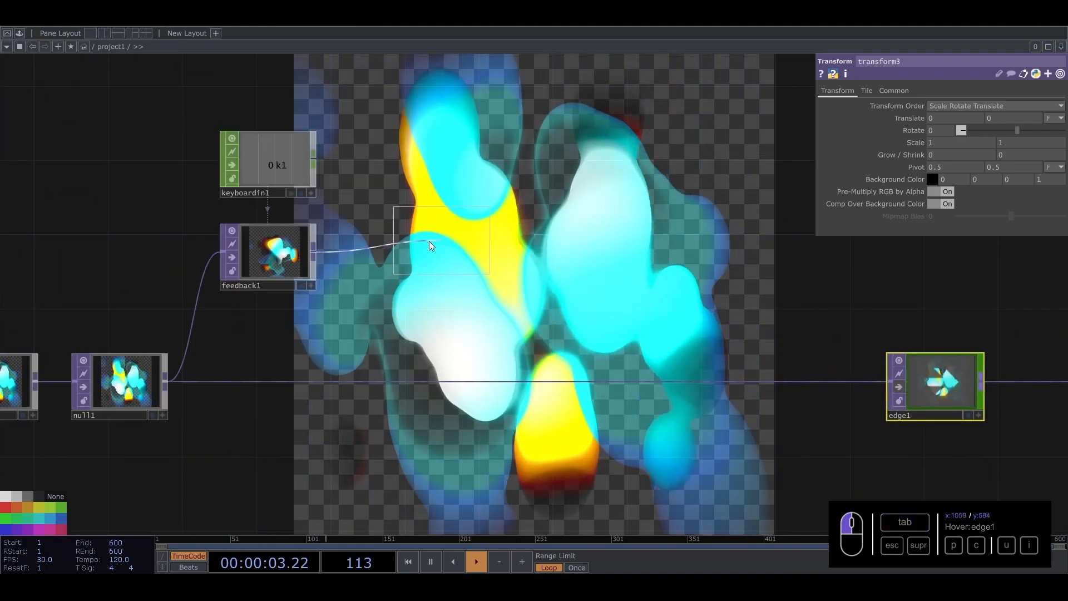
click(377, 255)
- Append a Level TOP to transform4's output, placed in line with it
key(Tab)
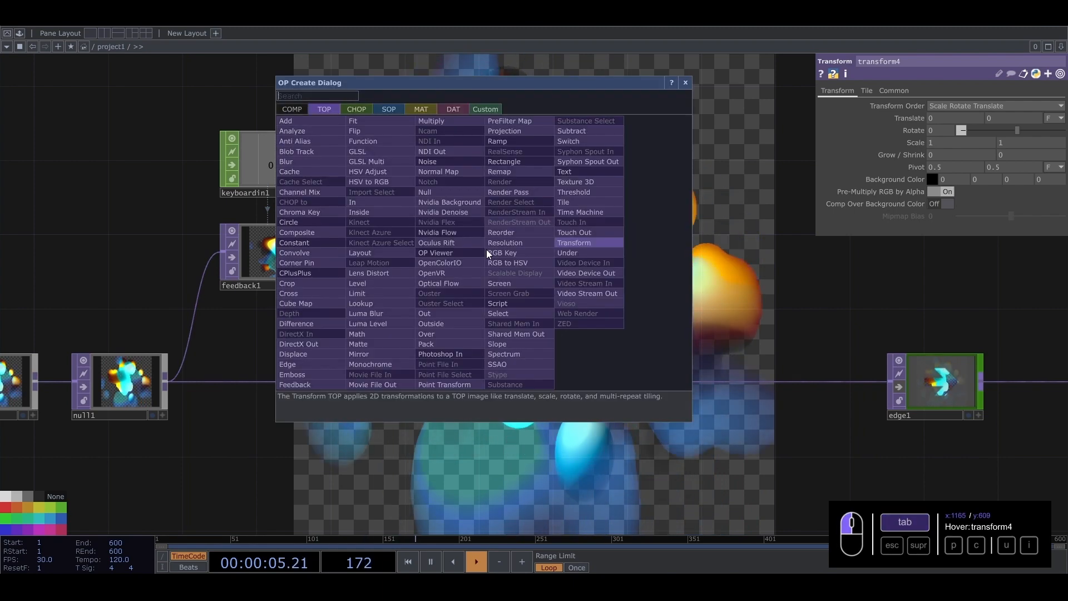
text(ler)
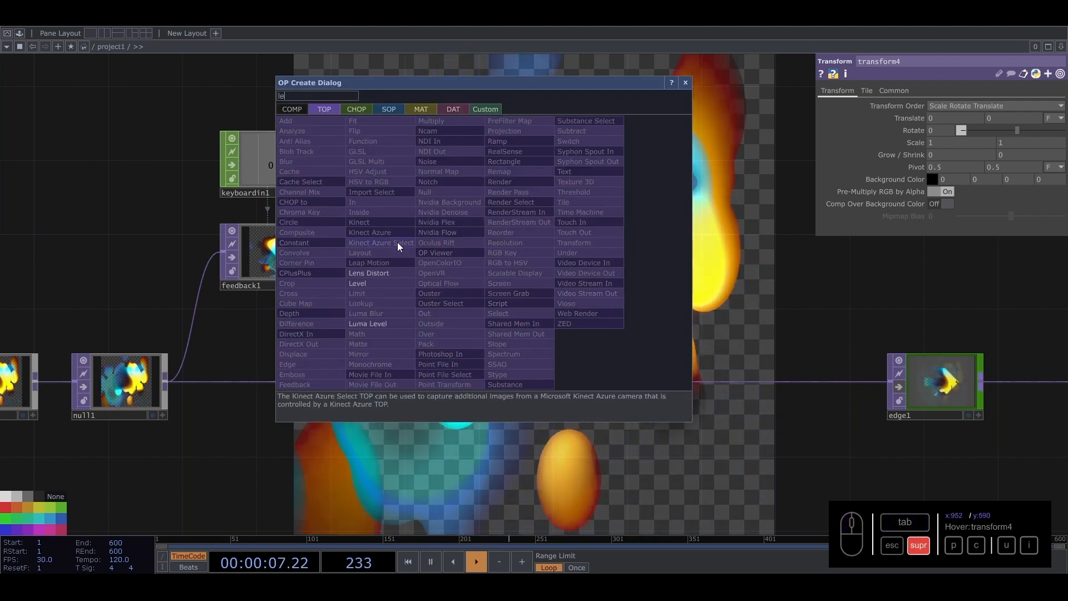
key(BackSpace)
text(v)
click(376, 285)
click(523, 257)
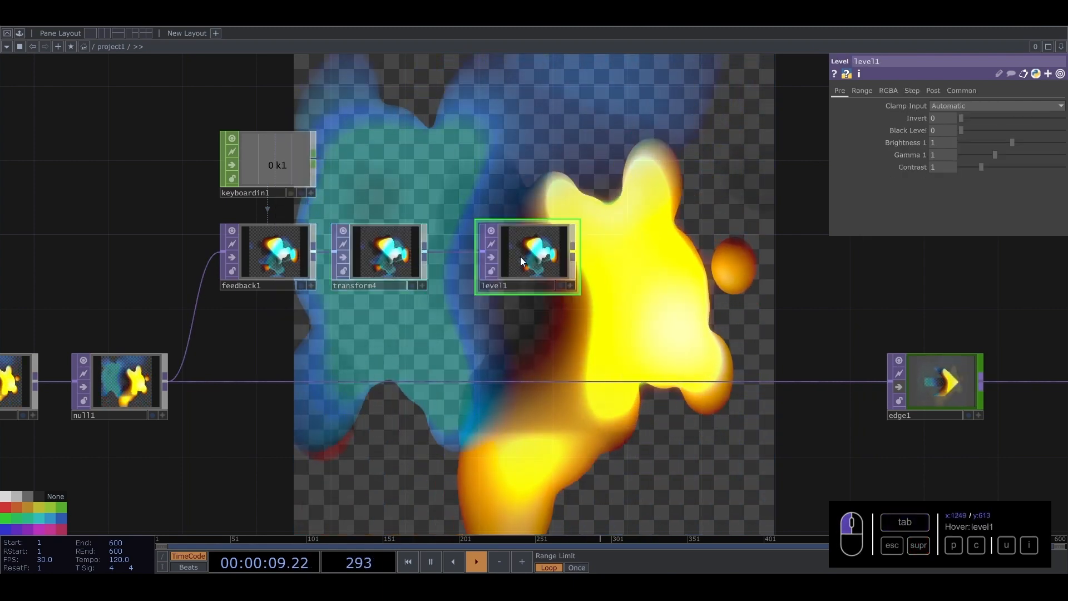
- Insert a Composite TOP into the wire between null1 and edge1, and connect level1 as its second input
right_click(657, 382)
click(676, 369)
text(c)
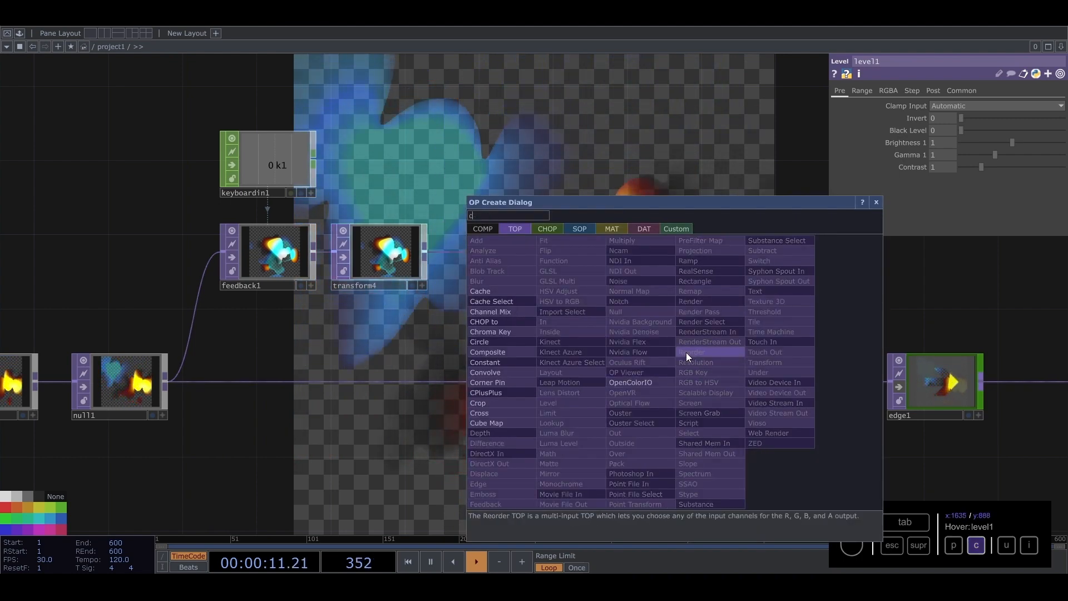
click(503, 351)
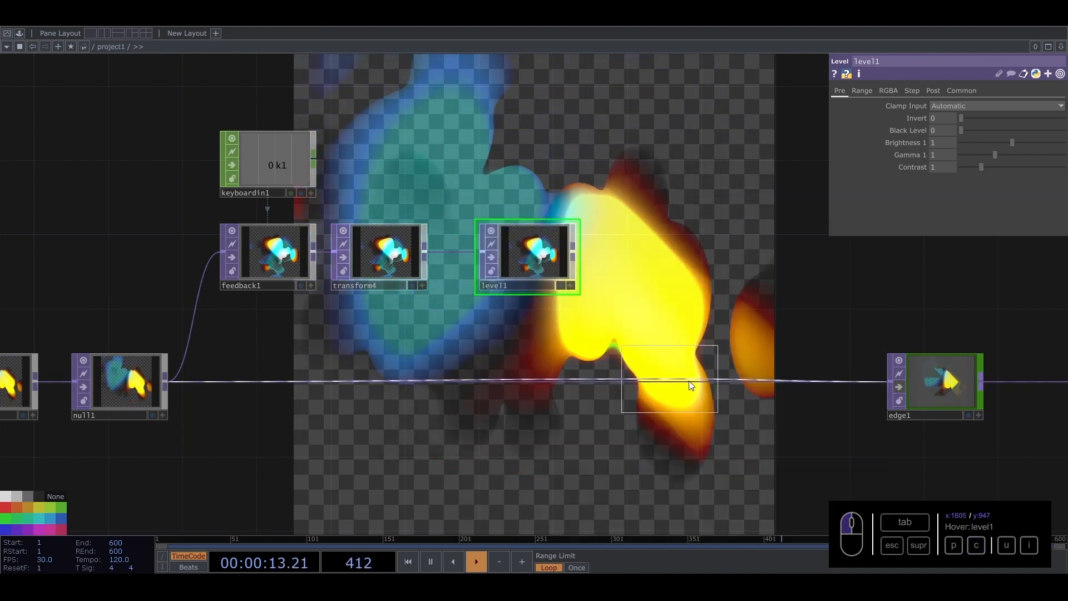
click(665, 356)
drag(576, 253, 665, 381)
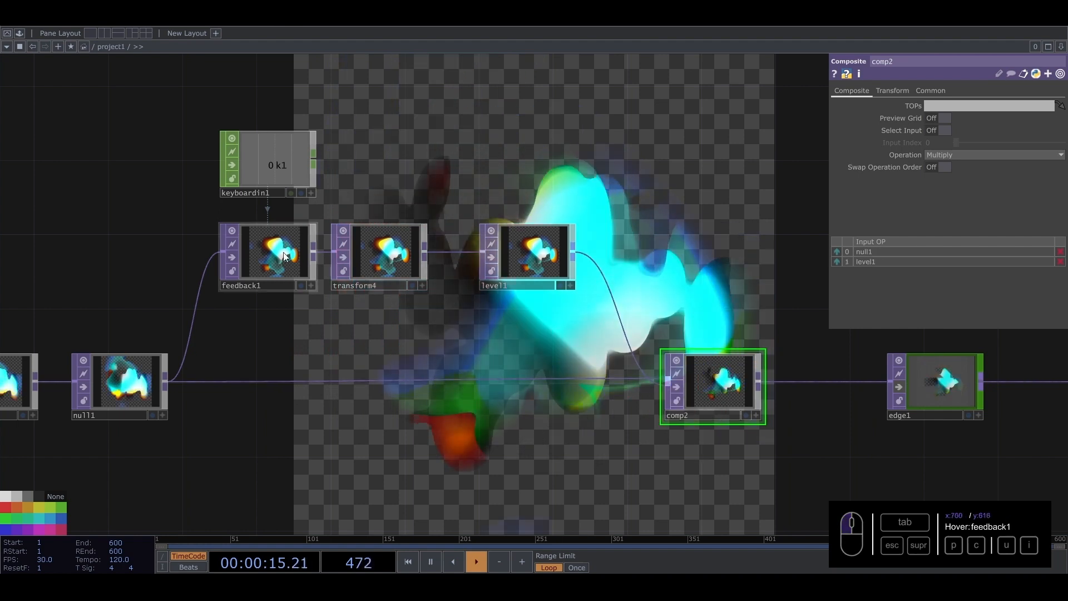
- Set feedback1's target TOP to comp2 and change comp2's operation to Maximum
click(278, 254)
drag(977, 110, 977, 109)
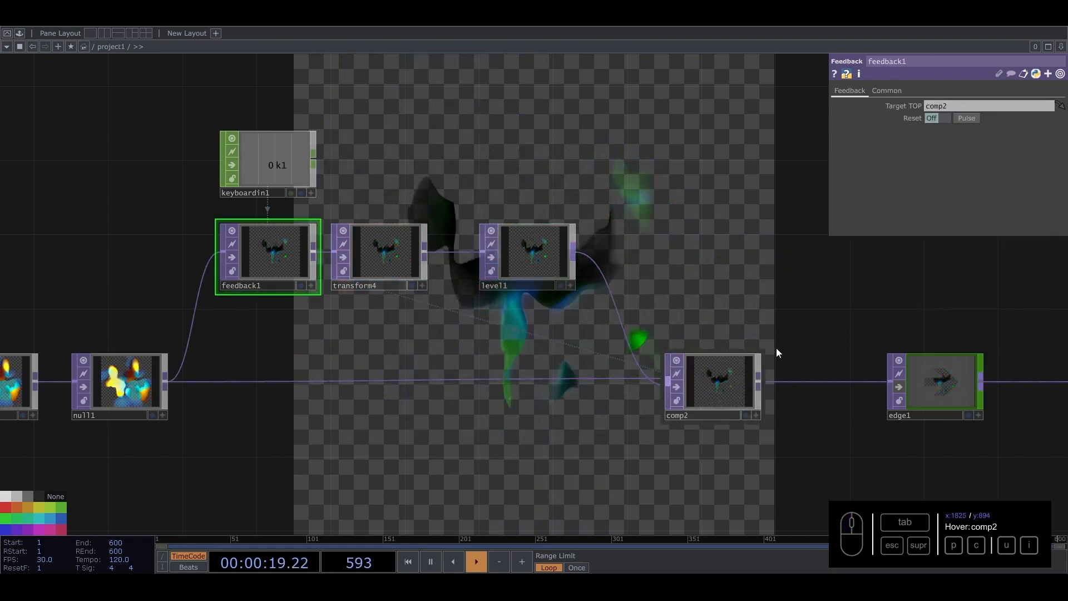
click(758, 345)
click(959, 155)
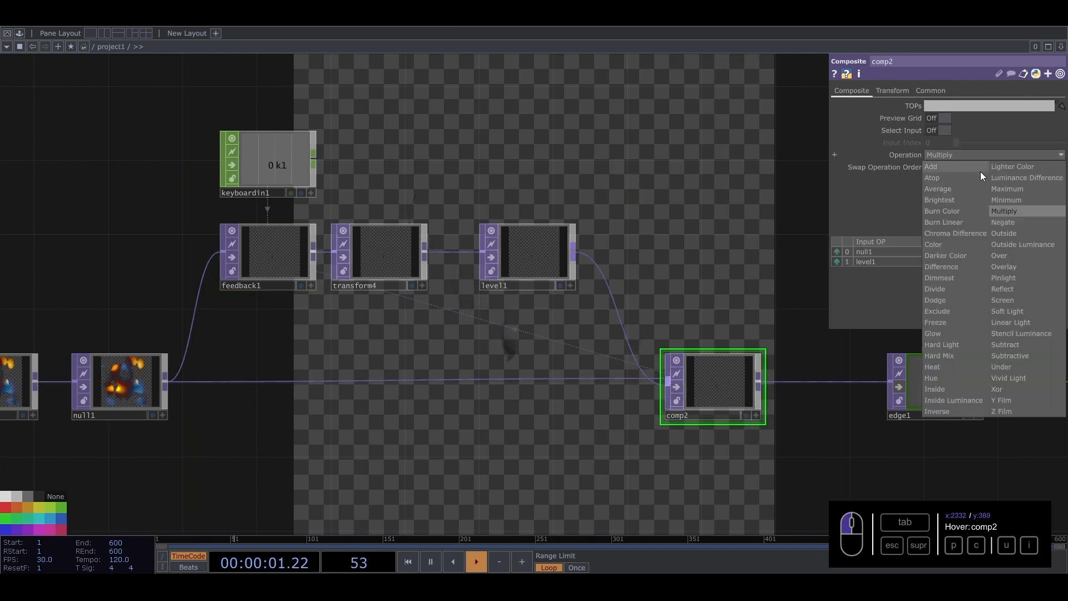
click(1010, 188)
- Set level1's post opacity to 0.918 and select transform4 to show its parameters
click(568, 240)
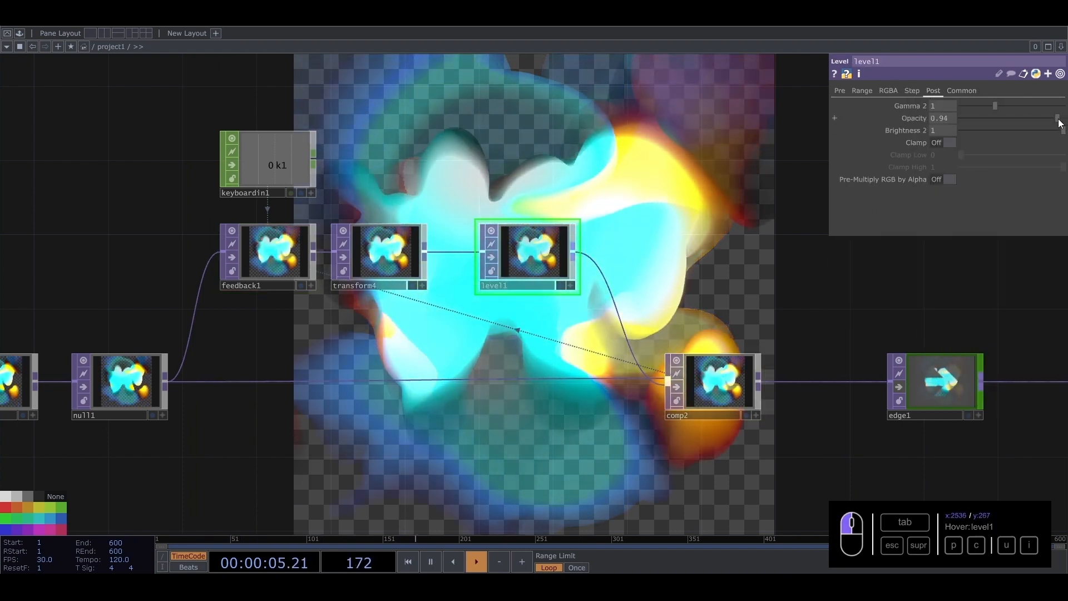
drag(1061, 119, 1055, 119)
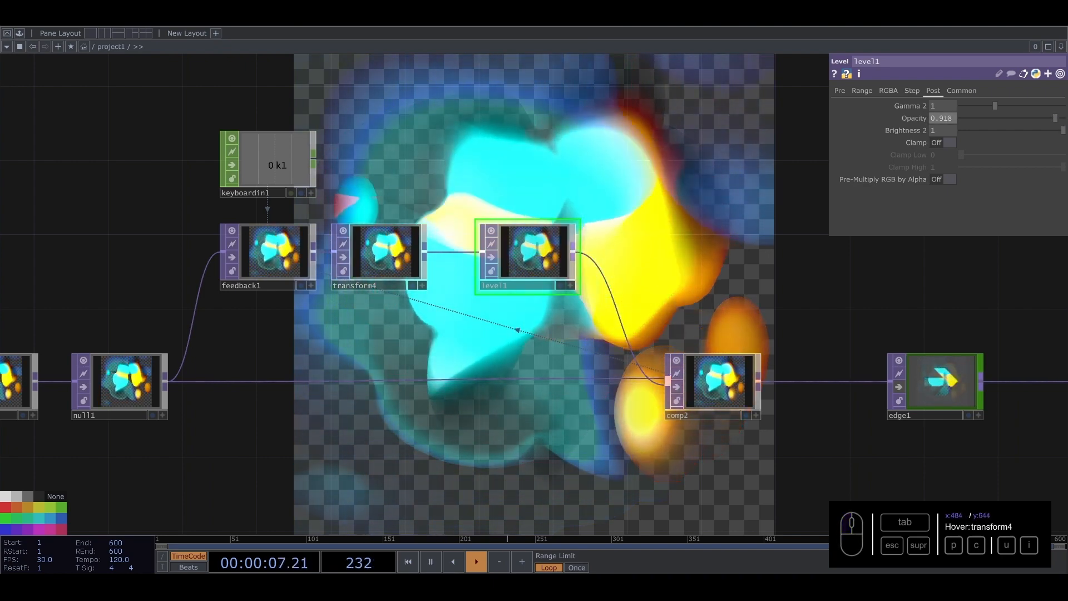
click(400, 260)
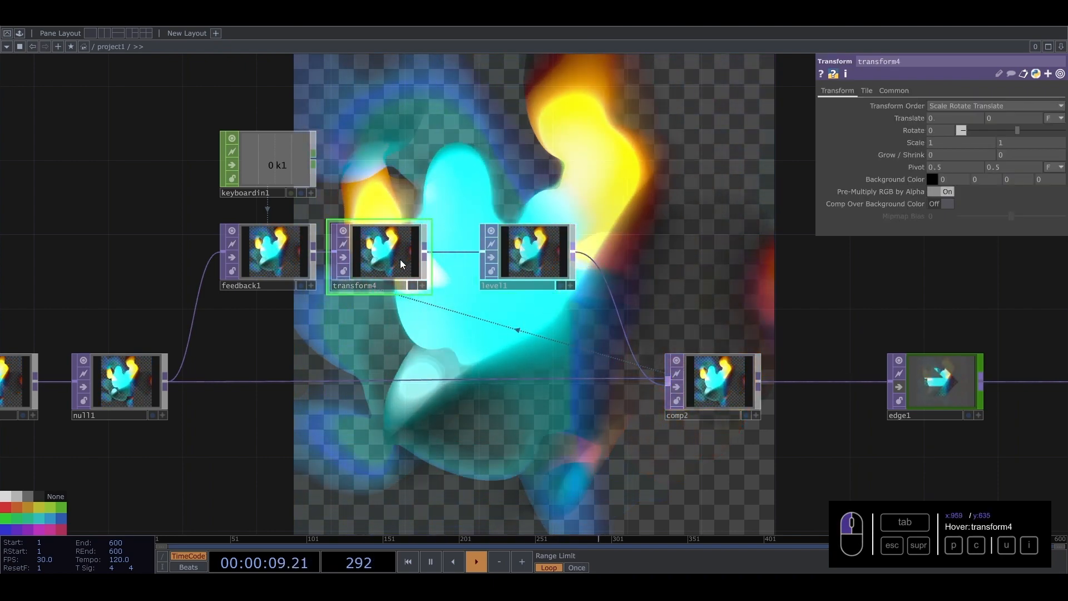
drag(721, 174, 544, 207)
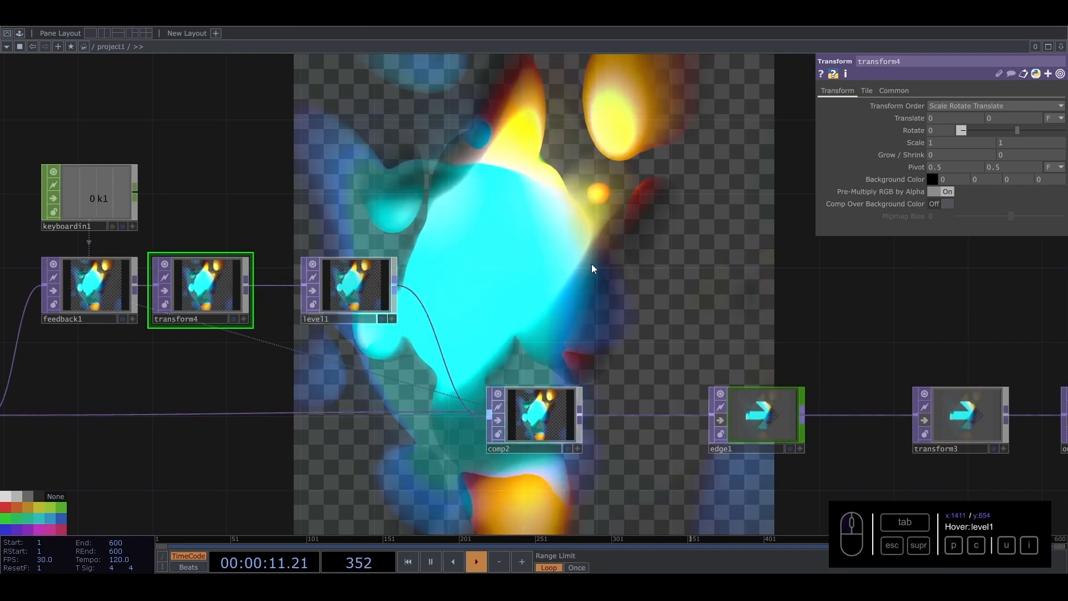
- Set transform4's scale to 0.98 on both axes
middle_drag(917, 143, 891, 131)
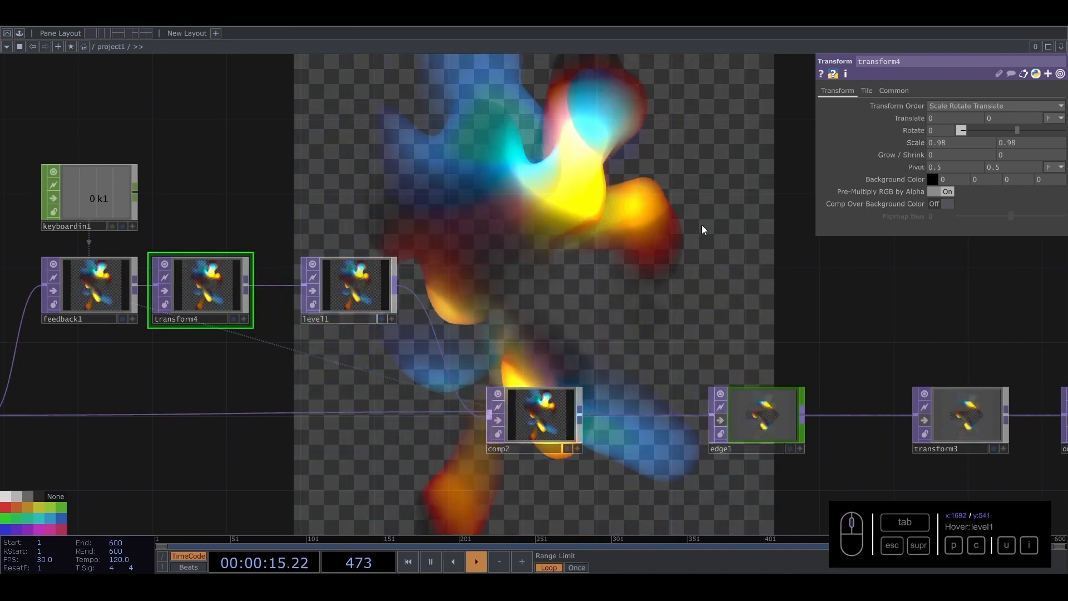
- Set transform3's background color to opaque black and turn on compositing over the background color
drag(607, 279, 496, 238)
drag(695, 286, 582, 286)
click(697, 378)
drag(544, 244, 798, 269)
- Set level1's post opacity to 0.9
click(380, 266)
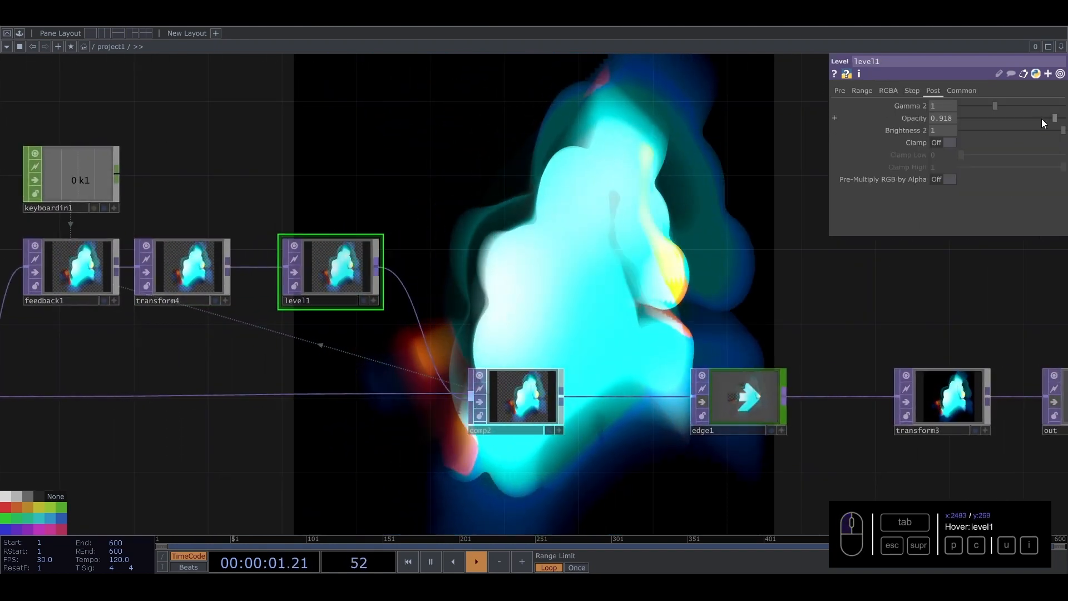
drag(1053, 118, 757, 146)
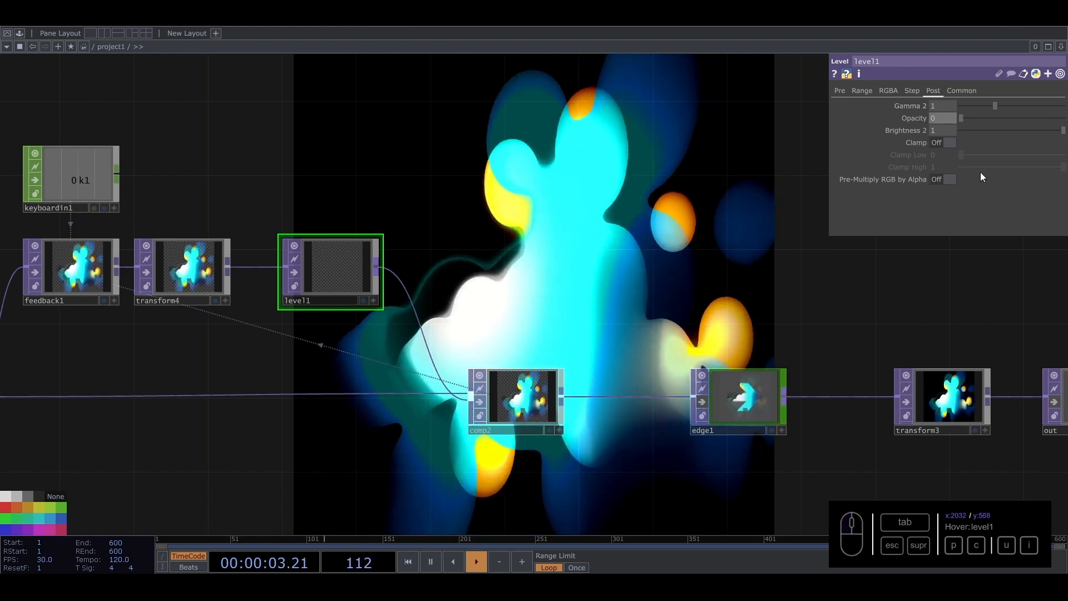
drag(960, 117, 1036, 118)
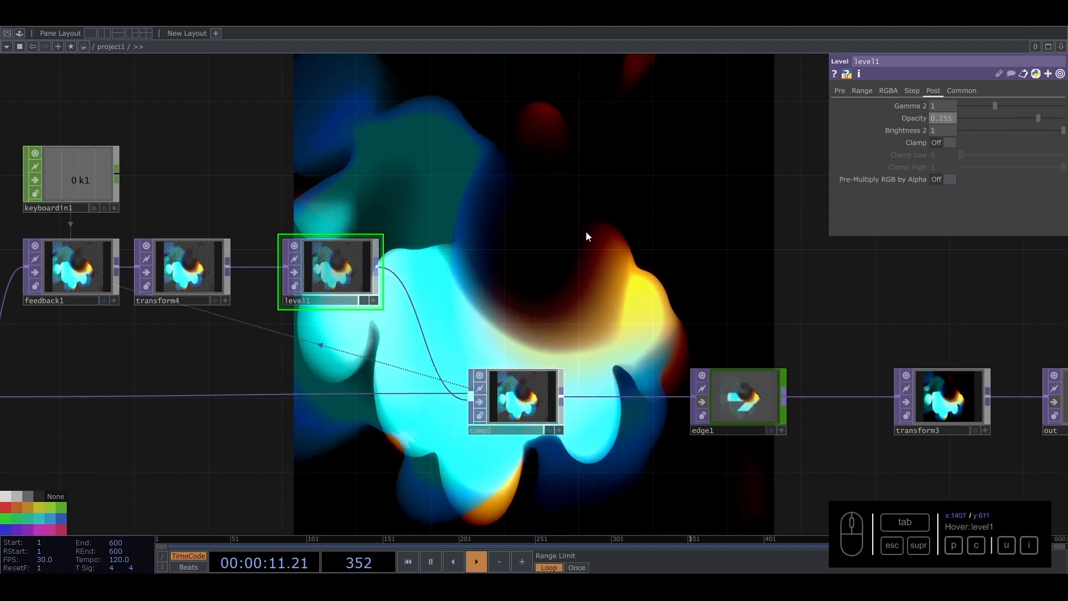
drag(1043, 117, 1054, 122)
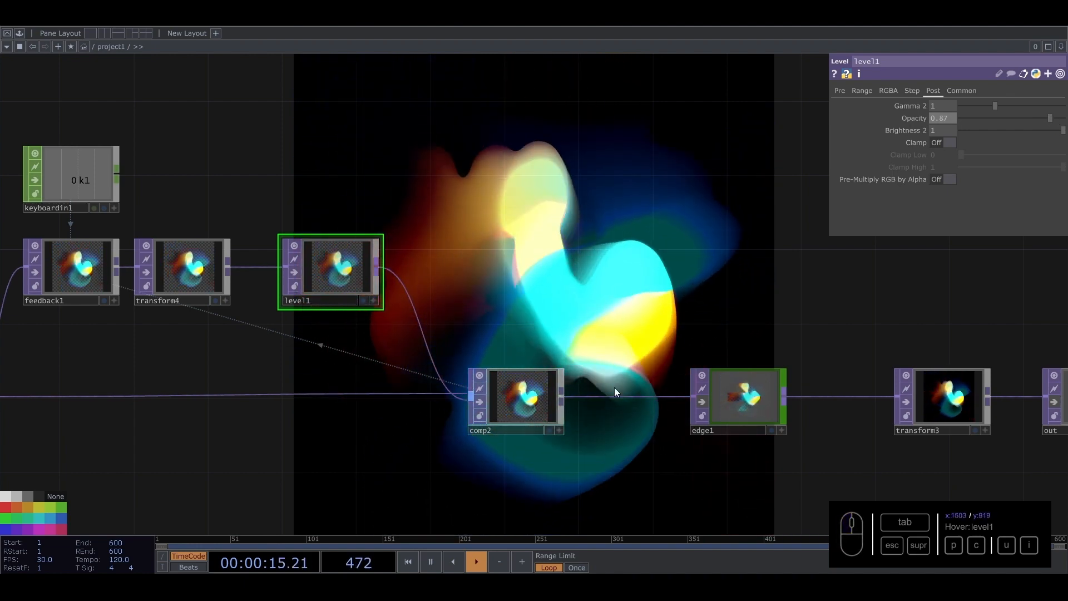
drag(1051, 118, 1056, 122)
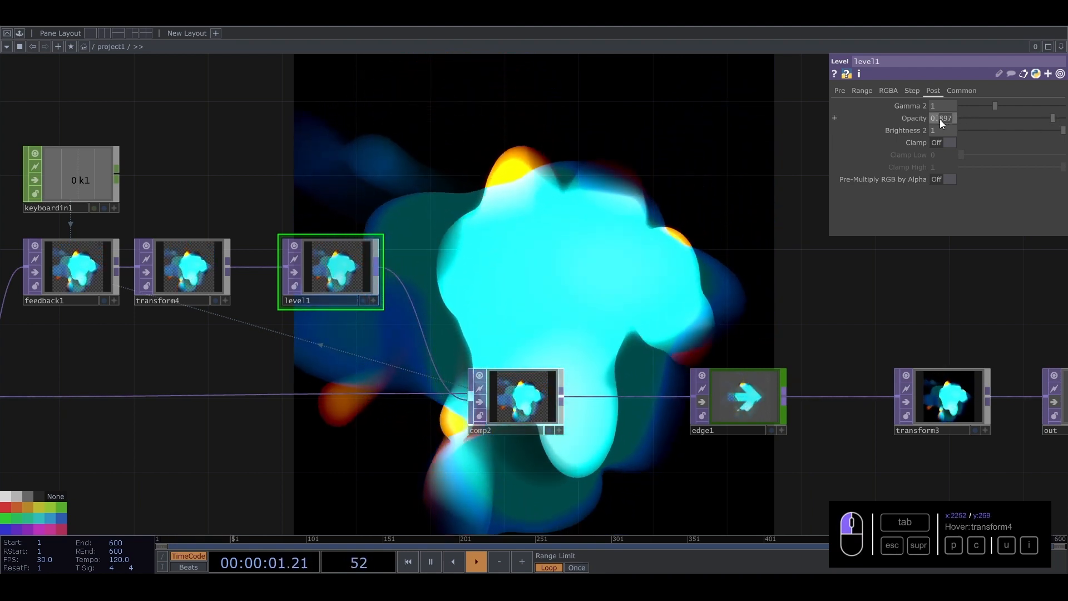
click(940, 120)
text(9)
click(549, 225)
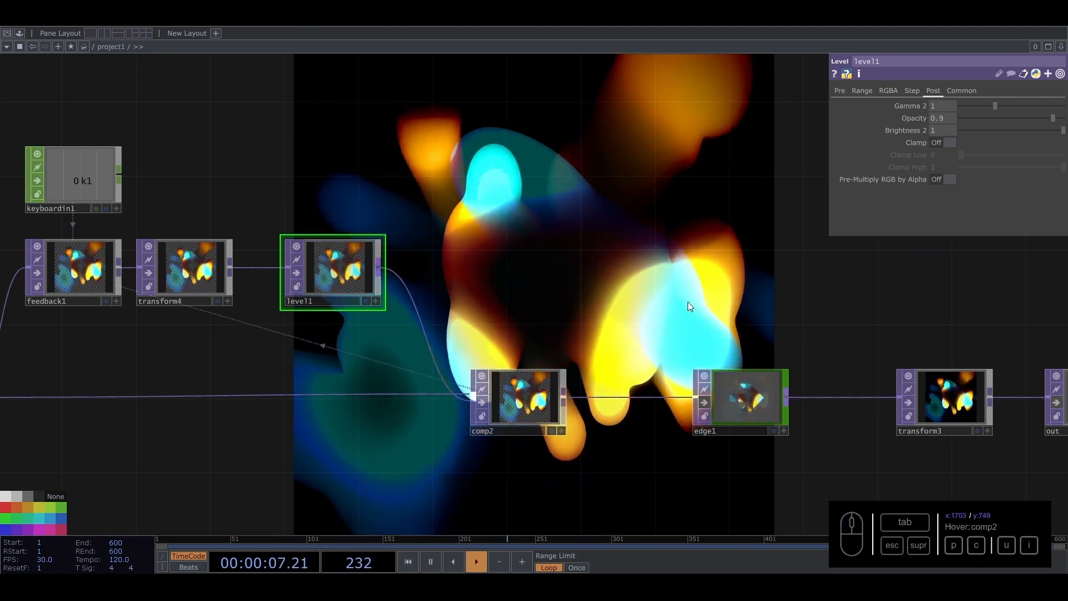
- Move edge1, transform3 and out farther along the chain to open a gap after comp2
drag(670, 318, 366, 276)
scroll(348, 295, down, 3)
drag(406, 348, 460, 348)
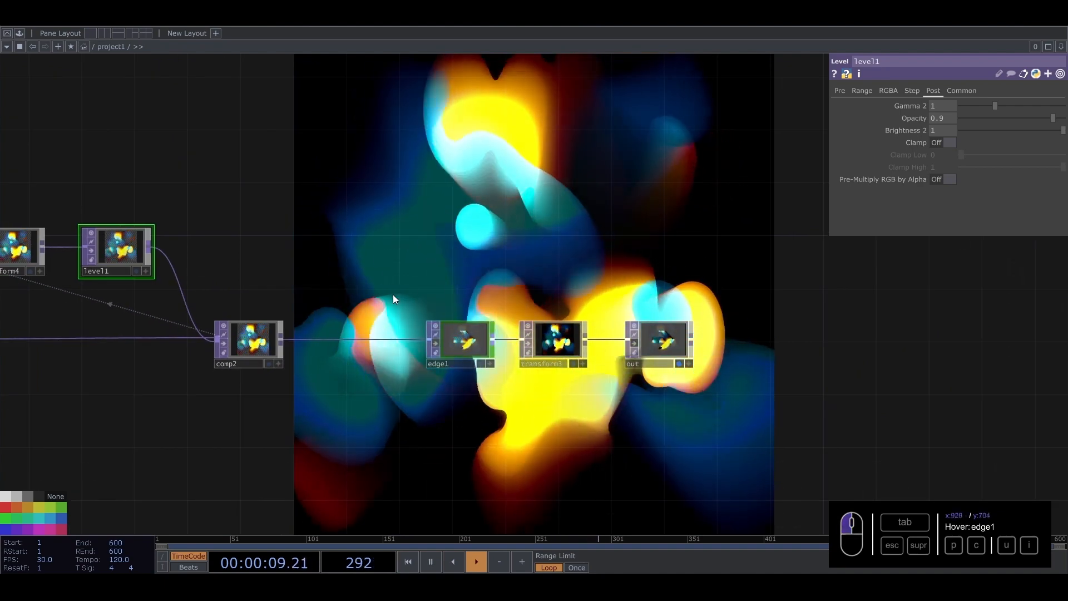
right_drag(393, 295, 514, 342)
drag(454, 347, 612, 353)
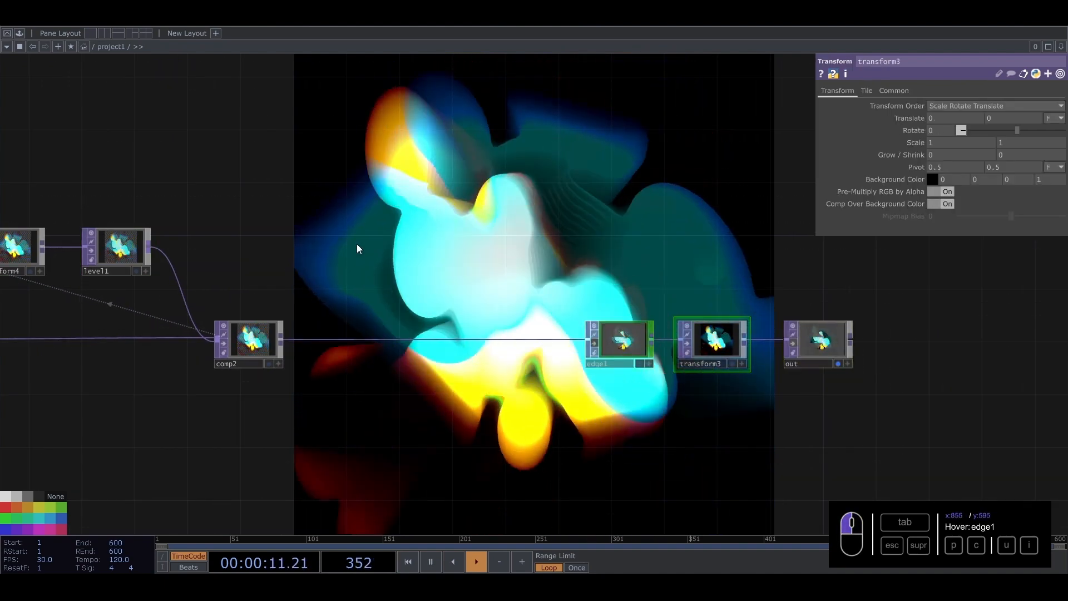
drag(70, 65, 154, 98)
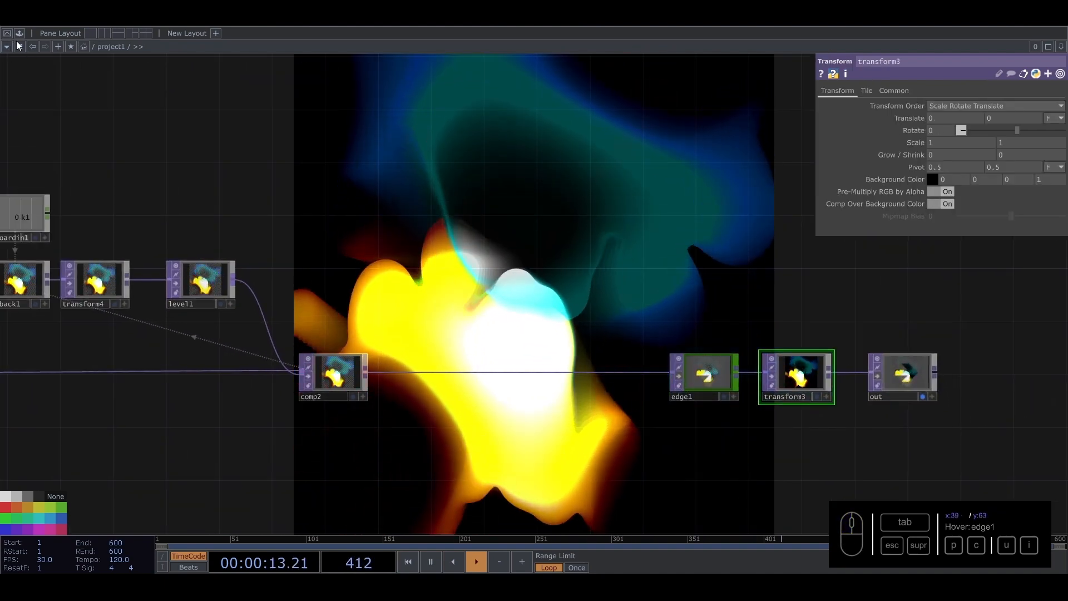
- Add the 02_Glow, 01_Painting, 03_Grain and 04_Focus components to the network from the custom Effects folder in the Palette
click(20, 33)
scroll(45, 212, down, 2)
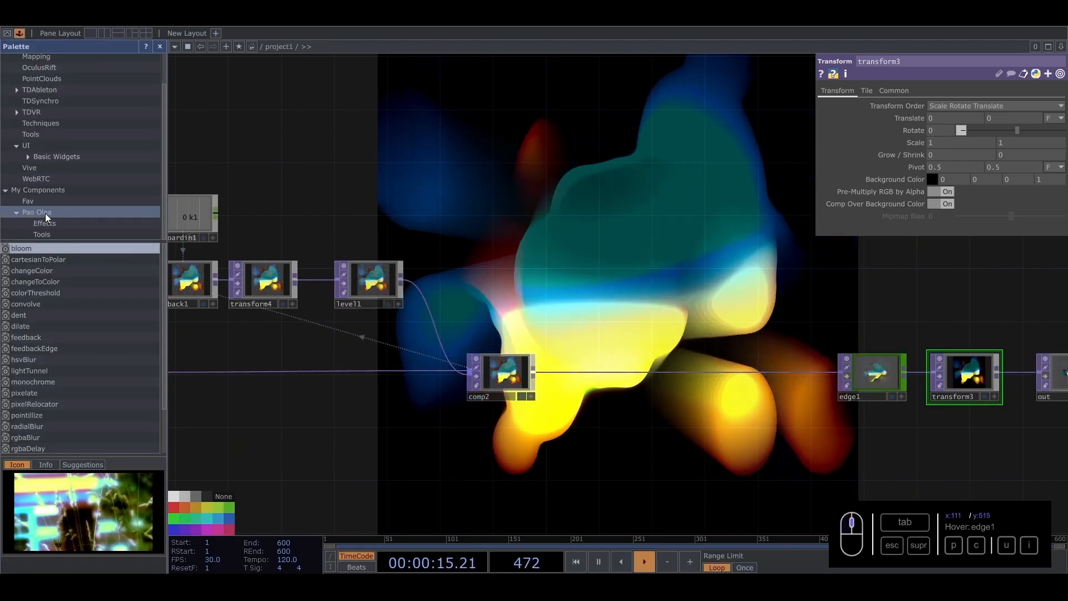
click(47, 223)
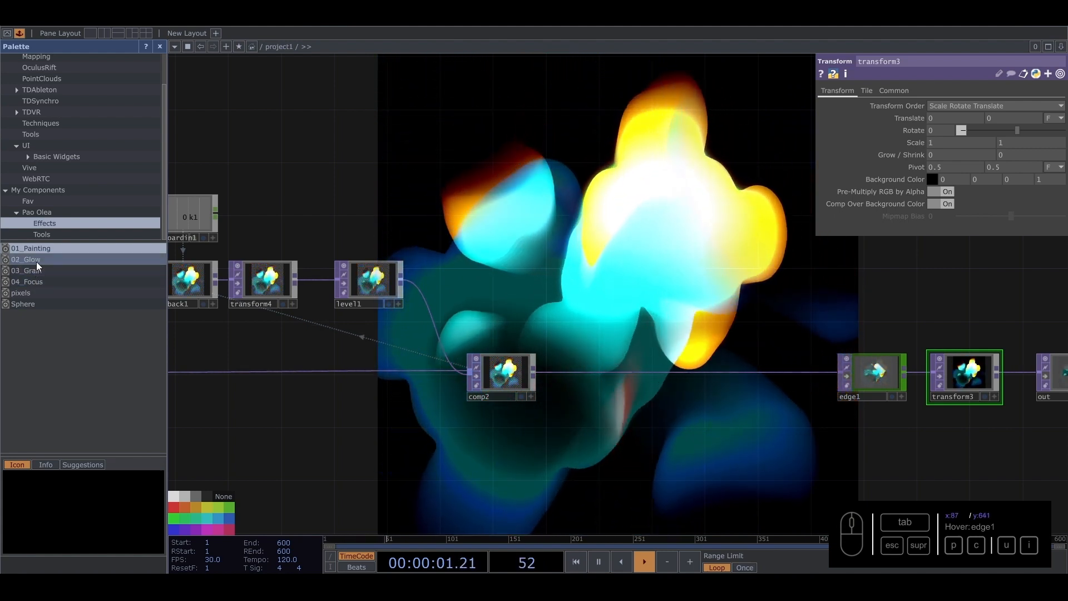
drag(521, 274, 525, 275)
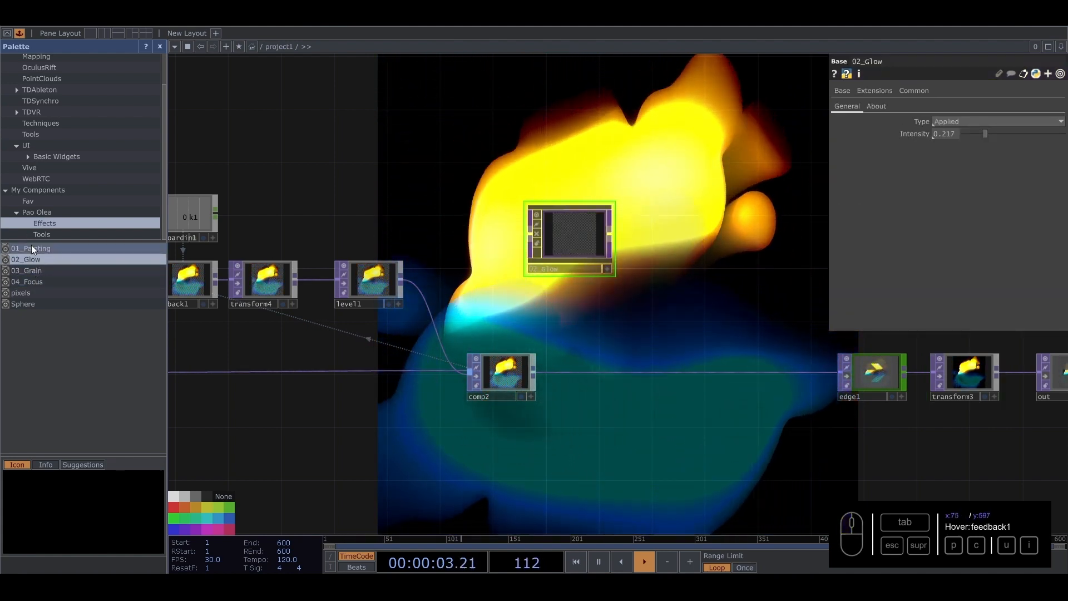
drag(707, 224, 706, 224)
drag(40, 269, 679, 289)
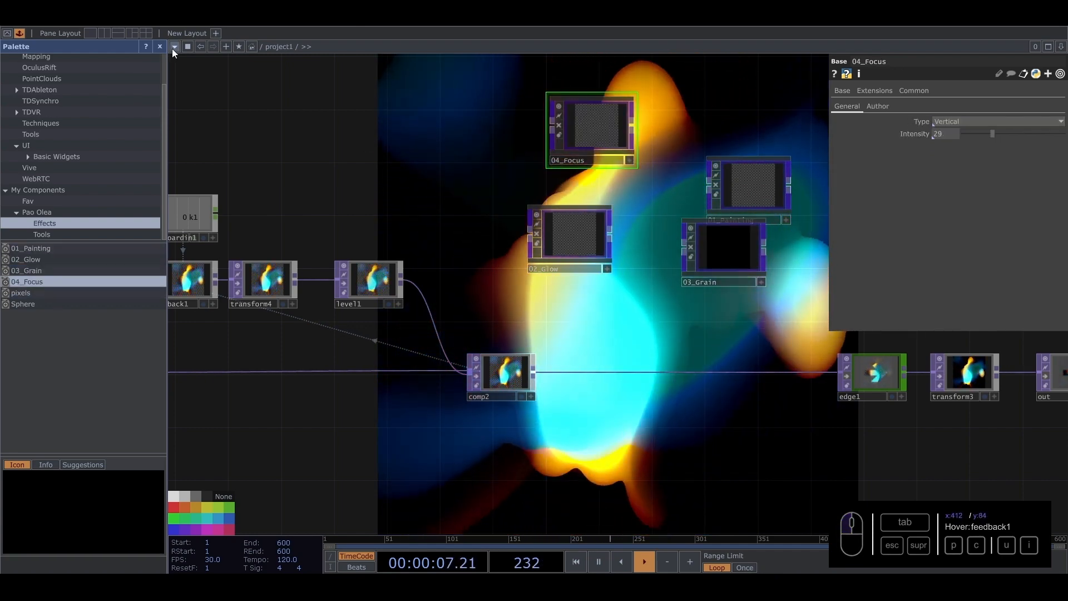
click(160, 47)
- Place 02_Glow in line after comp2 and wire it between comp2 and edge1
drag(174, 149, 2, 152)
drag(252, 135, 276, 145)
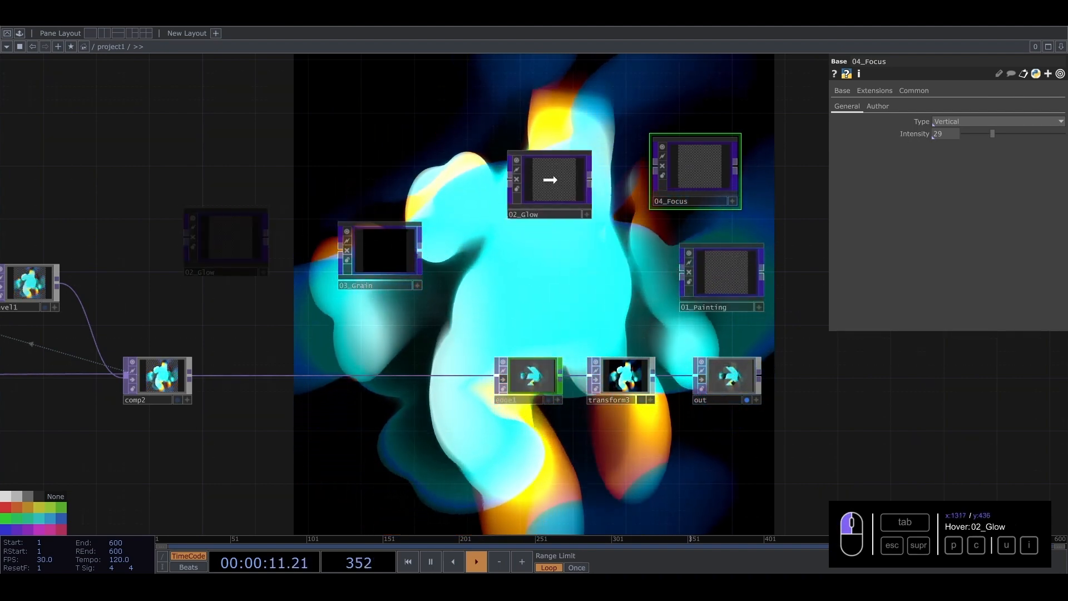
drag(550, 180, 271, 311)
drag(189, 376, 227, 317)
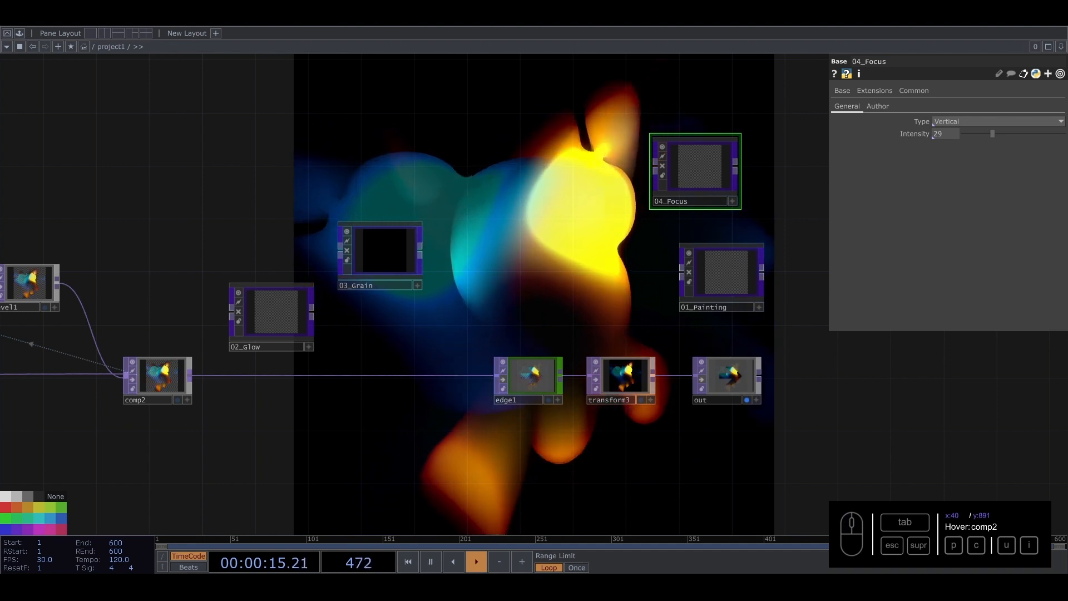
drag(192, 375, 228, 315)
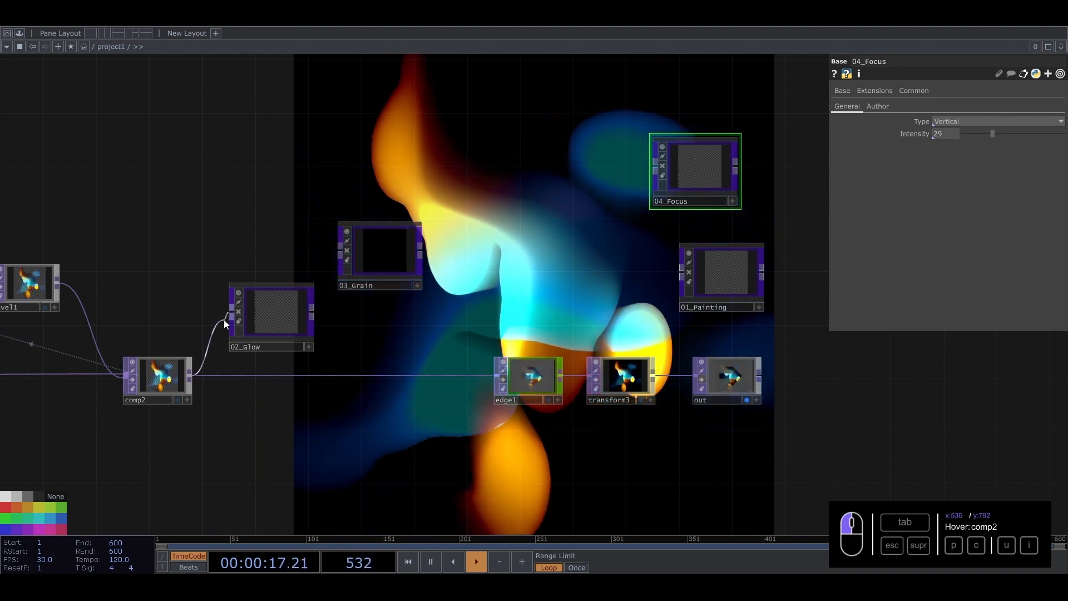
drag(312, 311, 350, 378)
click(314, 312)
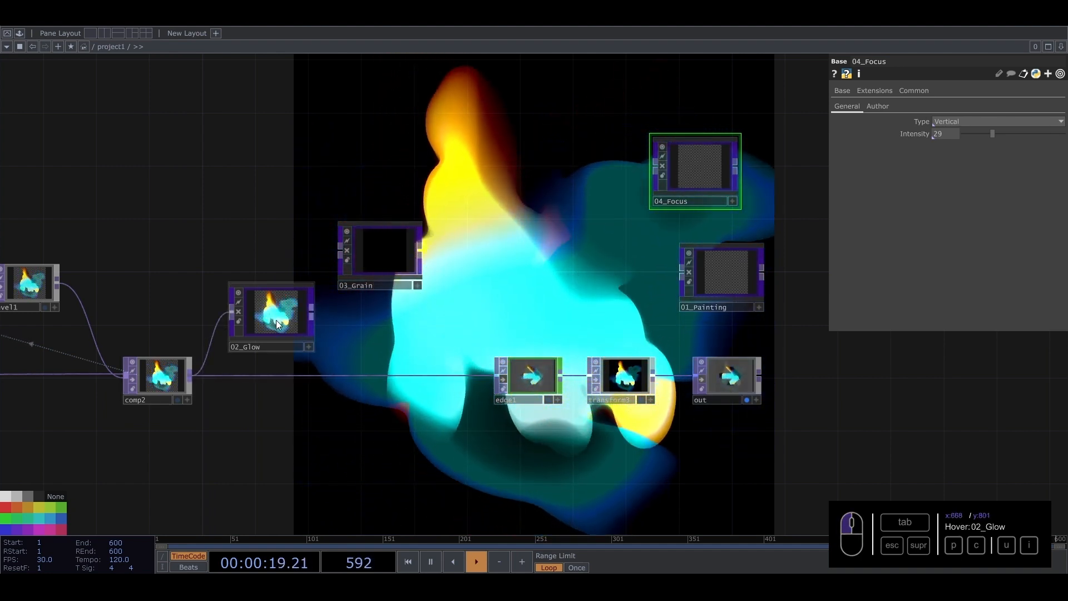
click(347, 375)
drag(265, 319, 264, 370)
- Examine the network inside 02_Glow, following its channel mix, parallel blurs, composite, level and switch, and return to project1
scroll(263, 370, up, 5)
scroll(267, 366, up, 5)
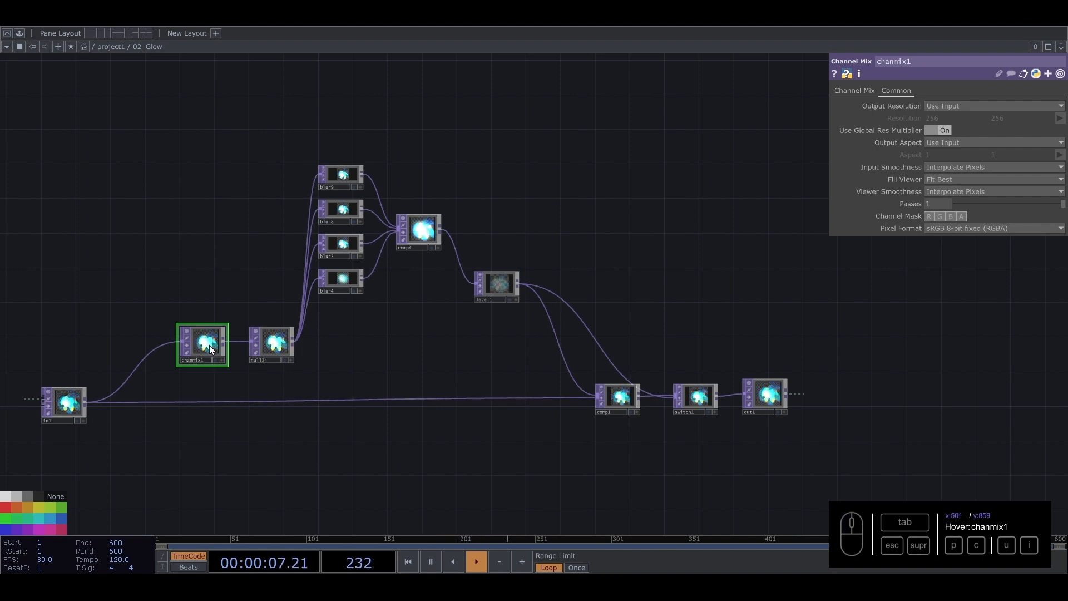
scroll(210, 348, up, 3)
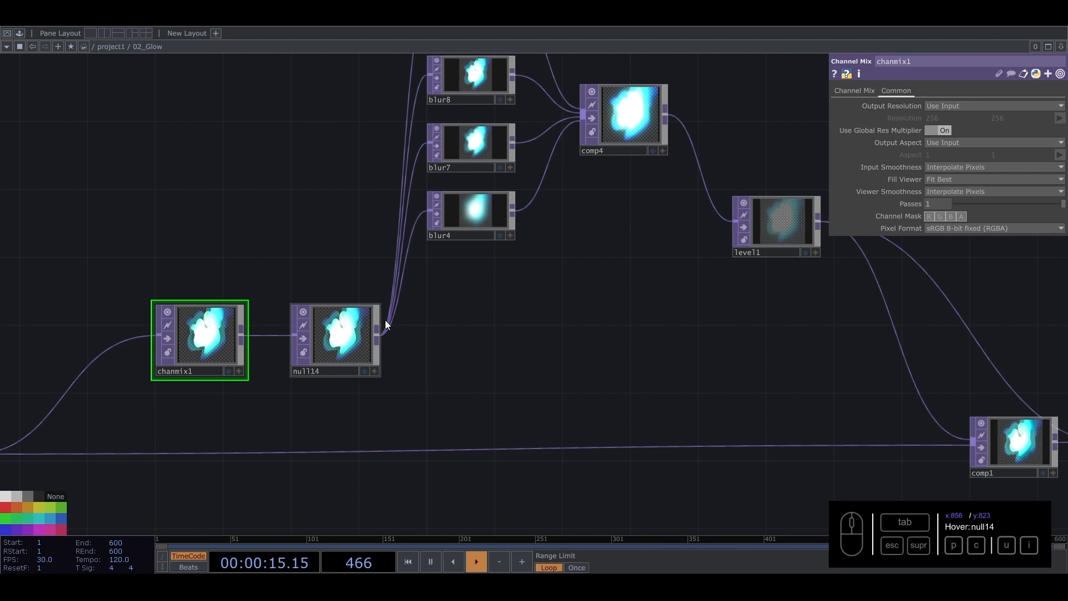
scroll(385, 320, up, 3)
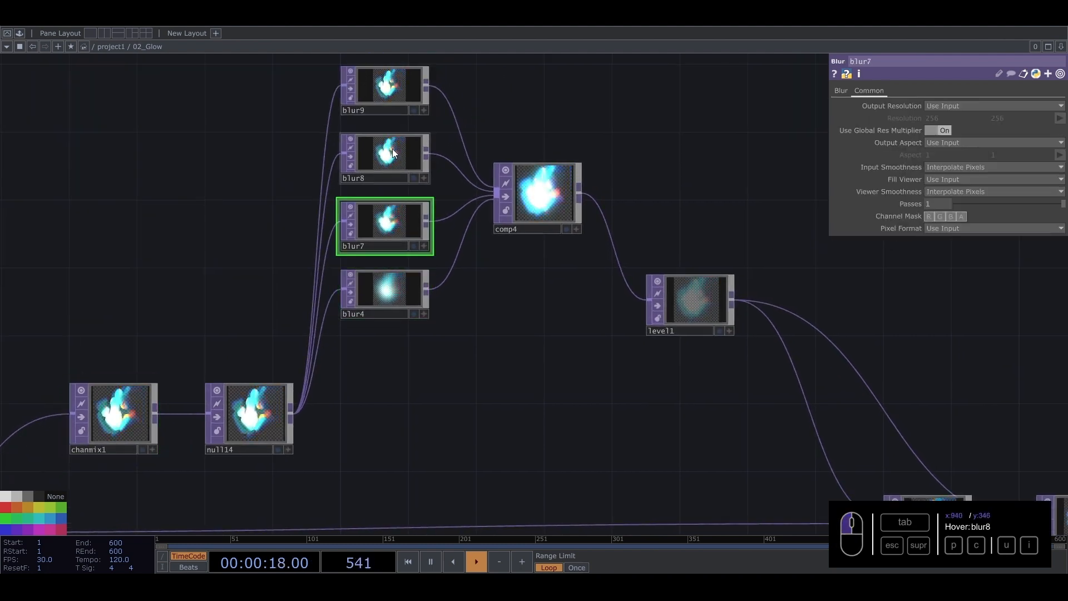
click(521, 201)
drag(723, 198, 607, 173)
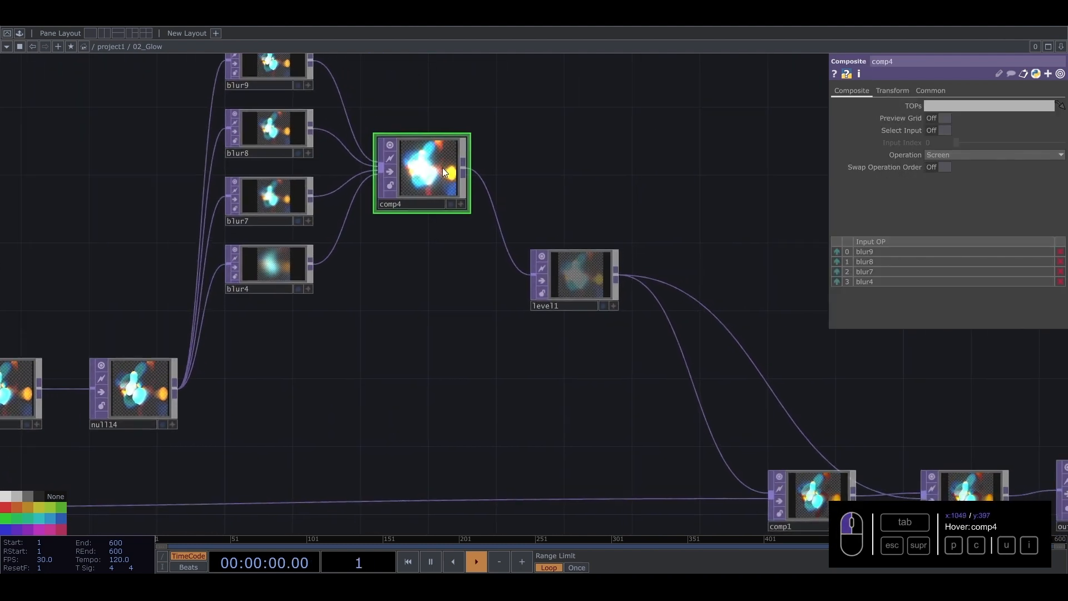
drag(595, 241, 483, 187)
click(476, 216)
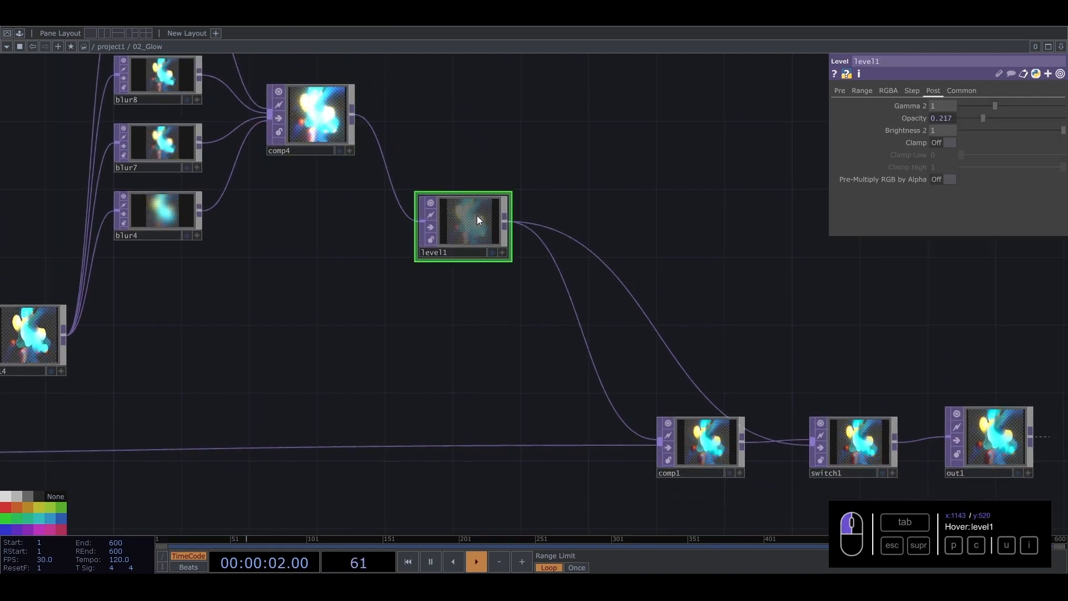
drag(651, 250, 479, 215)
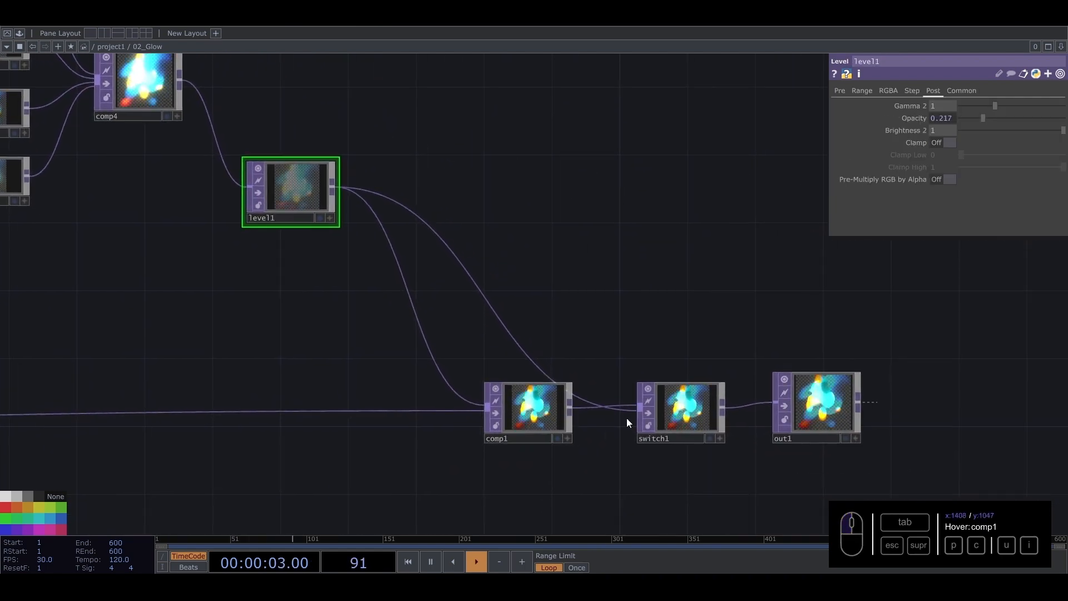
click(689, 416)
scroll(501, 389, down, 10)
scroll(496, 389, down, 5)
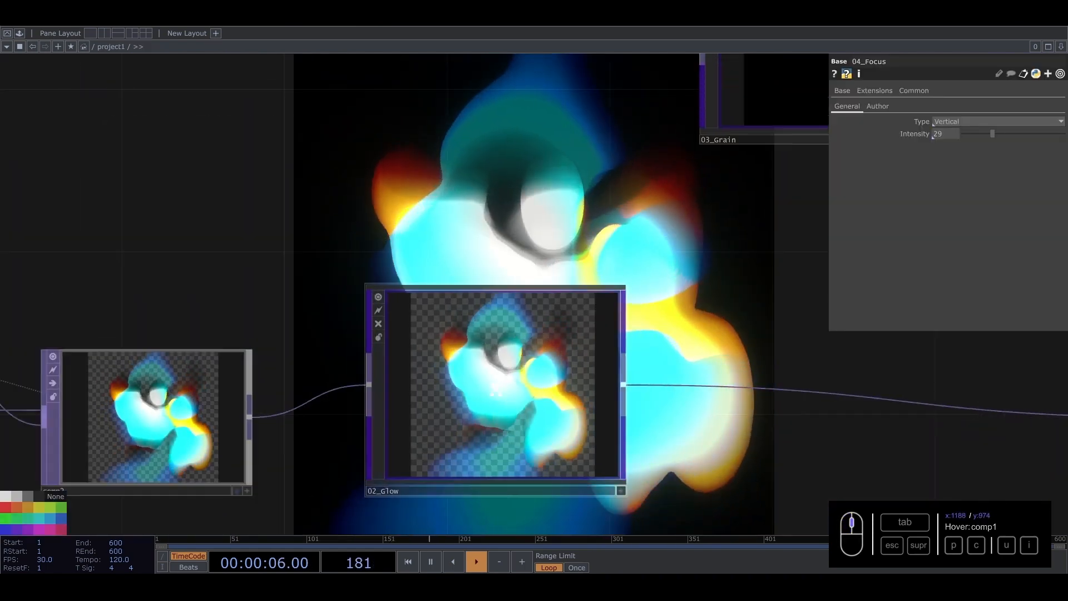
- Set 04_Focus's intensity to 7.2 and select 02_Glow to show its parameters
drag(993, 133, 970, 146)
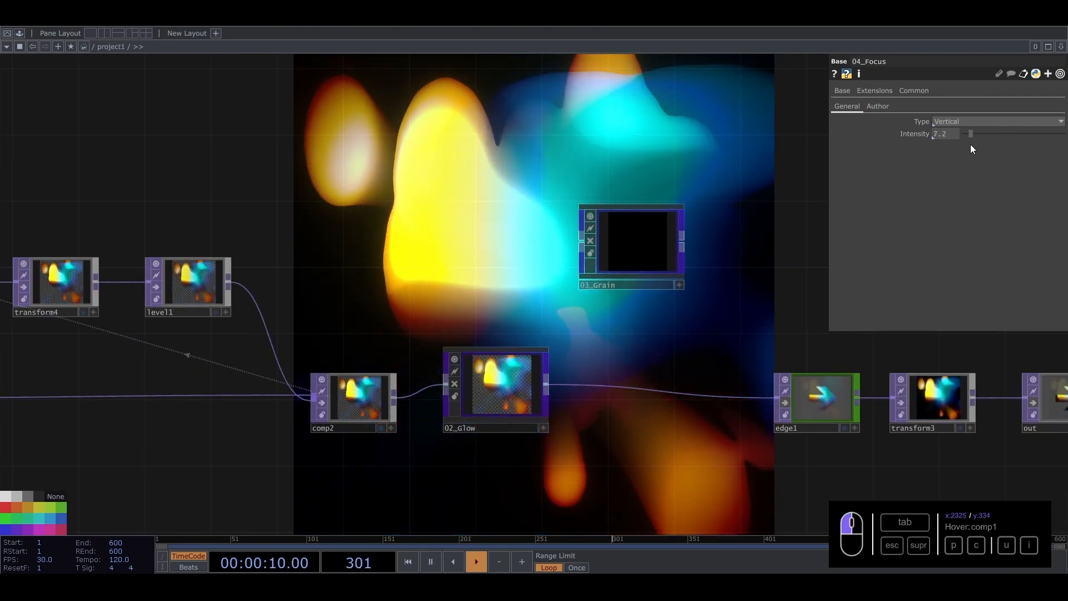
drag(548, 340, 387, 298)
middle_drag(386, 298, 417, 318)
scroll(417, 318, down, 3)
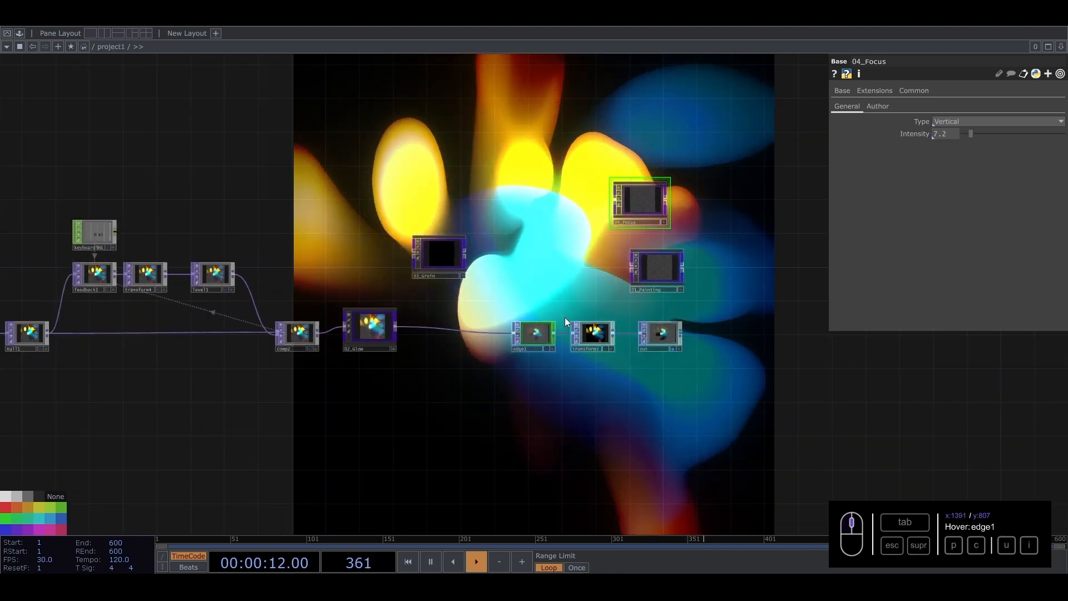
scroll(620, 335, up, 5)
drag(509, 244, 681, 265)
click(300, 344)
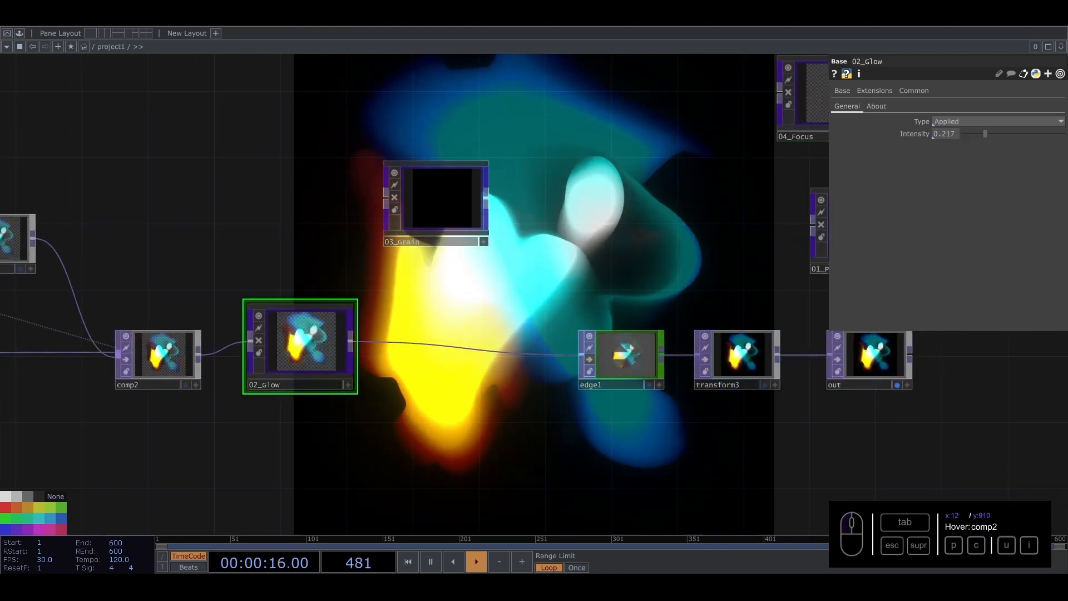
- Turn off edge1's bypass and move edge1 next to 02_Glow
click(591, 357)
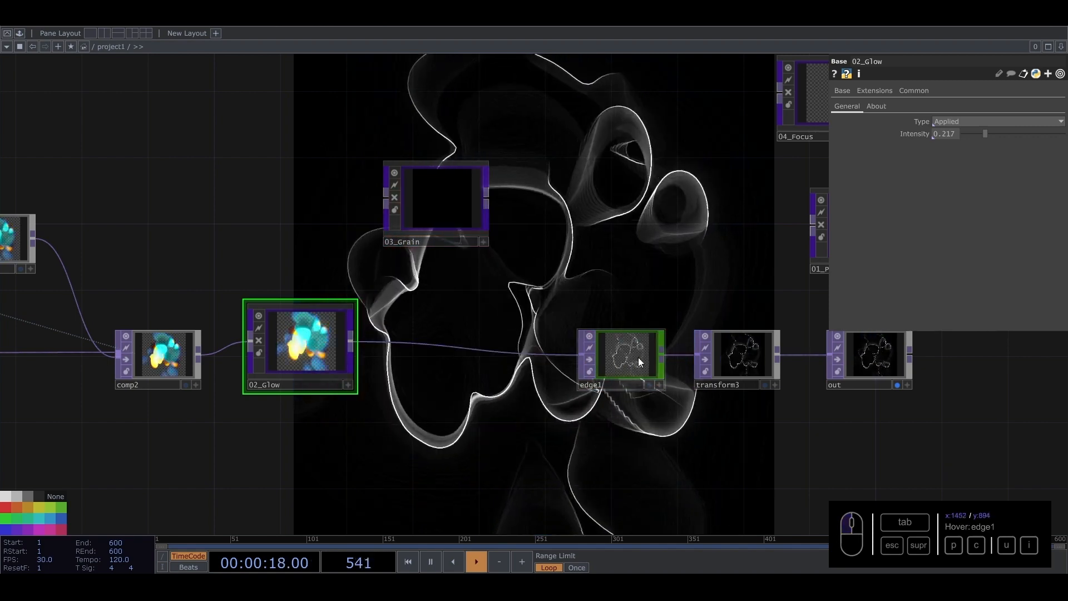
drag(639, 357, 440, 358)
drag(318, 353, 317, 369)
- Move transform3 and out together farther along the chain to leave room after edge1
drag(958, 434, 698, 416)
right_drag(742, 407, 458, 349)
drag(476, 349, 641, 366)
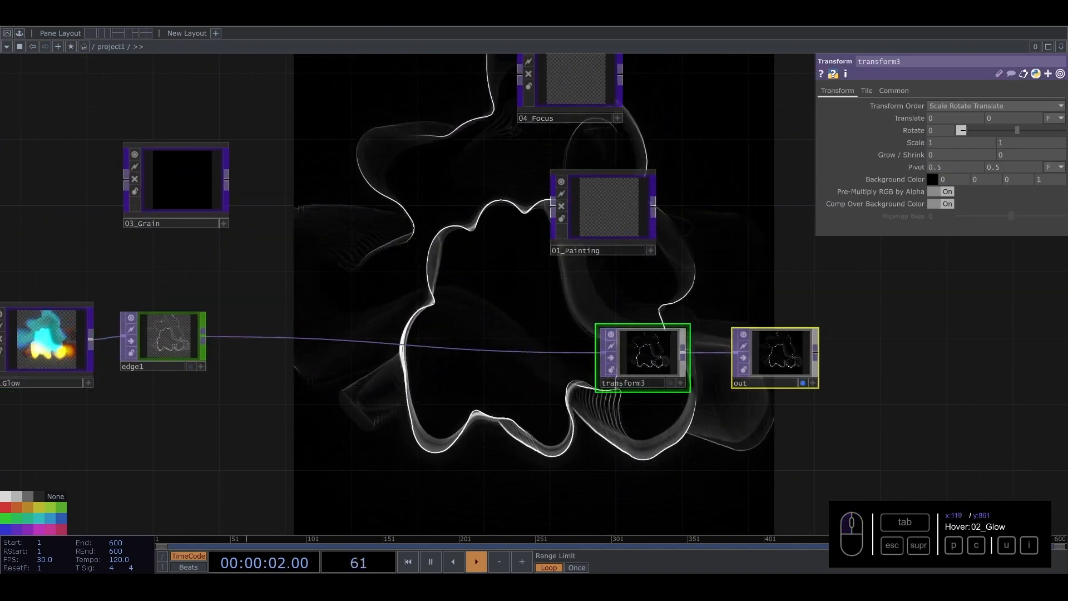
- Set edge1's strength to 10
click(152, 345)
drag(813, 176, 582, 234)
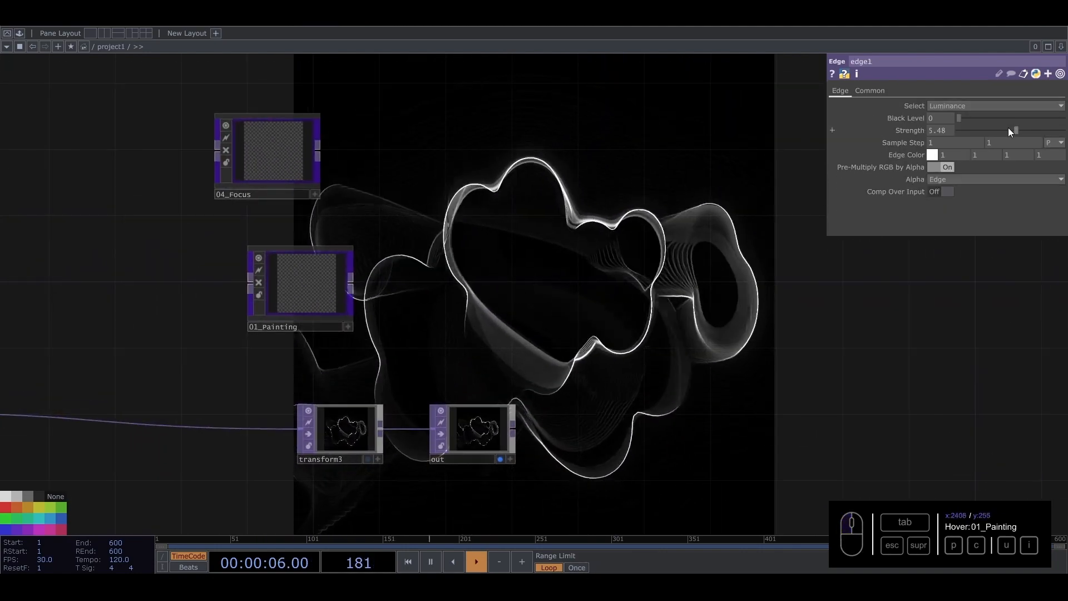
drag(1003, 129, 1065, 130)
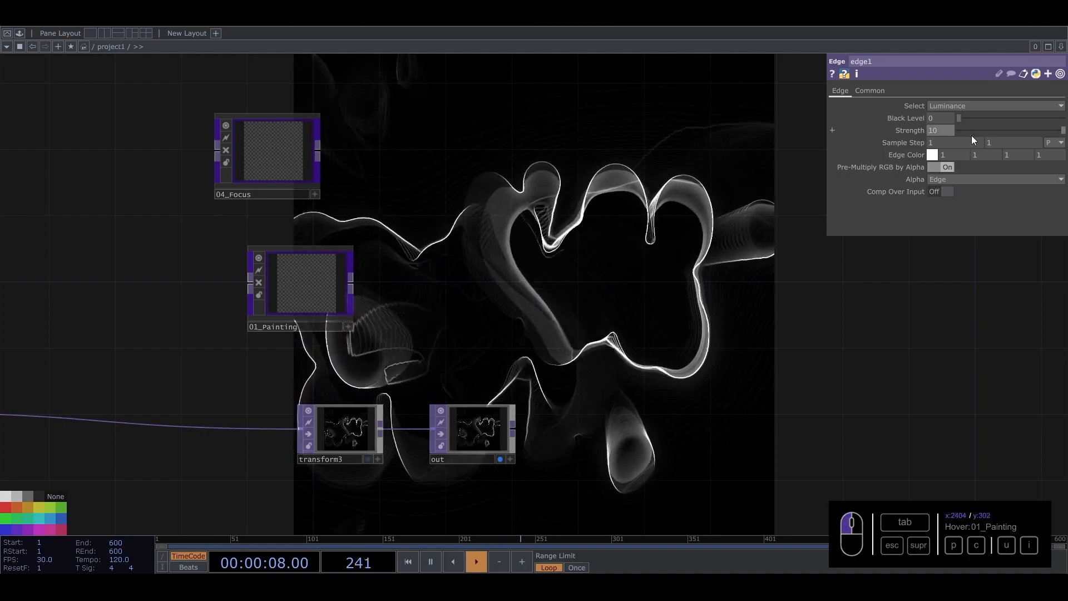
drag(319, 300, 700, 225)
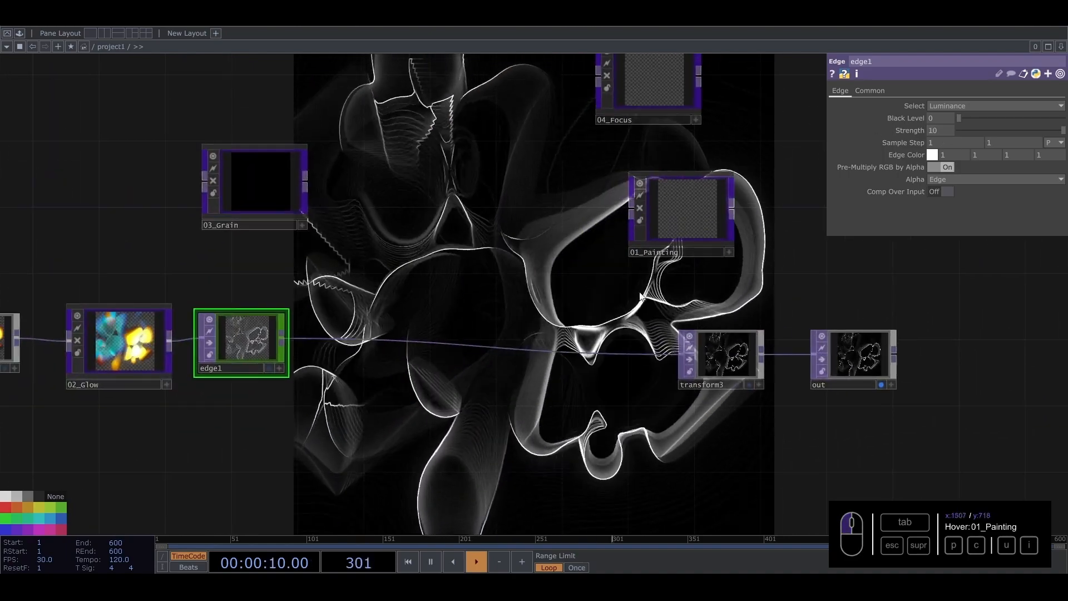
- Insert a second Edge operator into the connection between edge1 and transform3
right_click(341, 341)
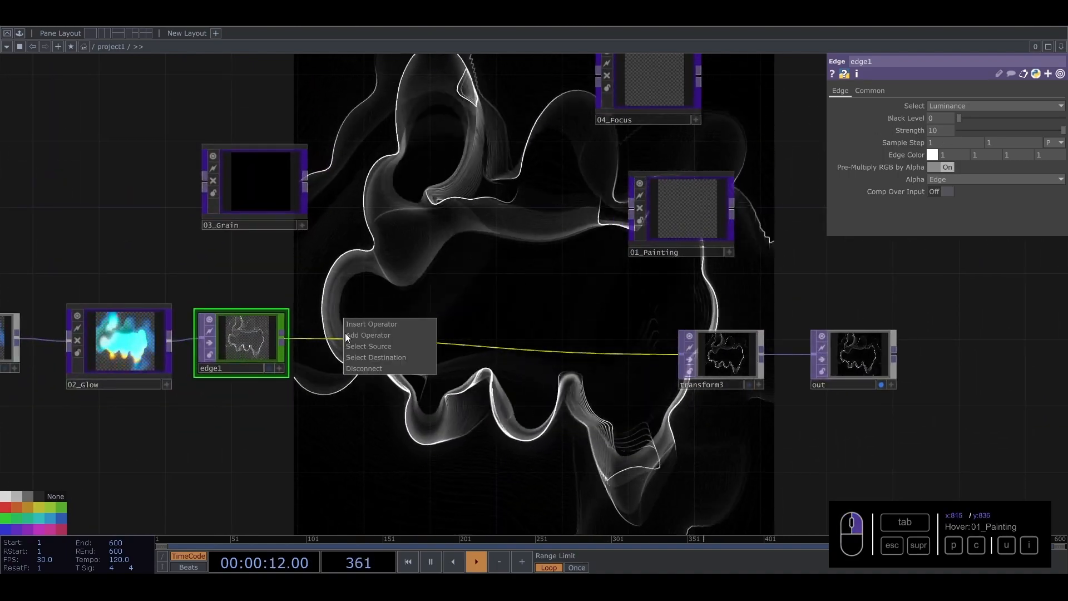
click(355, 322)
text(ed)
click(159, 435)
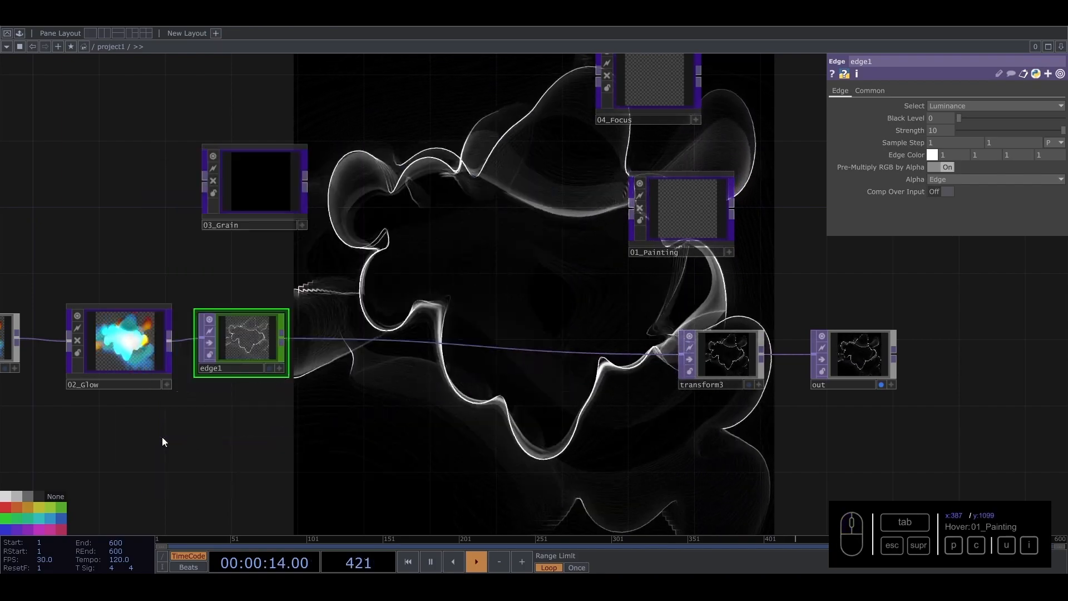
click(367, 340)
drag(391, 270, 86, 265)
drag(562, 269, 330, 386)
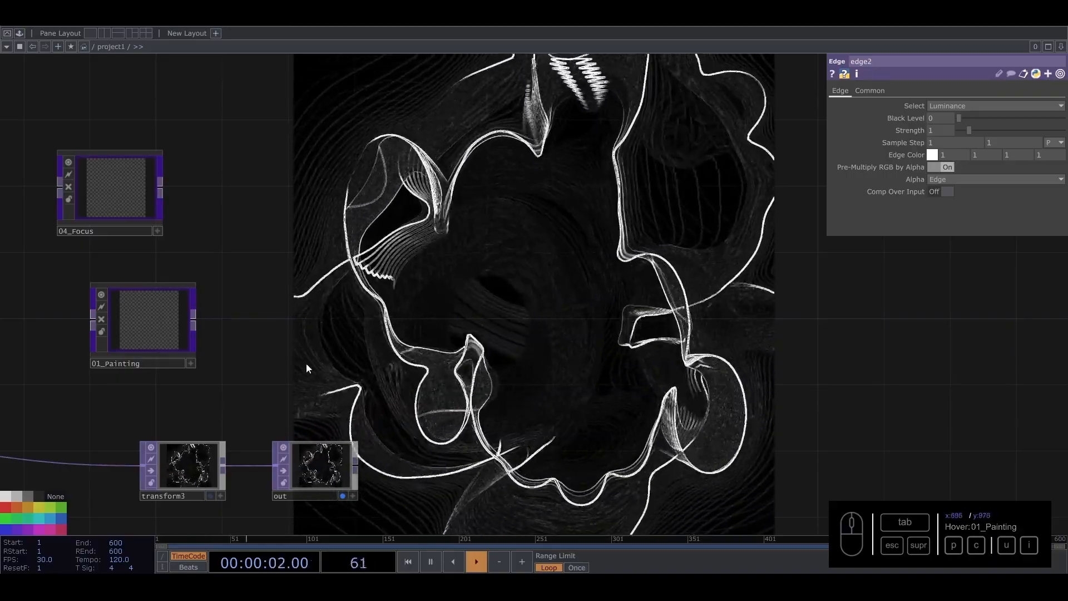
- Set edge2's strength to 2
drag(306, 369, 515, 331)
drag(676, 311, 607, 323)
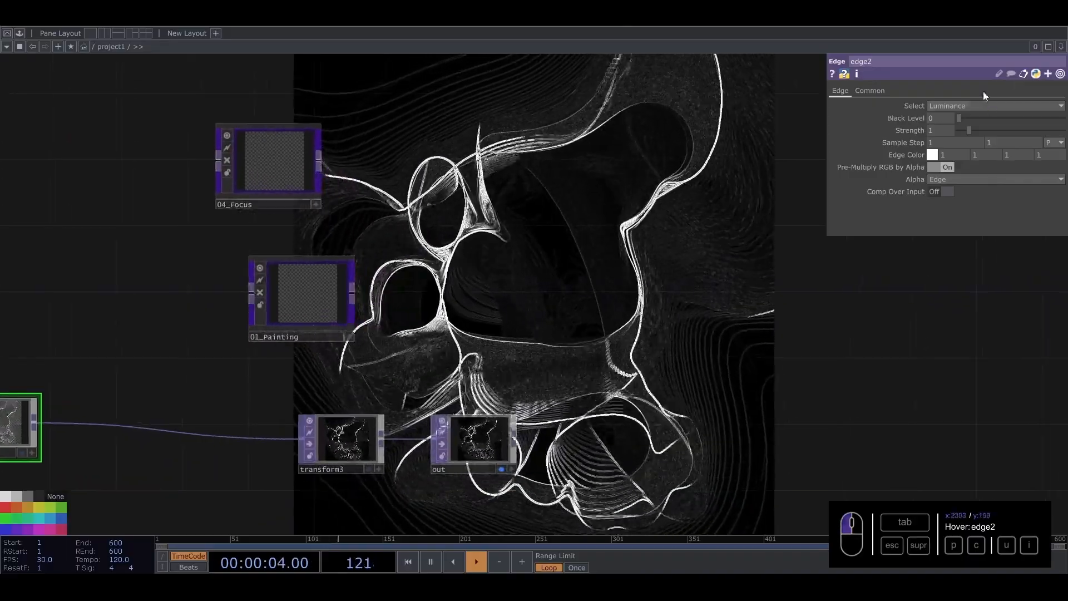
mouse_move(973, 128)
mouse_down()
mouse_move(1007, 125)
mouse_move(981, 131)
mouse_up()
click(946, 130)
text(2)
key(Return)
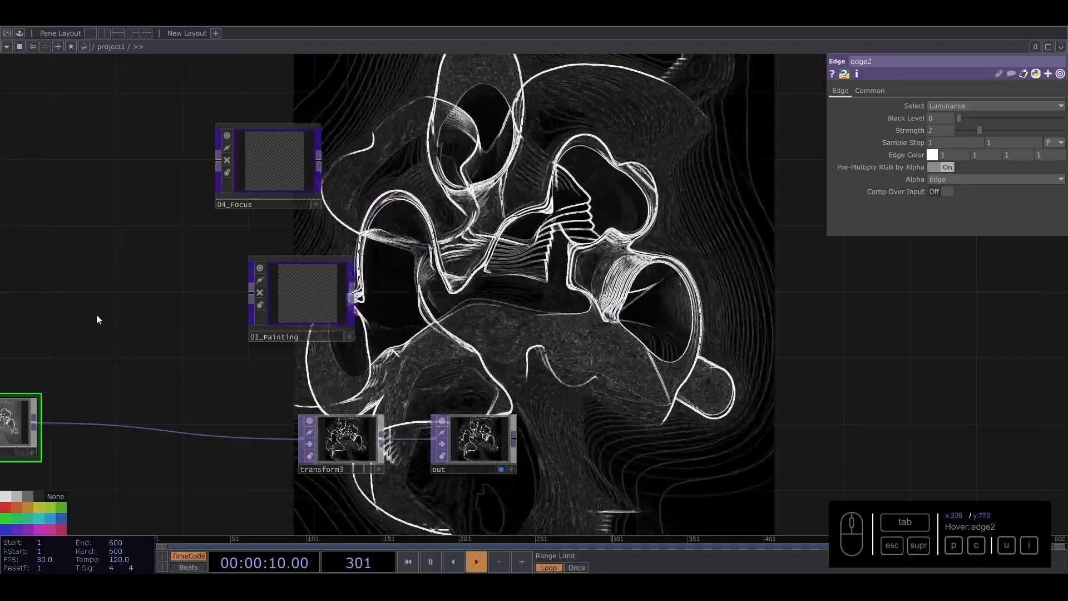
- Set both the x and y values of constant1 to 3
drag(96, 313, 364, 302)
scroll(375, 310, down, 10)
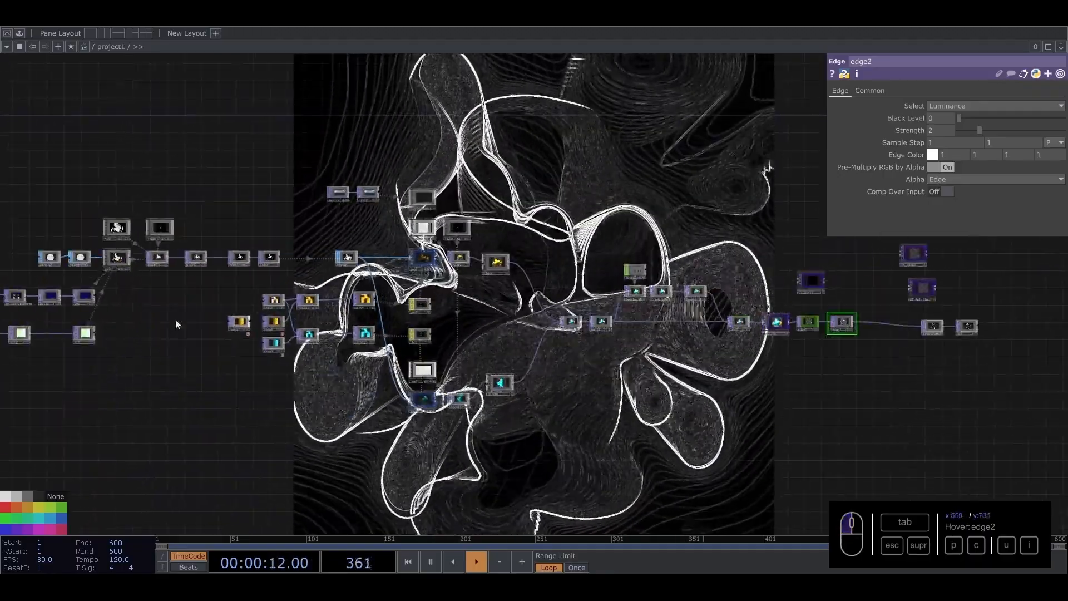
scroll(91, 289, up, 5)
click(418, 276)
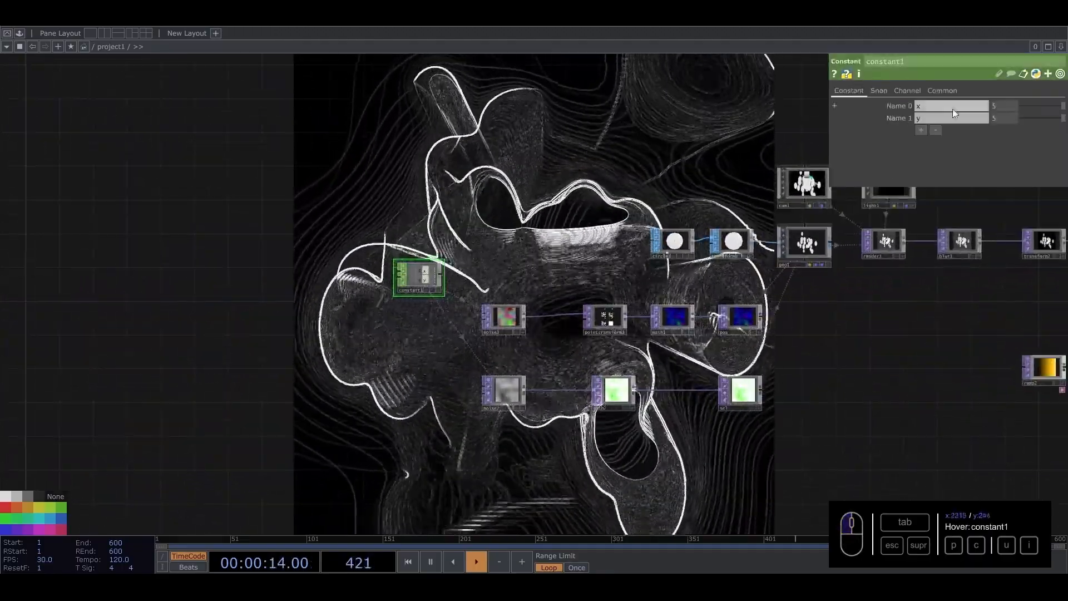
drag(998, 105, 980, 105)
text(3)
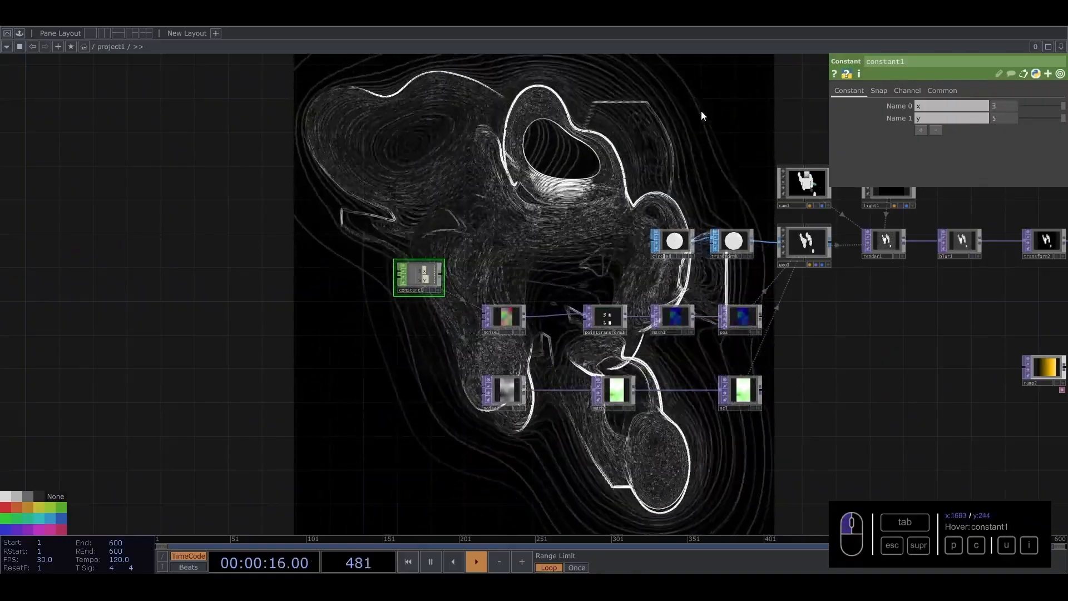
drag(701, 111, 574, 168)
drag(1005, 119, 981, 118)
text(3)
click(663, 132)
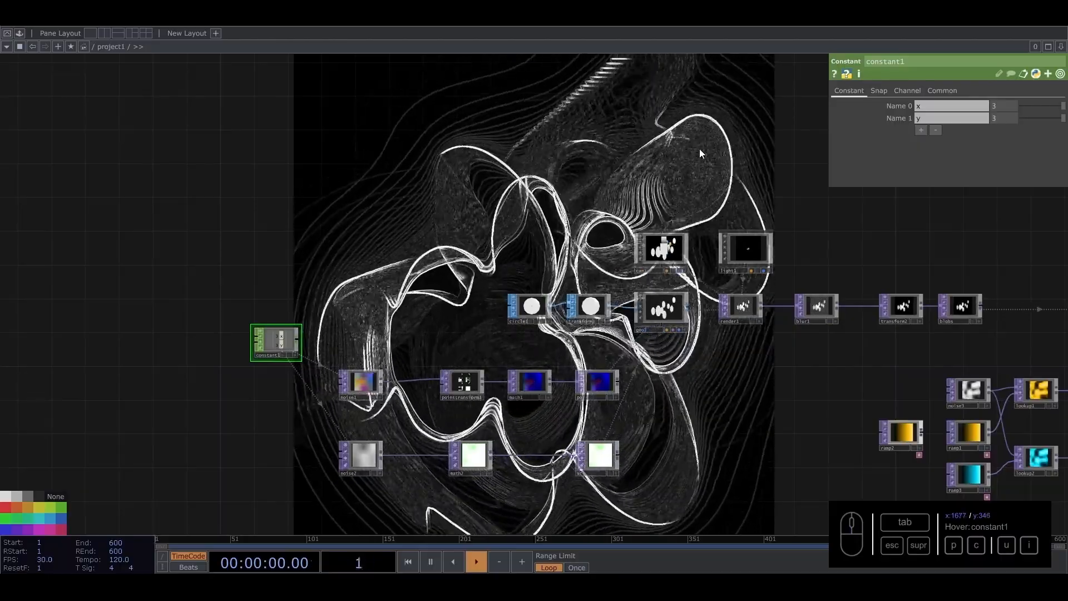
- Set edge2's strength to 1
drag(585, 162, 89, 192)
scroll(100, 259, down, 5)
drag(679, 438, 495, 445)
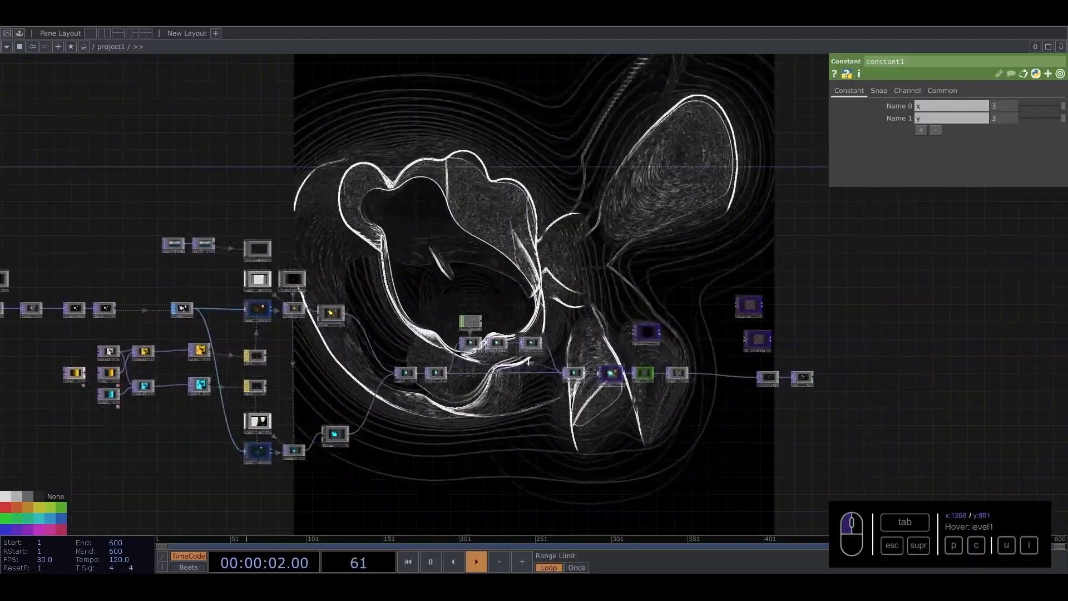
scroll(583, 437, up, 8)
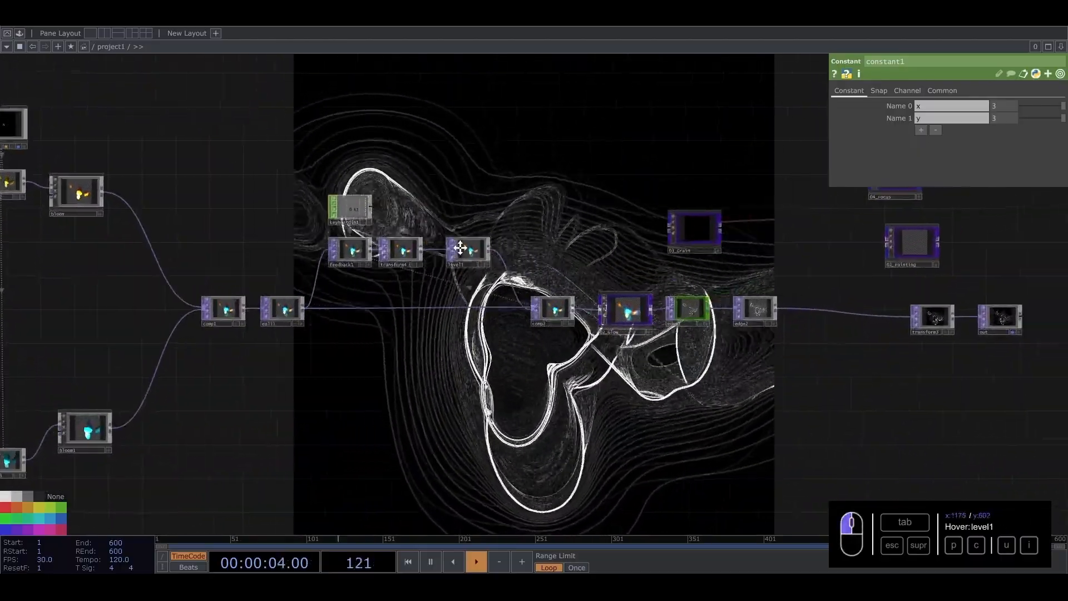
scroll(651, 323, up, 2)
click(649, 325)
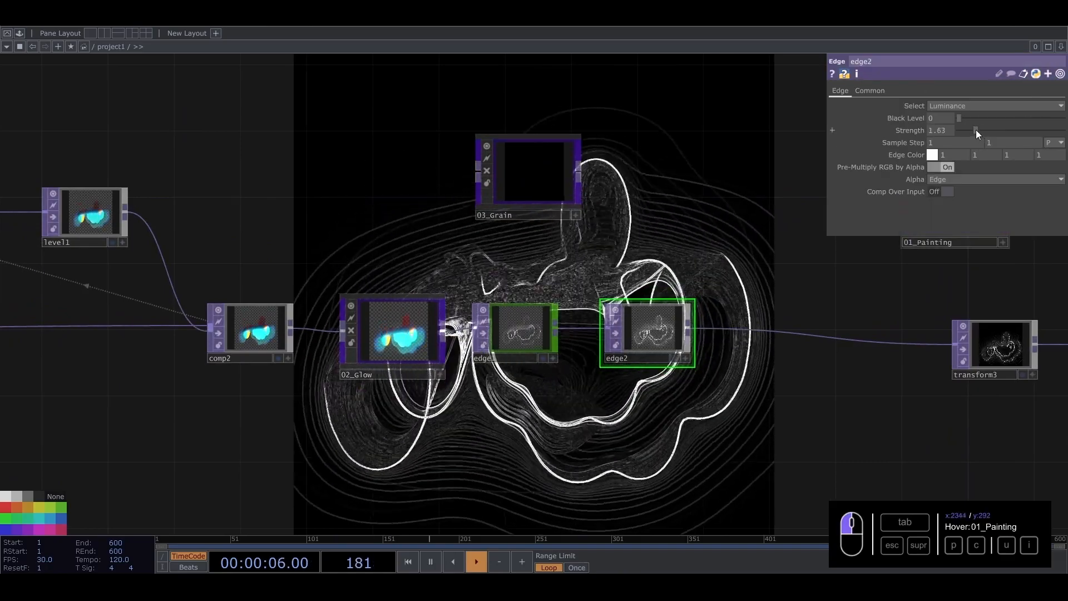
click(971, 131)
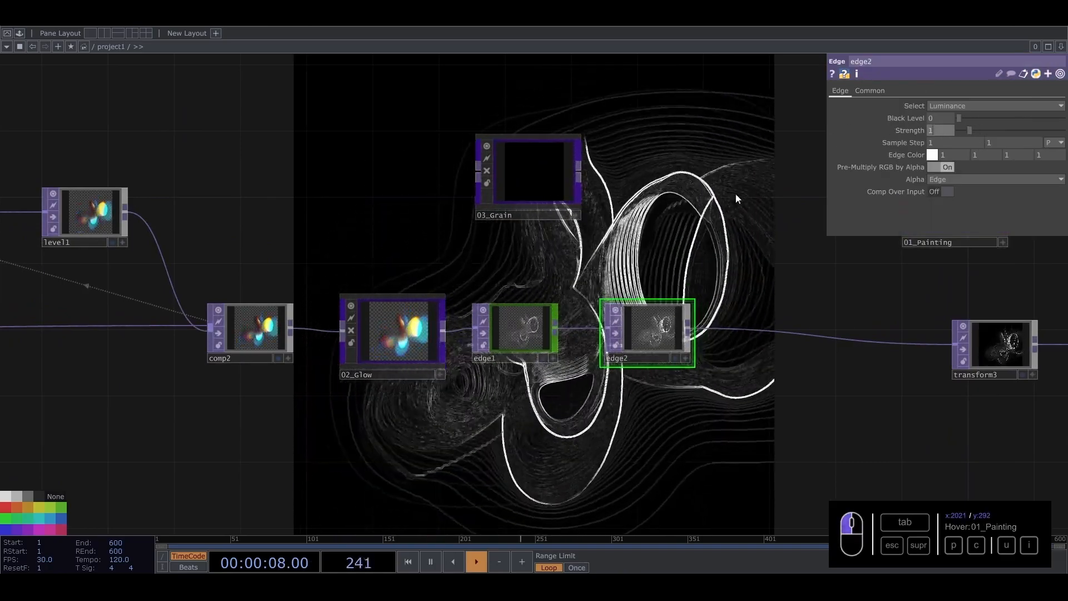
- Set both the x and y values of constant1 to 4
drag(522, 227, 480, 277)
scroll(482, 278, down, 5)
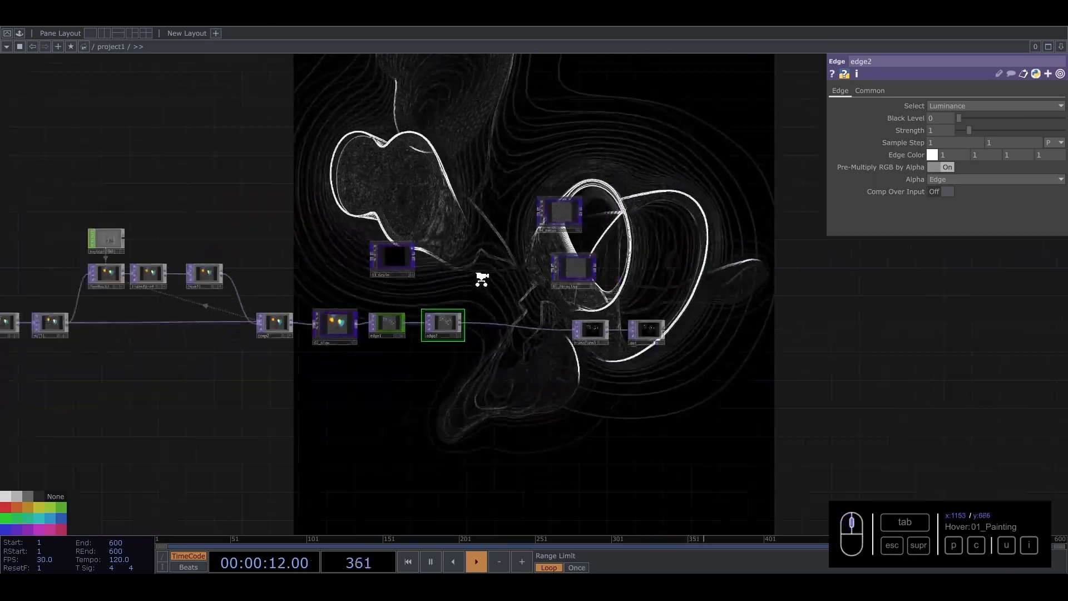
drag(277, 221, 819, 238)
drag(350, 158, 842, 201)
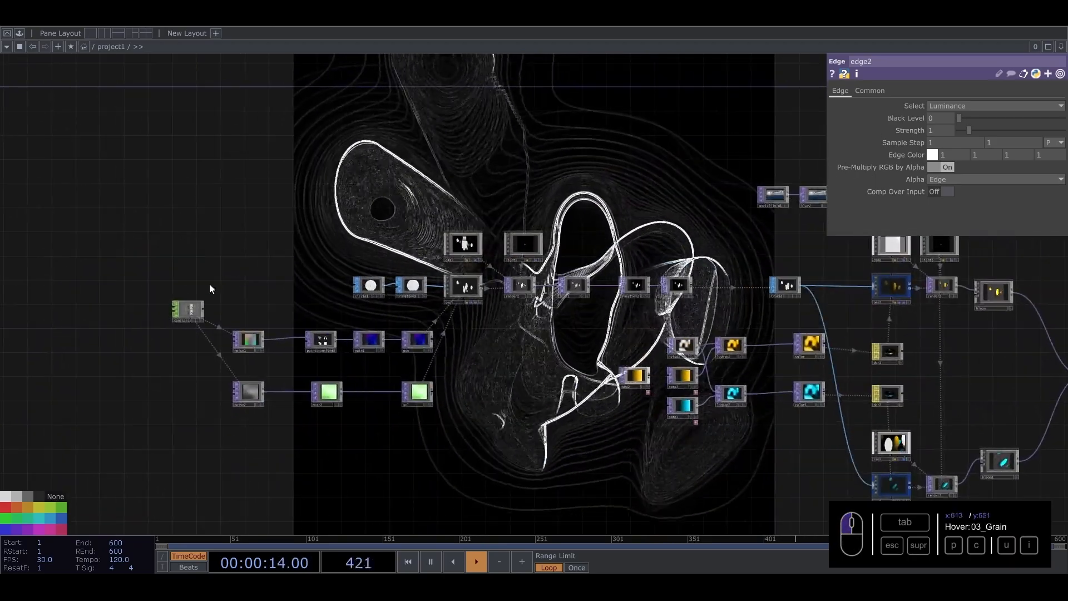
click(186, 306)
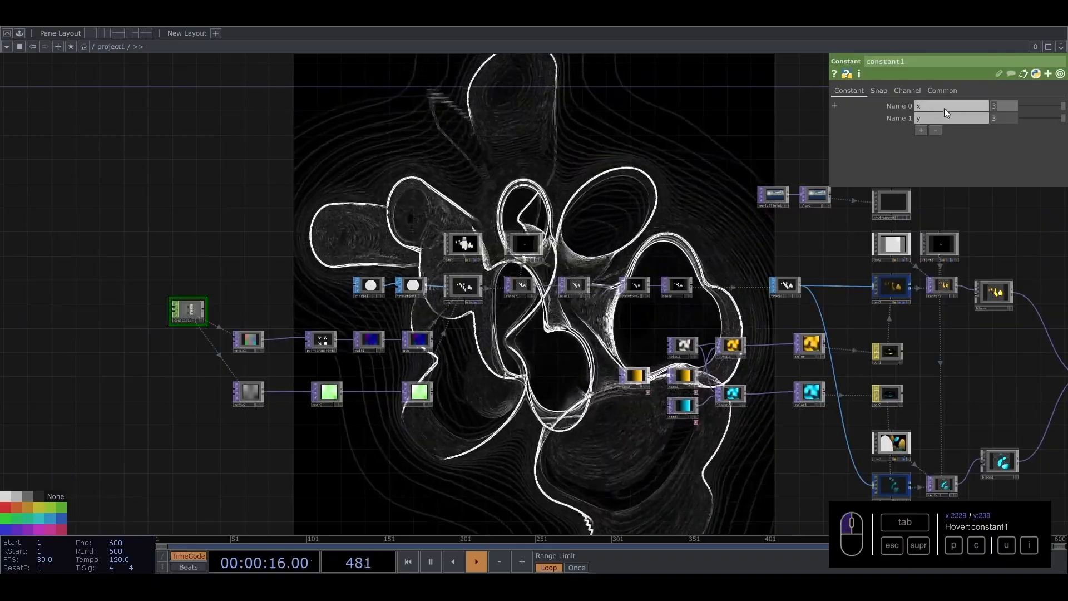
click(997, 120)
text(4)
- Move transform3 and out farther along the chain and place edge2 close to edge1, leaving a gap after it
drag(378, 208, 28, 210)
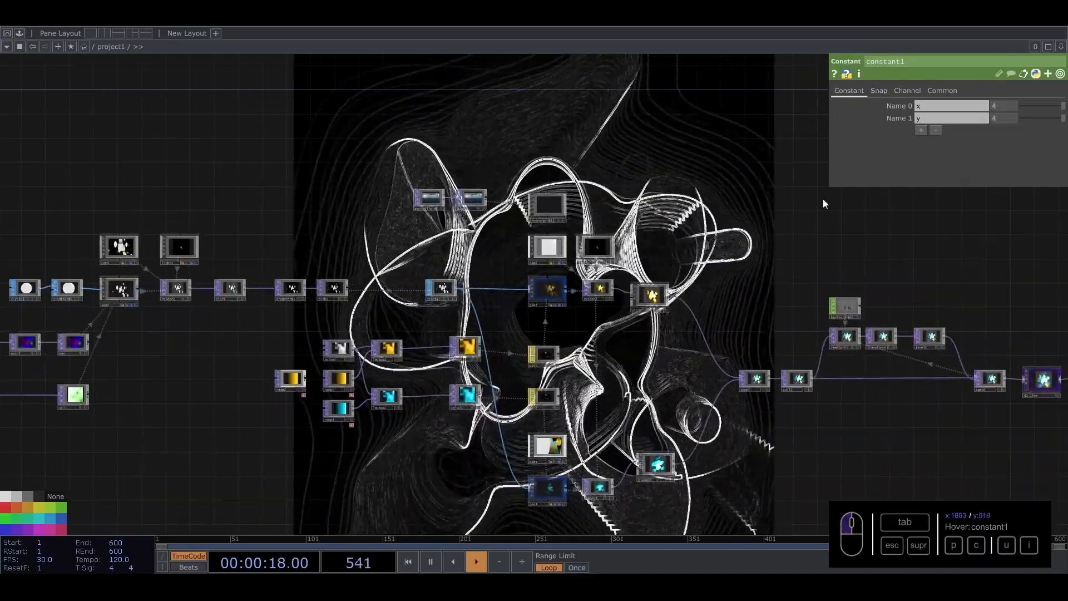
drag(823, 201, 348, 176)
drag(551, 230, 398, 213)
scroll(645, 285, up, 4)
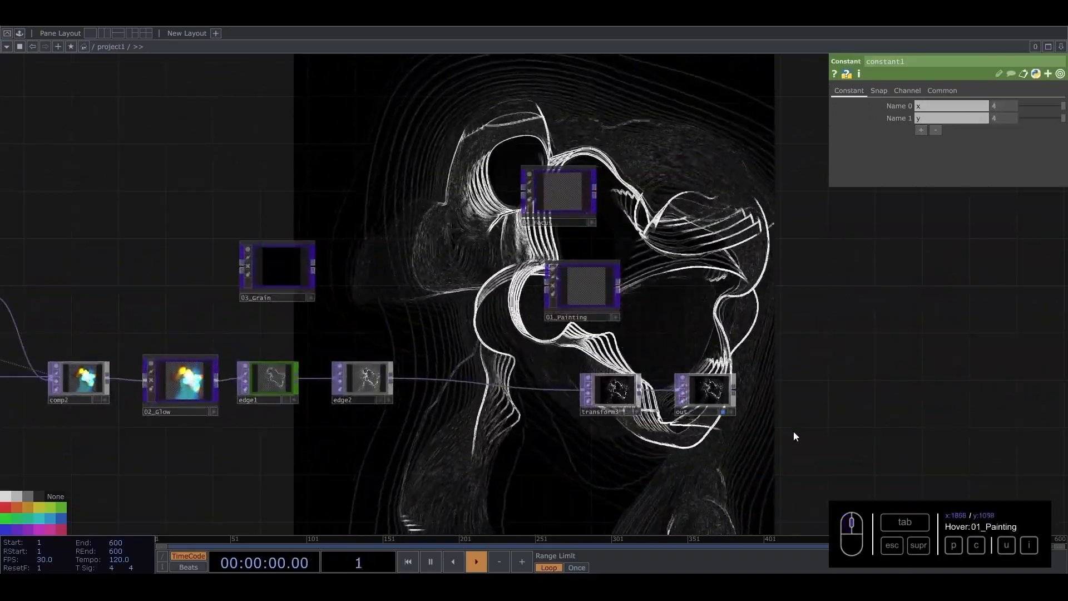
right_drag(804, 448, 368, 382)
drag(368, 382, 558, 382)
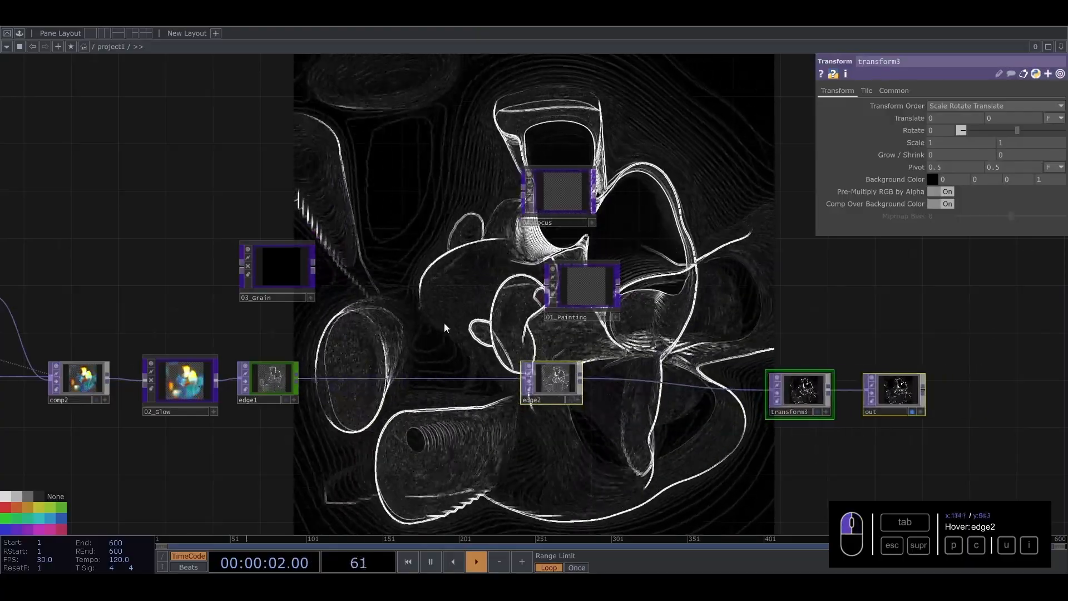
drag(408, 381, 370, 381)
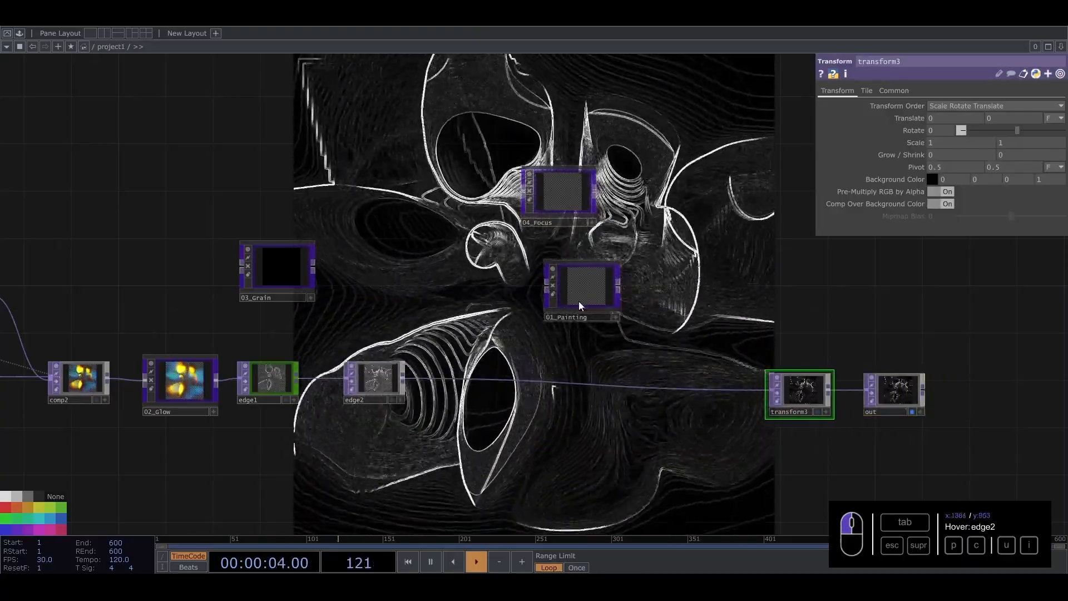
- Insert the 01_Painting component into the connection between edge2 and transform3
drag(577, 303, 503, 339)
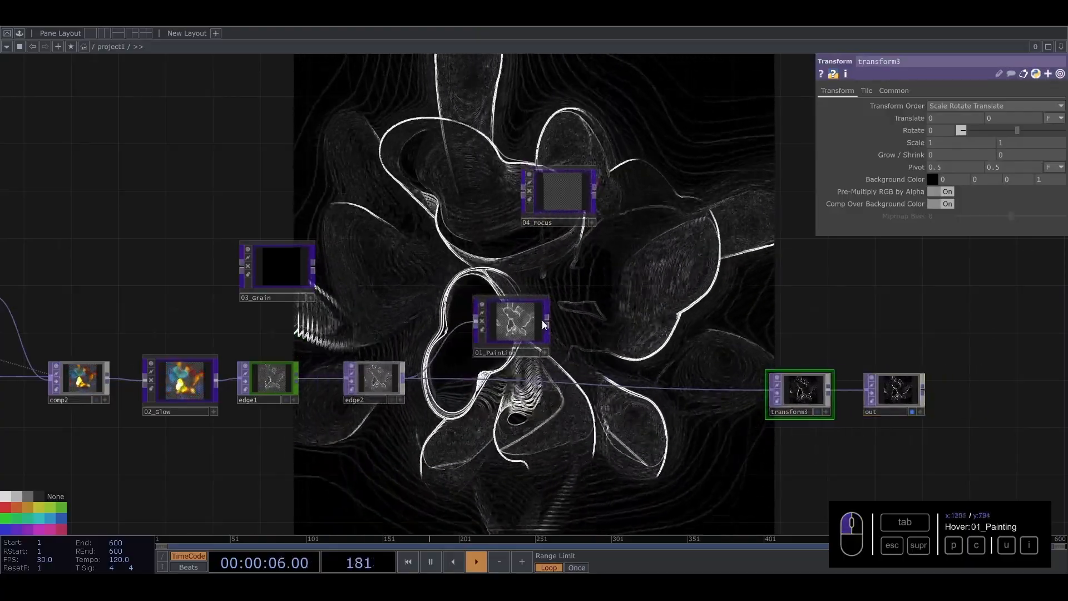
click(610, 385)
scroll(510, 330, up, 5)
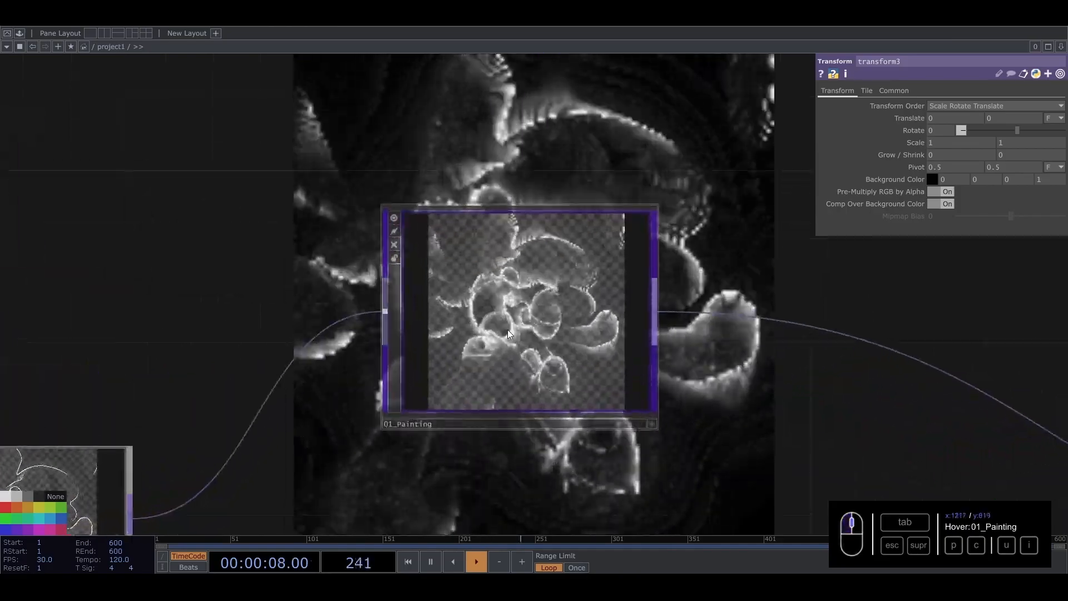
- Enter 01_Painting and examine its feedback network, checking the noise3, comp7, displace3, level1 and comp6 parameters
click(541, 328)
key(i)
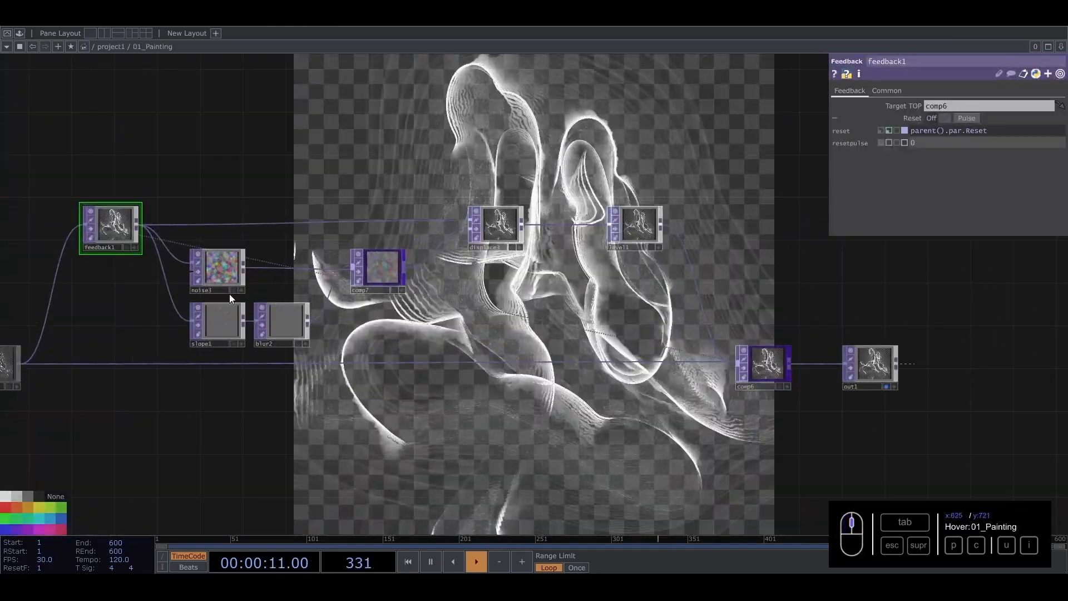
drag(167, 315, 205, 304)
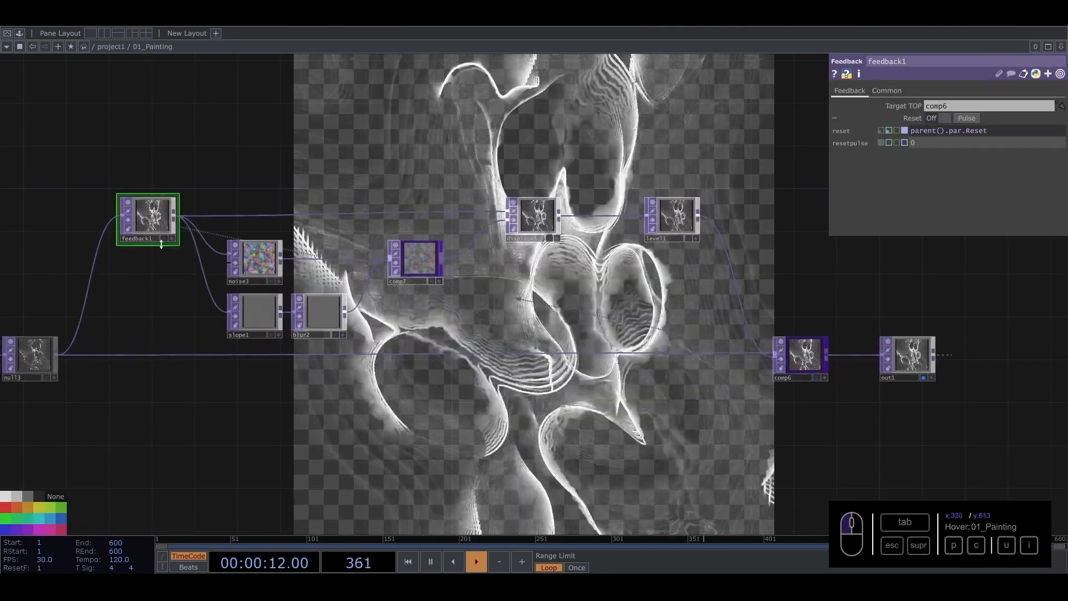
drag(132, 322, 215, 320)
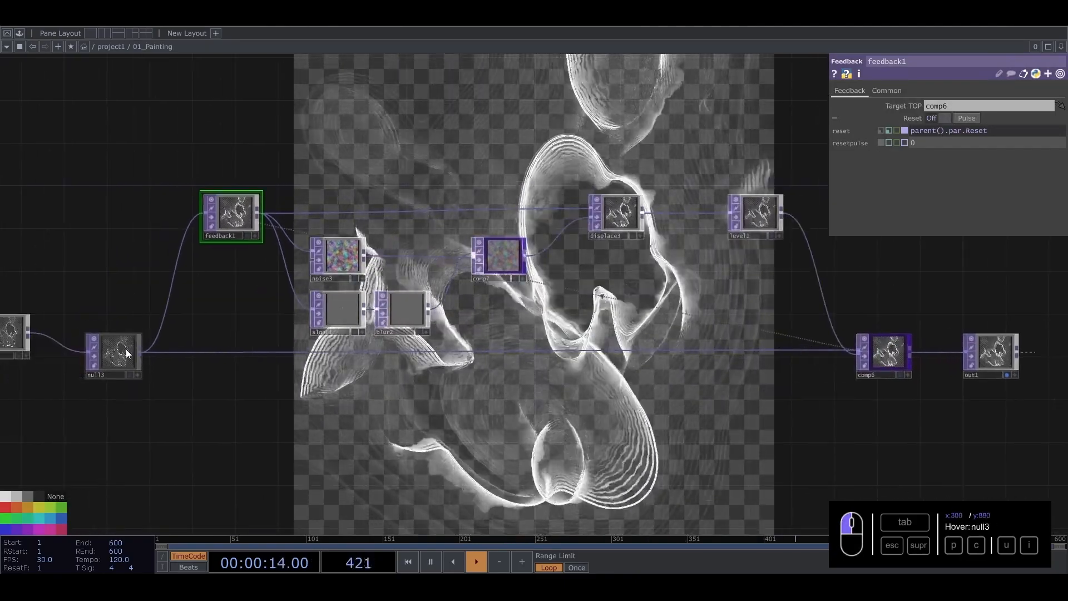
click(339, 257)
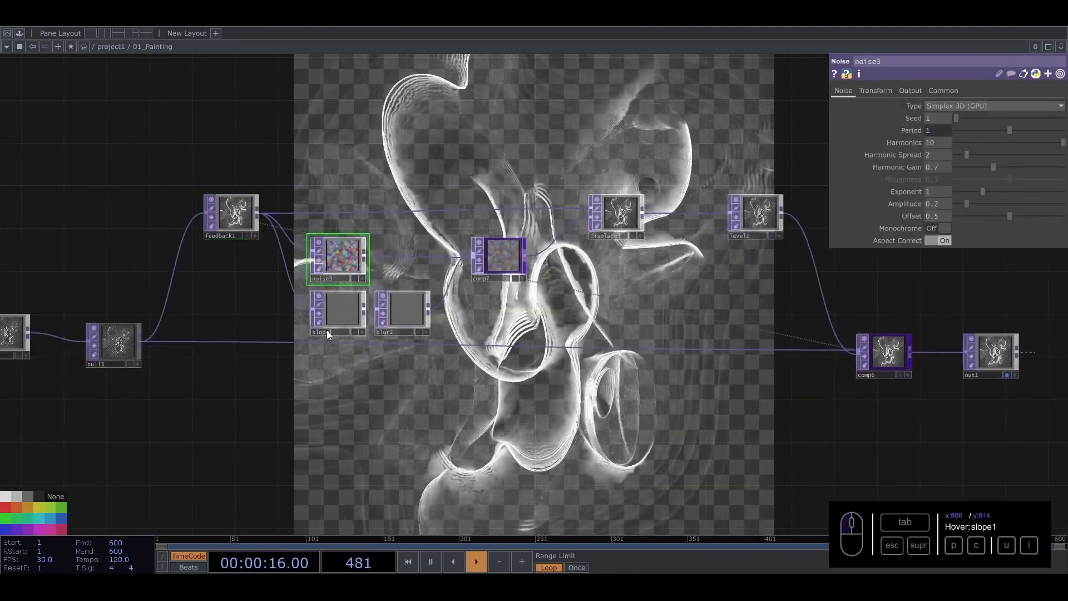
click(506, 256)
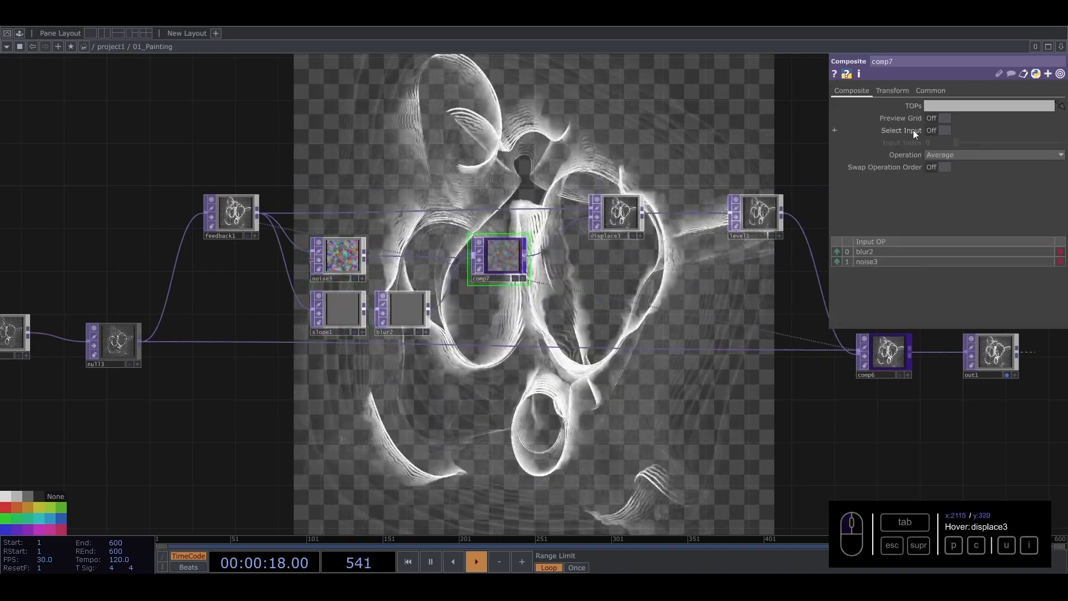
click(607, 206)
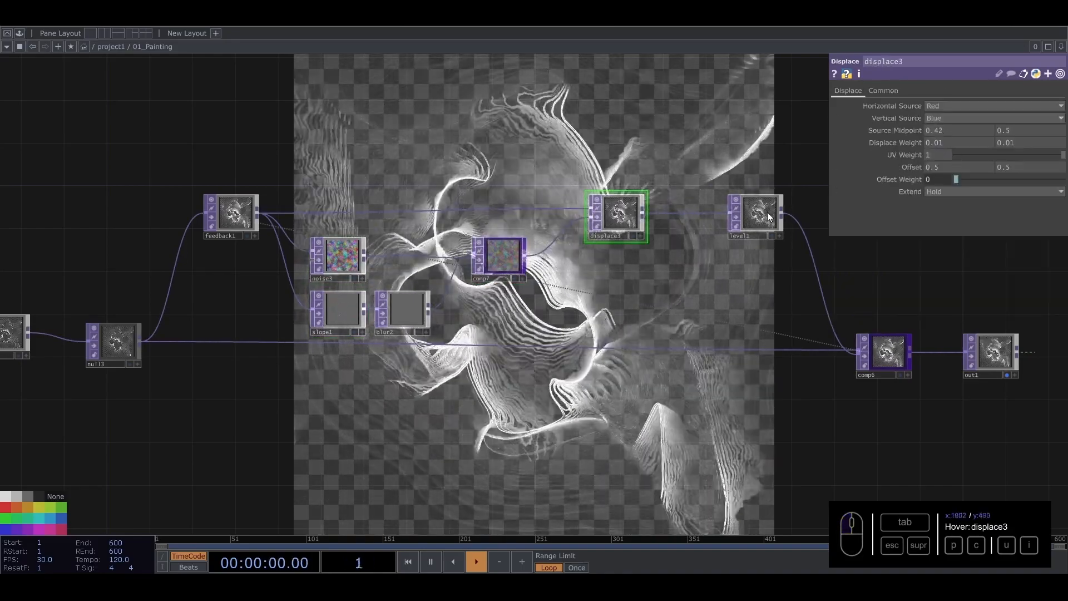
click(767, 212)
click(891, 357)
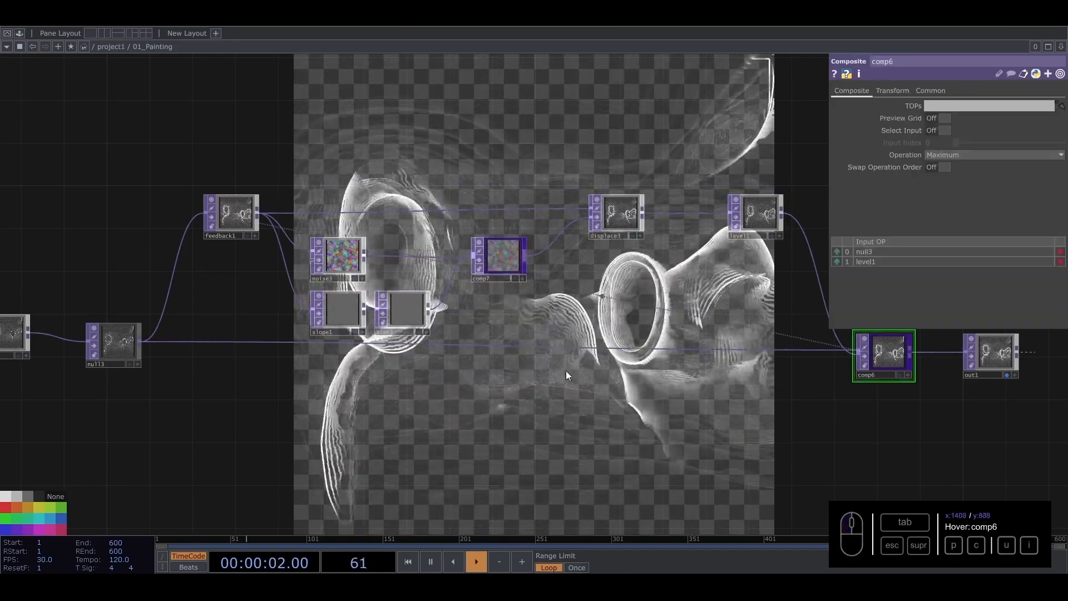
- Return to the project network and set 01_Painting's opacity to 0.726
scroll(562, 370, down, 10)
scroll(549, 309, down, 5)
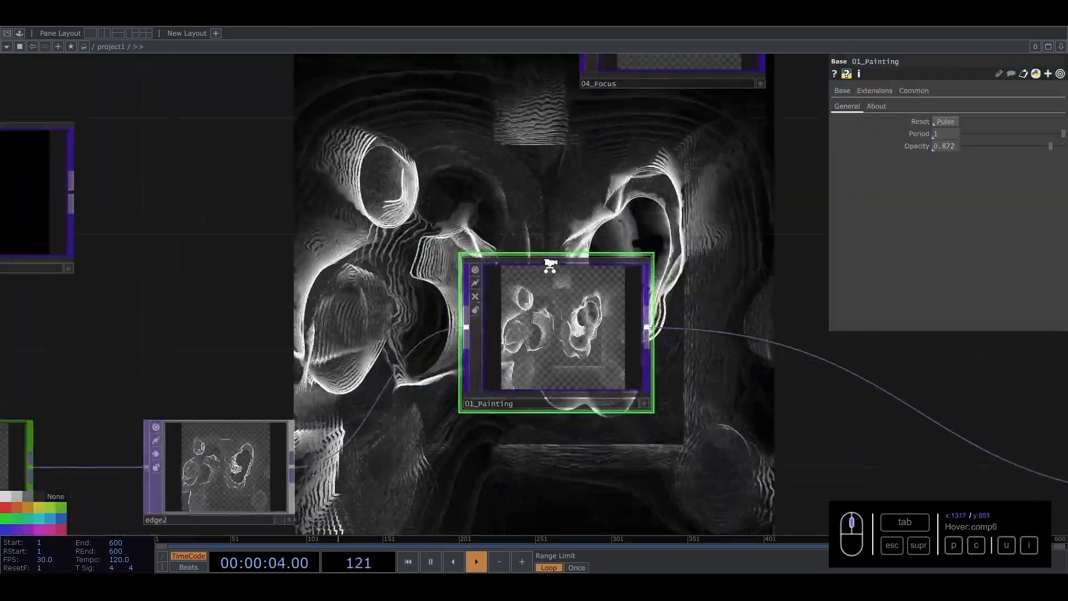
scroll(440, 188, down, 6)
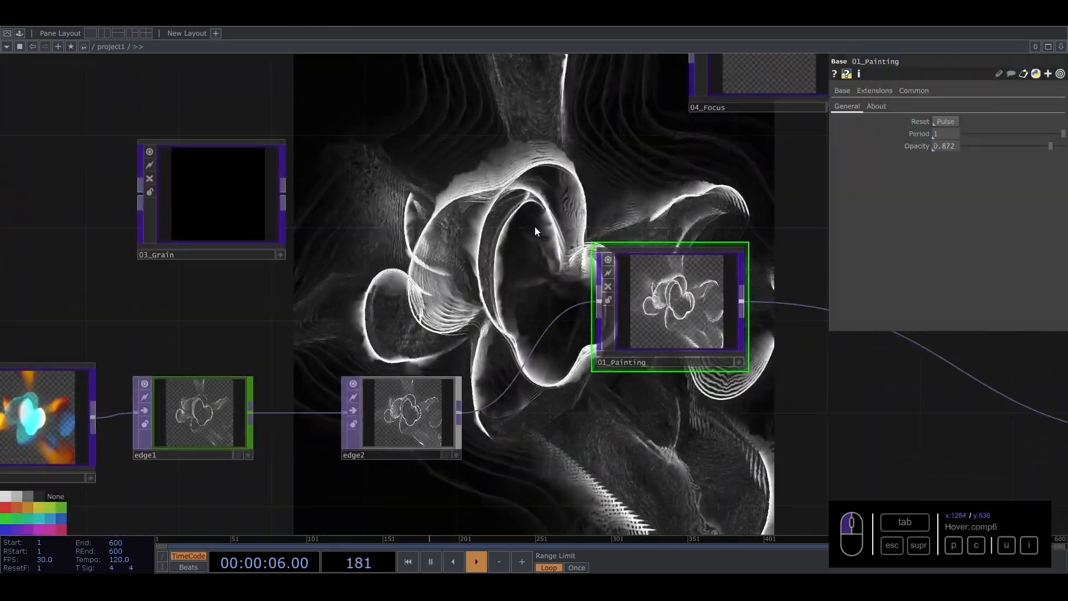
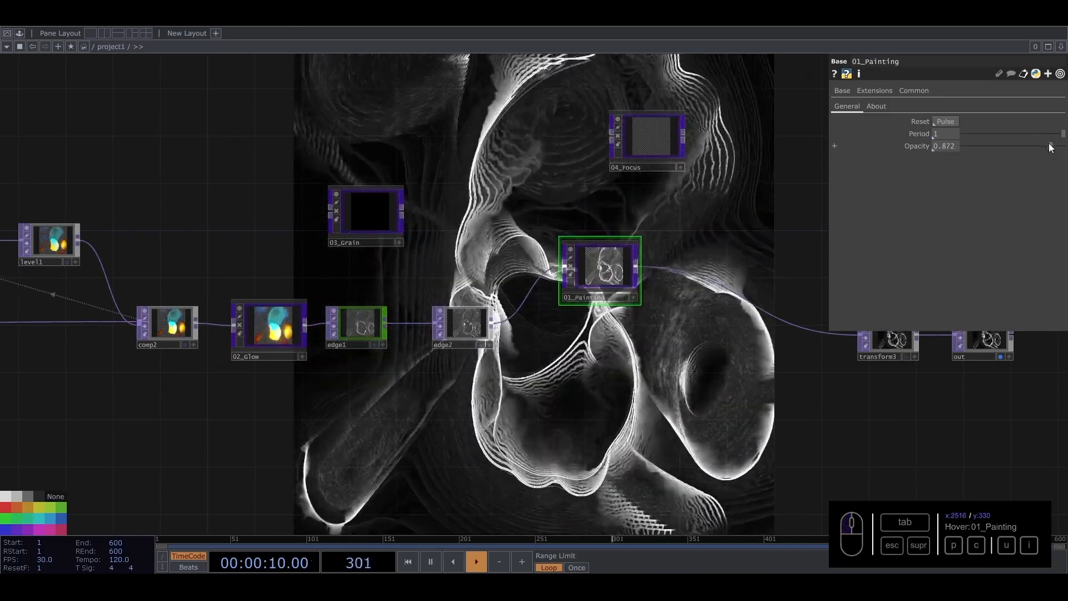
drag(1023, 148, 1035, 150)
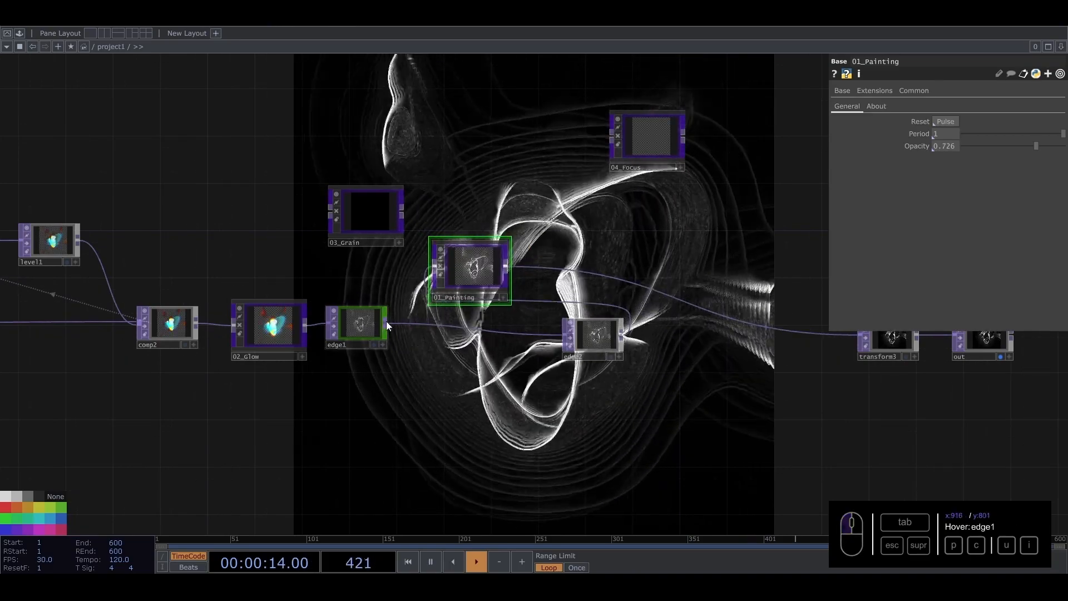
- Wire 01_Painting between edge1 and edge2 and line it up with the chain between them
drag(382, 322, 425, 270)
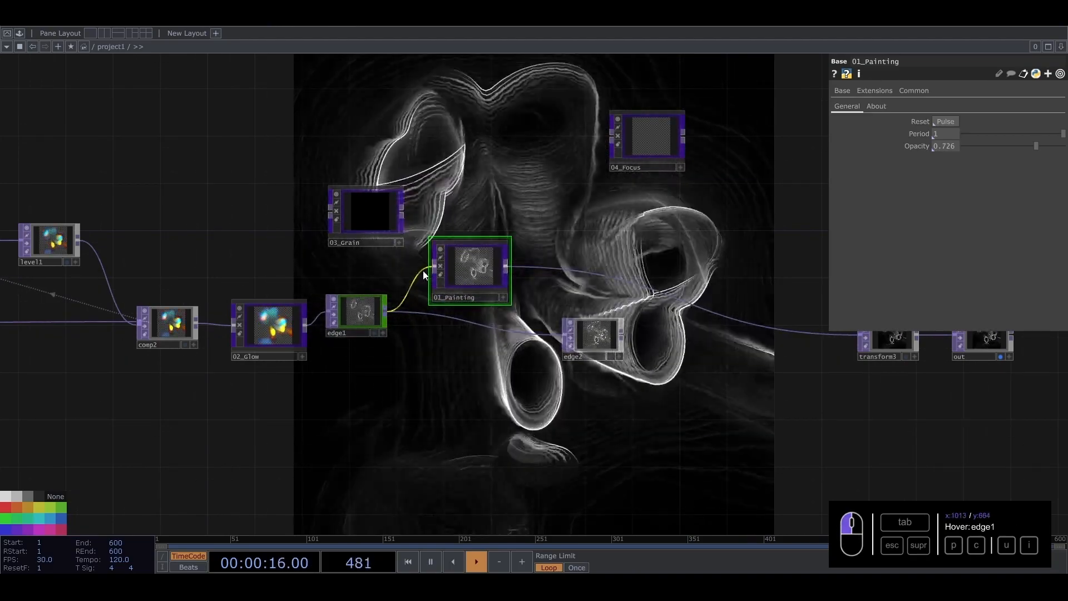
middle_drag(513, 271, 528, 315)
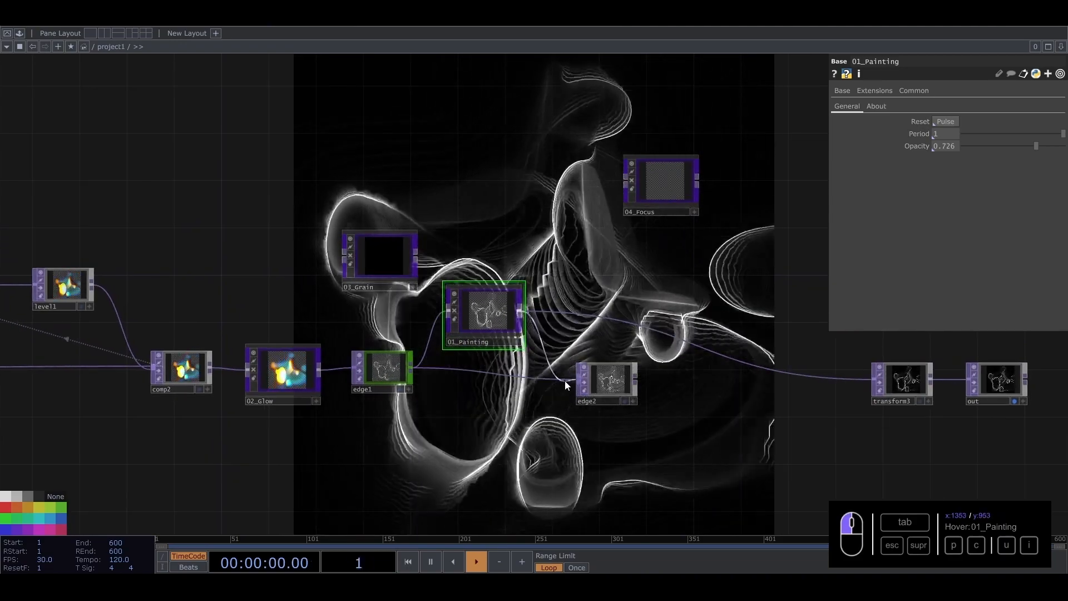
drag(498, 328, 509, 375)
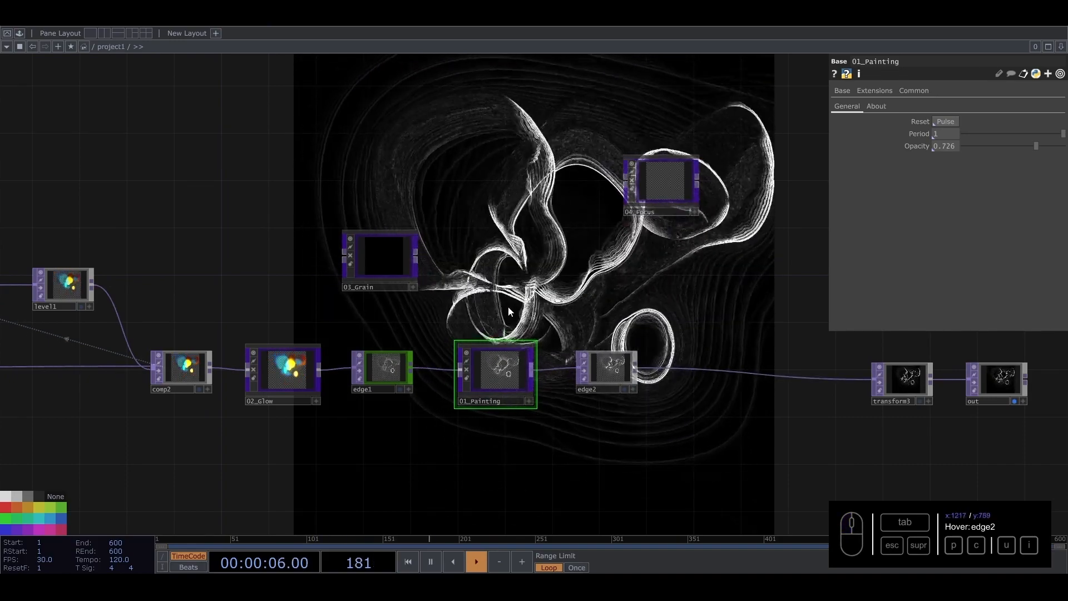
- Examine the 01_Painting and edge2 outputs up close to compare the painted texture and edge lines
scroll(497, 382, up, 10)
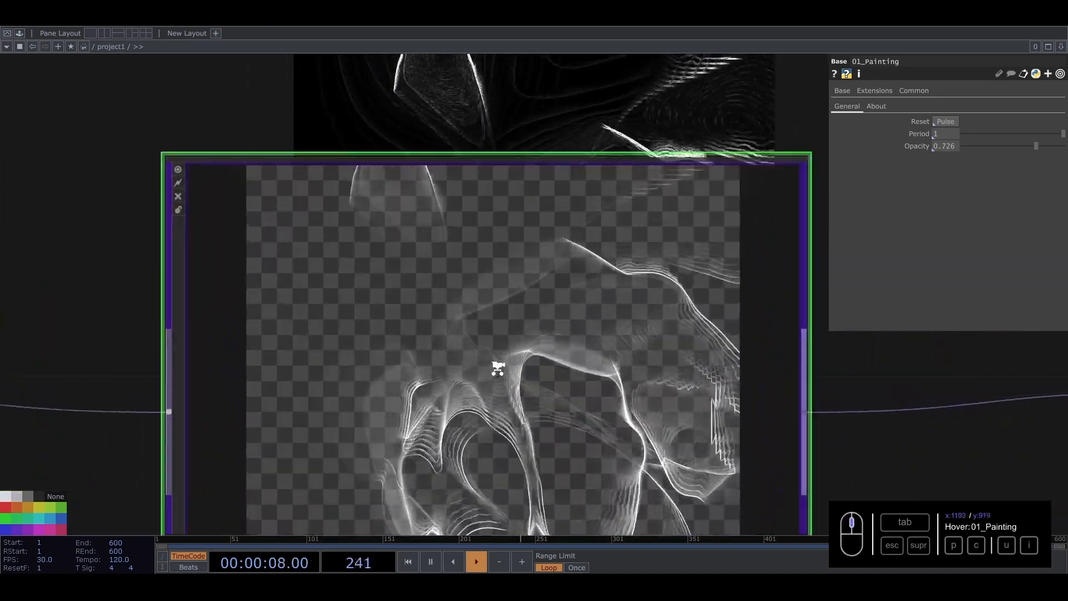
scroll(502, 351, up, 4)
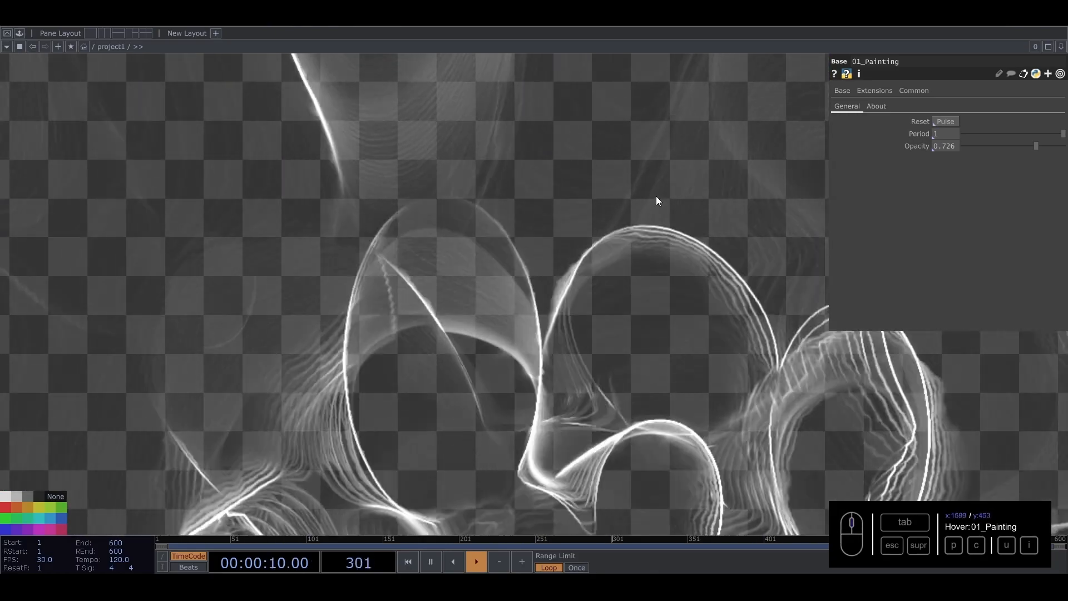
scroll(472, 305, down, 8)
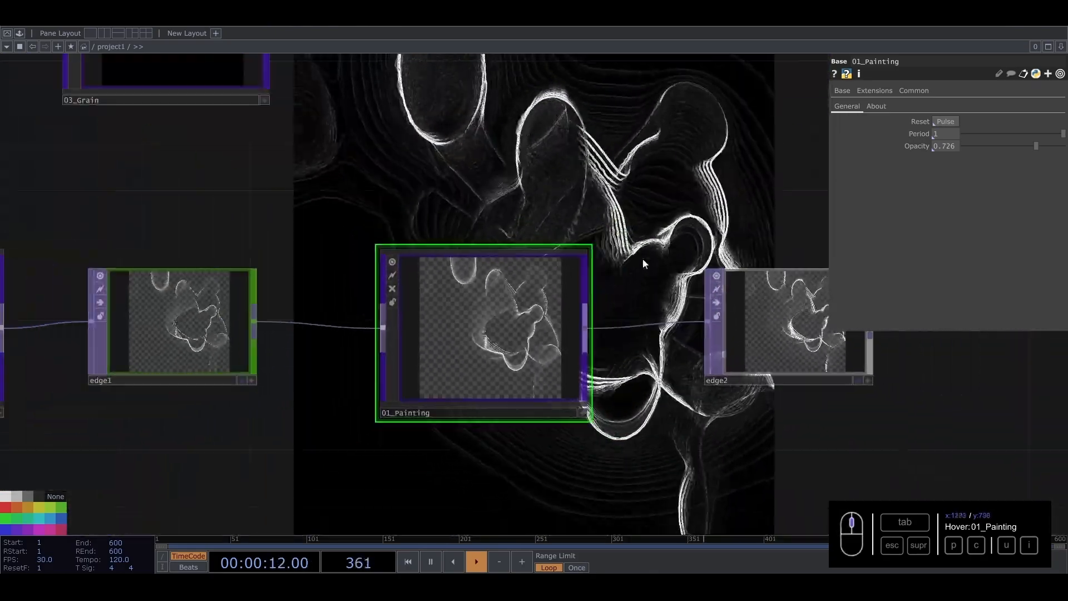
scroll(812, 340, up, 1)
scroll(815, 341, up, 10)
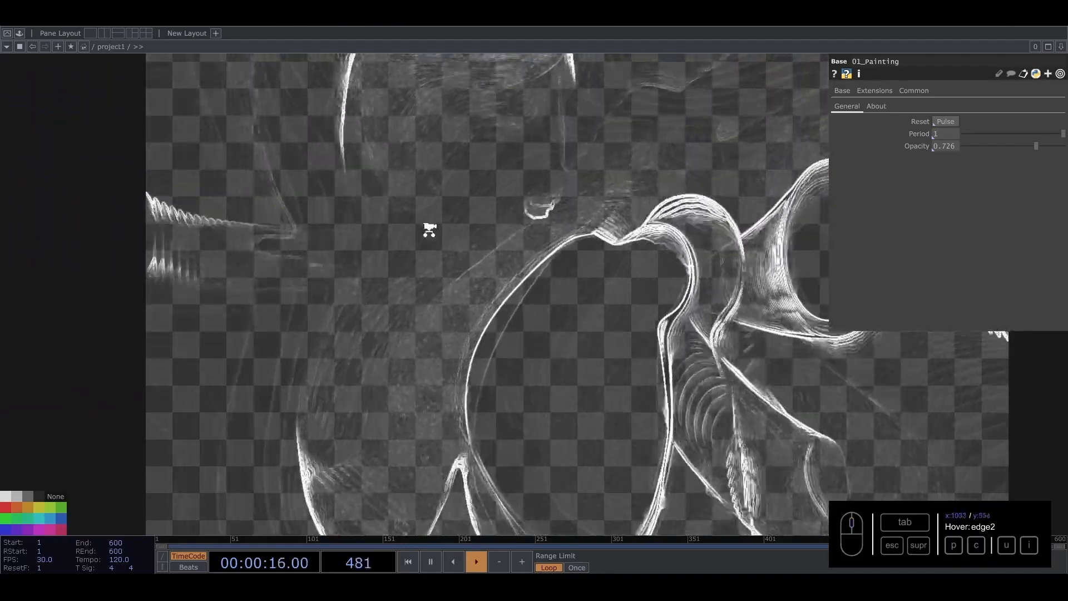
scroll(430, 231, down, 5)
scroll(430, 229, down, 3)
drag(706, 212, 623, 243)
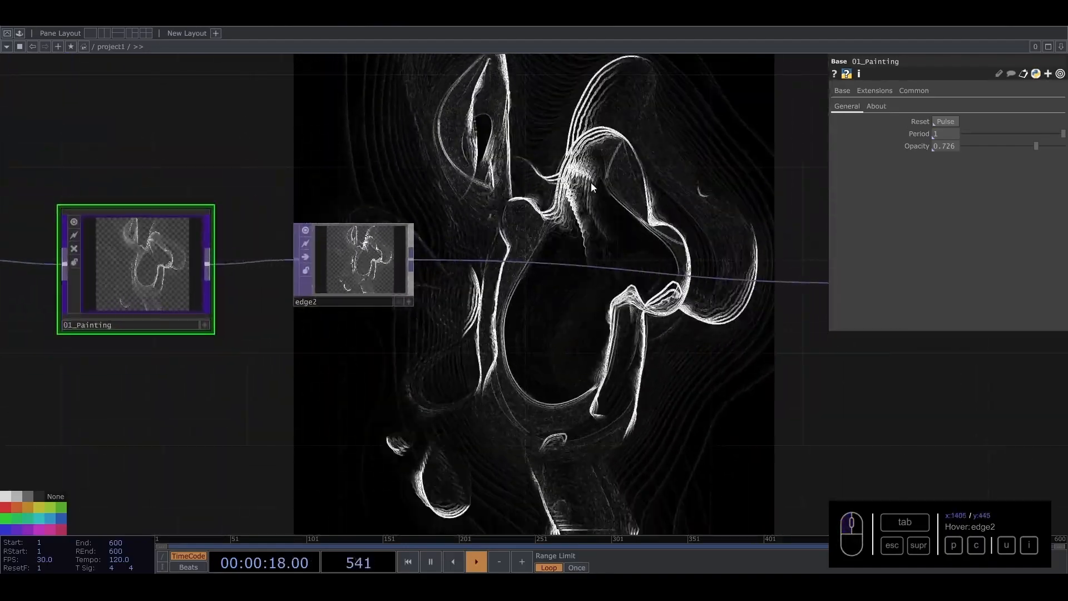
drag(503, 173, 631, 281)
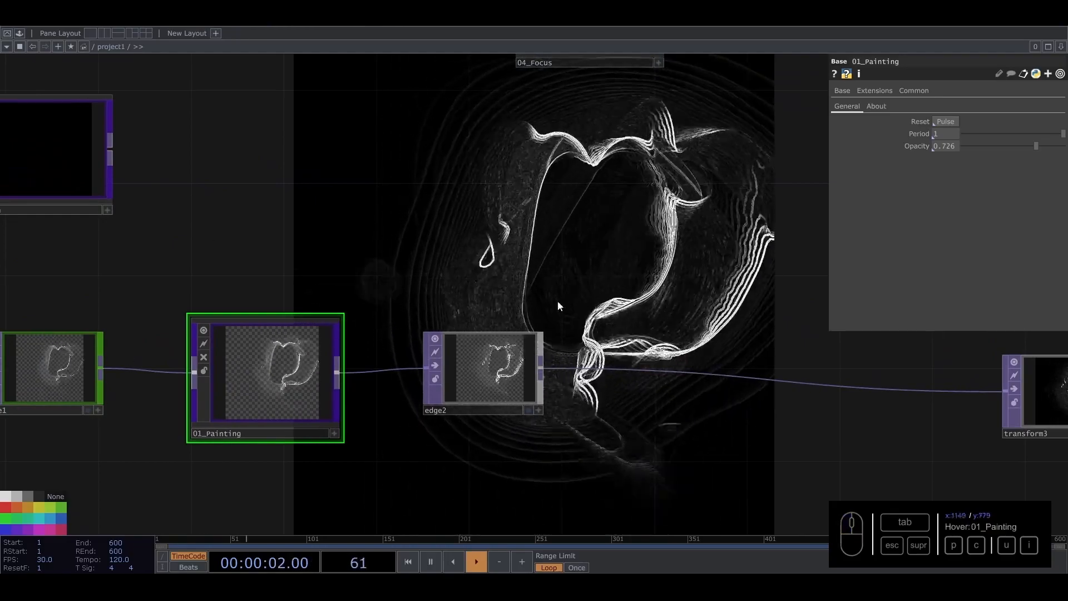
- Insert a Level TOP between edge2 and transform3, with Brightness 1 at 1.28 and Gamma 1 at 1.07
scroll(558, 302, down, 2)
click(630, 336)
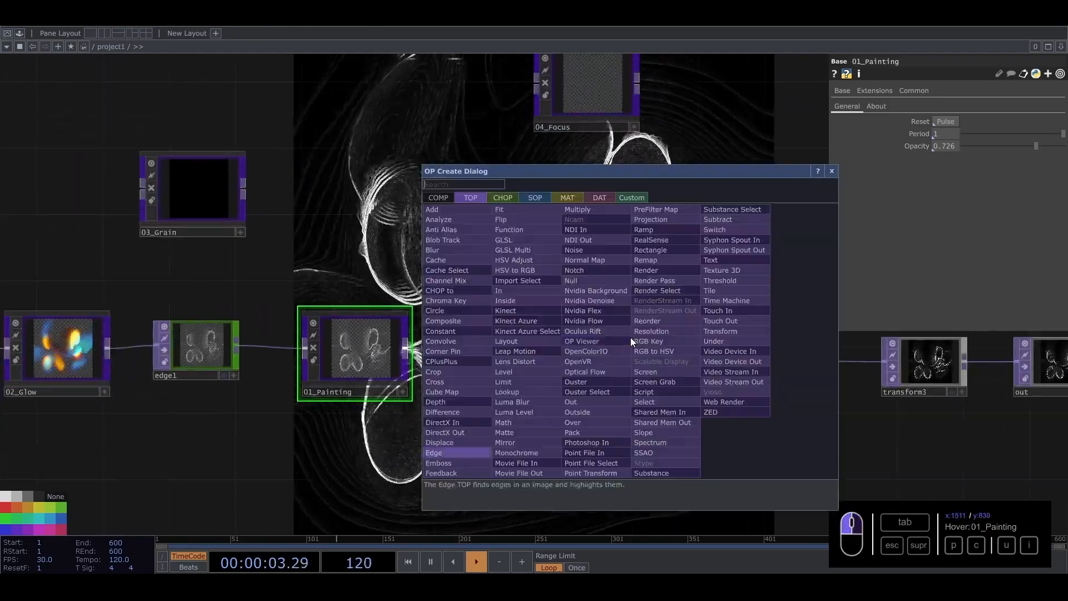
text(leve)
click(507, 372)
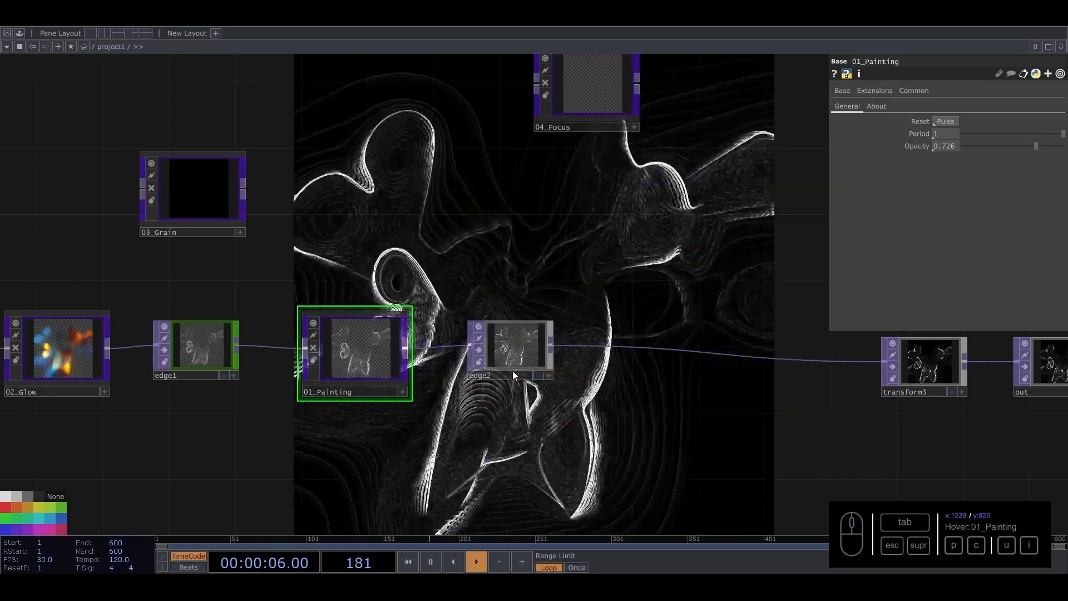
click(625, 351)
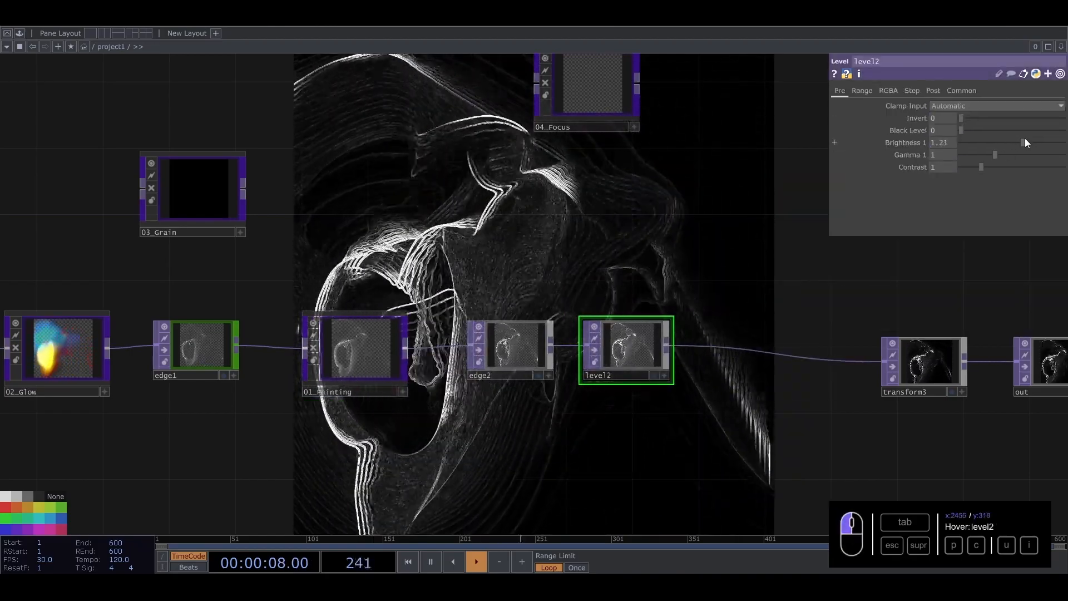
drag(1025, 142, 1028, 143)
drag(981, 167, 1003, 155)
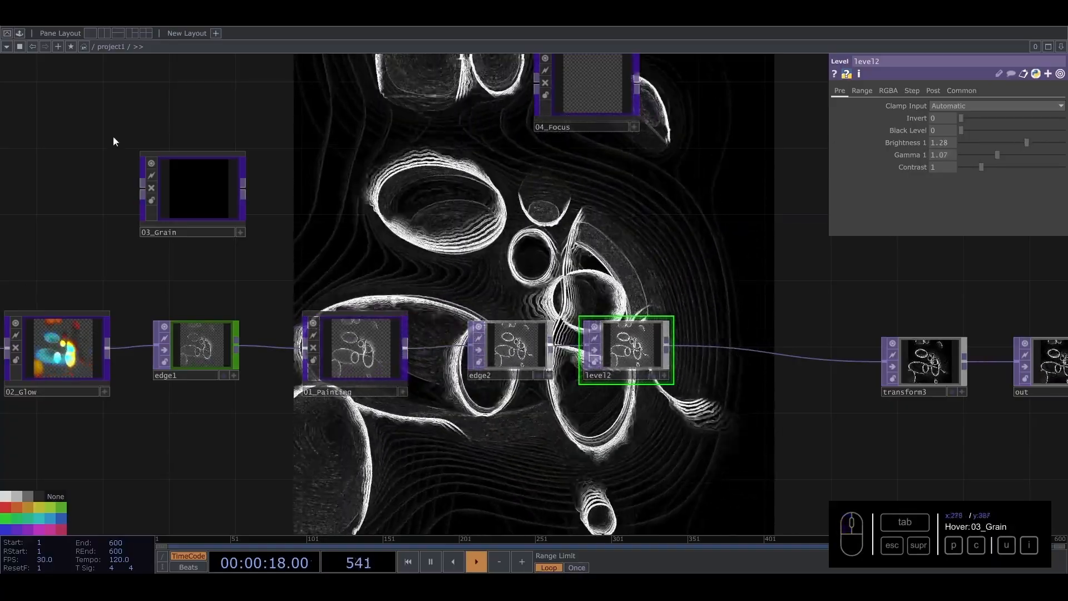
- Add the rgbaDelay component from the ImageFilters palette folder and insert it between level2 and transform3
click(20, 33)
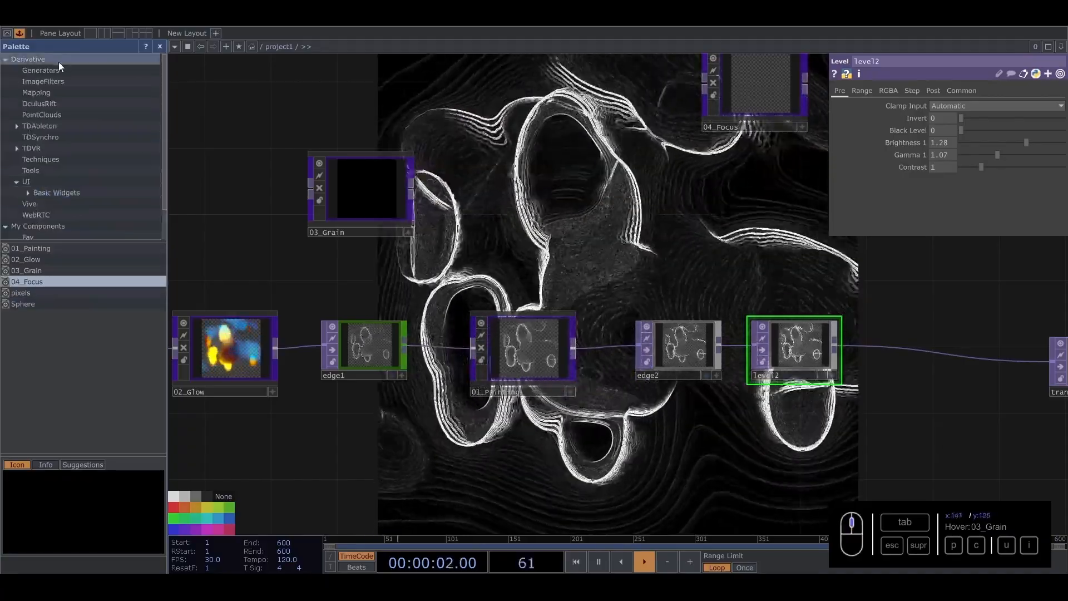
scroll(57, 70, up, 3)
click(58, 81)
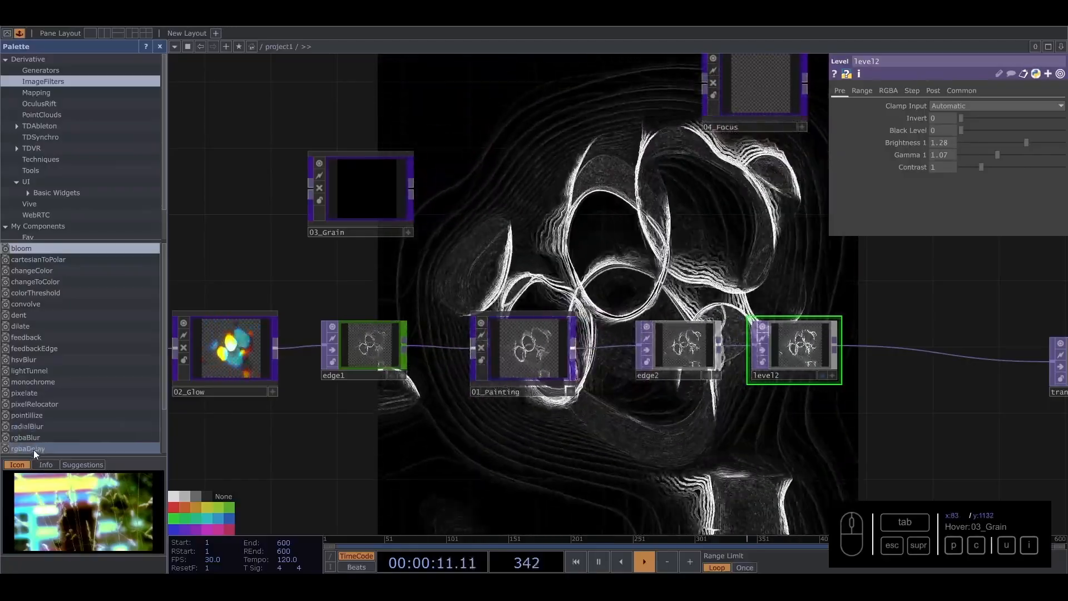
drag(28, 451, 656, 430)
click(160, 46)
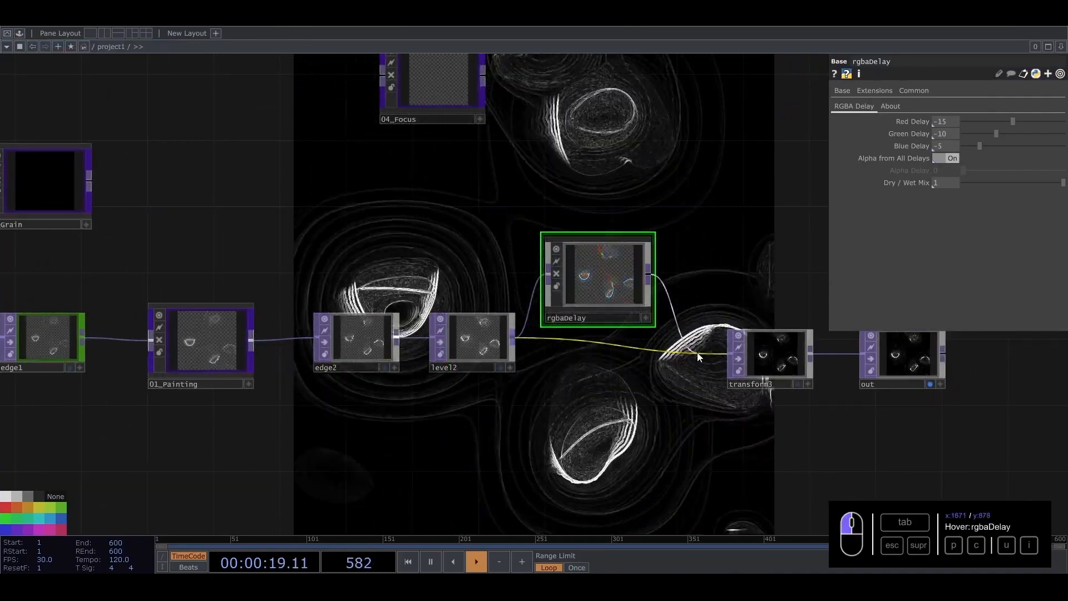
middle_drag(626, 342, 420, 434)
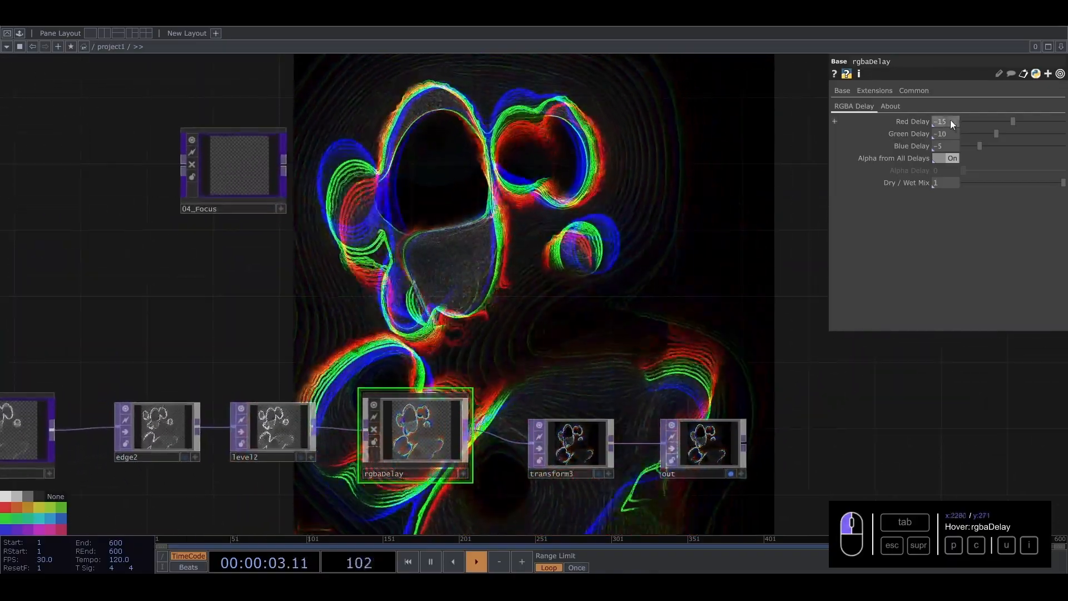
- Set rgbaDelay's Red Delay to 1, Green Delay to 2 and Blue Delay to 3
drag(950, 120, 937, 147)
text(1)
text(2)
text(3)
drag(660, 68, 611, 130)
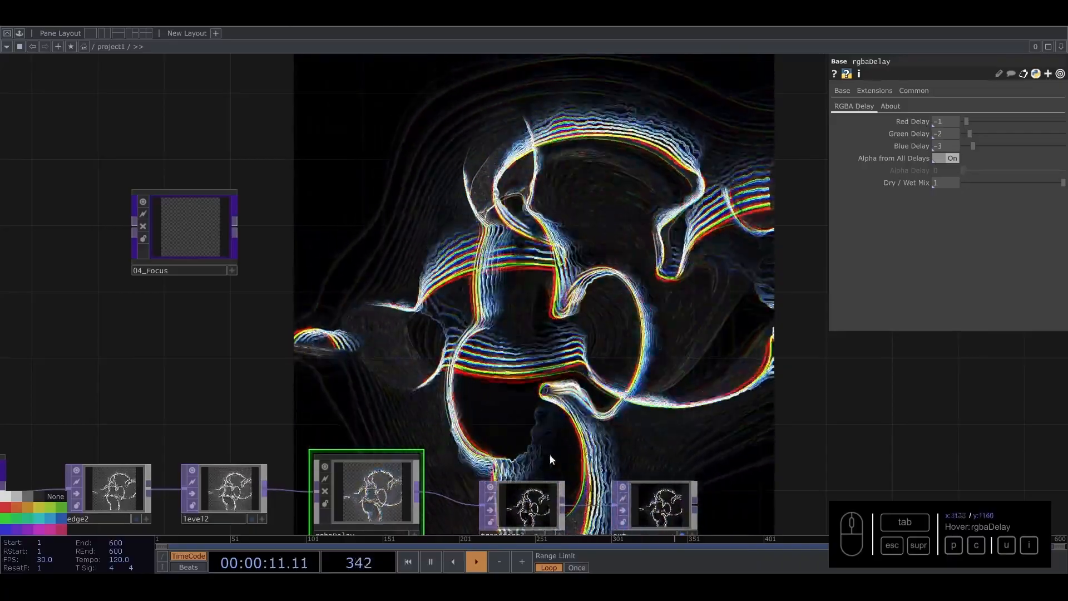
- Move transform3 and out farther along the chain and bring 03_Grain close above rgbaDelay
drag(516, 354, 431, 235)
right_drag(625, 428, 445, 356)
drag(437, 382, 585, 365)
drag(167, 211, 396, 264)
mouse_move(248, 281)
mouse_down()
mouse_move(432, 302)
mouse_move(570, 339)
mouse_up()
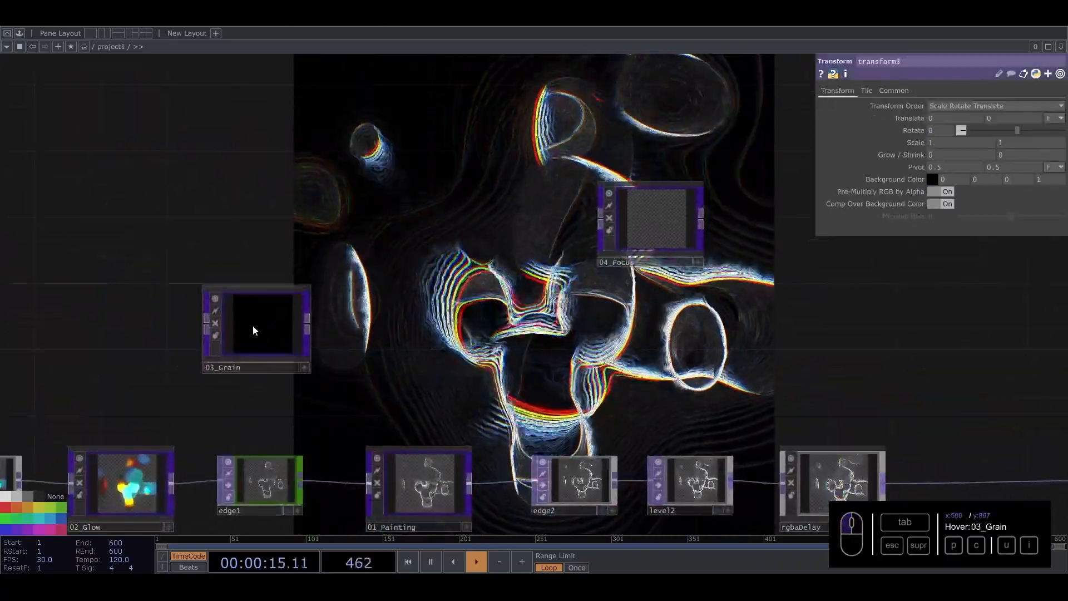
drag(254, 326, 764, 372)
drag(573, 382, 191, 323)
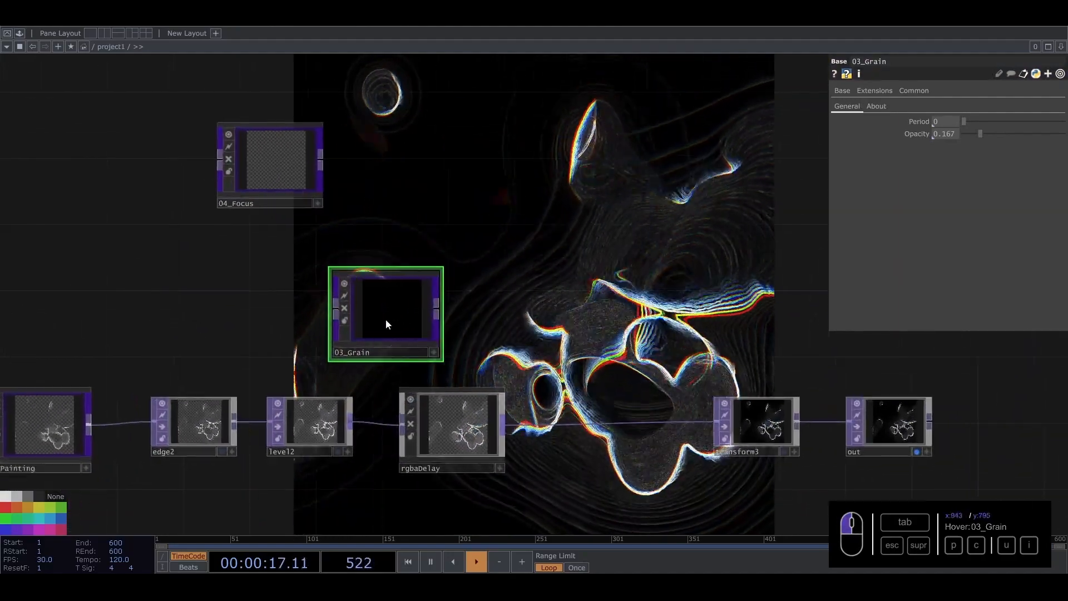
- Enter 03_Grain and examine how its noise1, level1 and comp1 operators are connected
scroll(386, 319, up, 5)
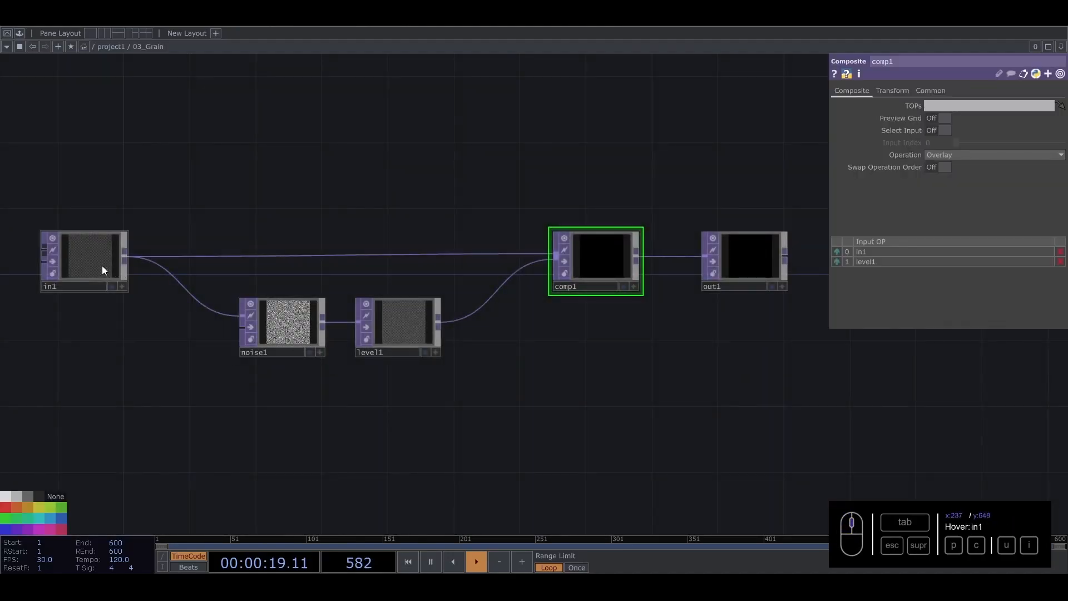
click(411, 327)
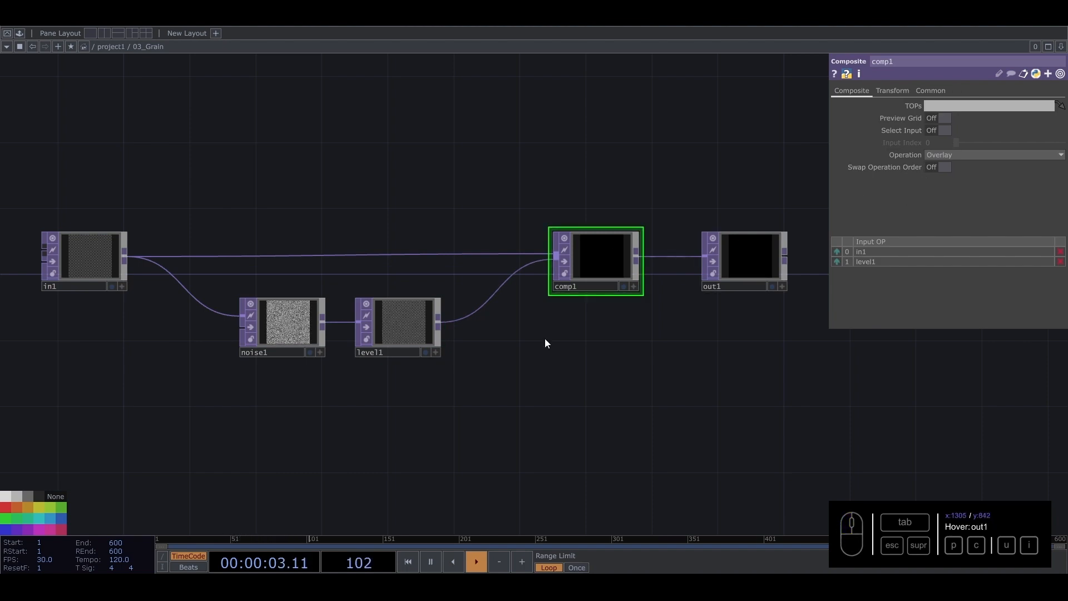
scroll(546, 344, down, 5)
- Try 03_Grain between rgbaDelay and transform3 with its opacity raised to nearly full
drag(775, 389, 422, 219)
scroll(421, 219, down, 5)
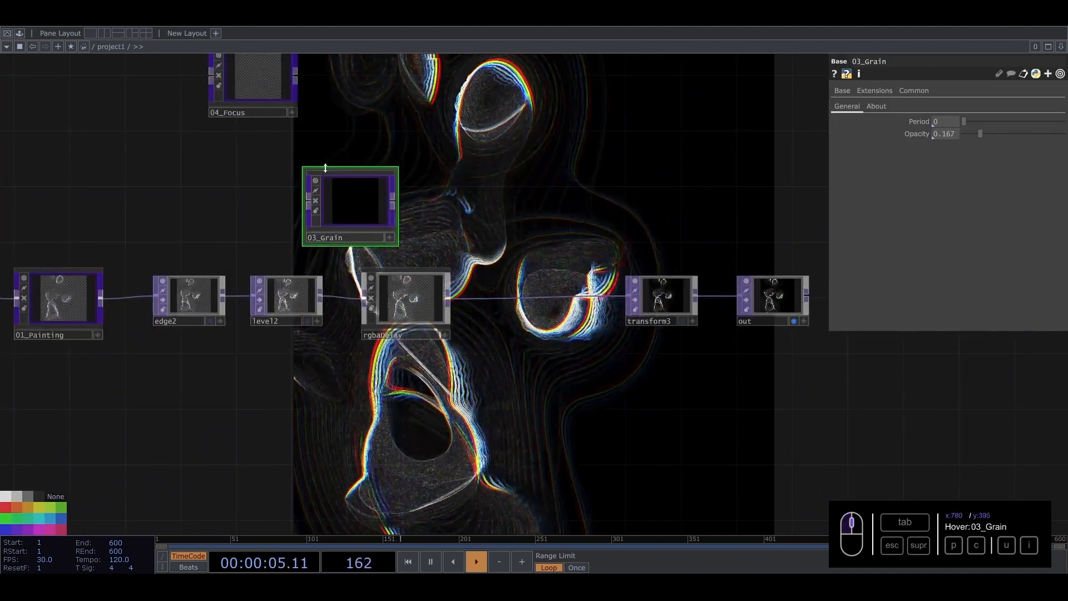
drag(449, 298, 531, 303)
drag(980, 134, 1065, 134)
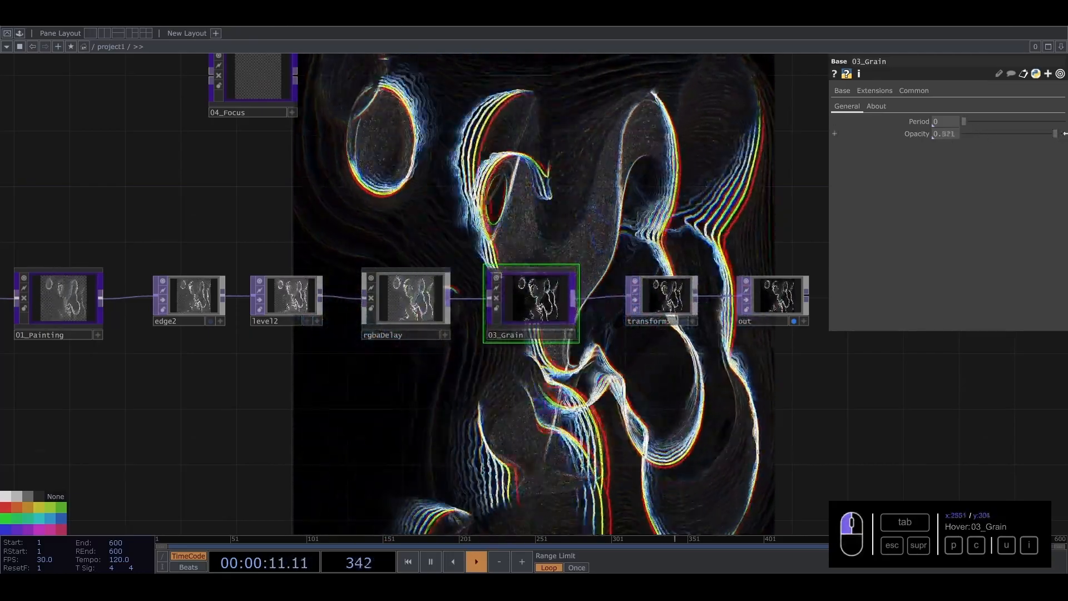
- Delete 03_Grain and insert 04_Focus between rgbaDelay and transform3, in line with the chain
key(Delete)
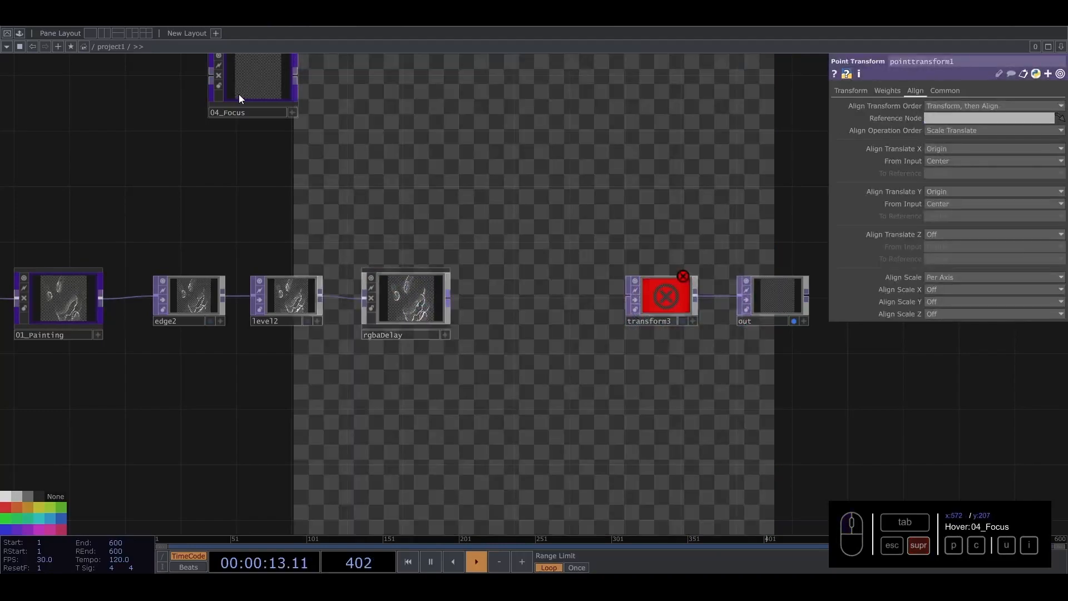
drag(455, 302, 627, 296)
drag(579, 189, 538, 301)
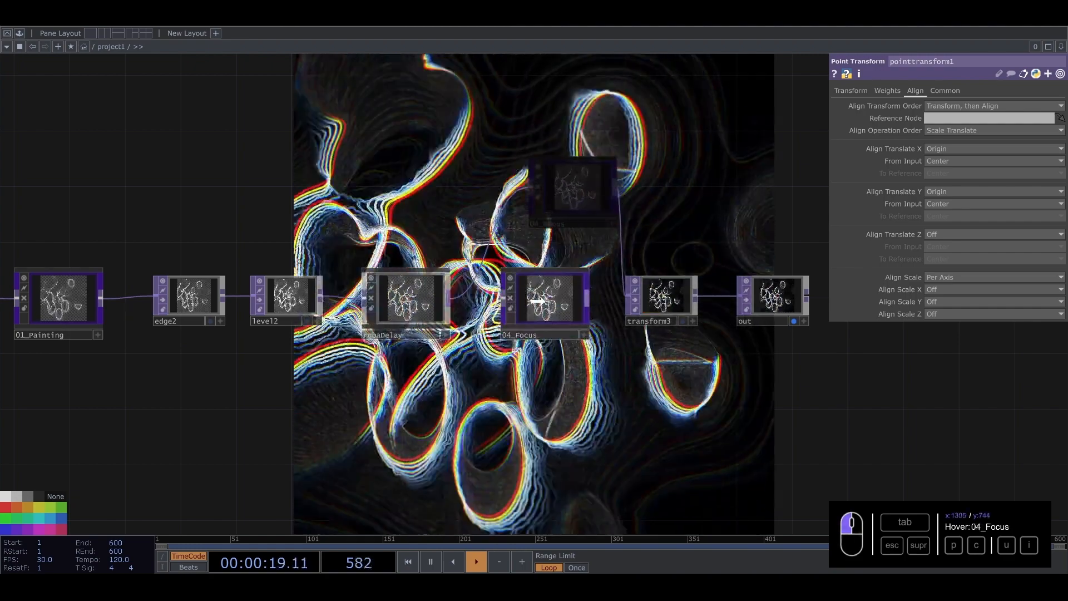
- Enter 04_Focus and examine its three ramps and lumablur1 settings before returning to the project network
click(540, 306)
scroll(538, 305, up, 15)
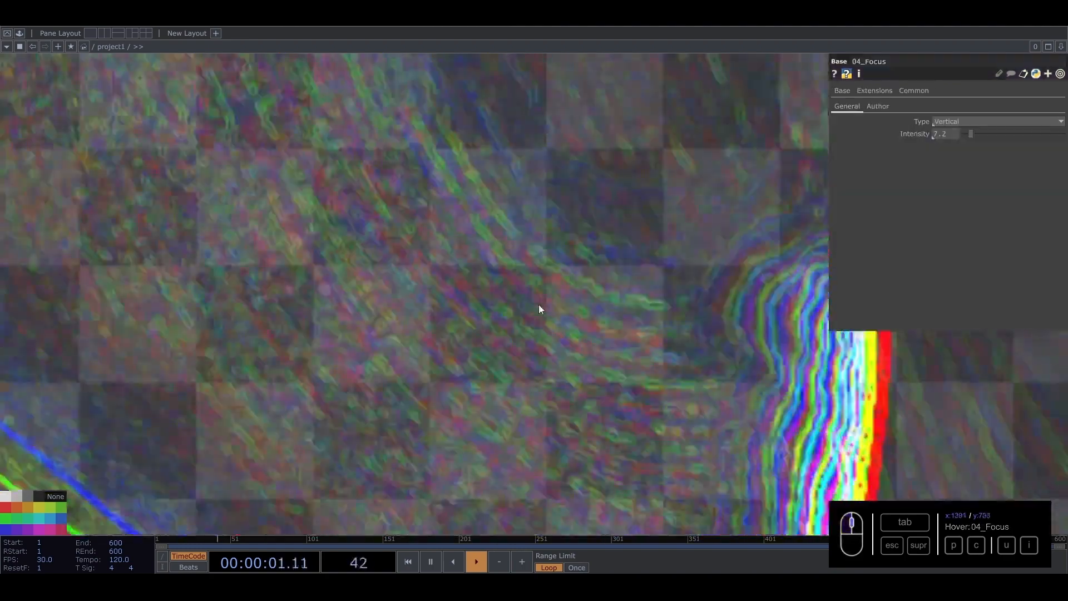
scroll(539, 305, up, 3)
click(253, 205)
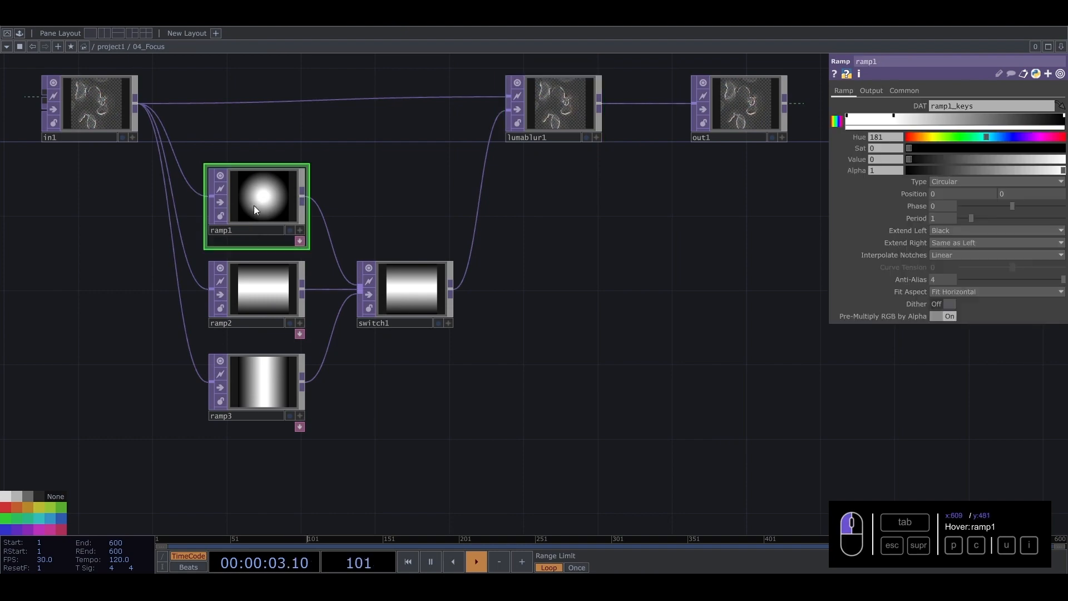
click(262, 290)
click(270, 377)
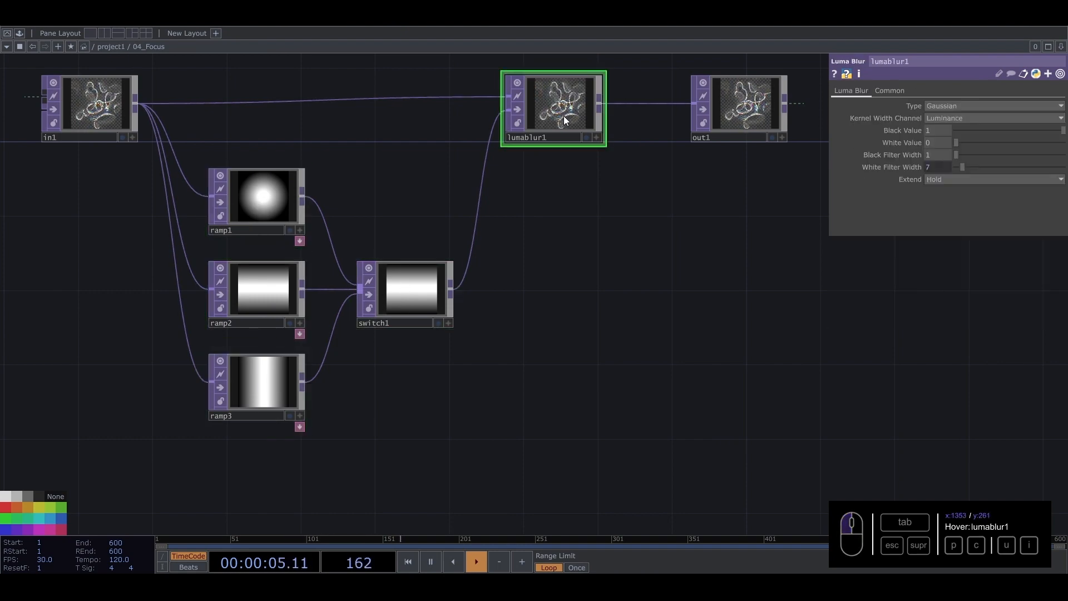
scroll(528, 322, down, 6)
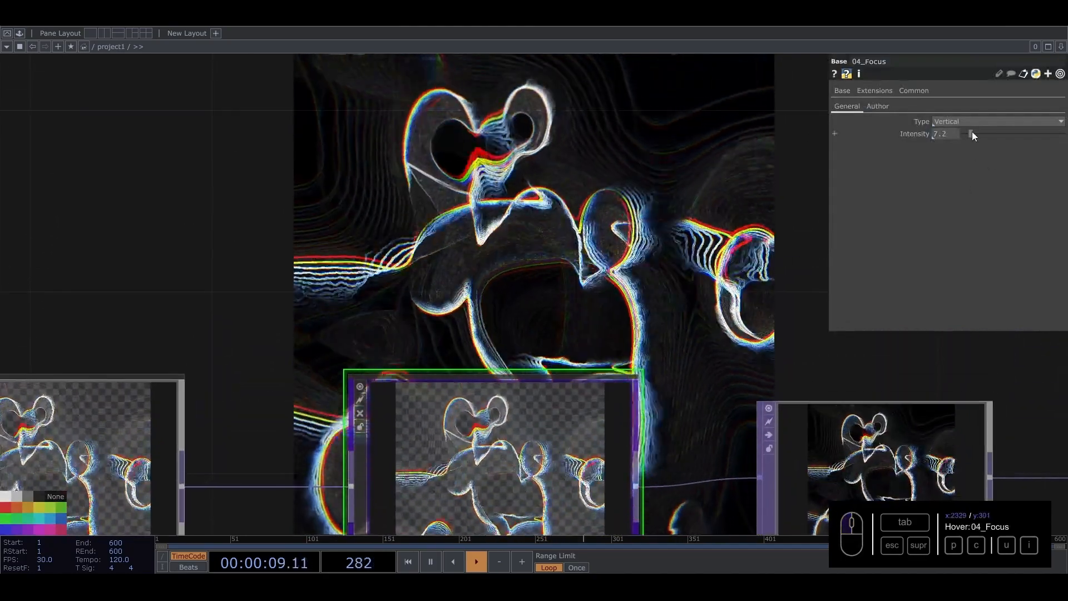
- Try 04_Focus at an intensity of 35.1 with the Circular type, and return the type to Vertical
drag(972, 134, 999, 134)
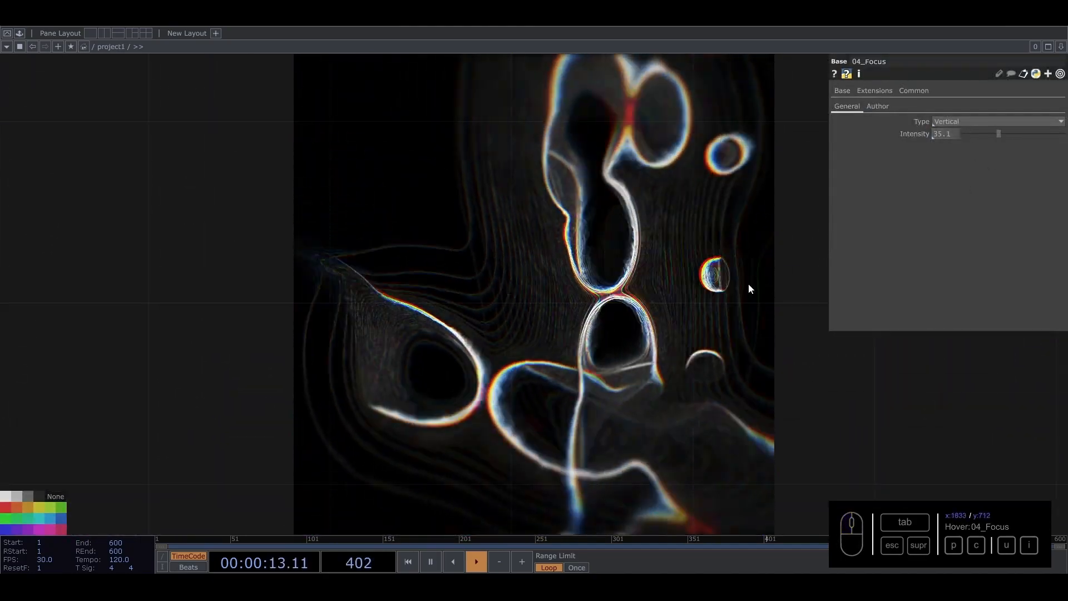
click(963, 122)
click(949, 150)
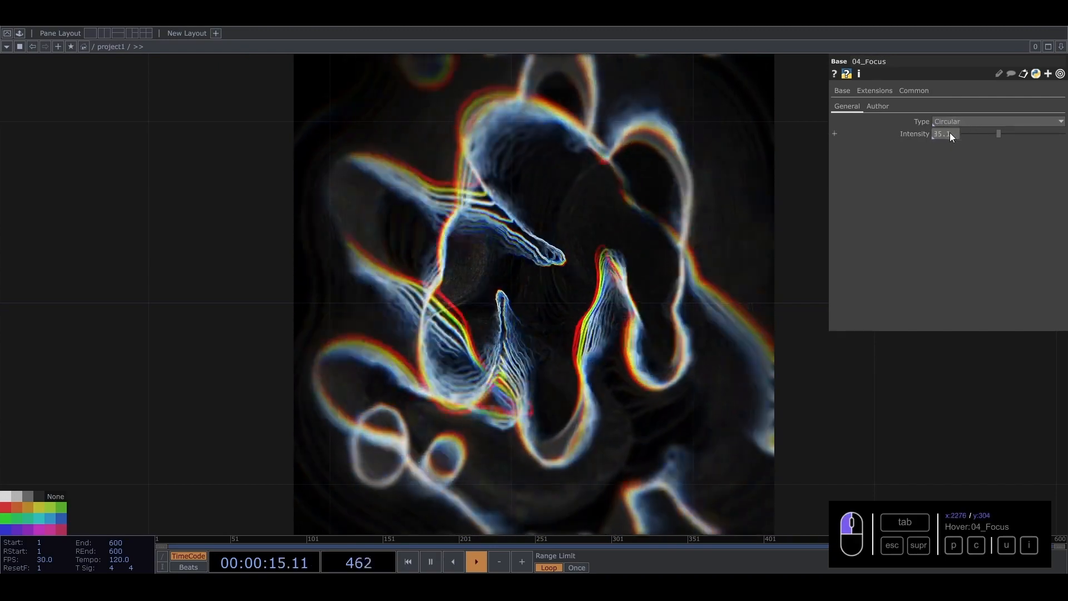
click(958, 123)
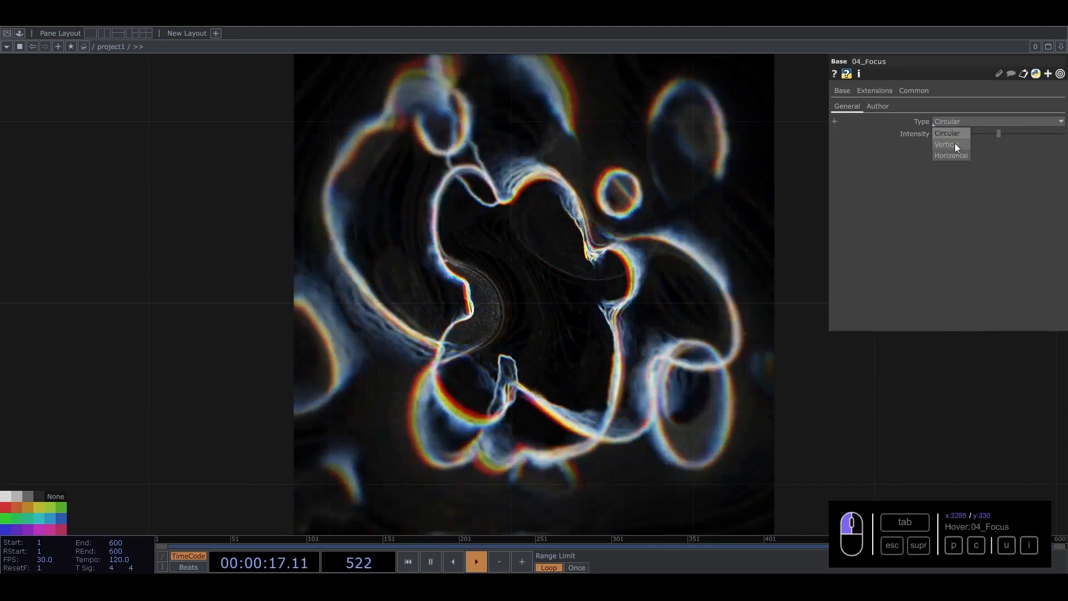
click(954, 142)
- Set 04_Focus's intensity to 17.3
drag(999, 134, 988, 133)
drag(981, 134, 979, 135)
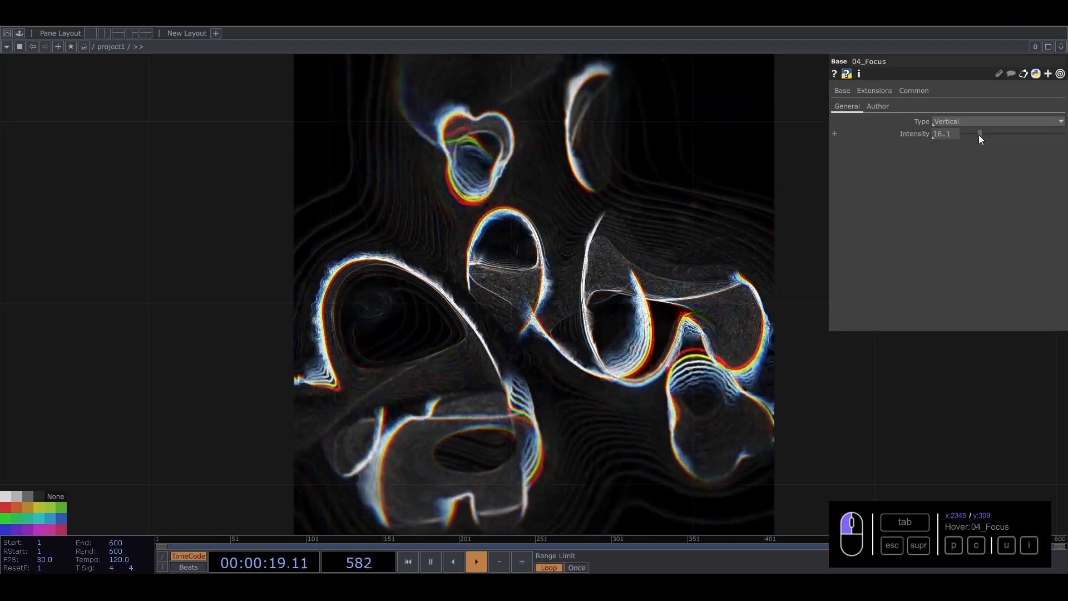
scroll(528, 357, down, 6)
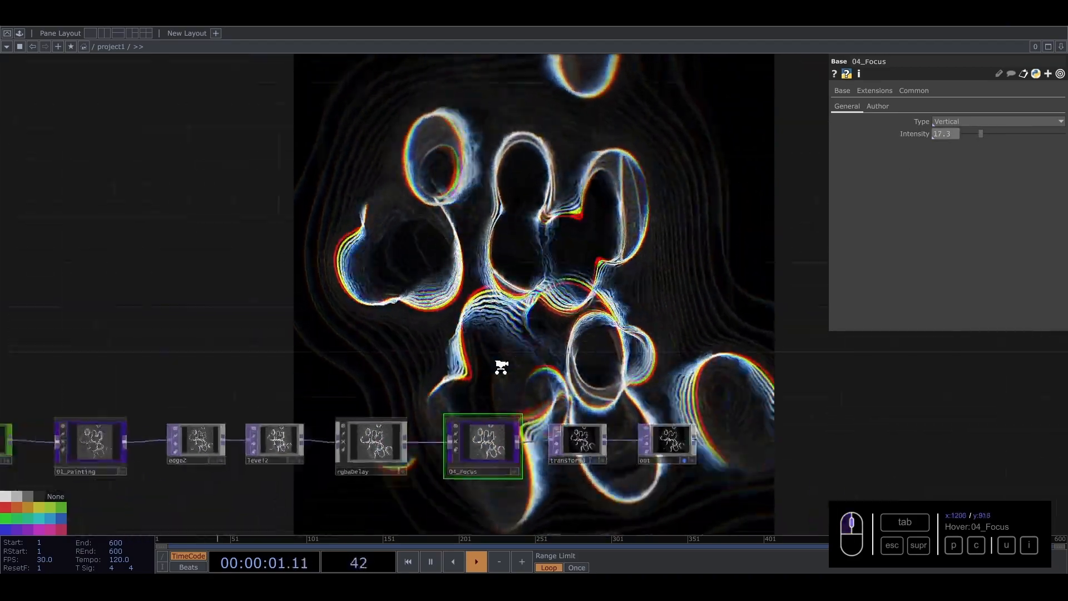
- Slow noise1's Translate 4D expression, trying absTime.seconds * 0.02 and settling on absTime.seconds * 0.01
drag(345, 282, 977, 260)
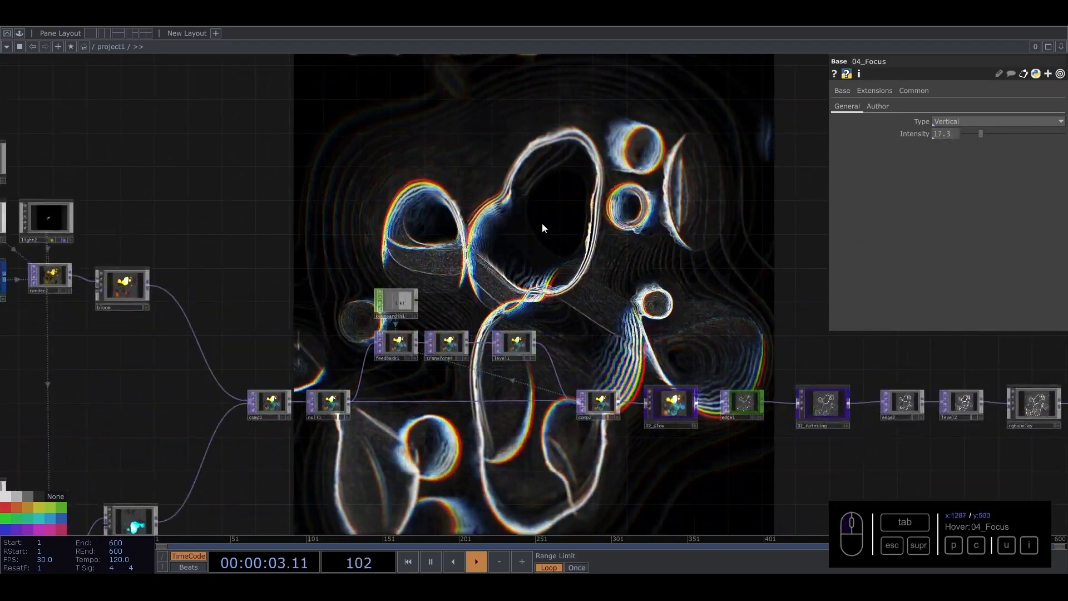
scroll(565, 257, down, 8)
drag(598, 191, 841, 216)
scroll(390, 319, up, 12)
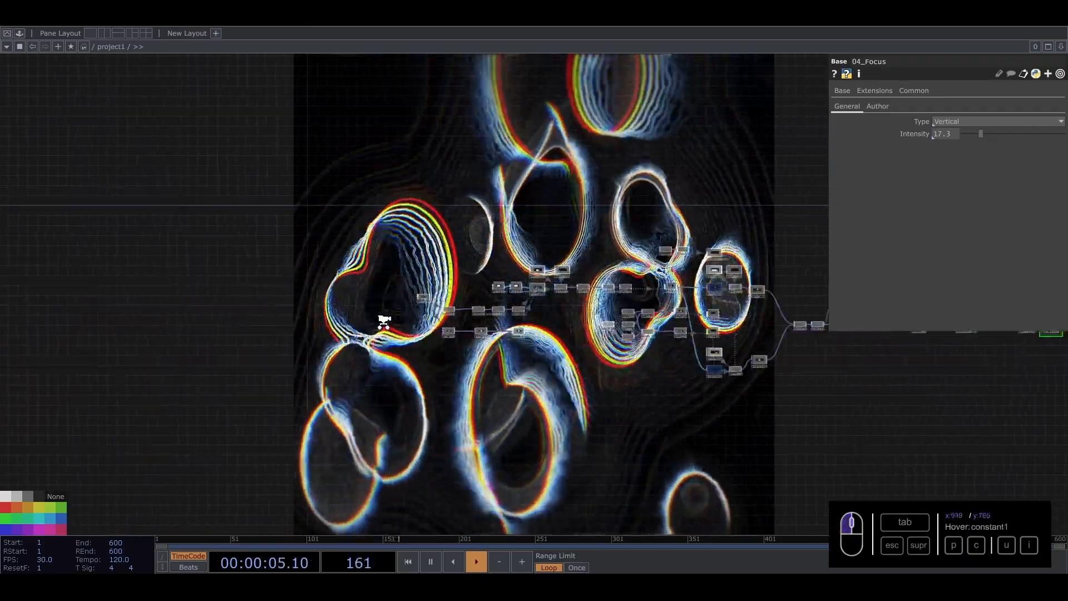
click(533, 275)
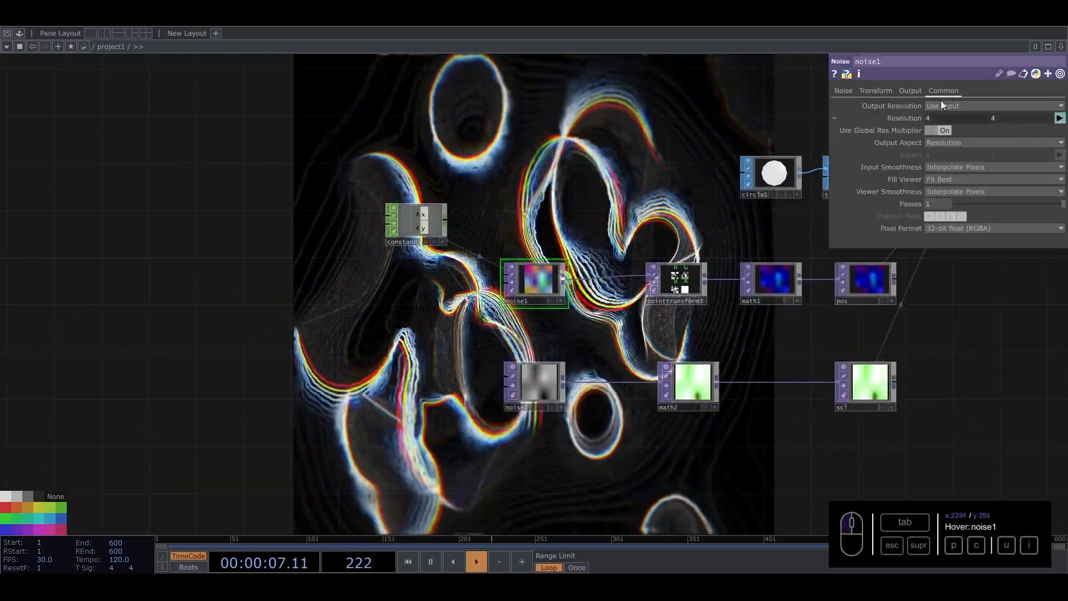
click(876, 90)
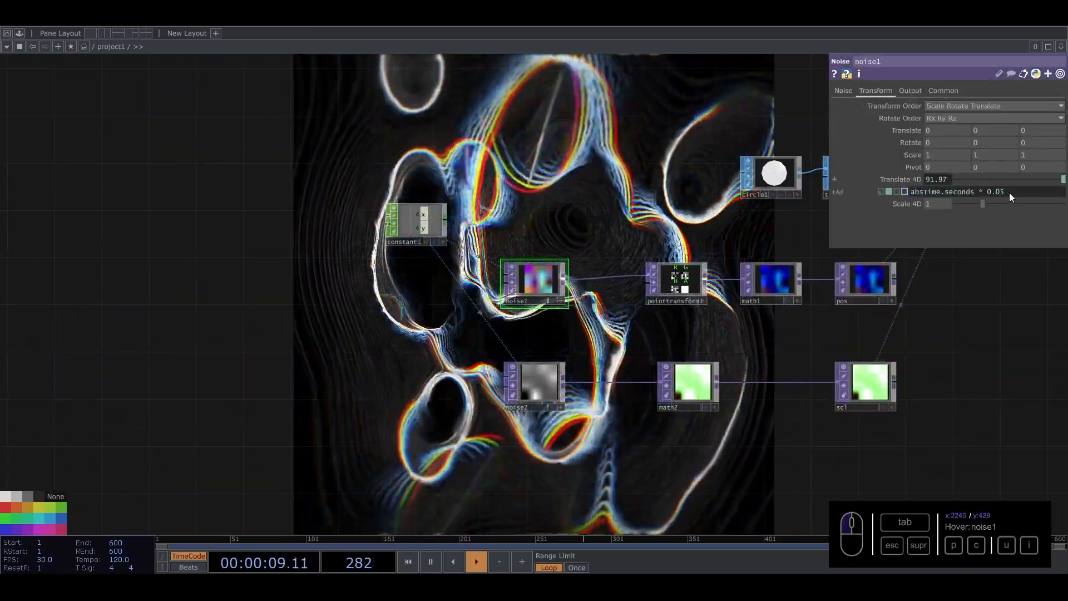
drag(1009, 192, 999, 194)
text(2)
click(593, 157)
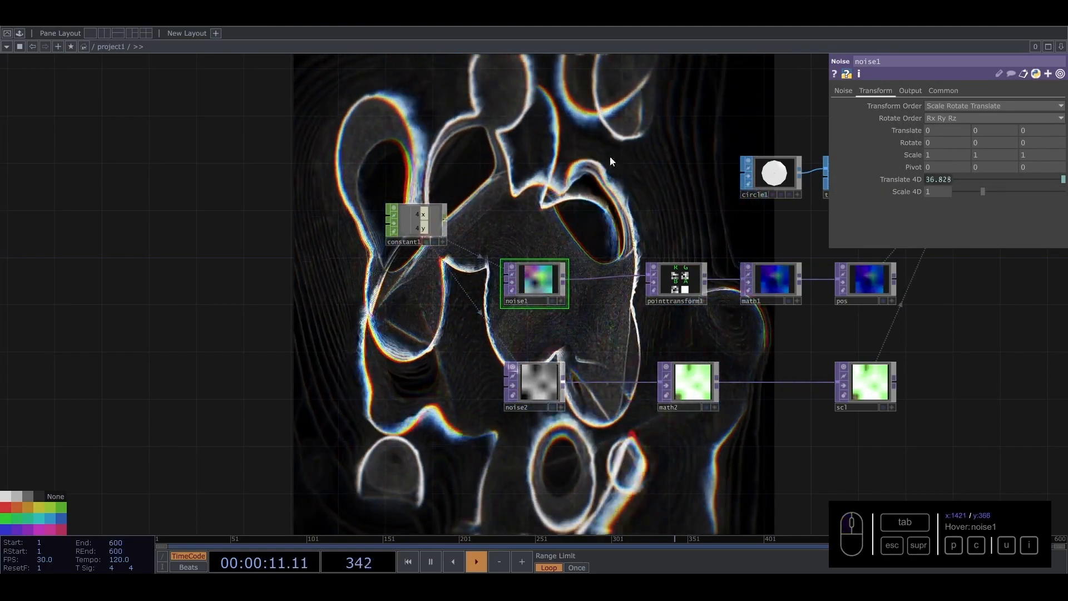
click(938, 178)
drag(1004, 194, 997, 196)
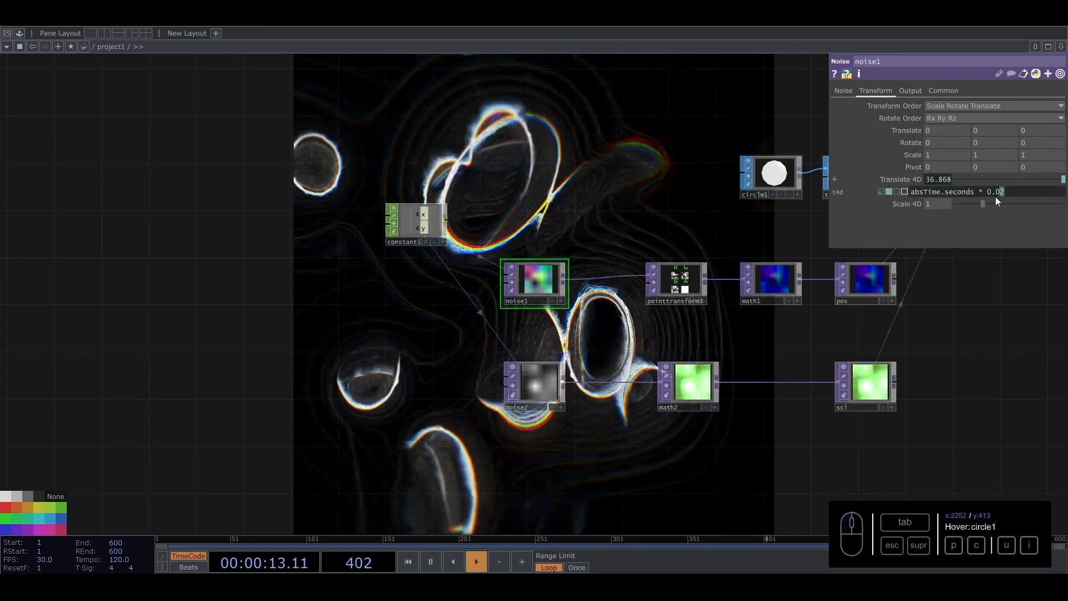
text(1)
drag(604, 191, 610, 189)
- Set level2's Brightness 1 to 1.54, Gamma 1 to 1.44 and Contrast to 1.33
drag(495, 201, 116, 241)
scroll(618, 298, down, 5)
drag(451, 312, 88, 339)
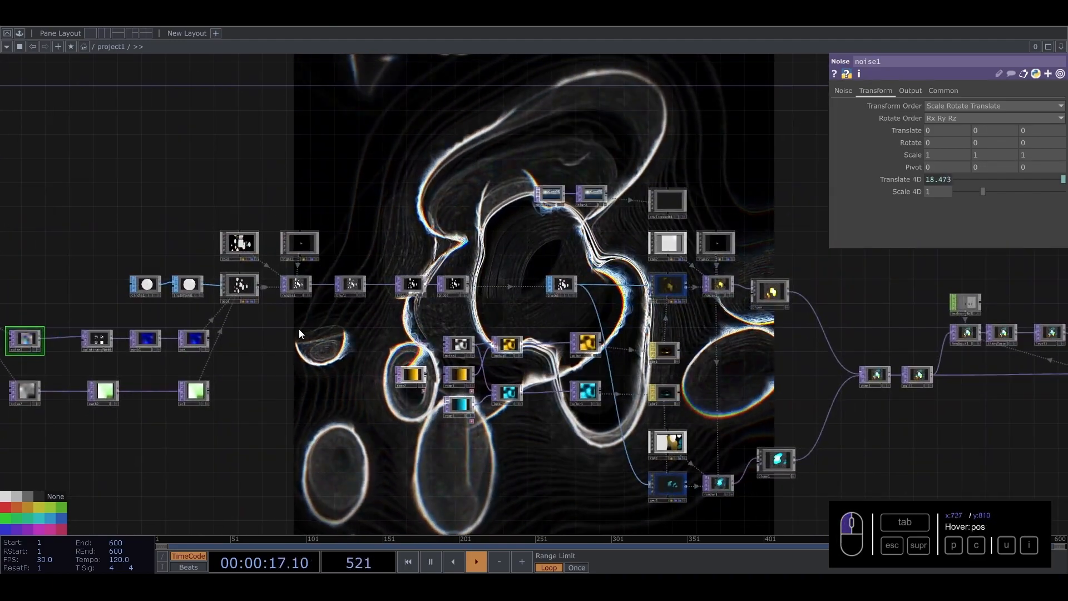
drag(427, 279, 459, 328)
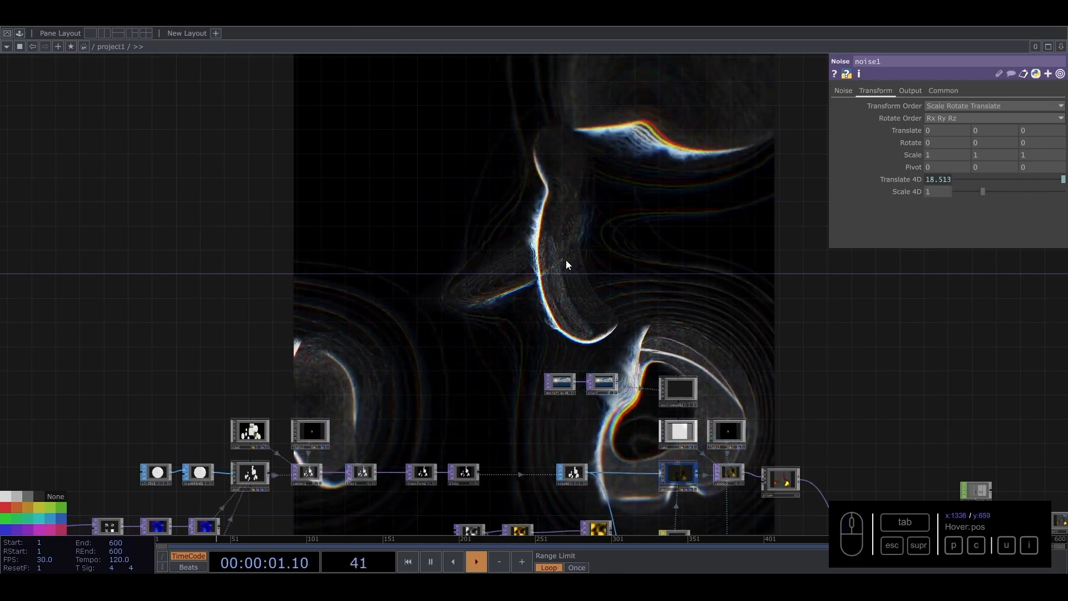
drag(772, 333, 201, 193)
scroll(760, 401, up, 10)
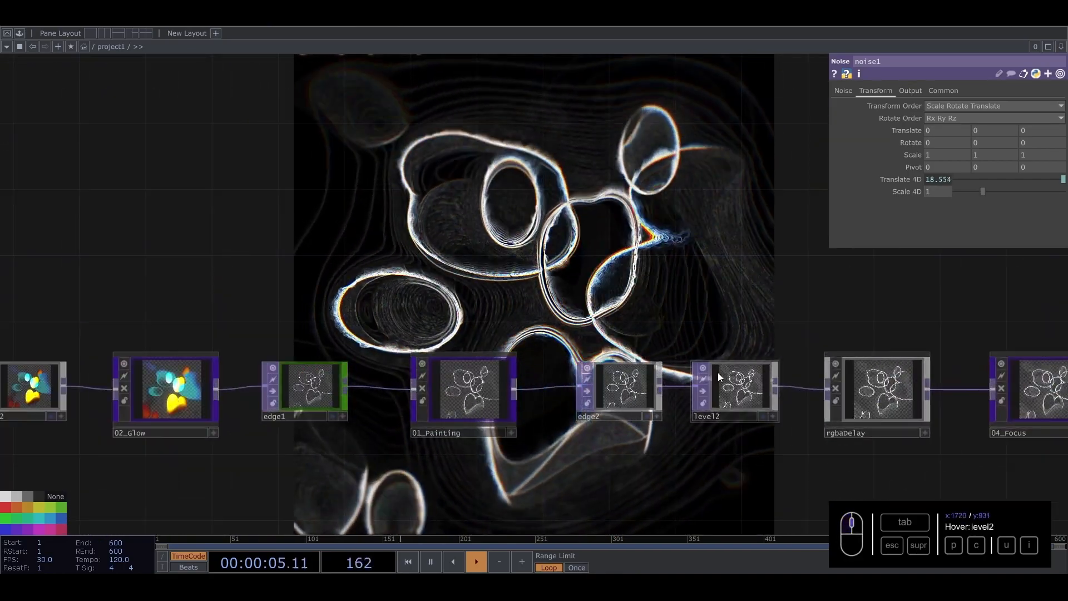
click(749, 386)
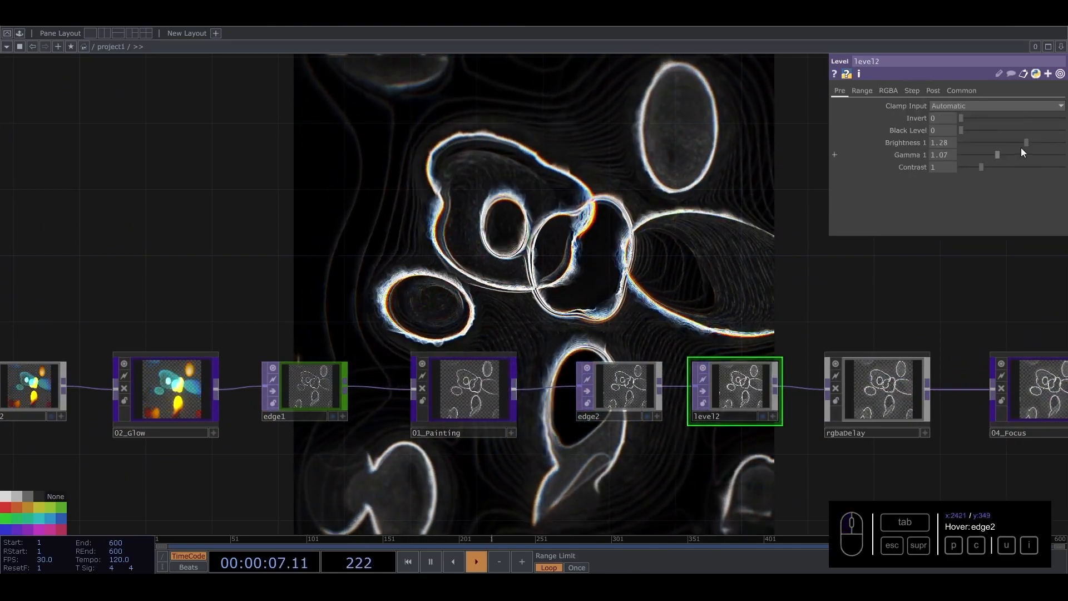
drag(1026, 142, 989, 168)
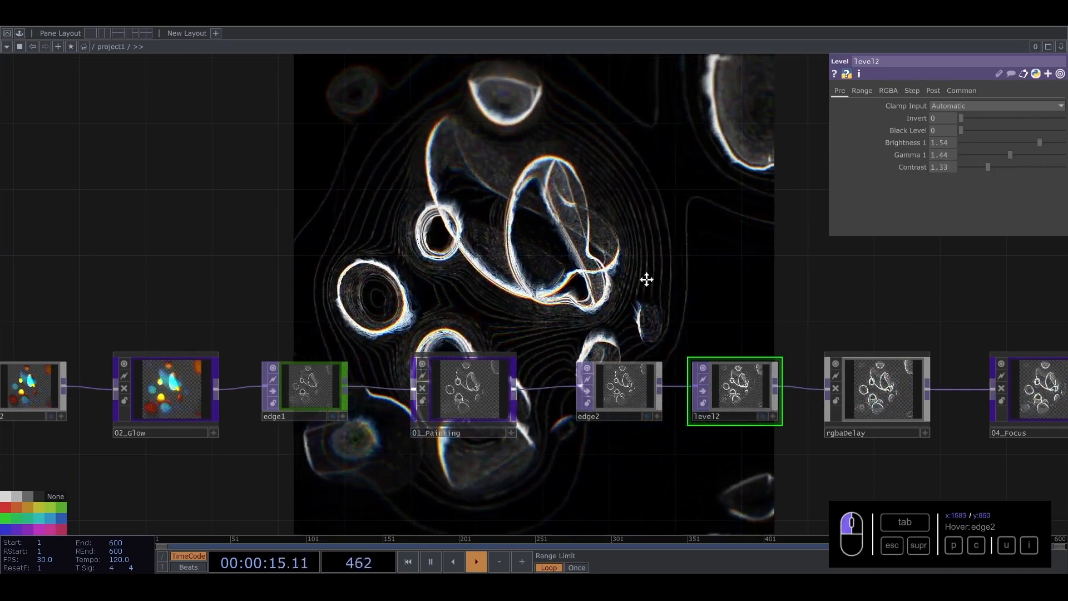
- Raise the Intensity of 02_Glow, between comp2 and edge1, to 0.749
drag(646, 276, 633, 345)
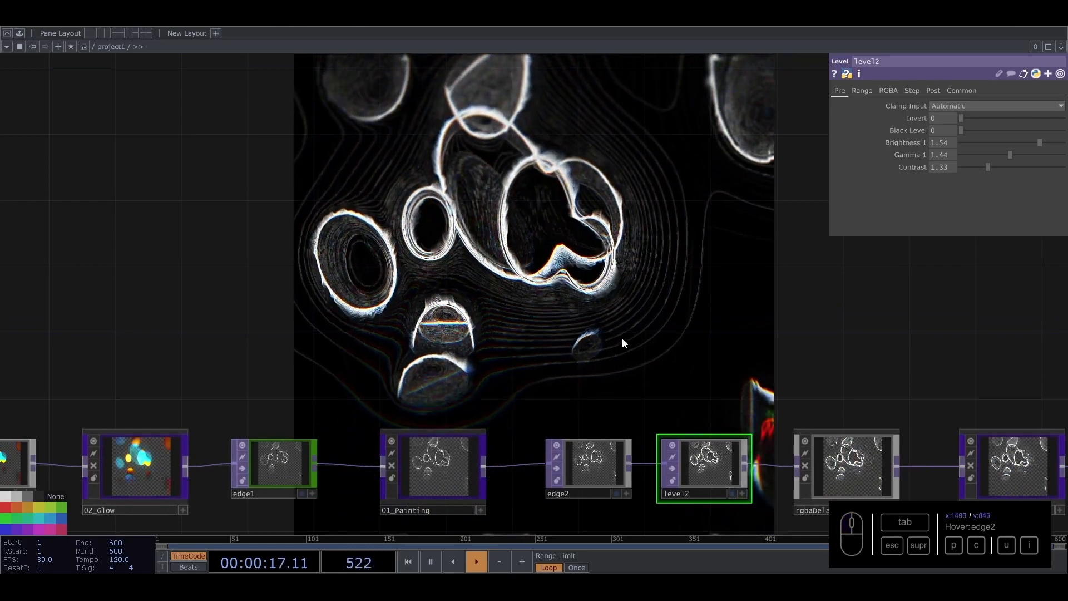
drag(560, 296, 749, 243)
drag(542, 260, 677, 308)
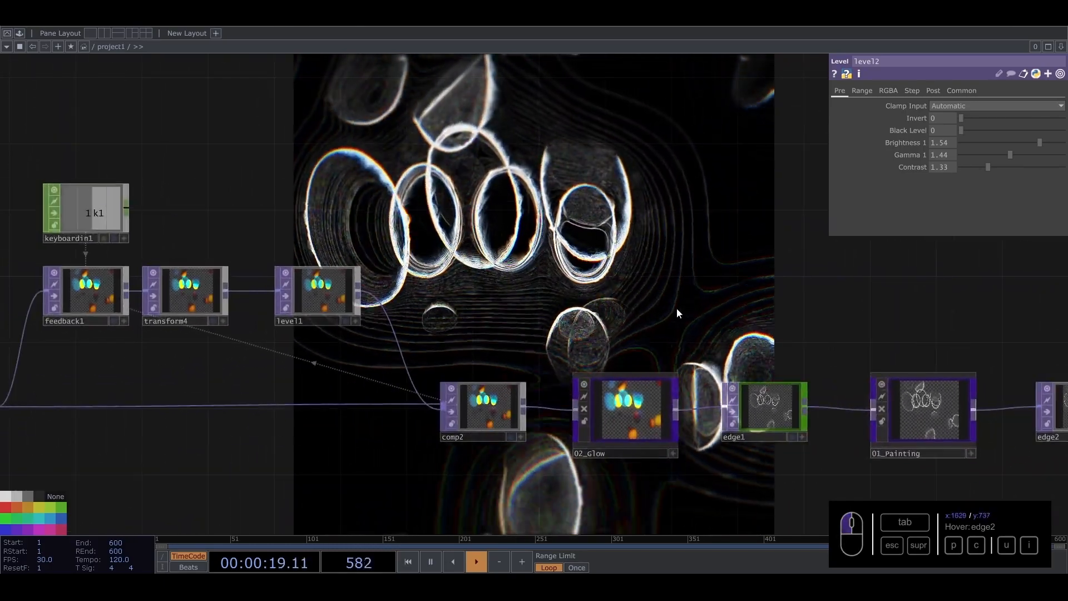
click(632, 408)
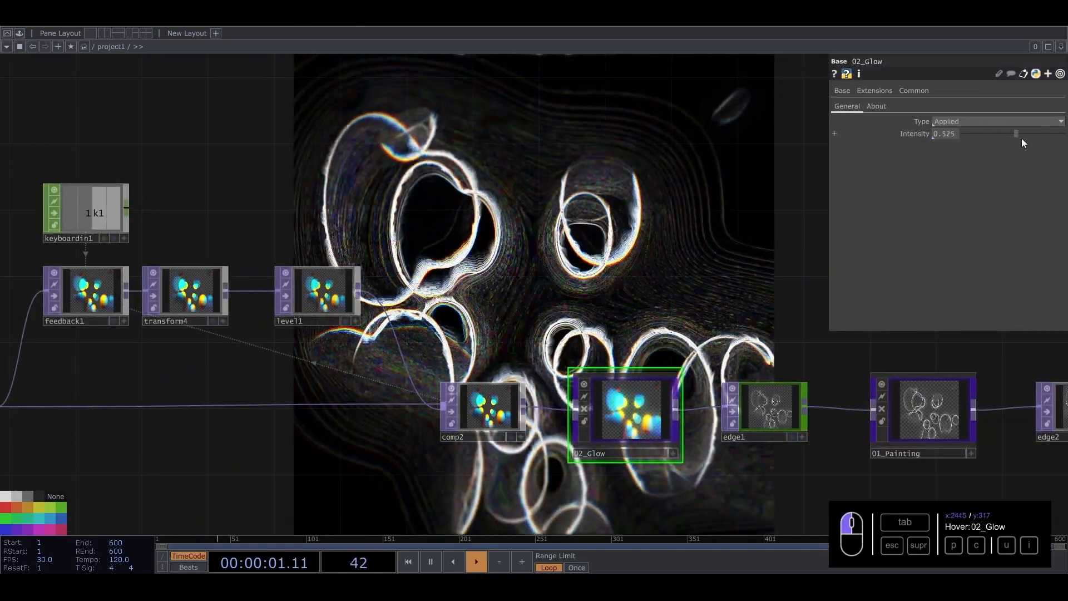
drag(1064, 142, 985, 142)
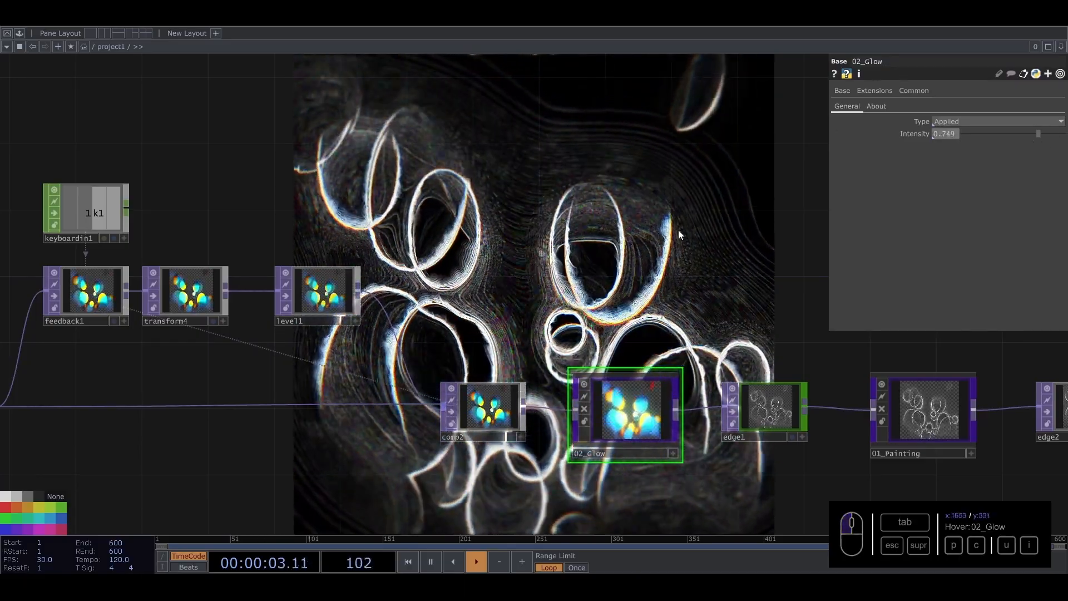
- Try transform4 in the feedback loop at scales of 0.62 and 1.72, and set both scale values to 0.9
drag(678, 226, 953, 265)
click(482, 316)
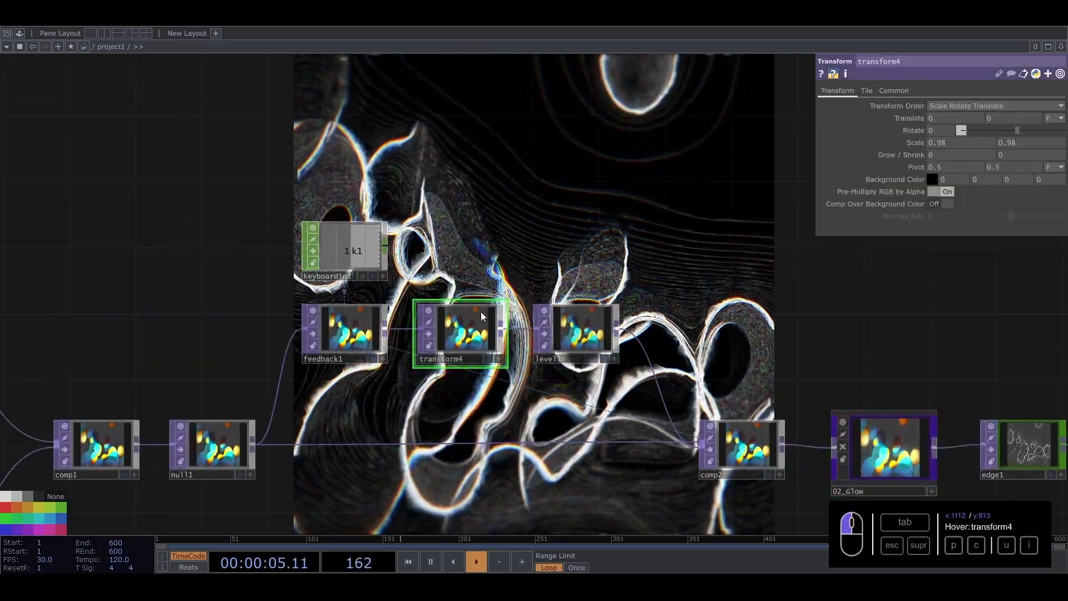
middle_drag(916, 143, 913, 131)
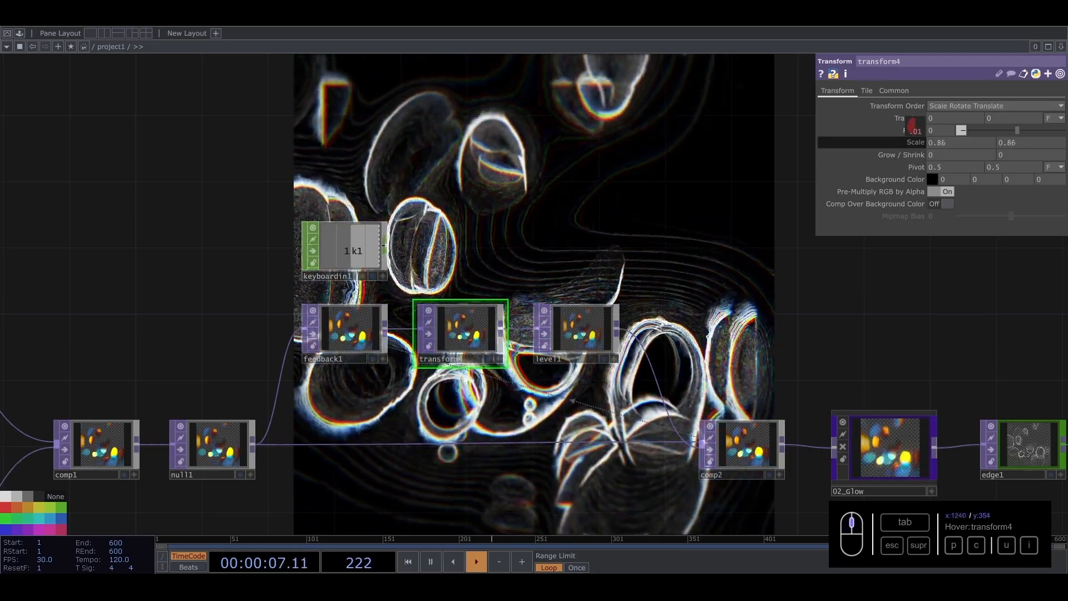
middle_drag(518, 147, 89, 163)
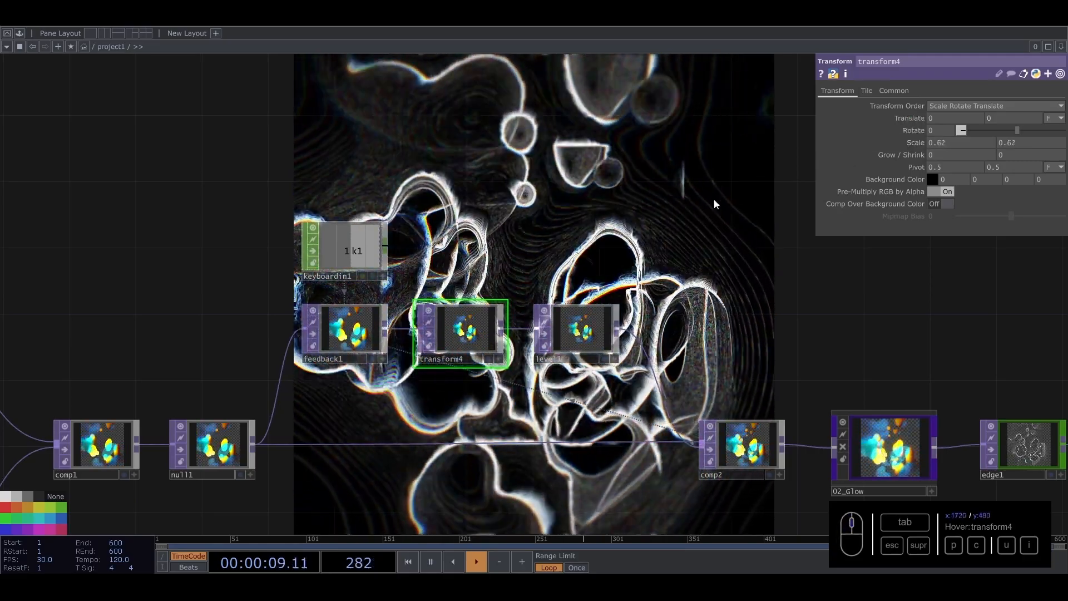
drag(716, 204, 647, 427)
middle_drag(916, 143, 1067, 125)
drag(948, 142, 687, 273)
text(0.9)
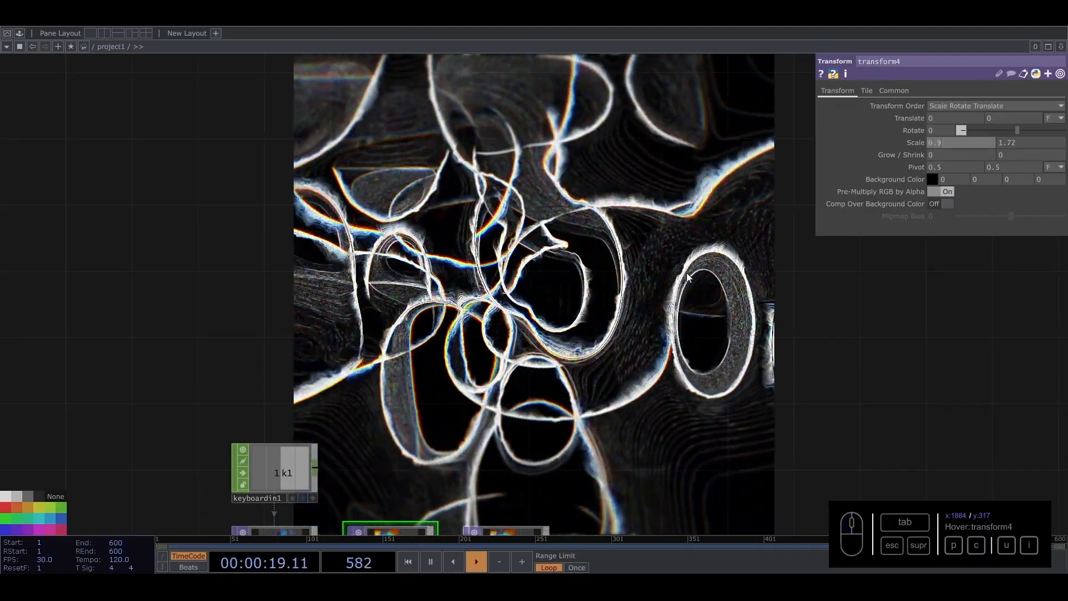
key(Tab)
text(0.9)
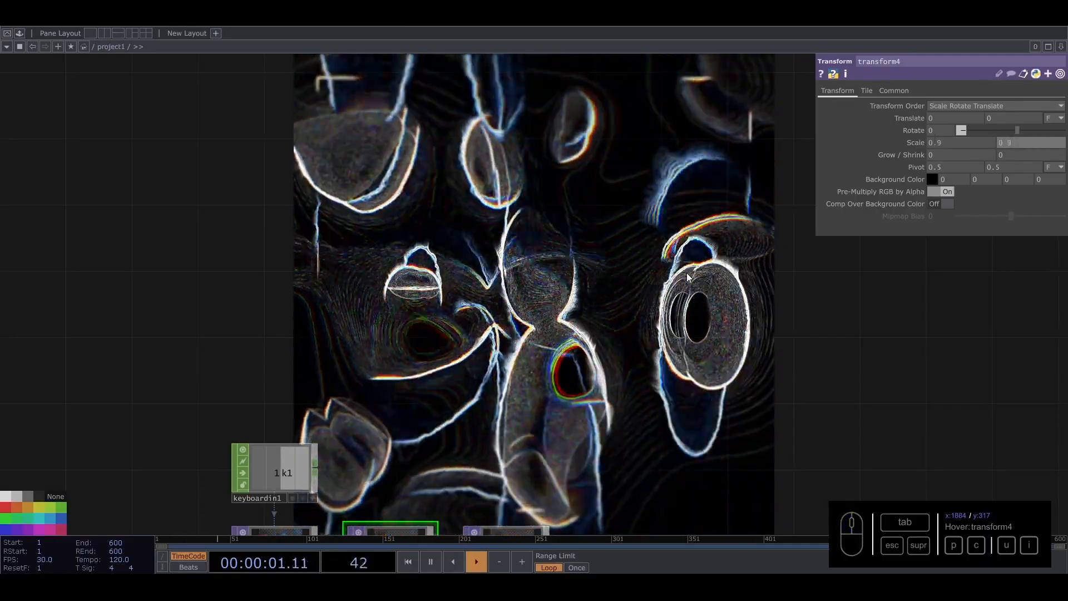
- Select level2 and the operators after it as a group and move them away from edge2 to make room
scroll(545, 289, down, 3)
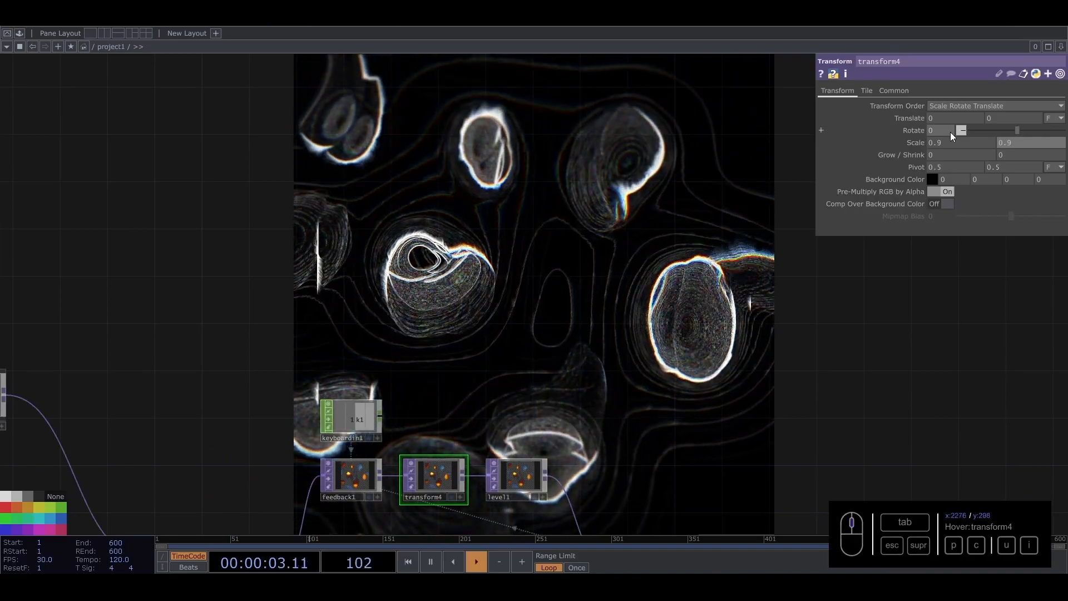
scroll(510, 322, down, 3)
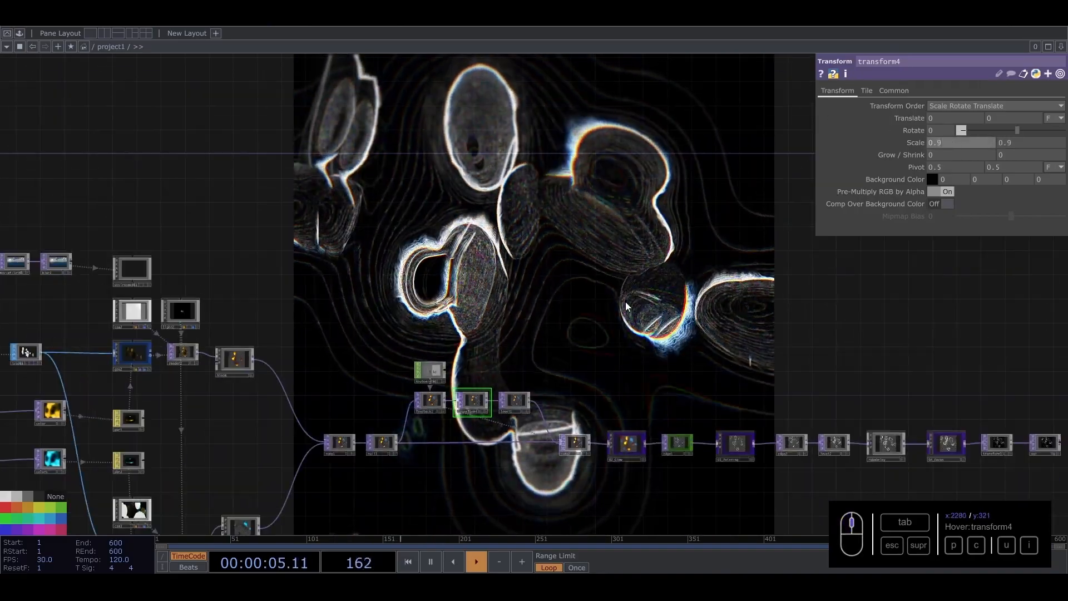
drag(626, 306, 462, 263)
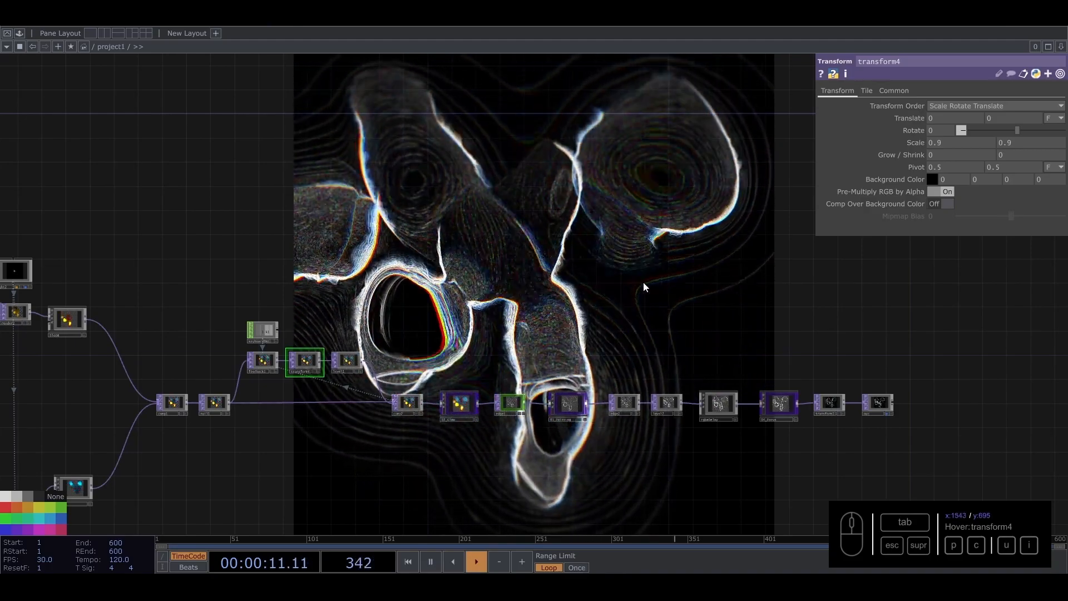
scroll(724, 400, up, 8)
click(659, 389)
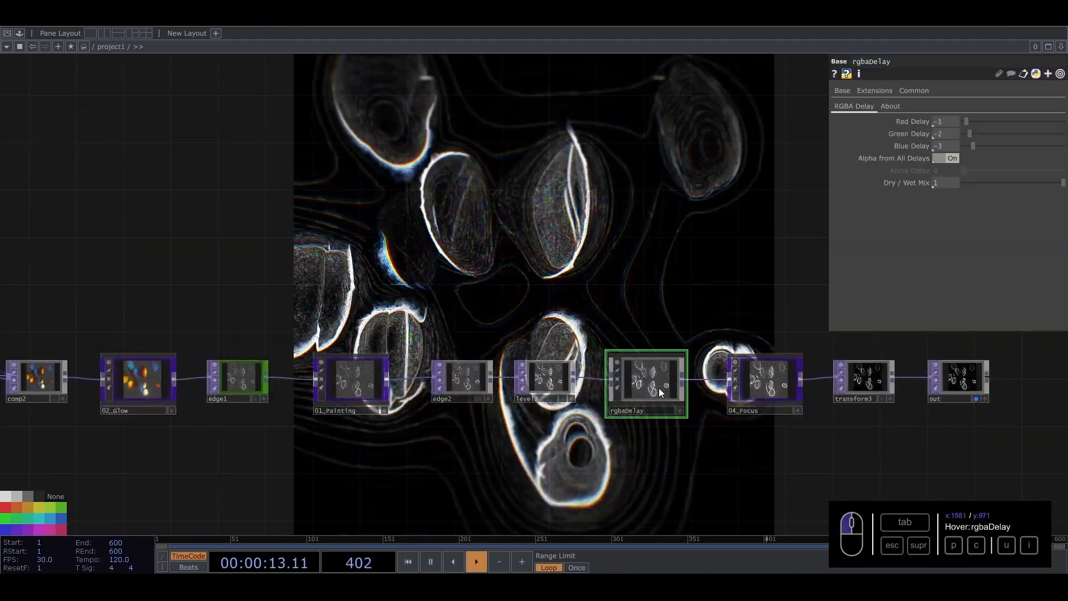
click(466, 386)
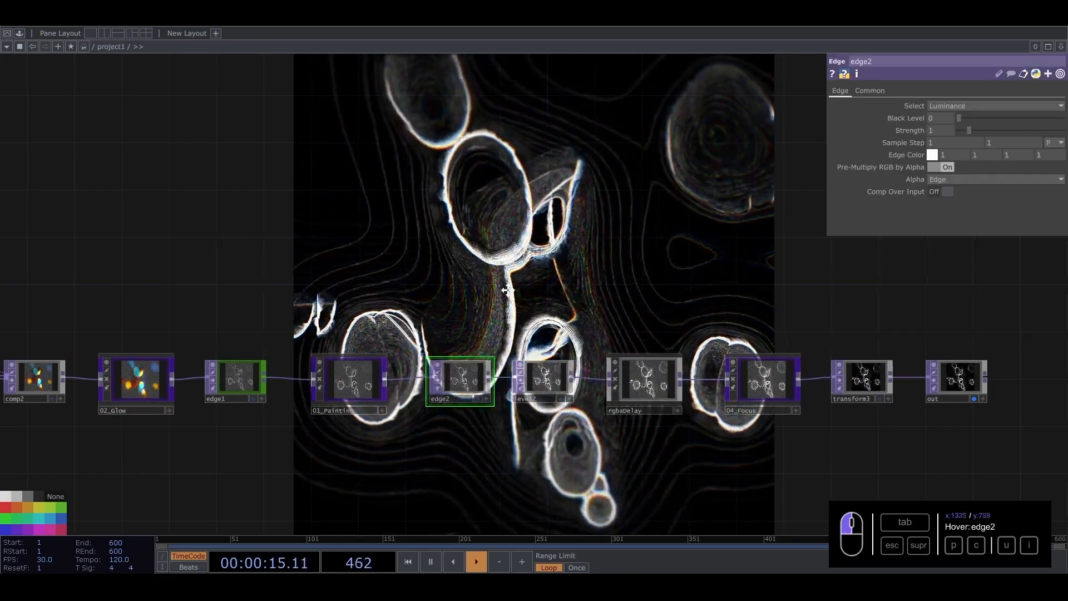
drag(506, 290, 361, 253)
right_drag(372, 289, 937, 391)
drag(394, 334, 485, 346)
scroll(389, 362, up, 10)
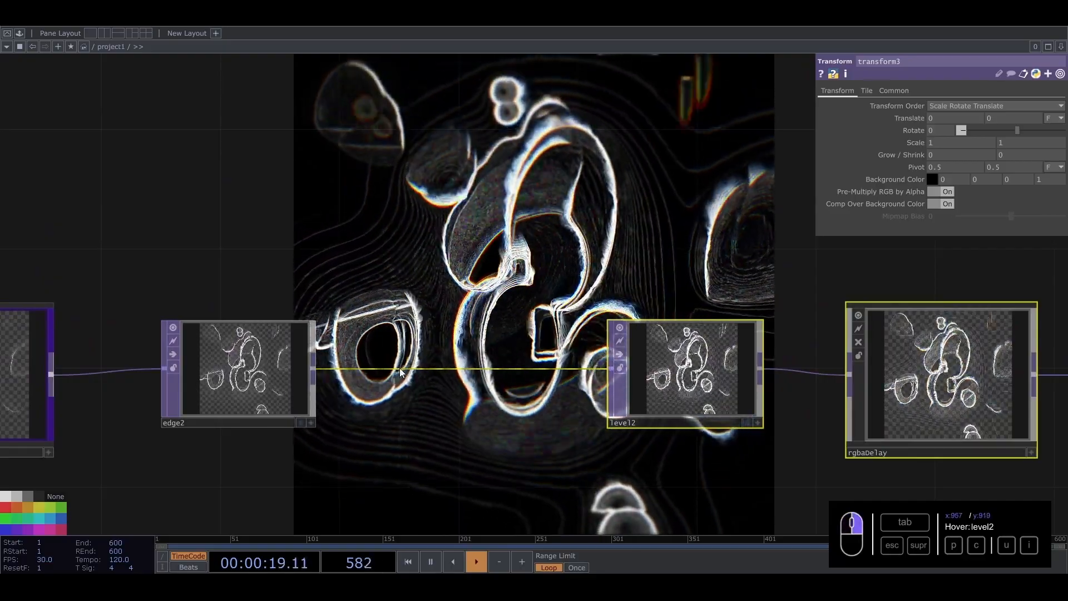
- Insert an Edge TOP on the connection between edge2 and level2, and bypass it
right_click(401, 371)
click(409, 355)
text(e)
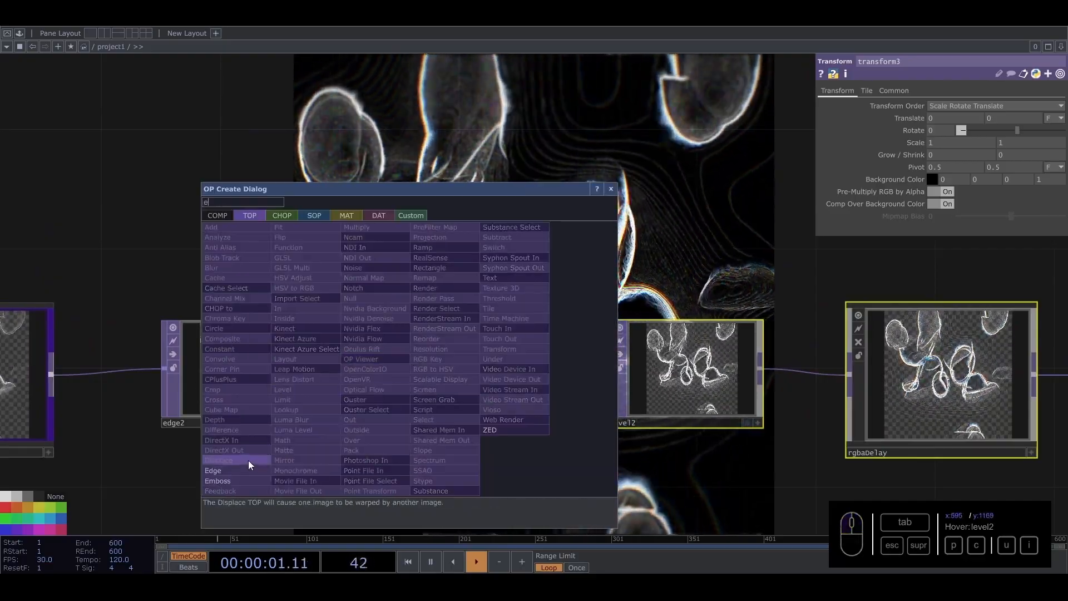
click(243, 470)
click(452, 372)
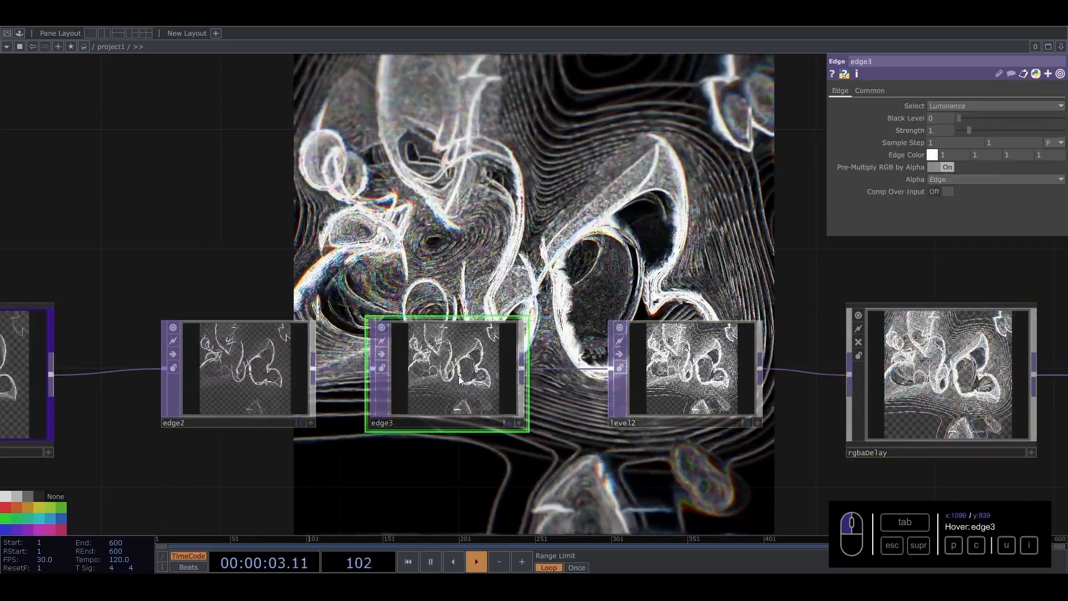
click(381, 354)
- Try Comp Over Input on edge1 and edge2, and turn it back off on both
drag(368, 202, 501, 210)
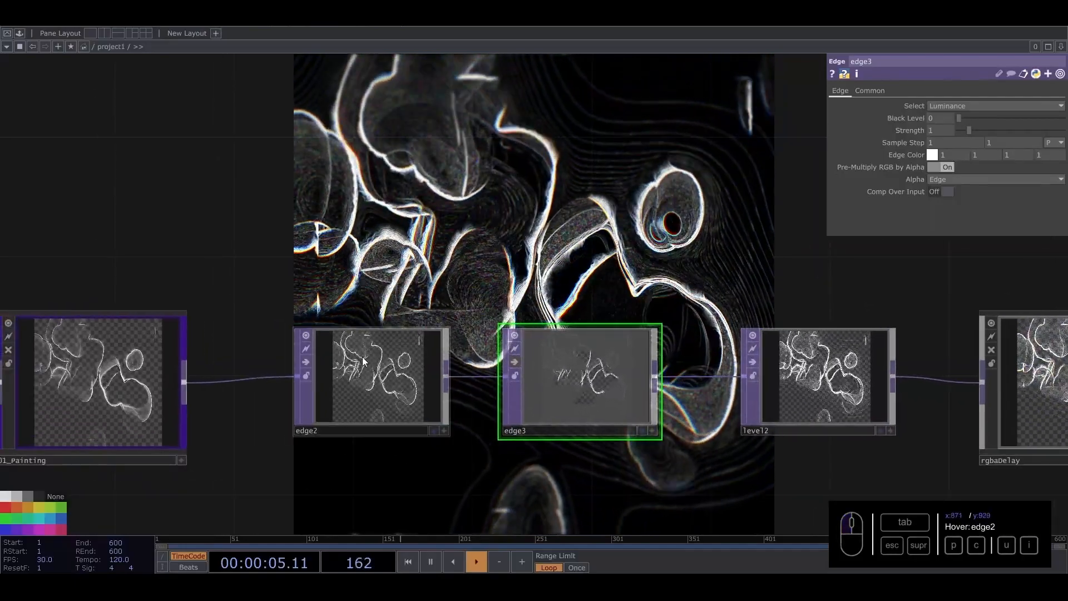
drag(125, 306, 542, 317)
click(236, 384)
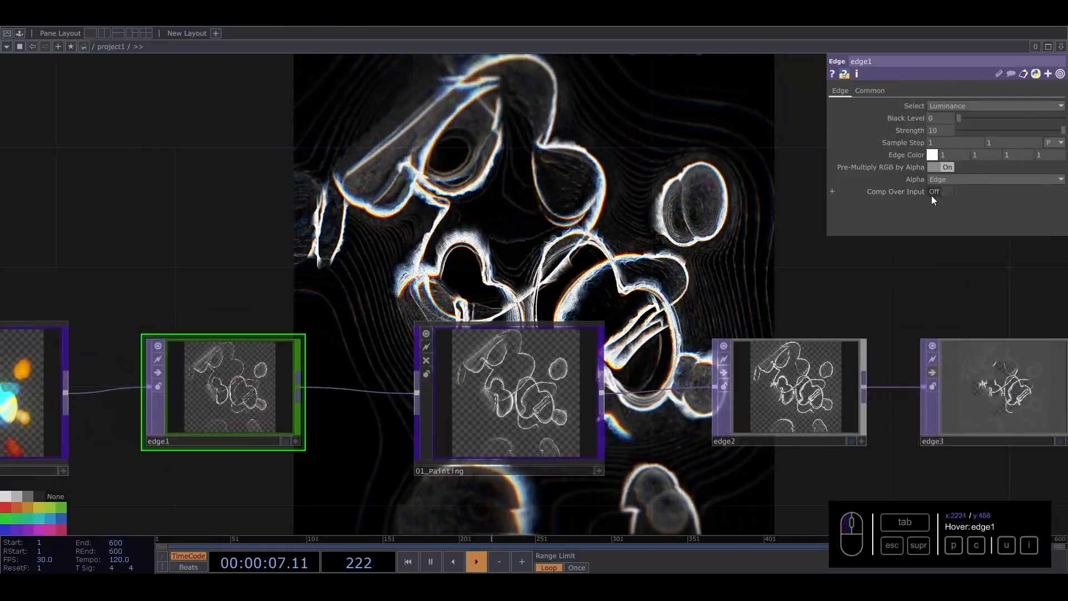
click(945, 191)
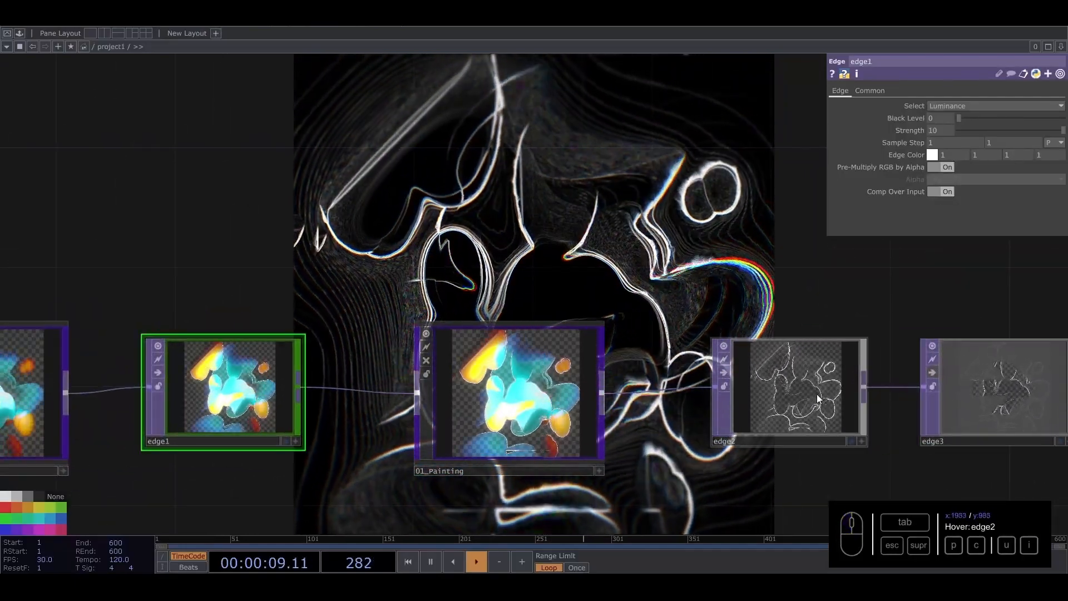
click(818, 399)
click(949, 192)
drag(853, 190, 733, 239)
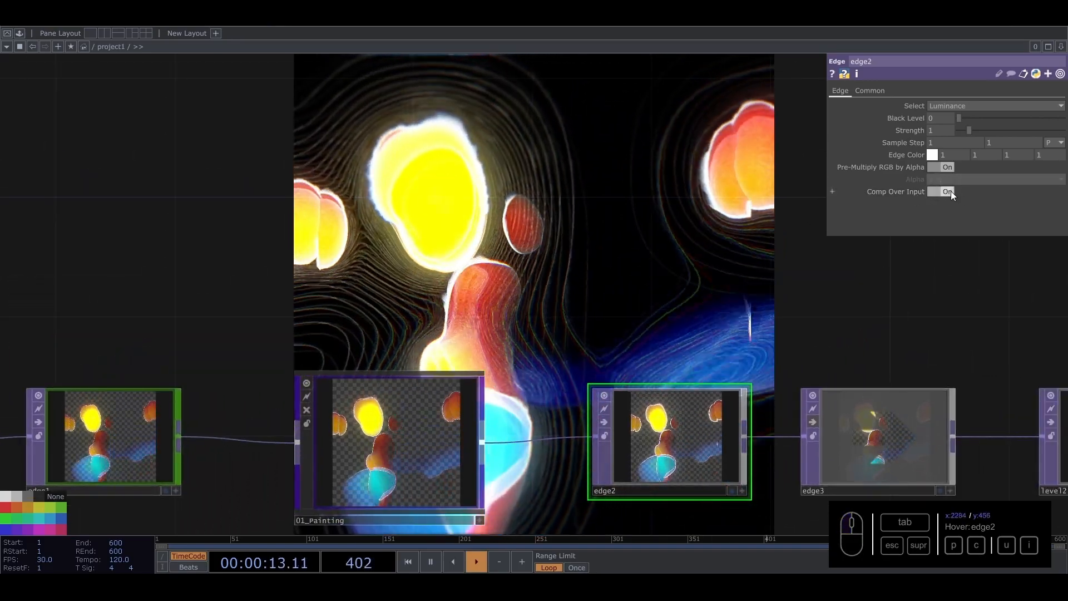
click(951, 192)
click(124, 431)
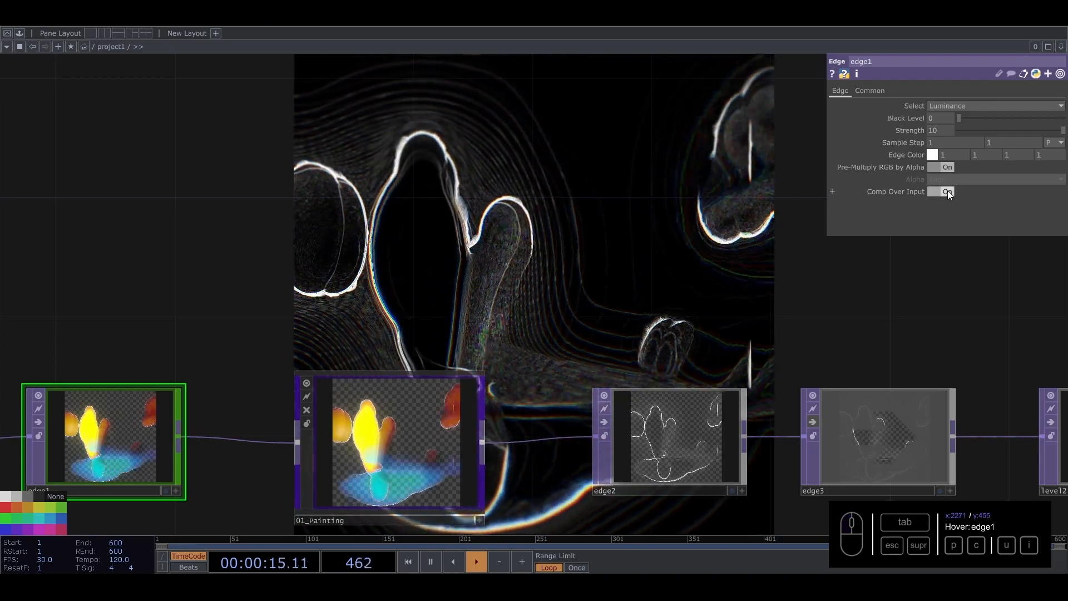
click(947, 190)
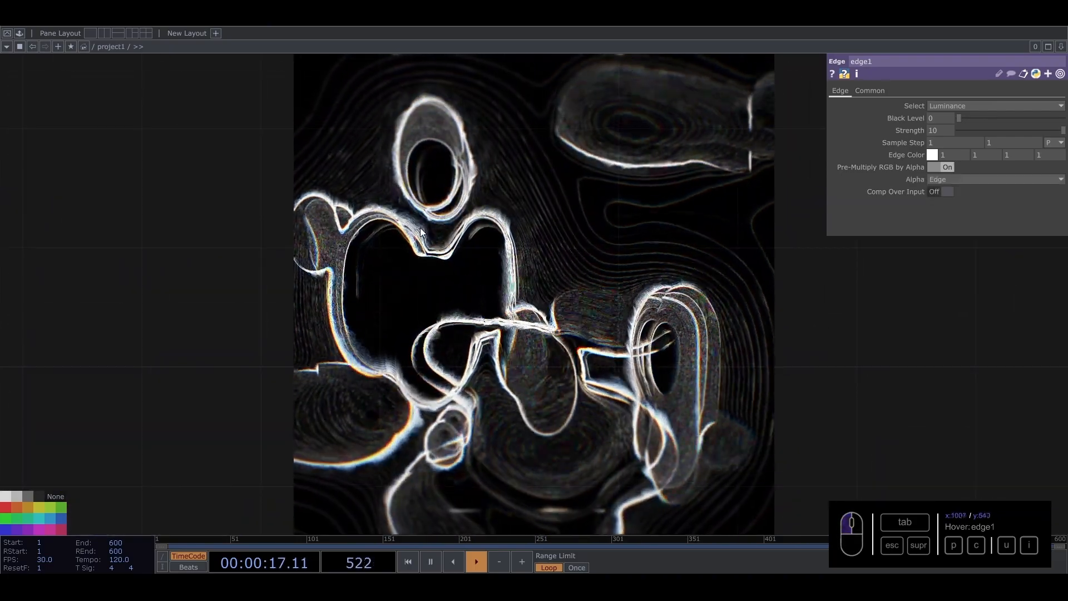
- Set the Period of the 01_Painting component between edge1 and edge2 to 0.106
drag(675, 361, 452, 136)
click(813, 431)
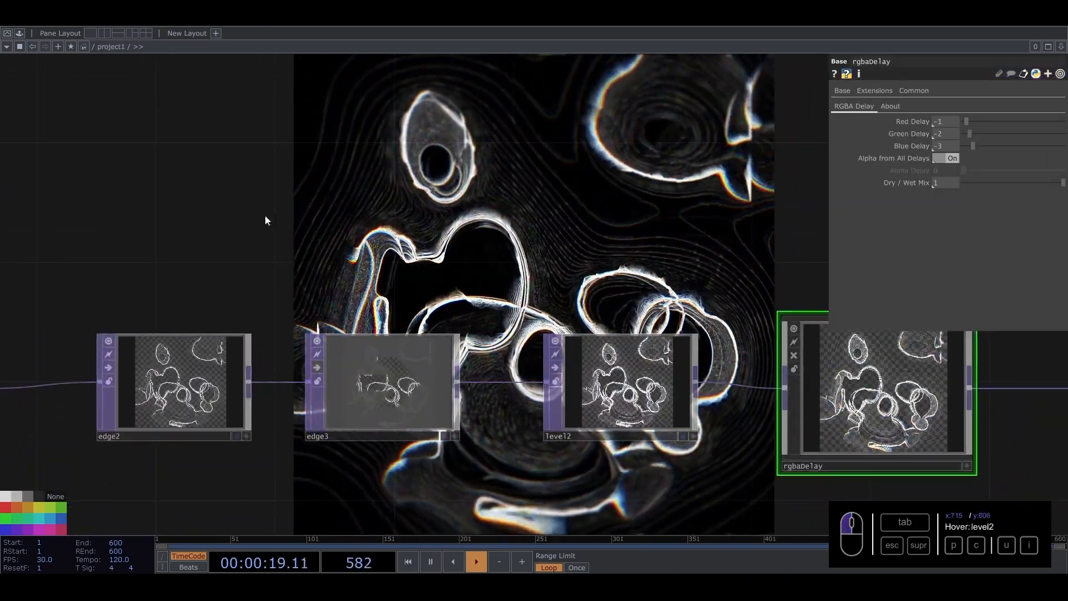
drag(266, 216, 586, 229)
middle_drag(598, 256, 401, 295)
click(387, 338)
drag(468, 208, 527, 290)
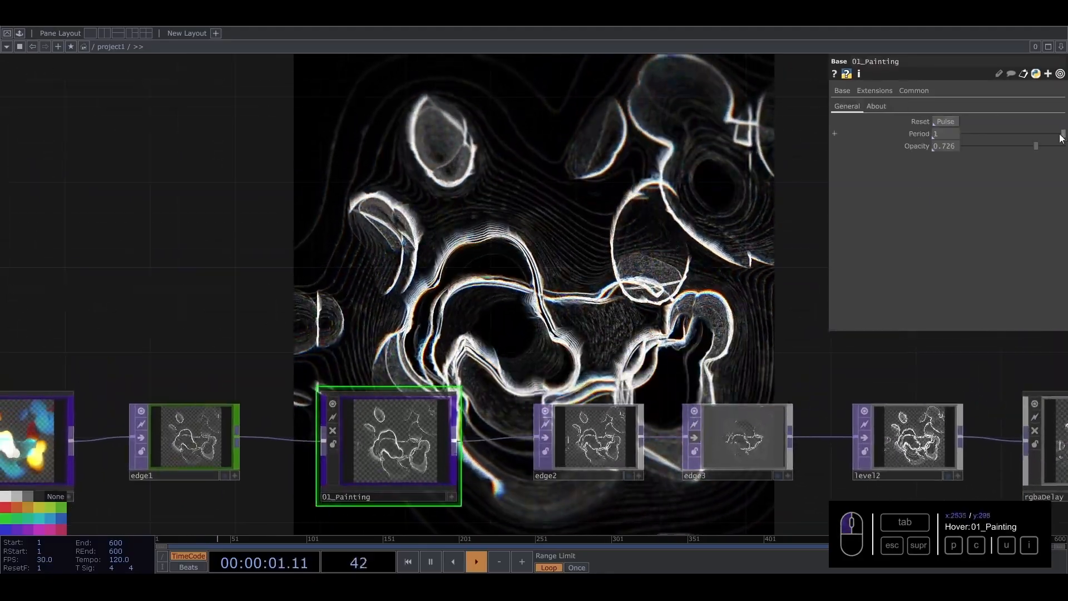
drag(1062, 134, 976, 135)
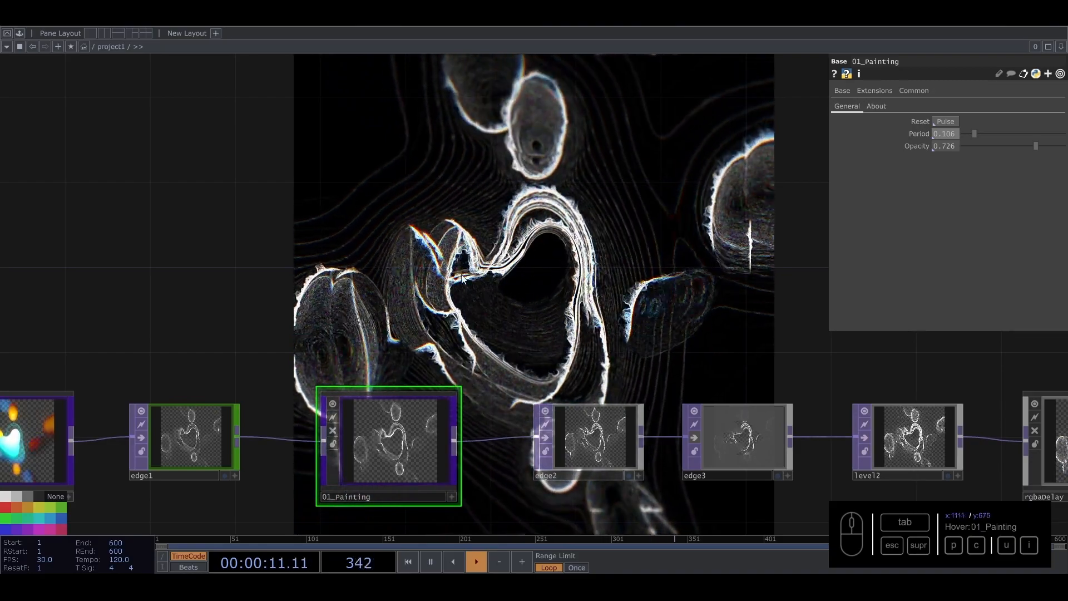
- Try a Threshold of 0.181 on trace1, the trace of the blobs texture, and set it to 0.029
drag(561, 330, 523, 320)
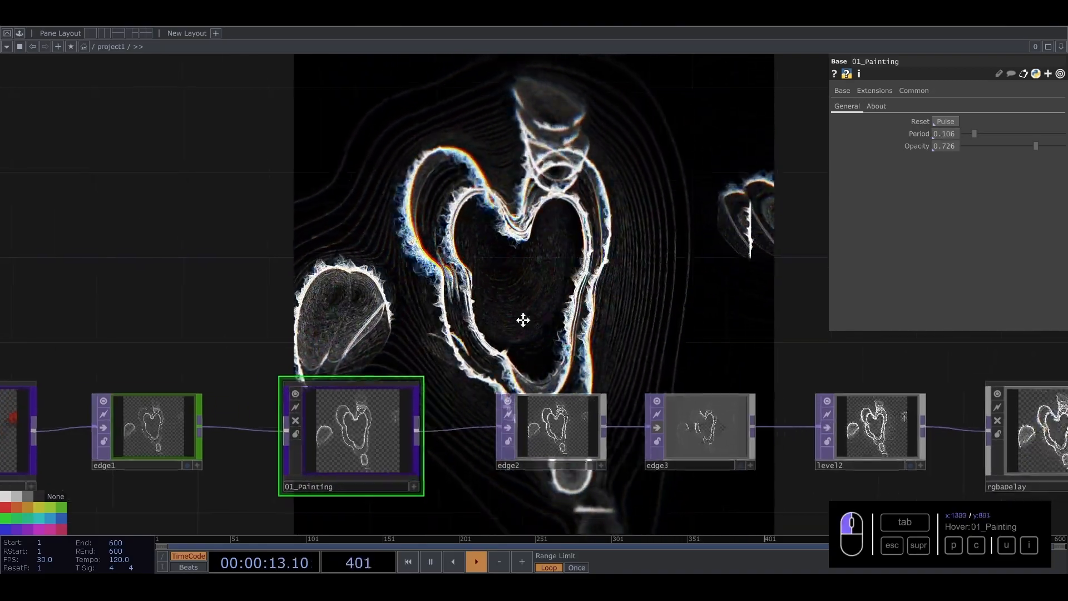
scroll(523, 320, down, 5)
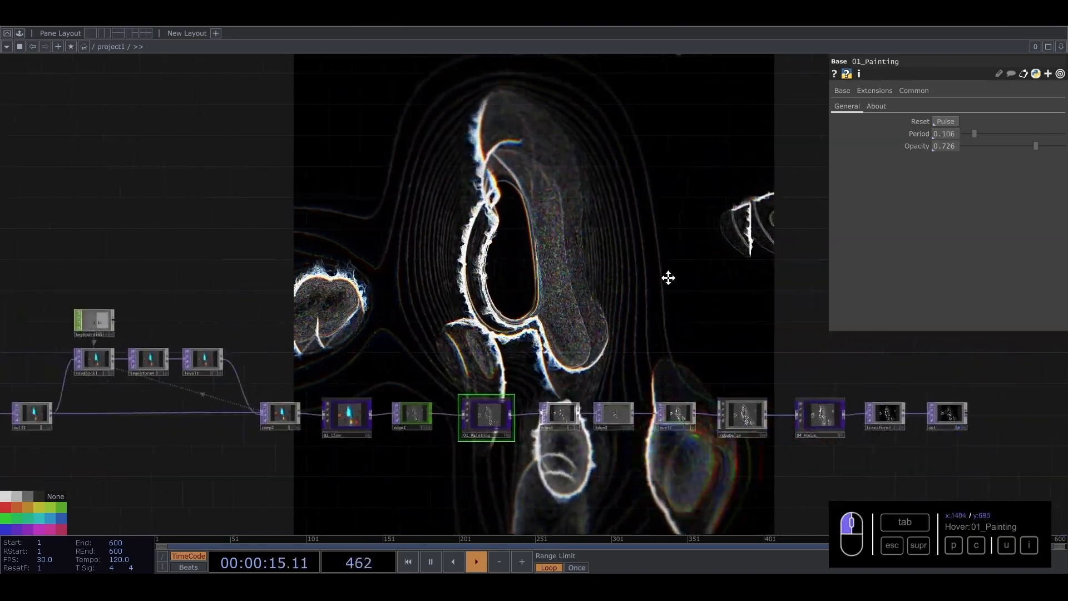
drag(669, 277, 975, 281)
drag(313, 285, 459, 268)
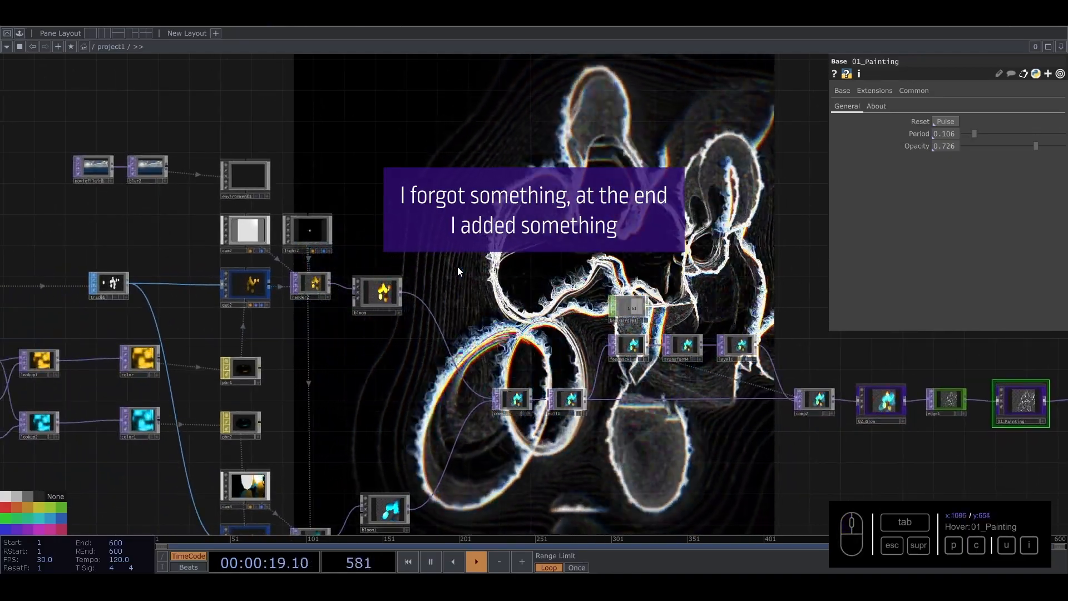
scroll(452, 268, down, 2)
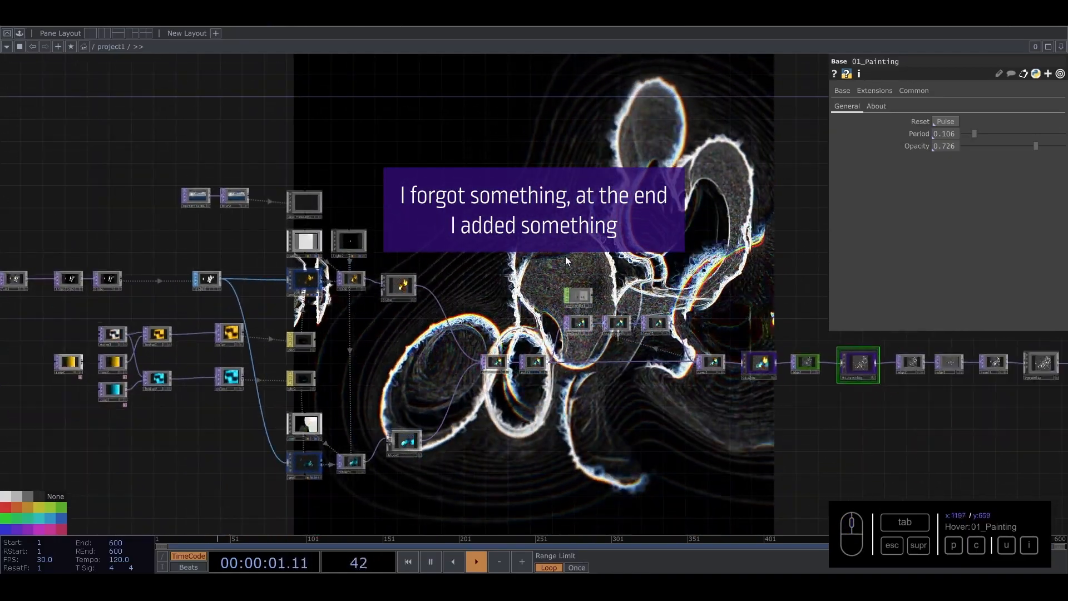
drag(565, 256, 444, 259)
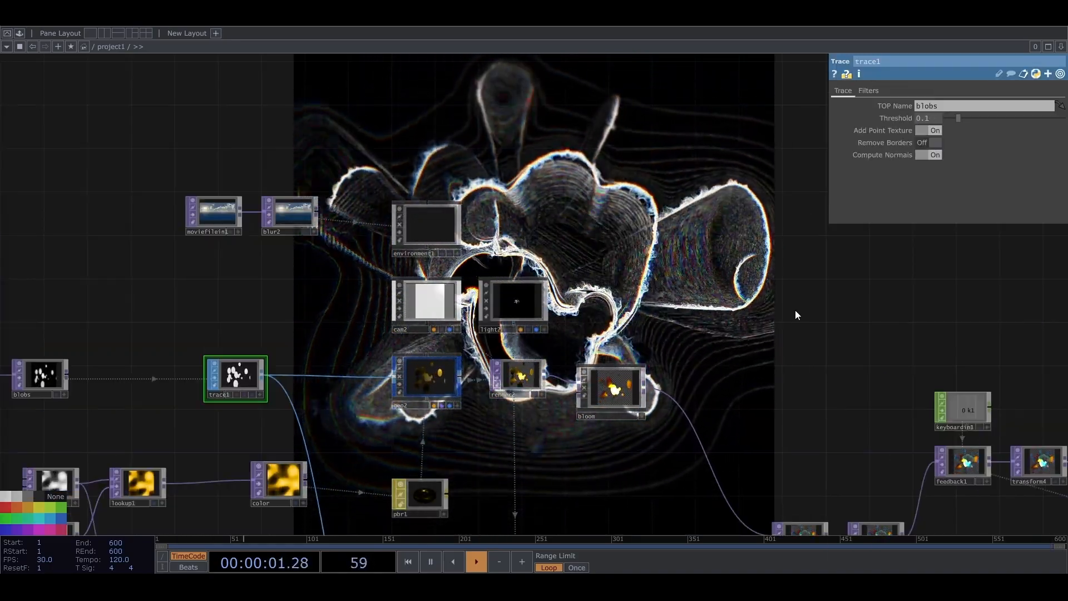
drag(672, 269, 808, 249)
scroll(357, 381, up, 3)
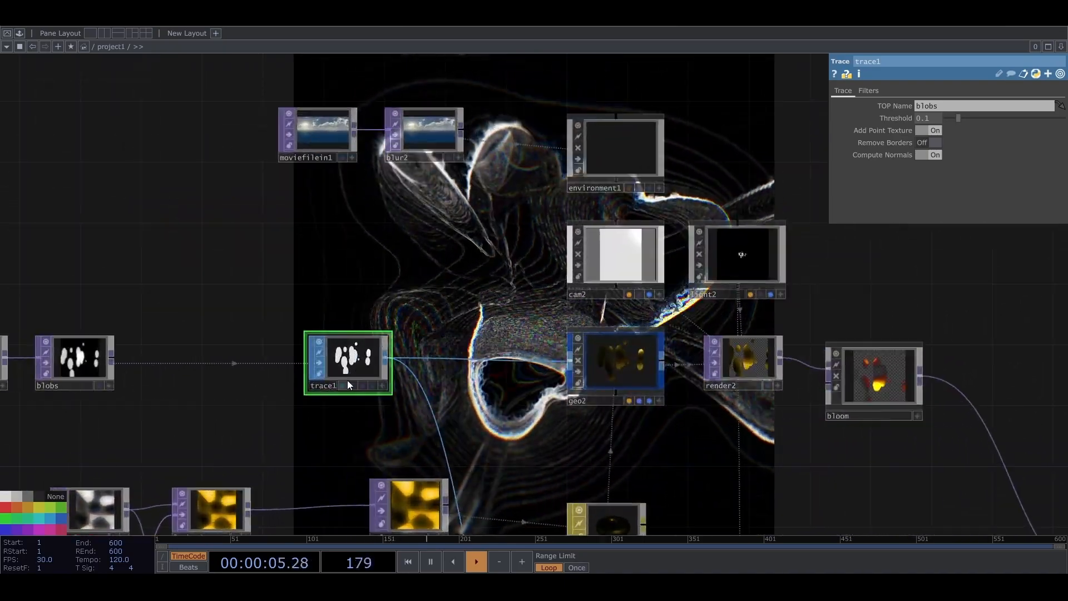
scroll(347, 379, up, 2)
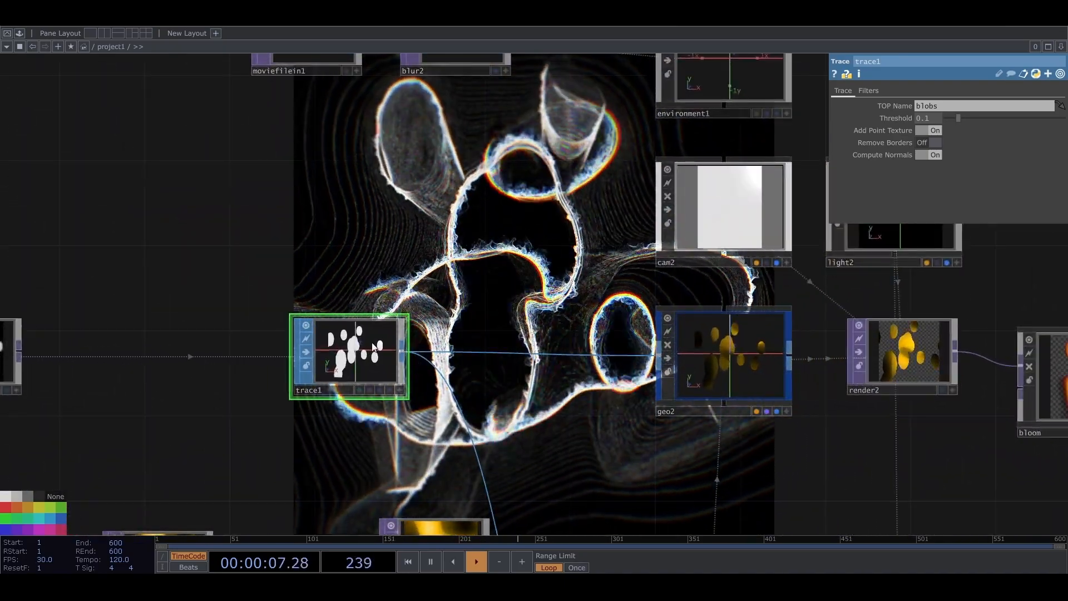
drag(473, 256, 707, 267)
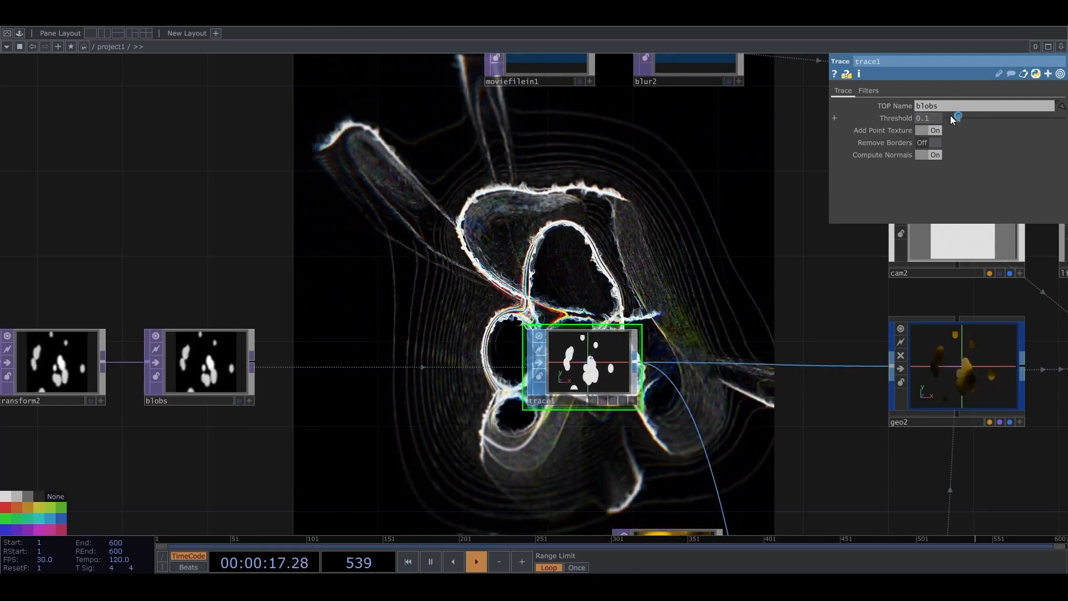
mouse_move(952, 119)
mouse_down()
mouse_move(986, 122)
mouse_move(967, 119)
mouse_up()
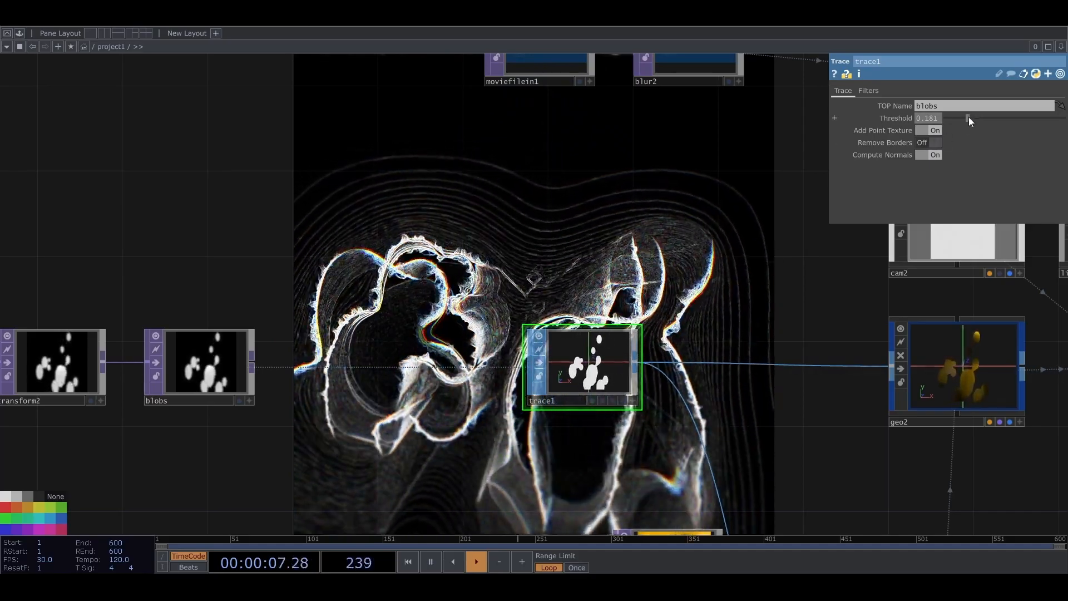
drag(968, 116, 940, 132)
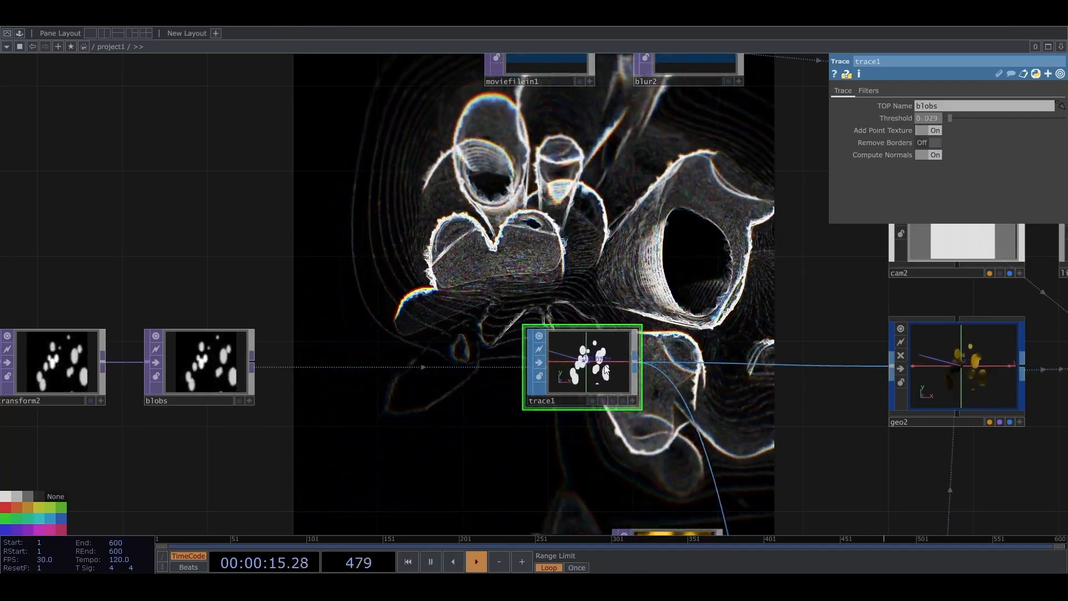